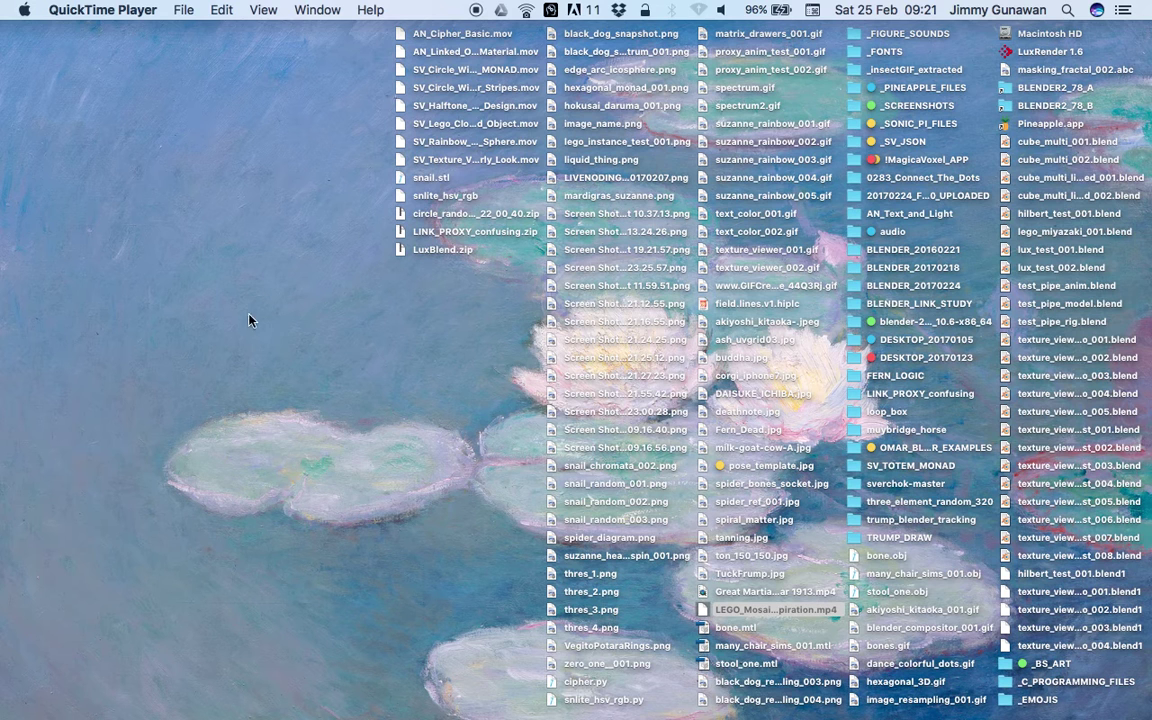
# Step: Preview LEGO_Mosaic_Maker_Inspiration.mp4 from the desktop in an enlarged window and skip ahead to the finished mosaic, about one minute in
pyautogui.click(728, 612)
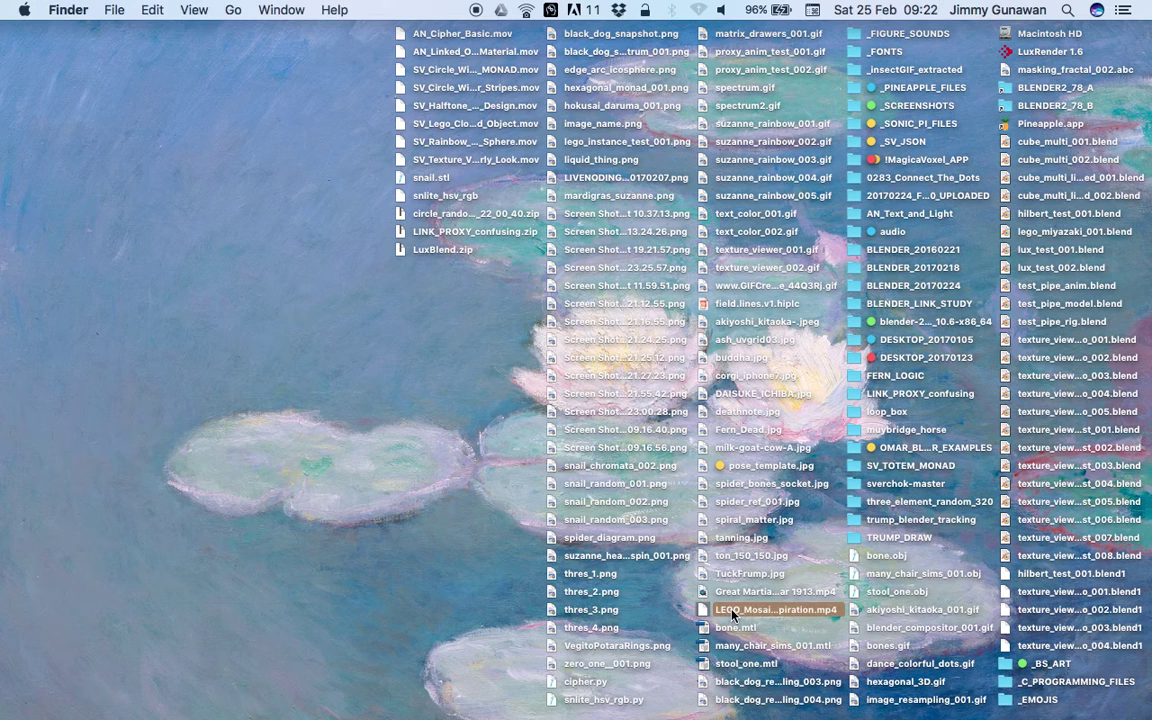
pyautogui.press('super+o')
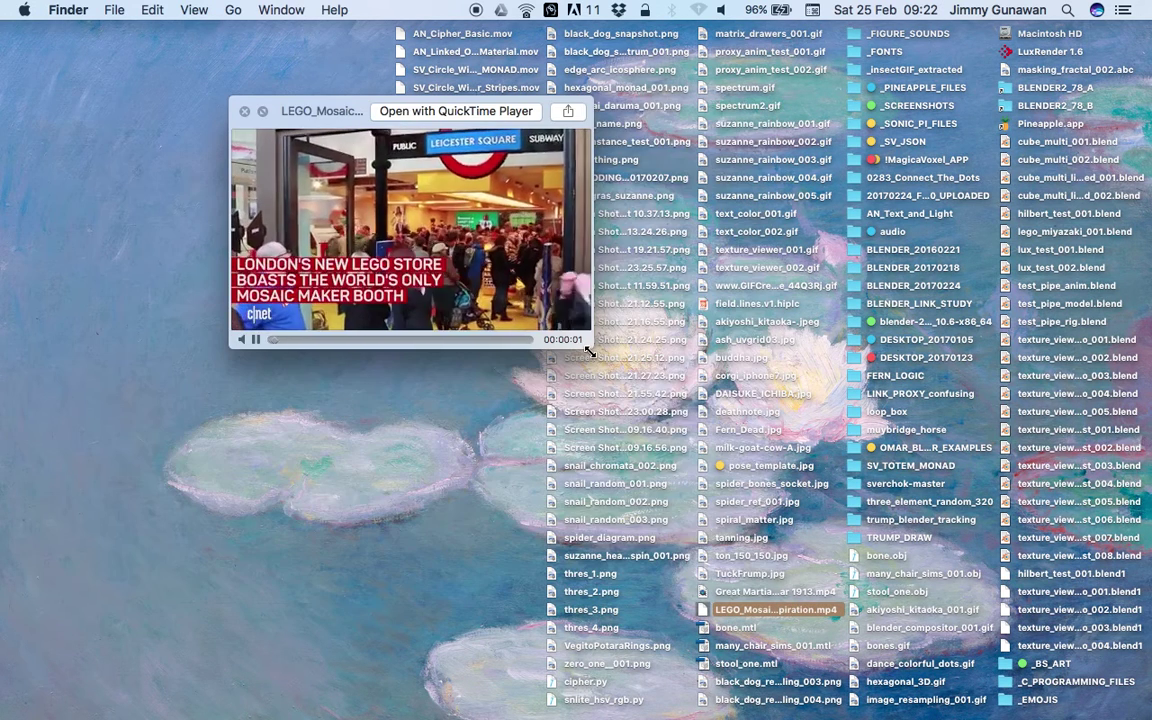
pyautogui.moveTo(591, 350); pyautogui.dragTo(806, 541)
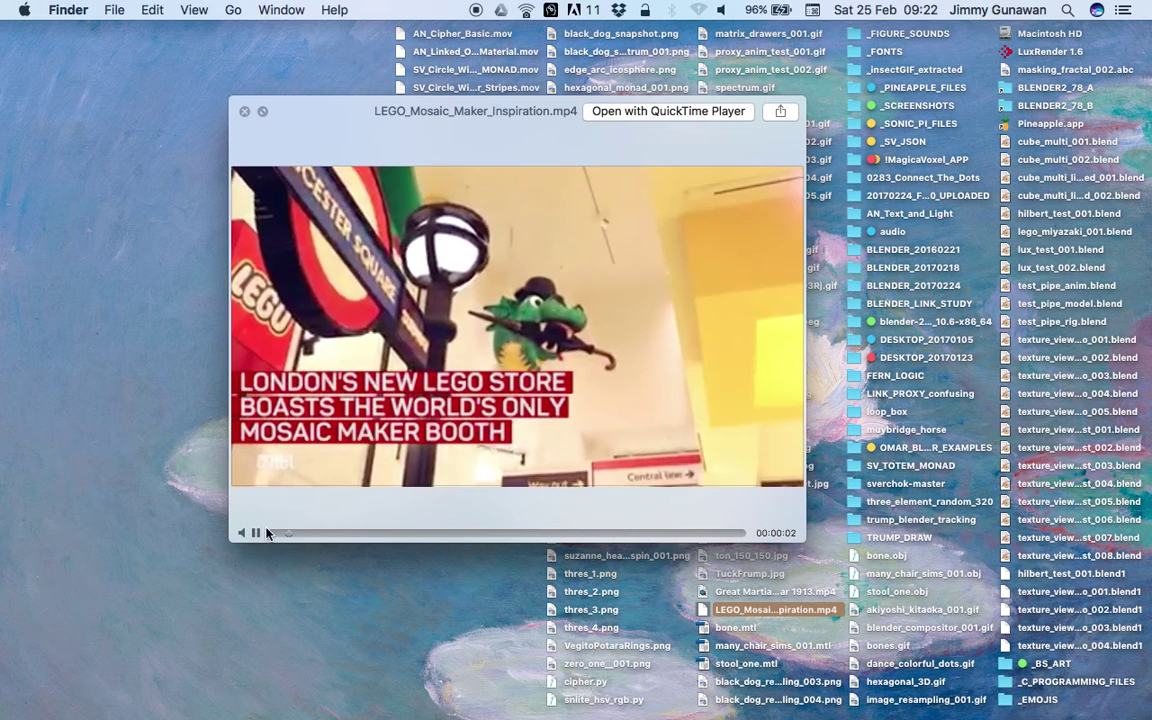
pyautogui.moveTo(288, 537); pyautogui.dragTo(664, 532)
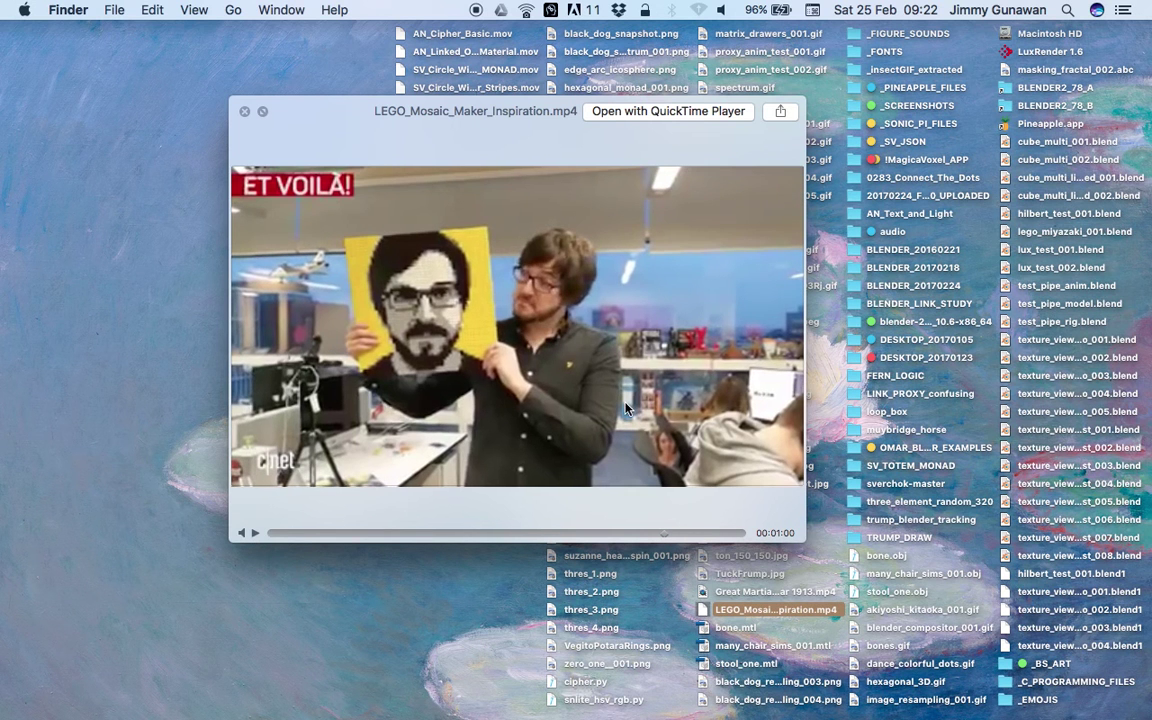
# Step: Calculate 48 * 48 with Spotlight Search
pyautogui.click(1068, 10)
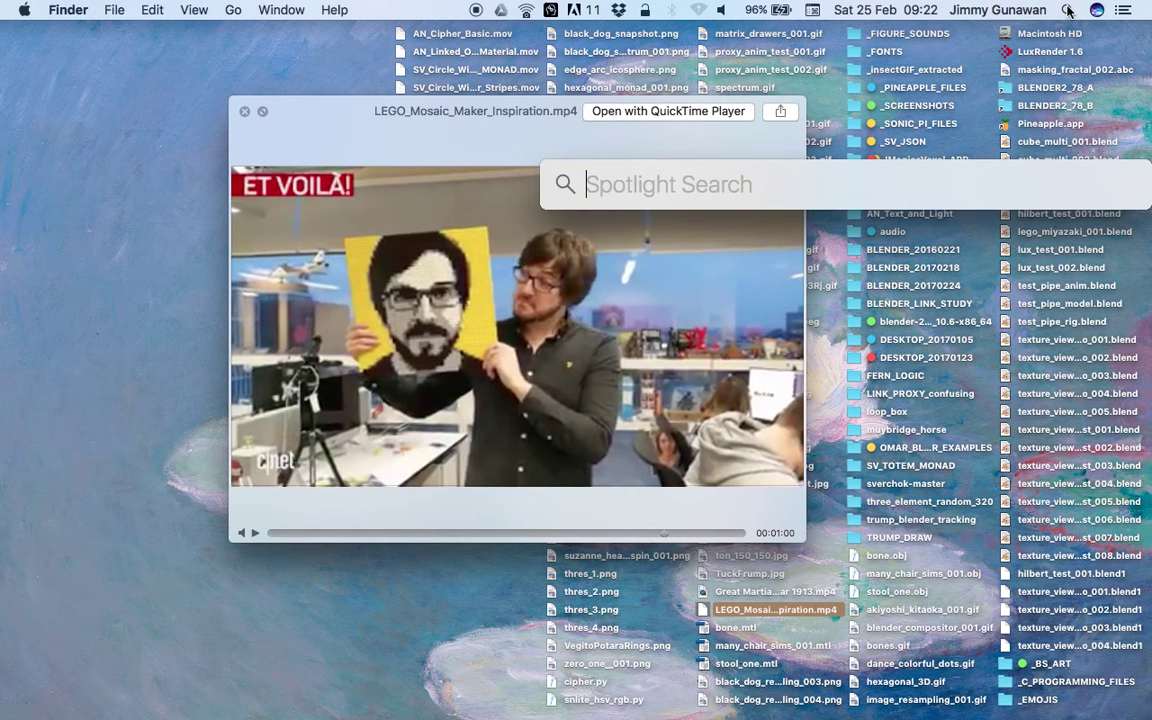
pyautogui.write('48 * 48')
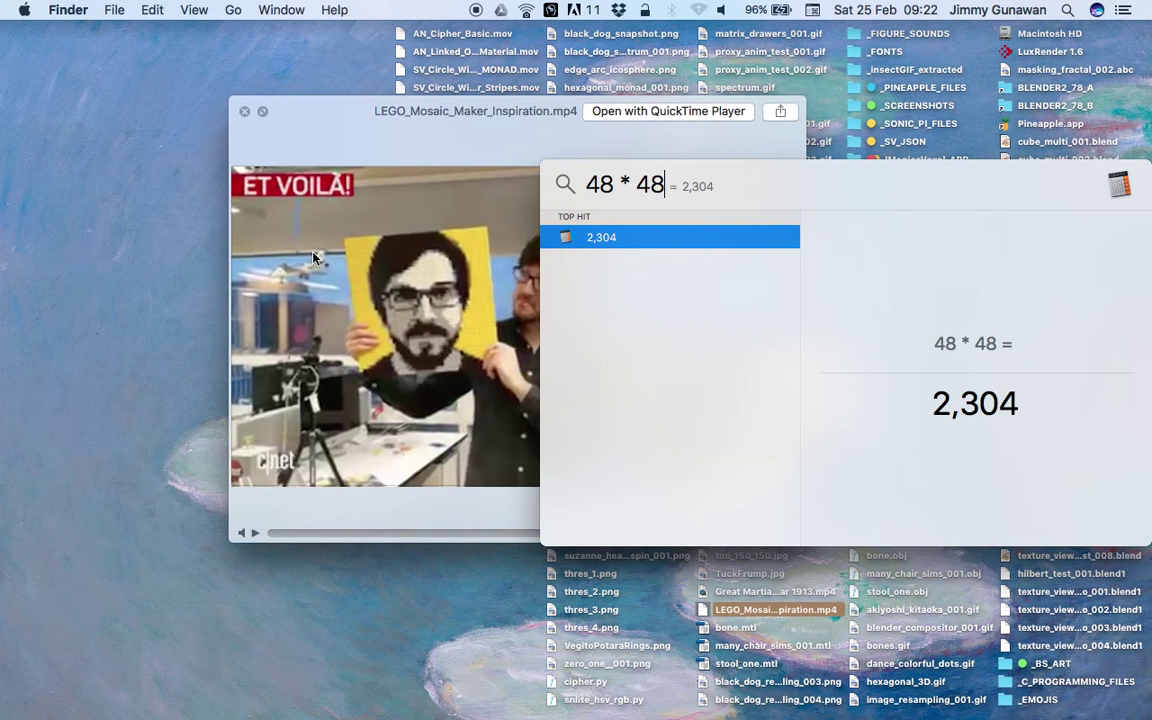
# Step: Reposition and enlarge the video preview to examine the close-up of the LEGO mosaic portrait
pyautogui.moveTo(348, 118); pyautogui.dragTo(320, 128)
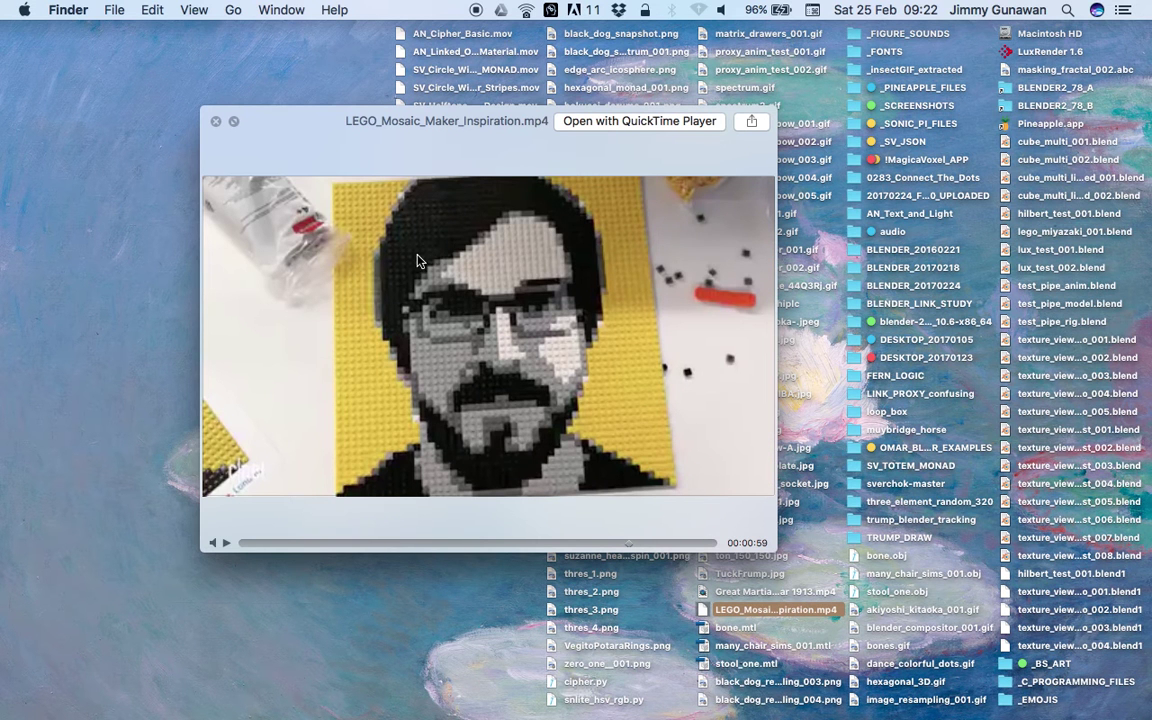
pyautogui.moveTo(300, 120); pyautogui.dragTo(288, 113)
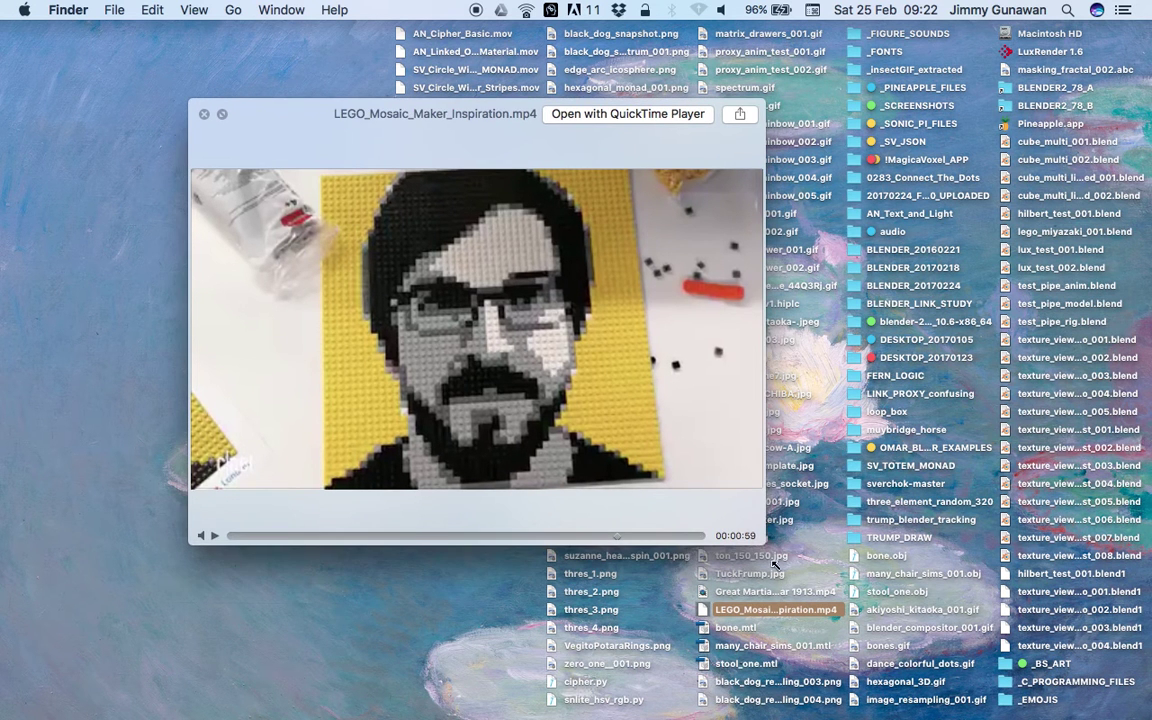
pyautogui.moveTo(763, 538); pyautogui.dragTo(834, 633)
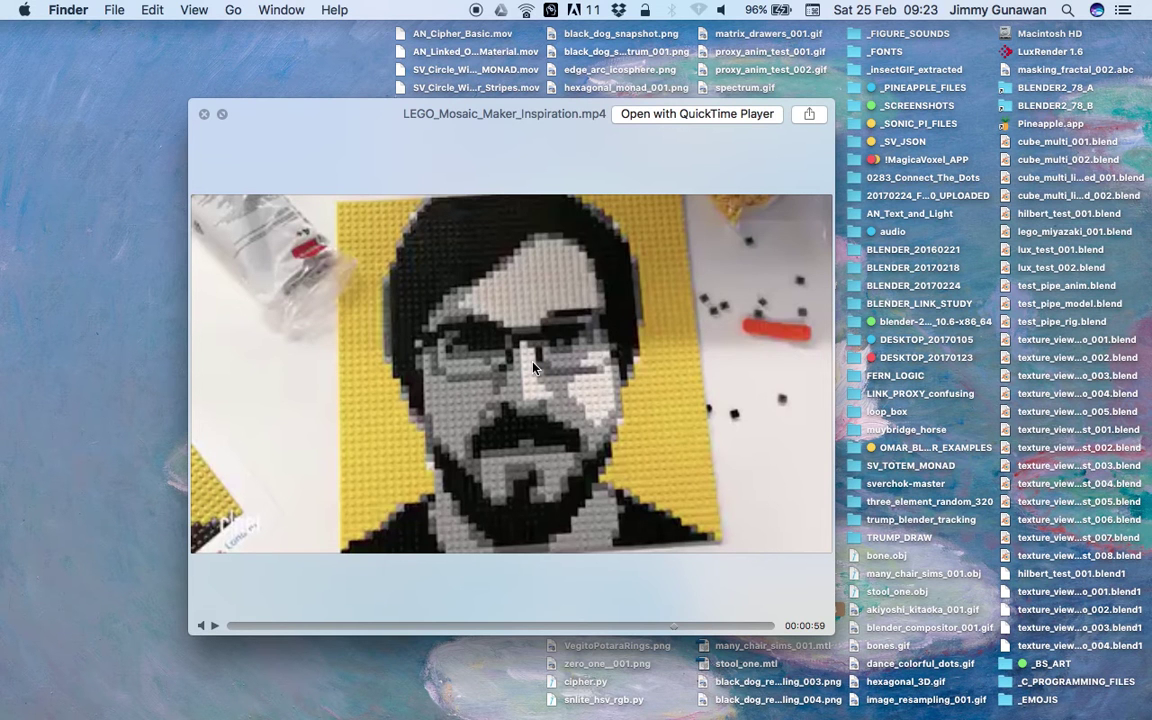
pyautogui.hotkey('ctrl', 'Right')
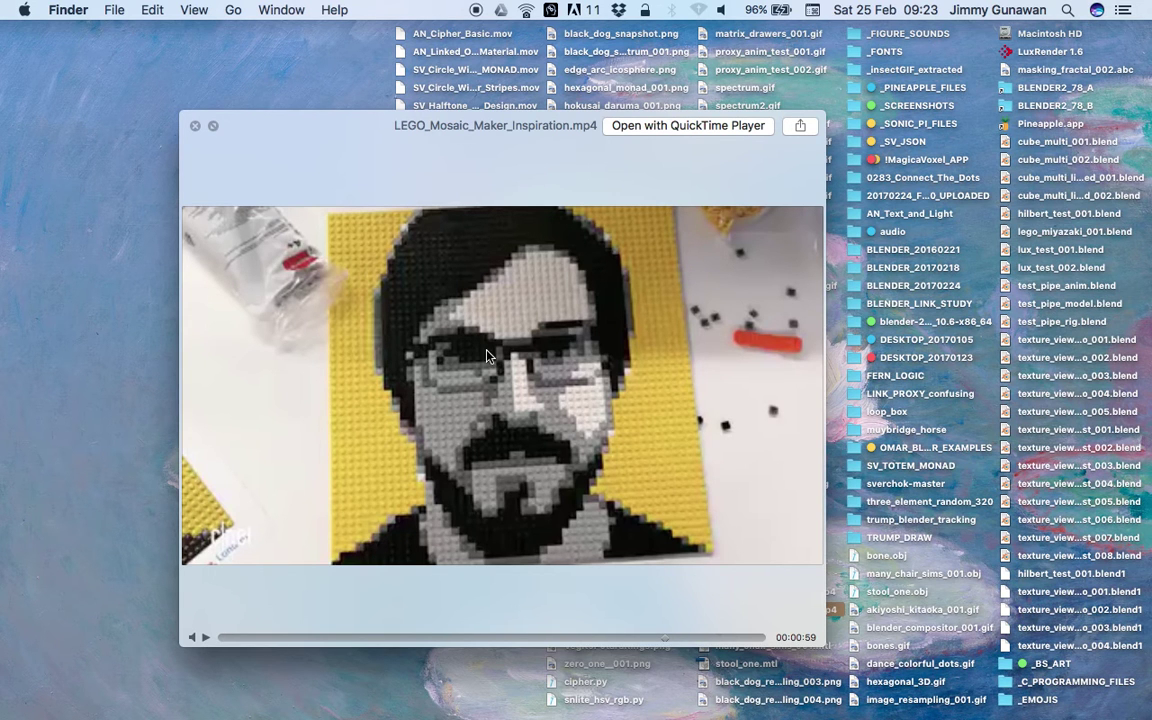
pyautogui.moveTo(423, 133); pyautogui.dragTo(417, 102)
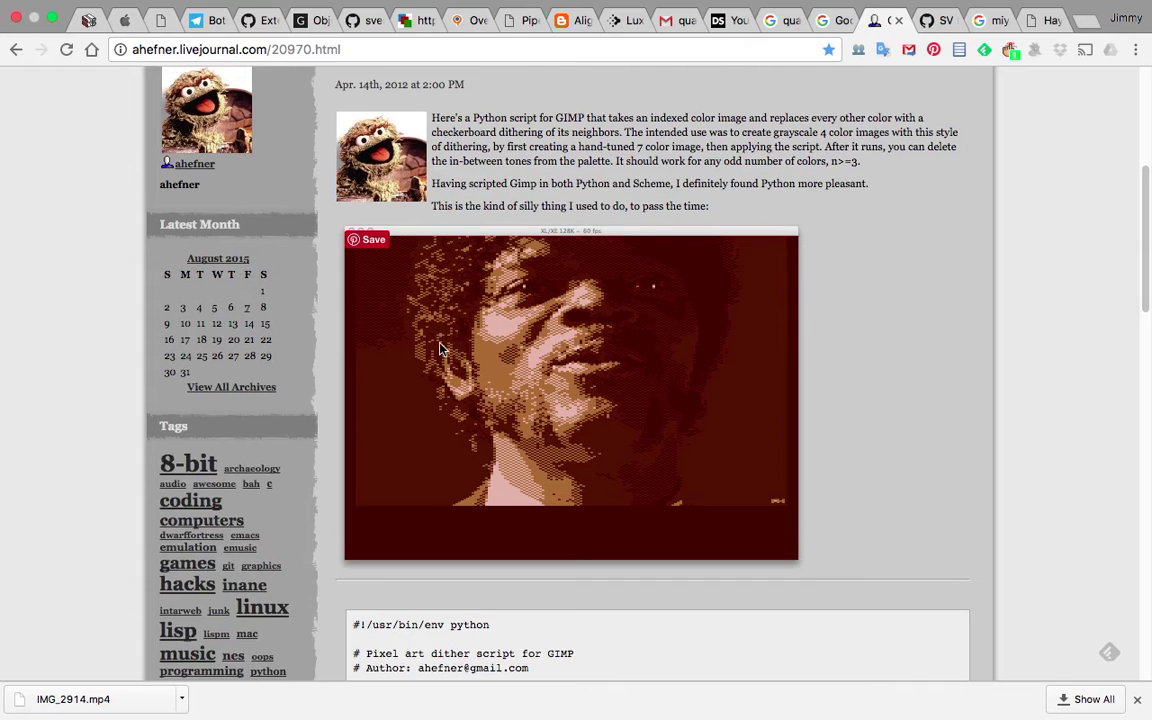
# Step: In Chrome, look over the article on the GIMP-Python dithering script and the image quantization example
pyautogui.scroll(1, 395, 320)
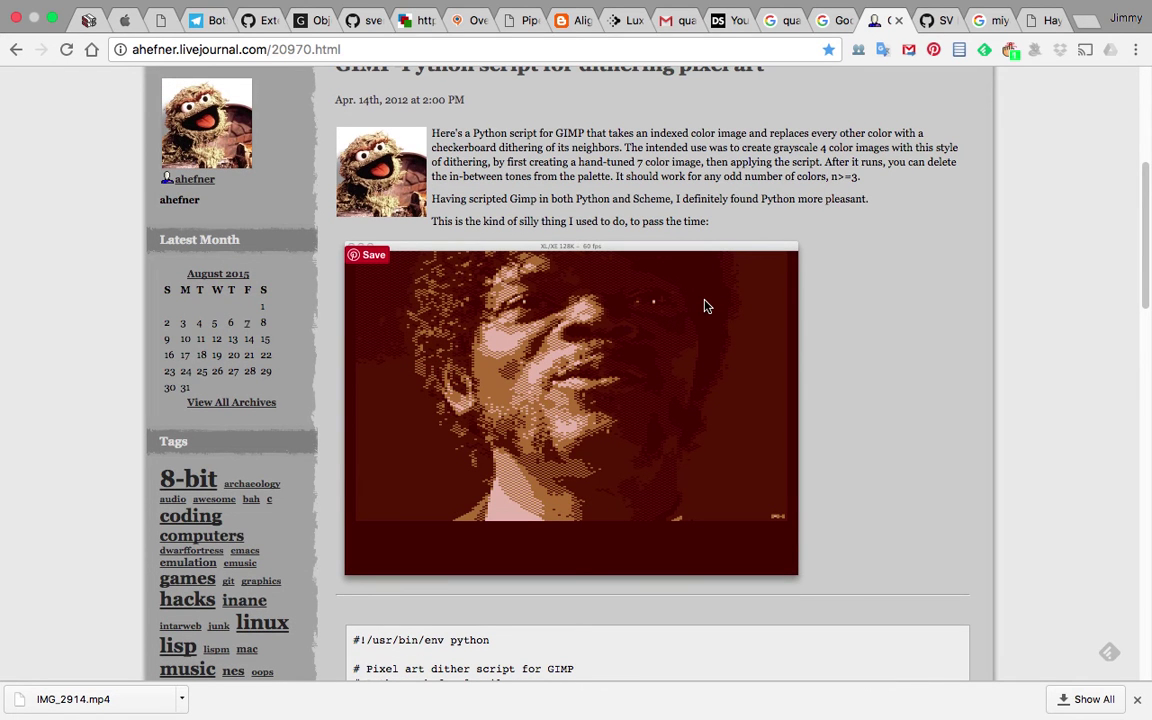
pyautogui.scroll(1, 650, 291)
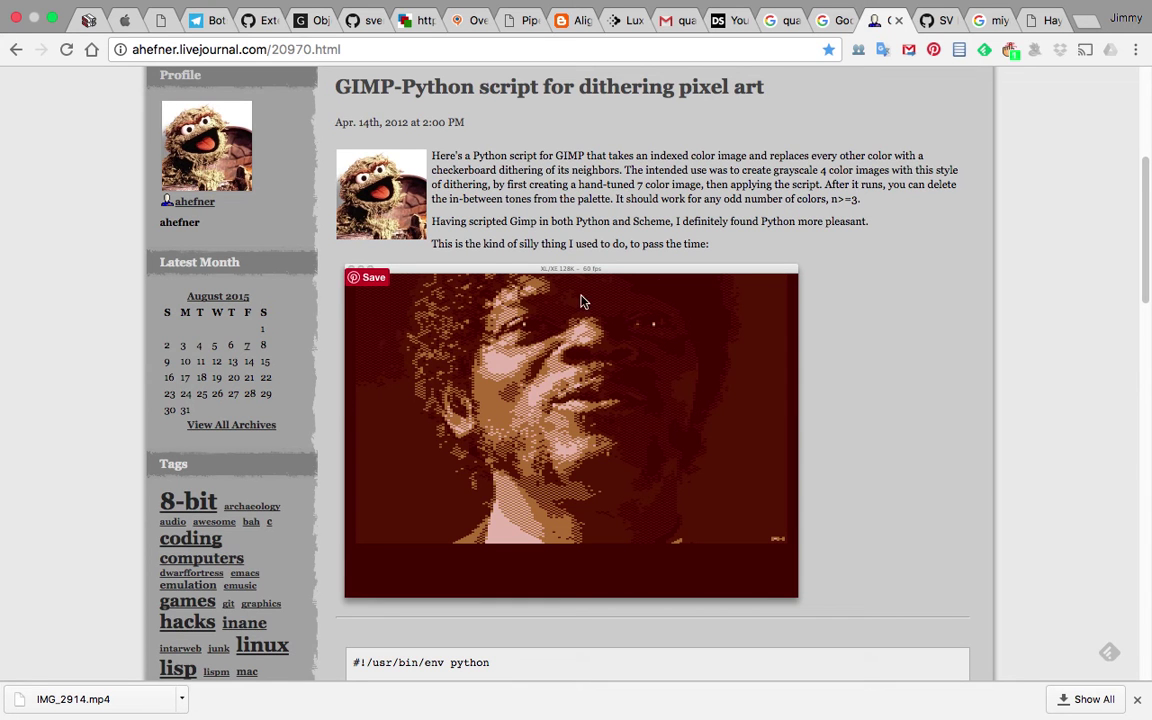
pyautogui.click(829, 28)
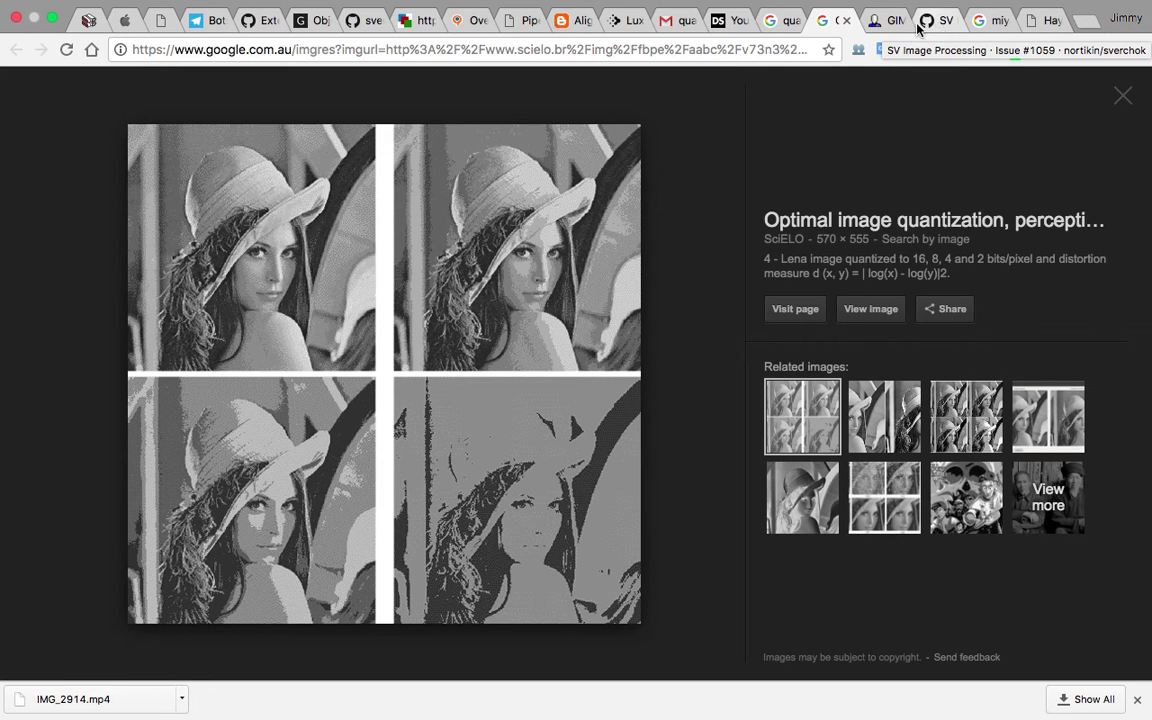
pyautogui.click(874, 21)
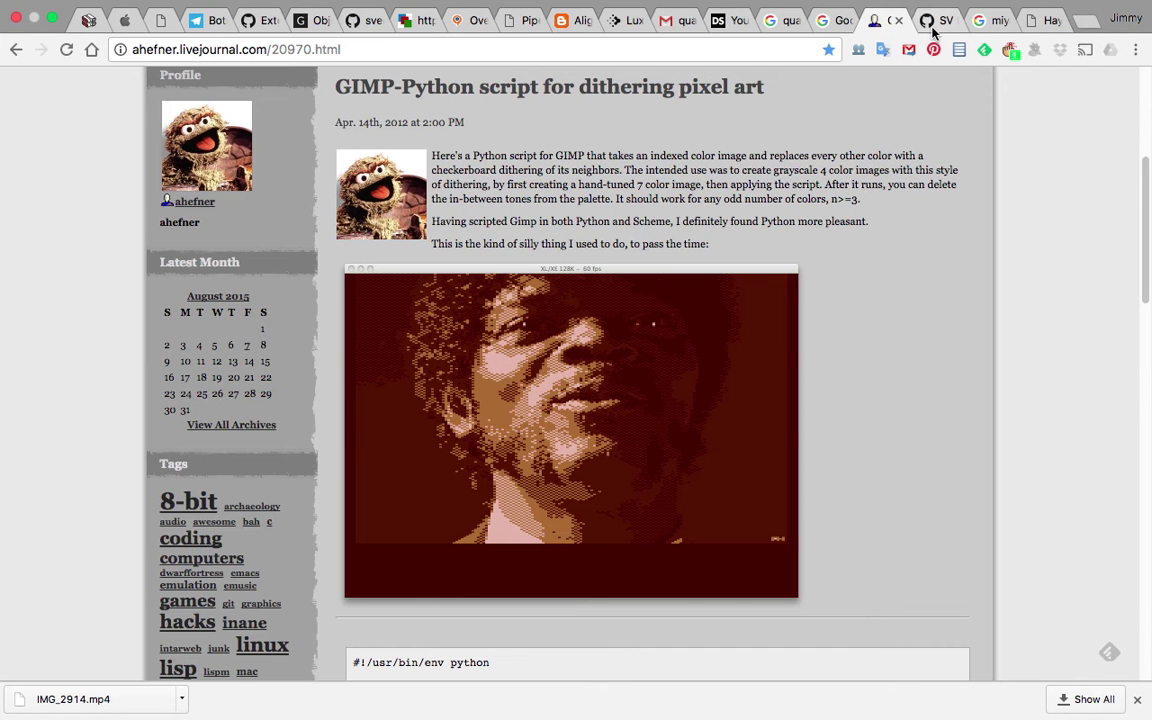
# Step: Read through Sverchok's GitHub issue SV Image Processing #1059 up to the emoji pixel processing example
pyautogui.click(934, 24)
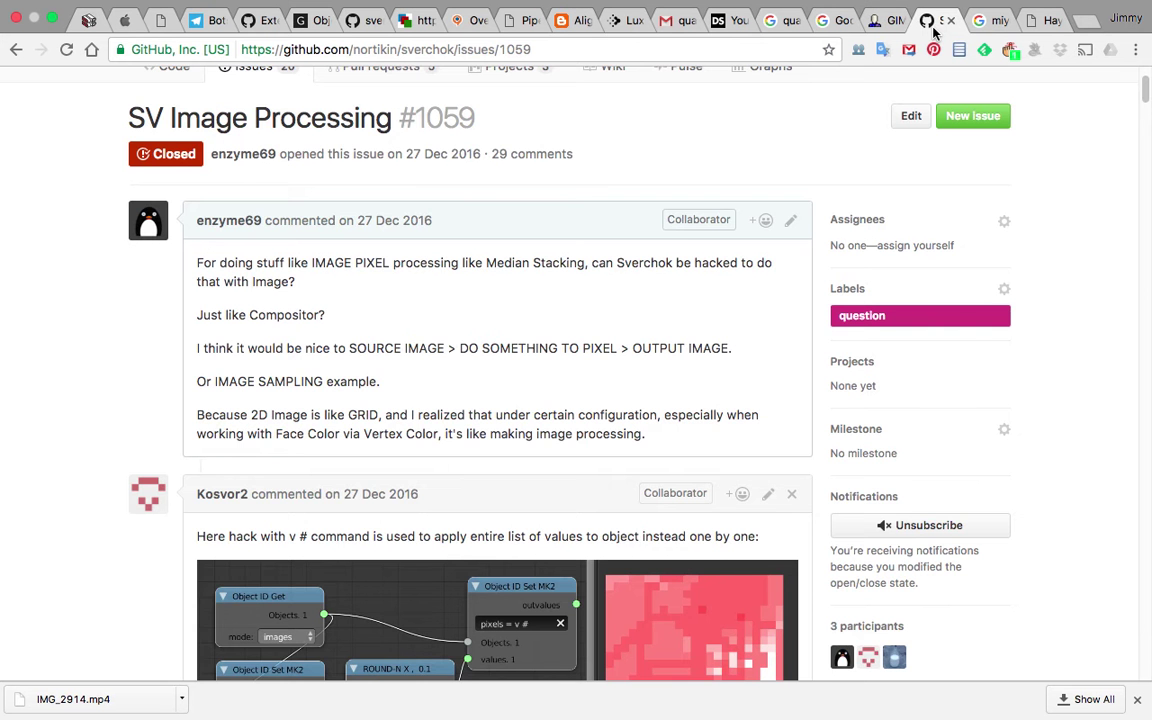
pyautogui.scroll(-5, 745, 230)
pyautogui.scroll(6, 238, 160)
pyautogui.scroll(-10, 311, 221)
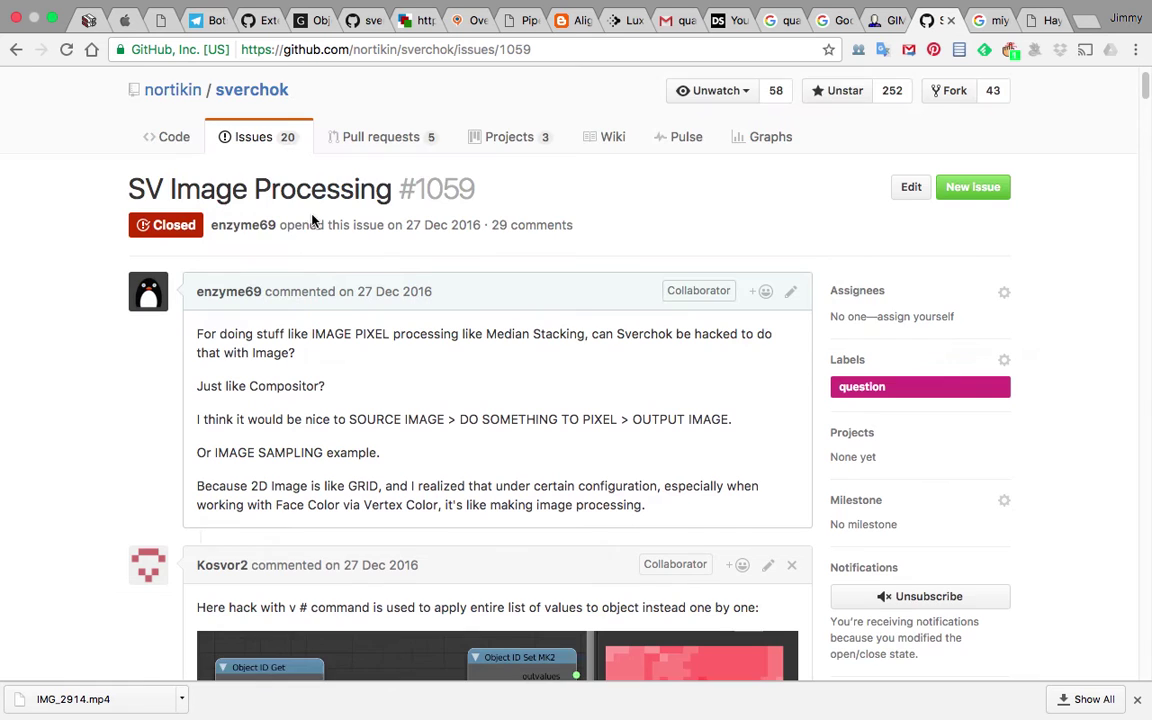
pyautogui.scroll(-15, 361, 291)
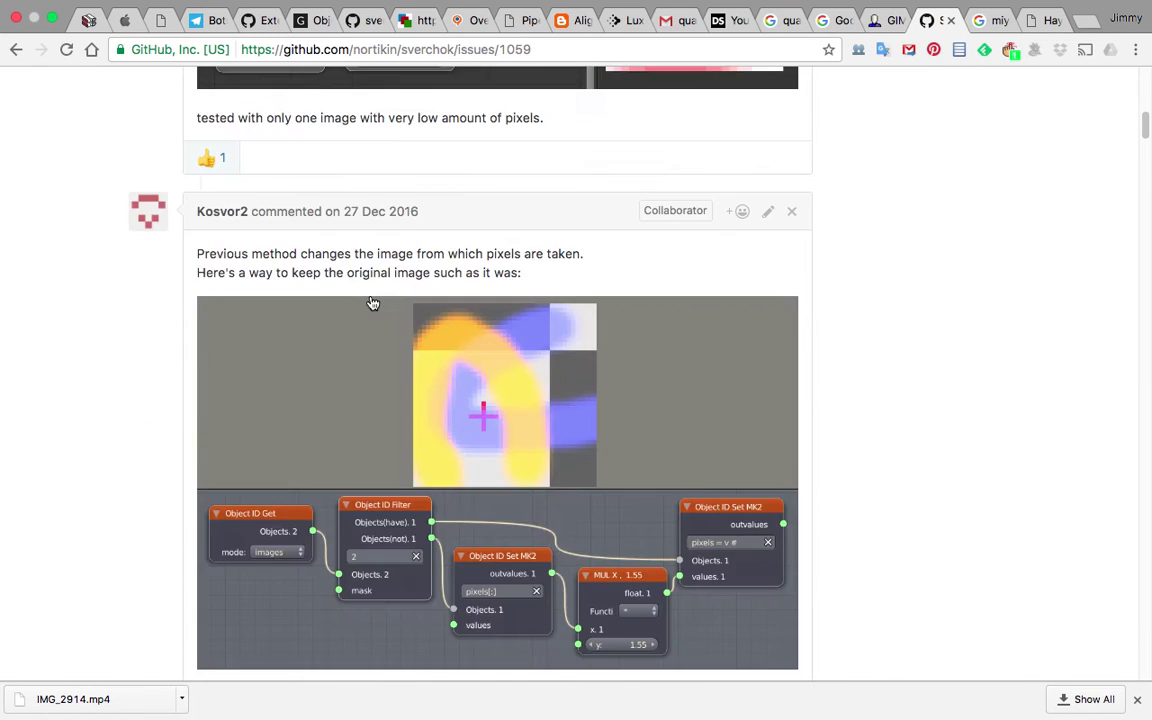
pyautogui.scroll(-10, 531, 374)
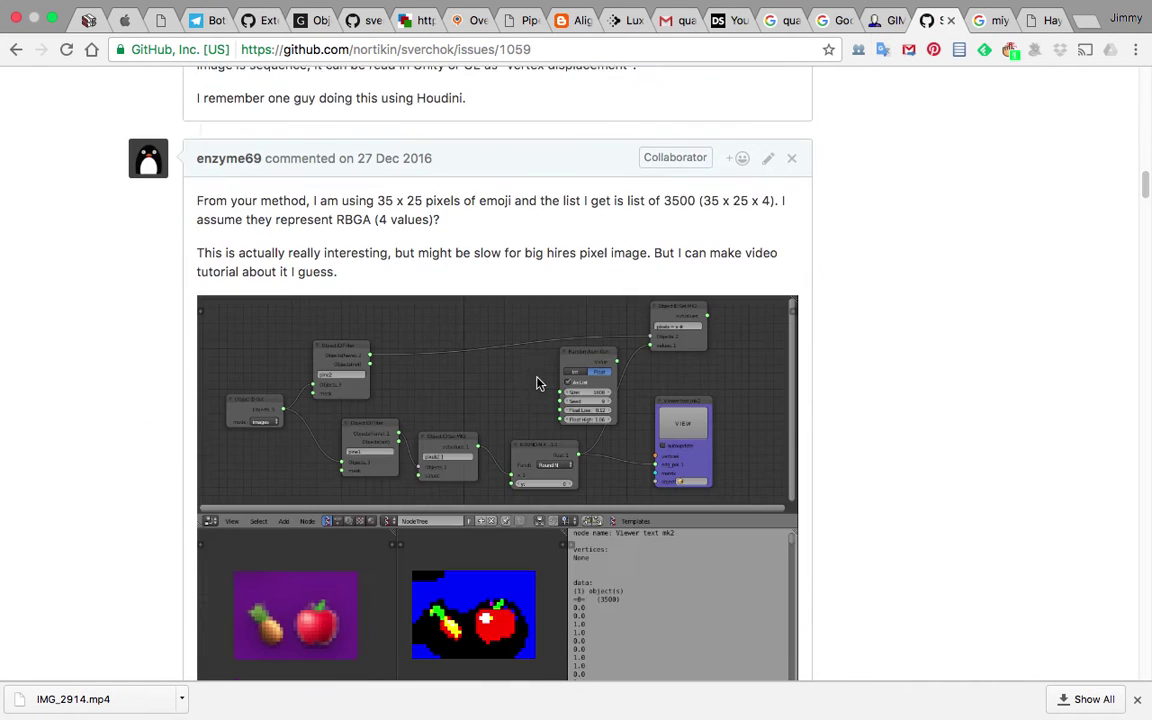
pyautogui.scroll(1, 540, 400)
pyautogui.scroll(2, 533, 457)
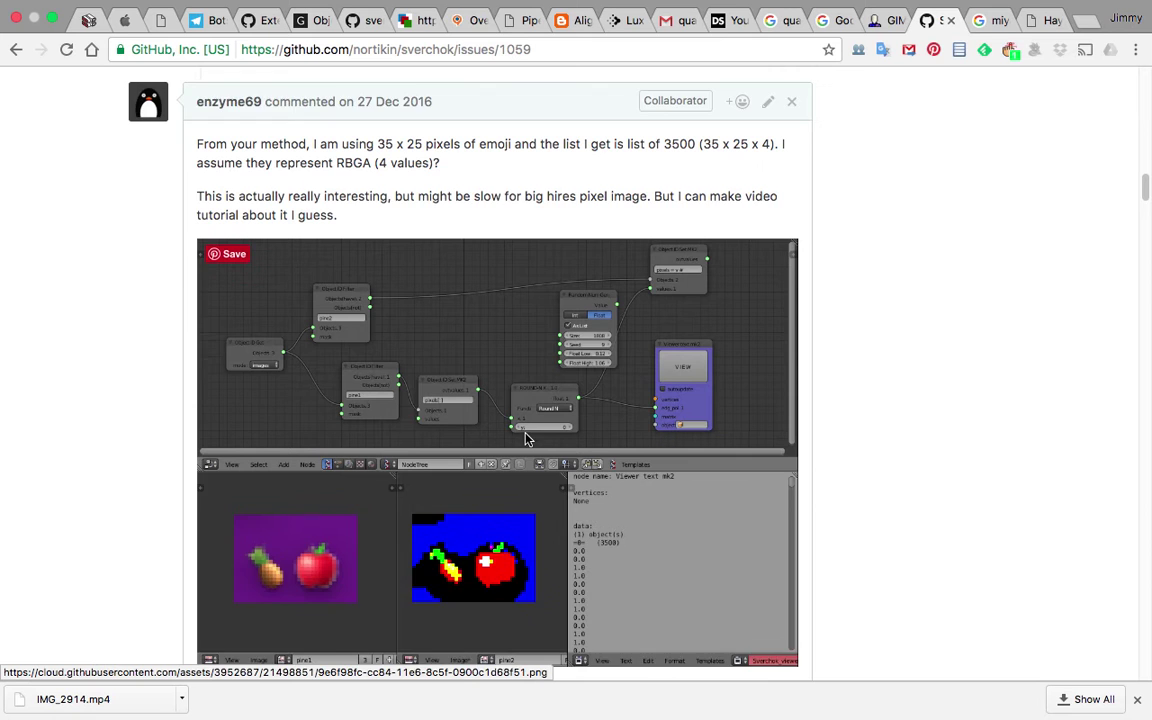
pyautogui.scroll(-2, 527, 435)
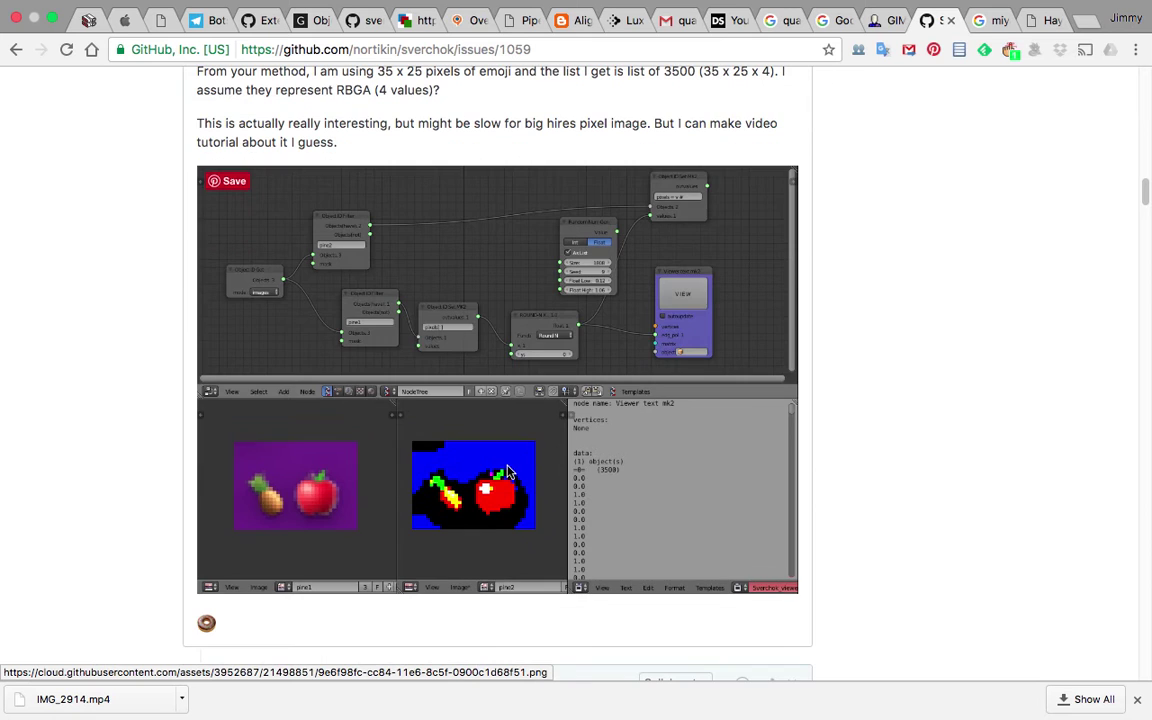
# Step: View the Google image results for "miyazaki hayao photo smile" and the full-size Hayao-Miyazaki-01.jpg portrait
pyautogui.click(996, 24)
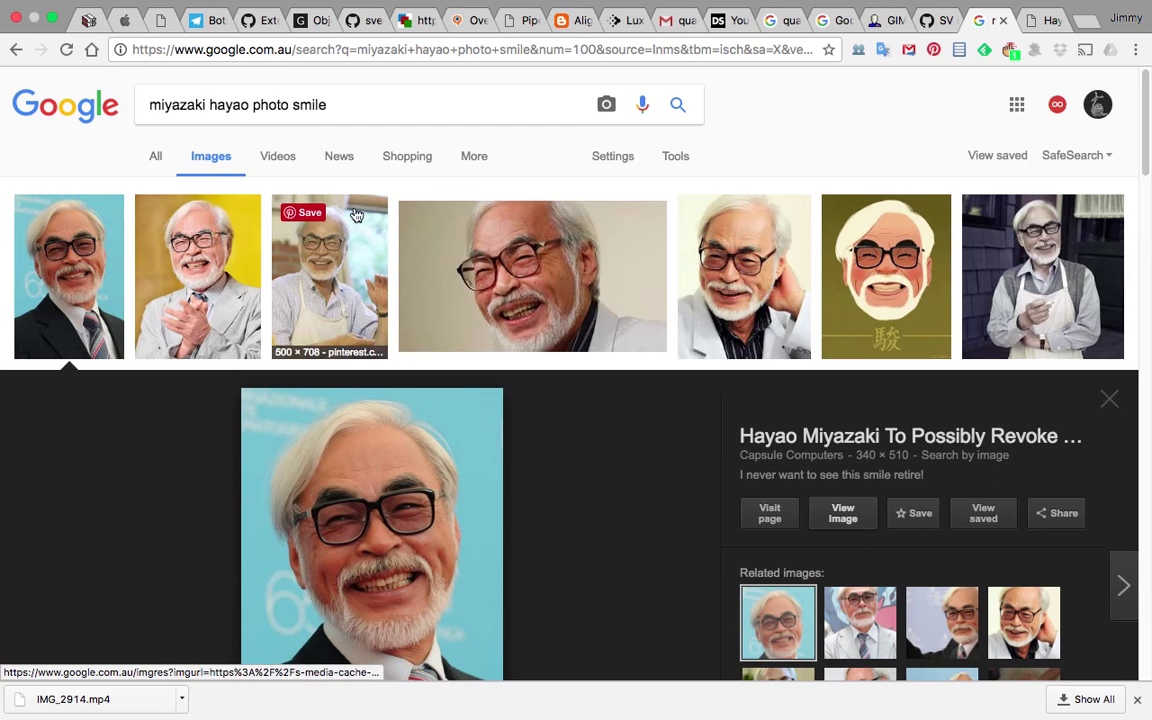
pyautogui.scroll(-2, 530, 330)
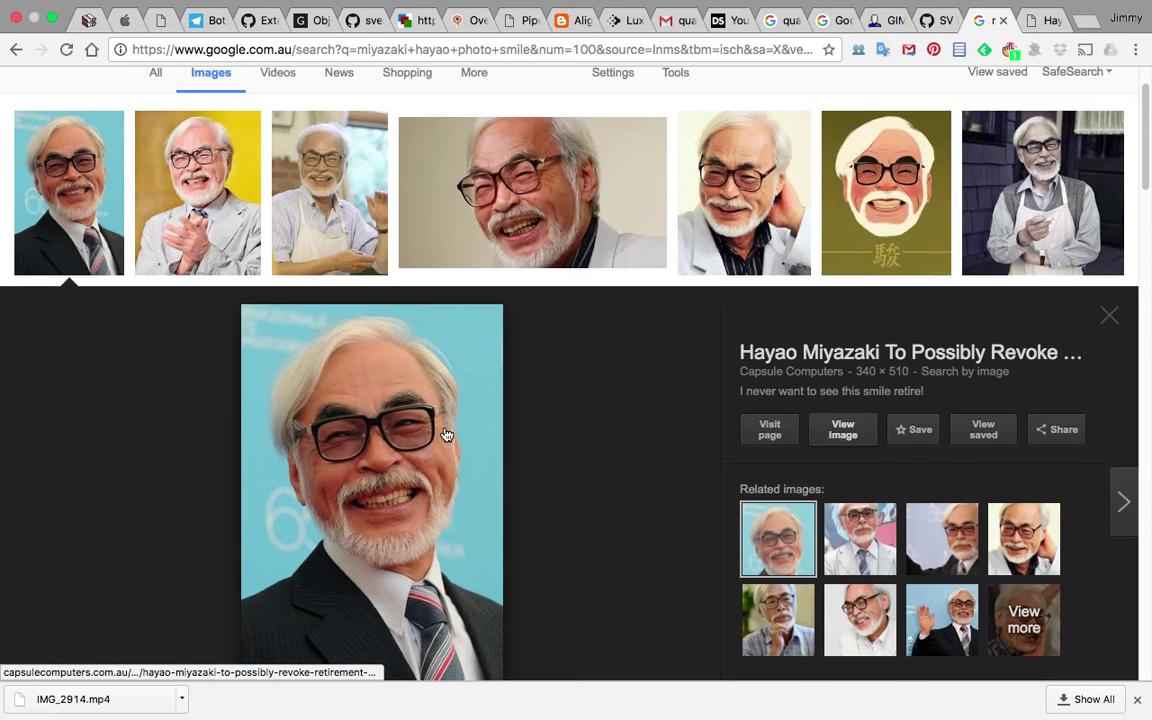
pyautogui.scroll(-5, 446, 434)
pyautogui.scroll(1, 403, 361)
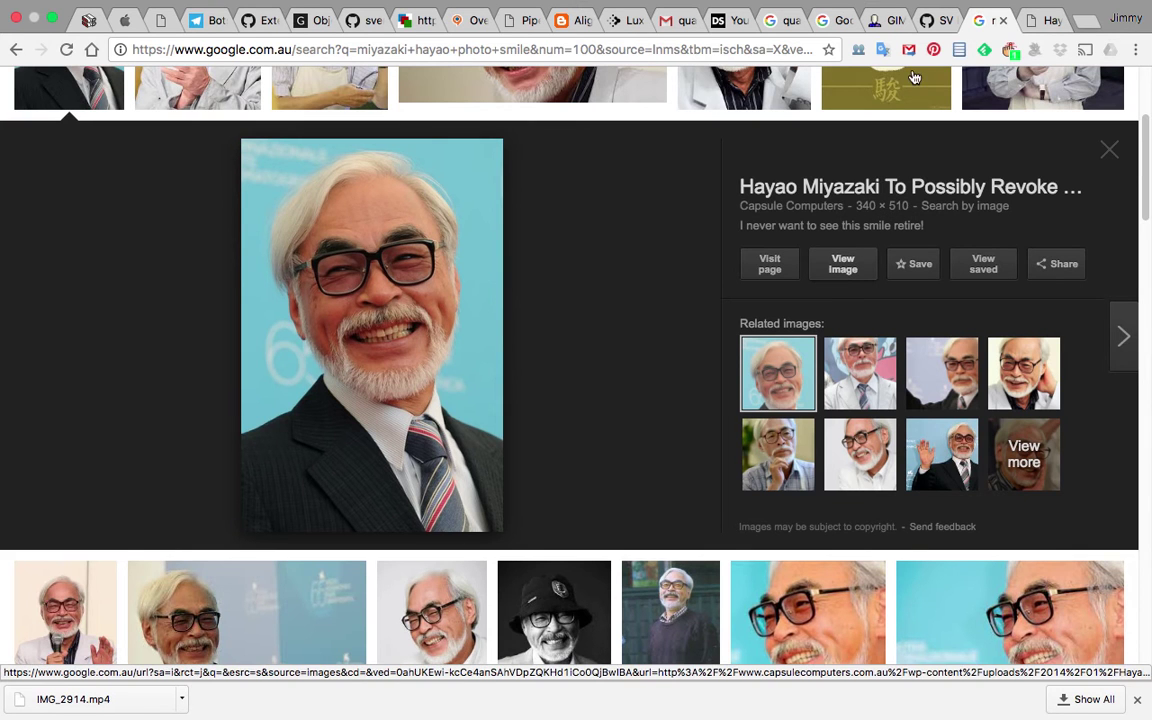
pyautogui.click(1037, 24)
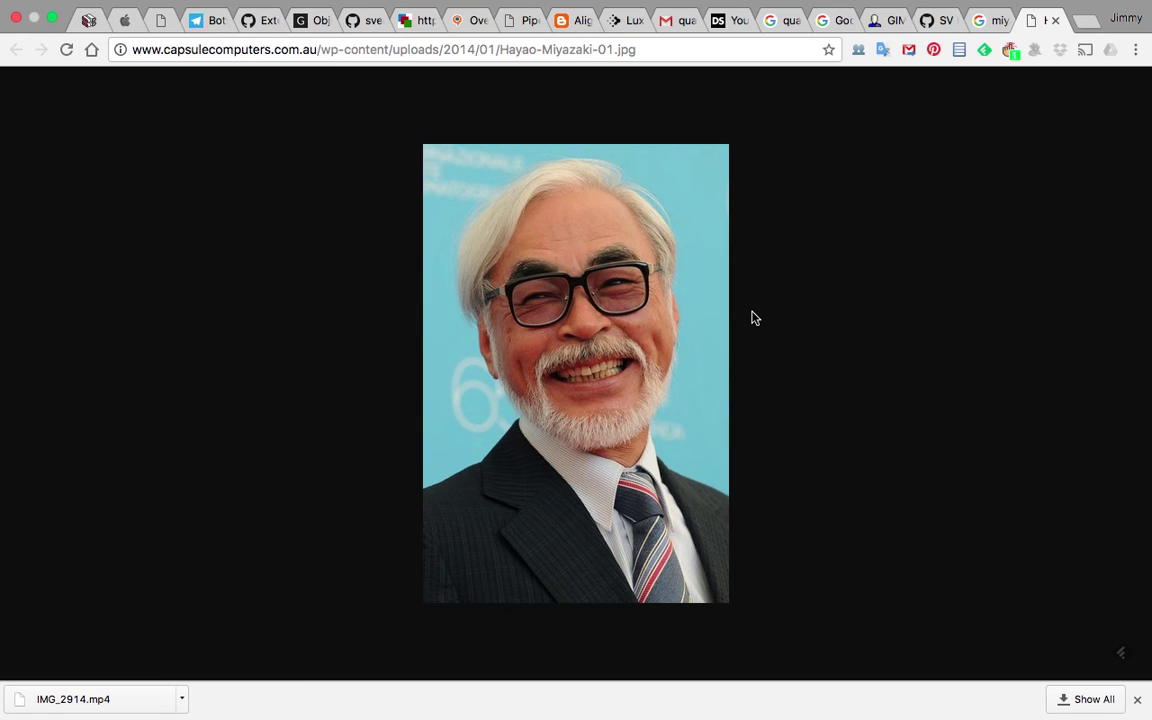
# Step: Return to the desktop and look again at the LEGO mosaic portrait in the video preview
pyautogui.hotkey('ctrl', 'Left')
pyautogui.hotkey('ctrl', 'Left')
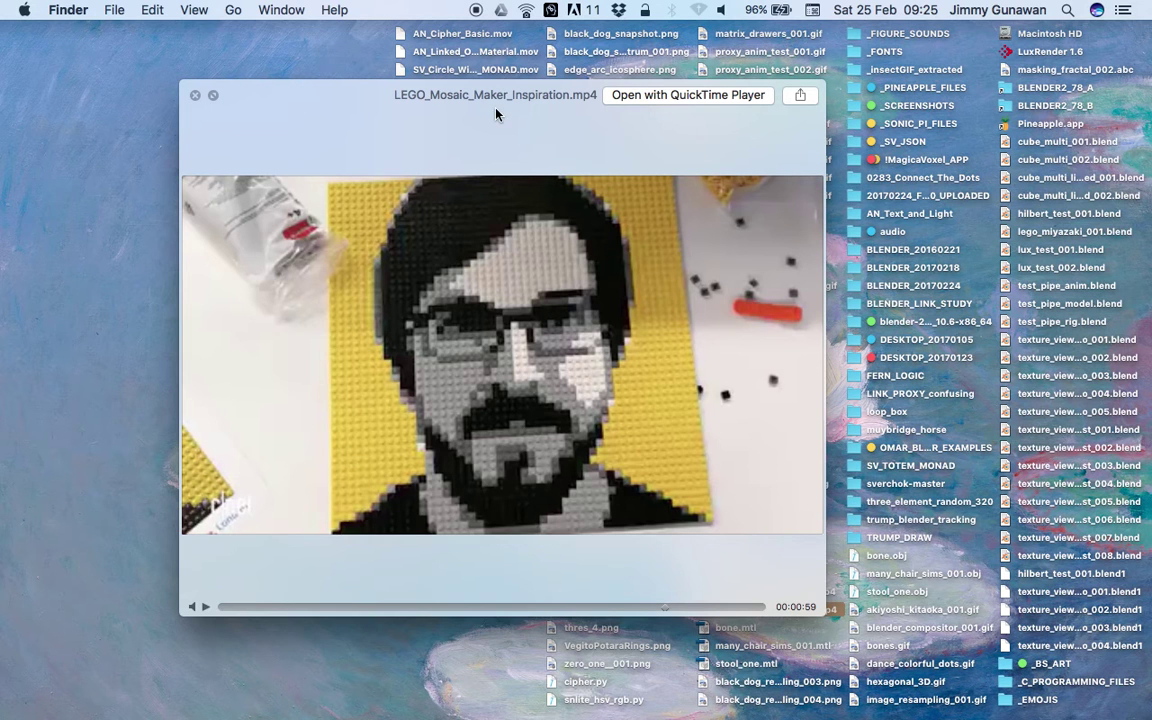
pyautogui.moveTo(496, 114); pyautogui.dragTo(490, 116)
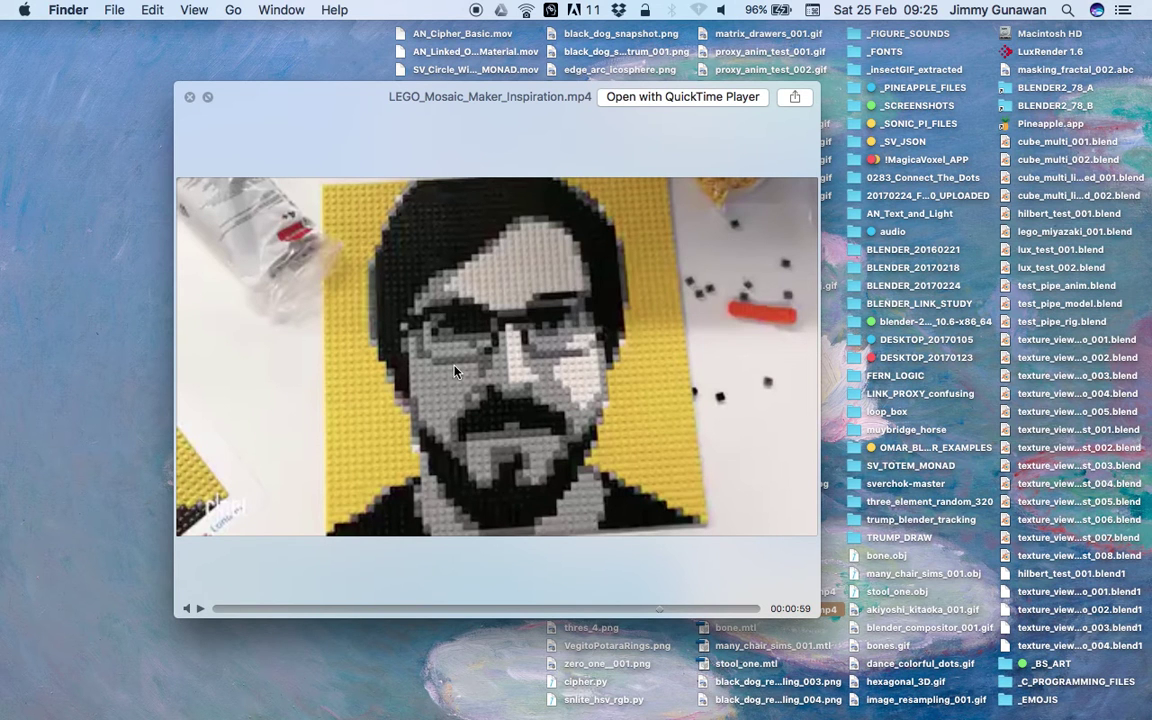
# Step: Switch to Blender, collapse the node editor's properties sidebar and move the Image node slightly away from the ColorRamp node
pyautogui.hotkey('ctrl', 'Right')
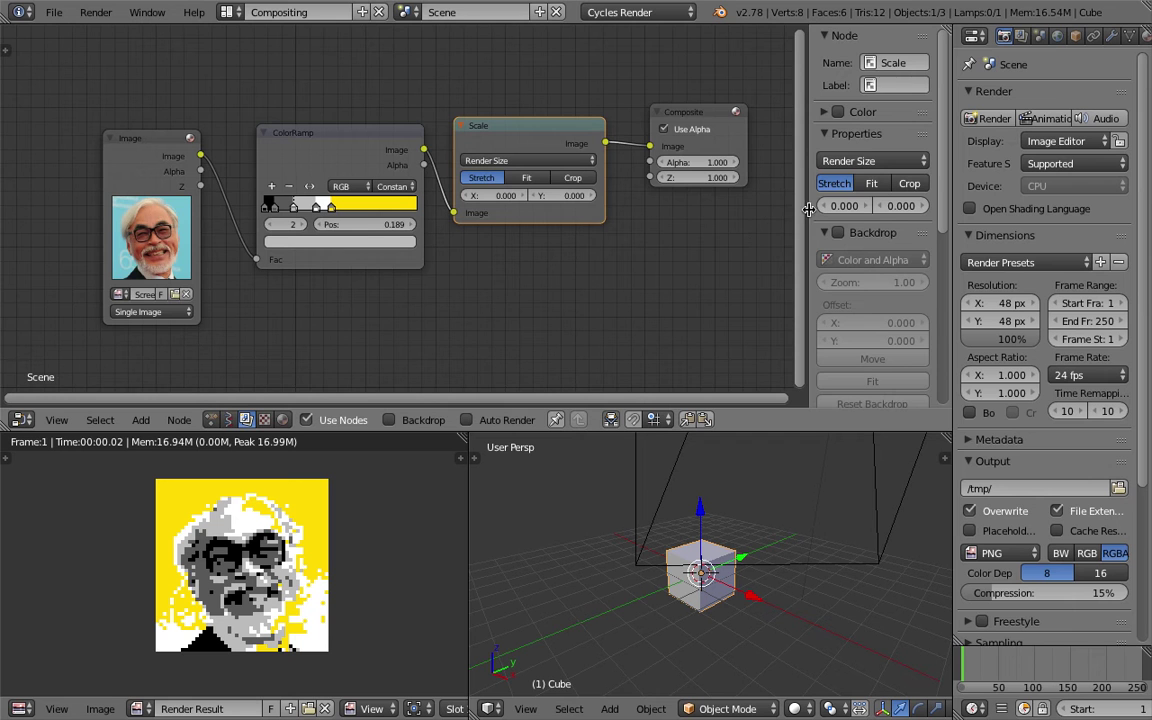
pyautogui.moveTo(809, 205); pyautogui.dragTo(943, 203)
pyautogui.scroll(2, 630, 267)
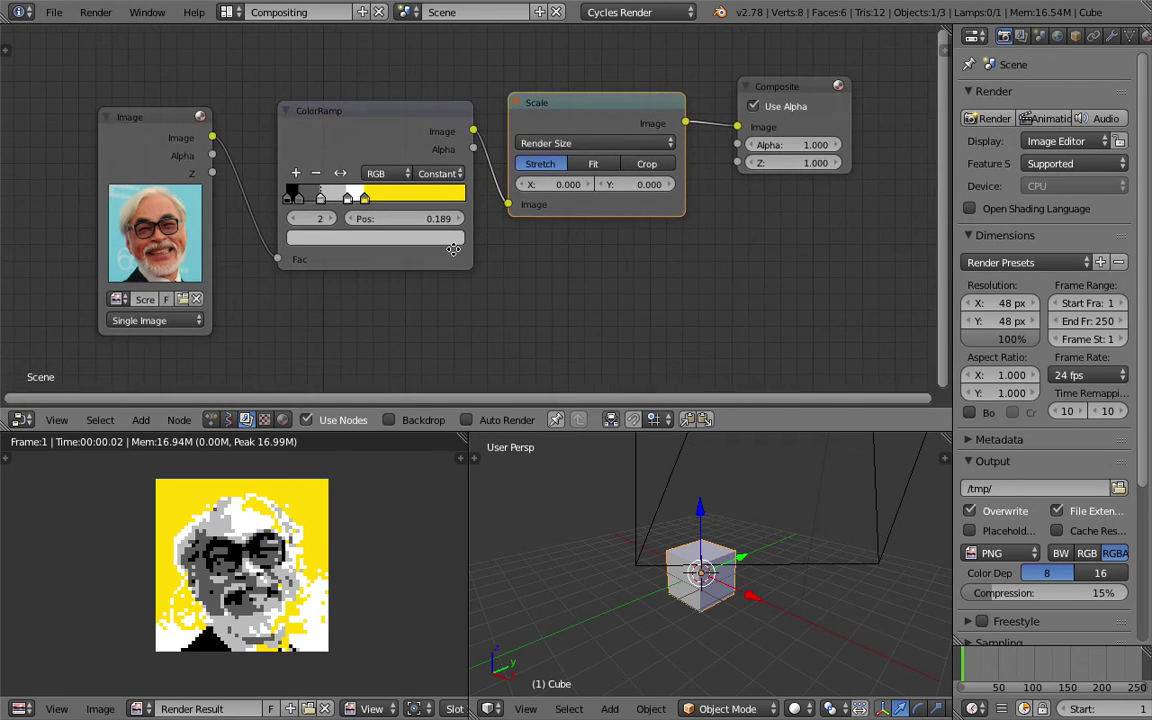
pyautogui.moveTo(120, 122)
pyautogui.mouseDown()
pyautogui.moveTo(85, 97)
pyautogui.moveTo(110, 121)
pyautogui.mouseUp()
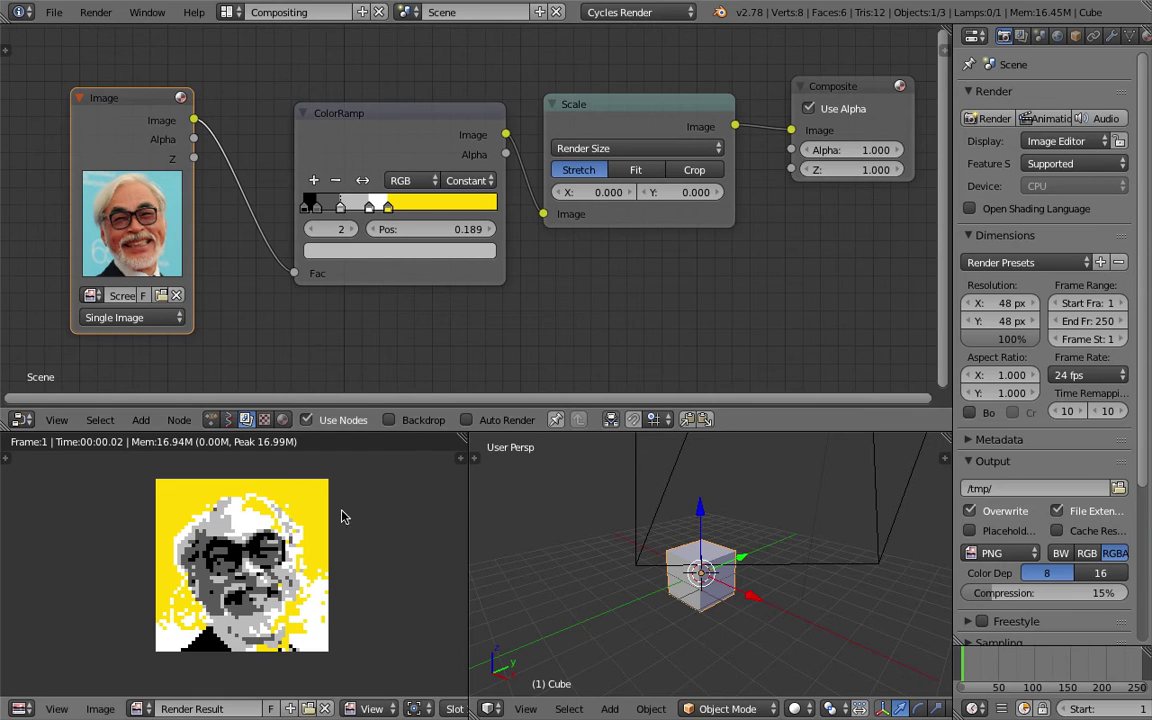
# Step: Examine the compositing node chain, the render resolution settings, the pixelated render result and the ColorRamp stops
pyautogui.scroll(2, 342, 516)
pyautogui.scroll(-2, 338, 521)
pyautogui.moveTo(653, 250); pyautogui.dragTo(647, 252, button='middle')
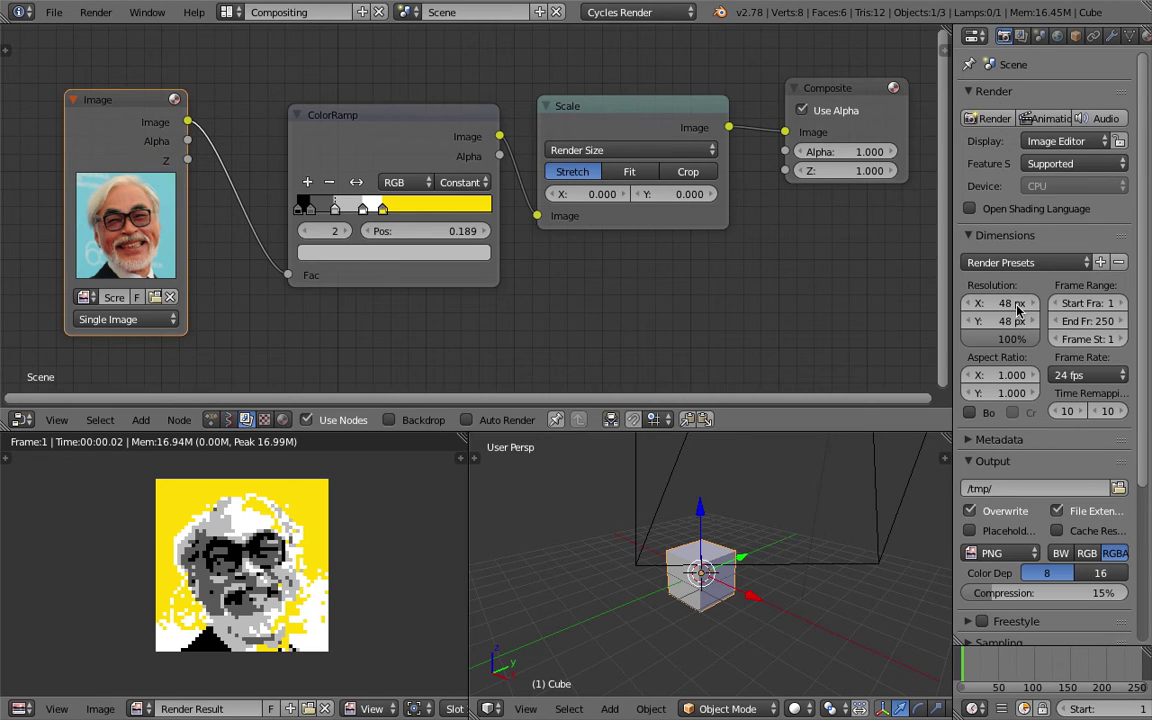
pyautogui.scroll(1, 316, 580)
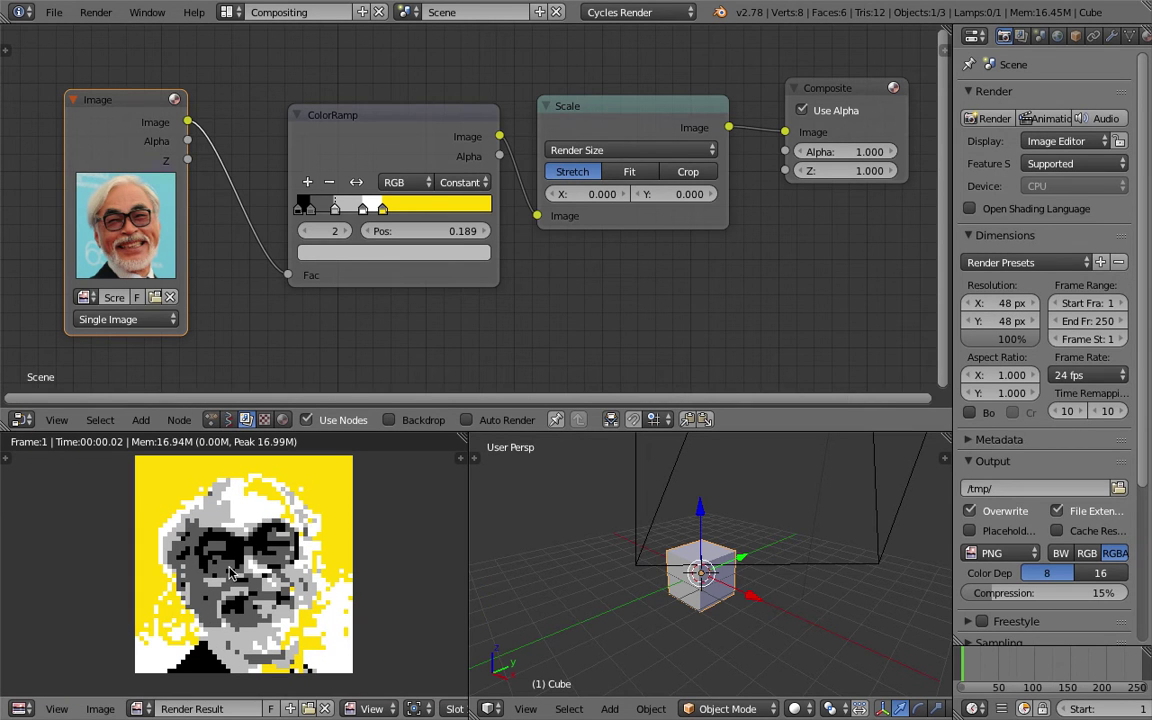
pyautogui.scroll(2, 338, 213)
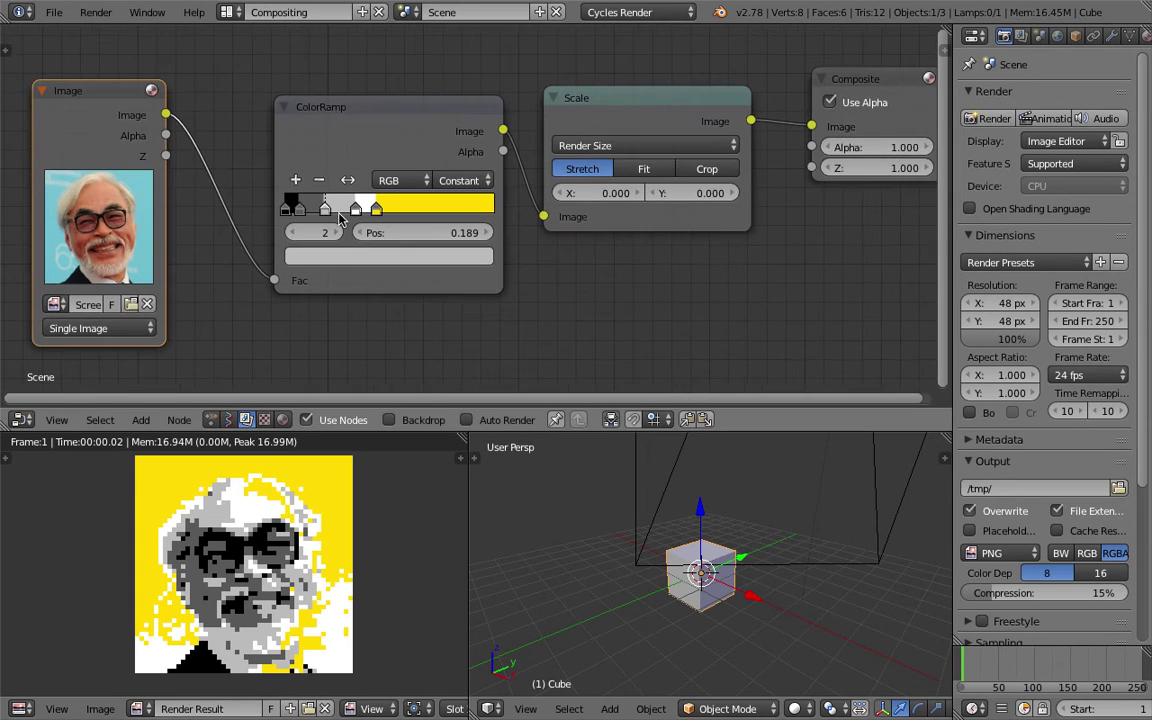
pyautogui.scroll(1, 365, 132)
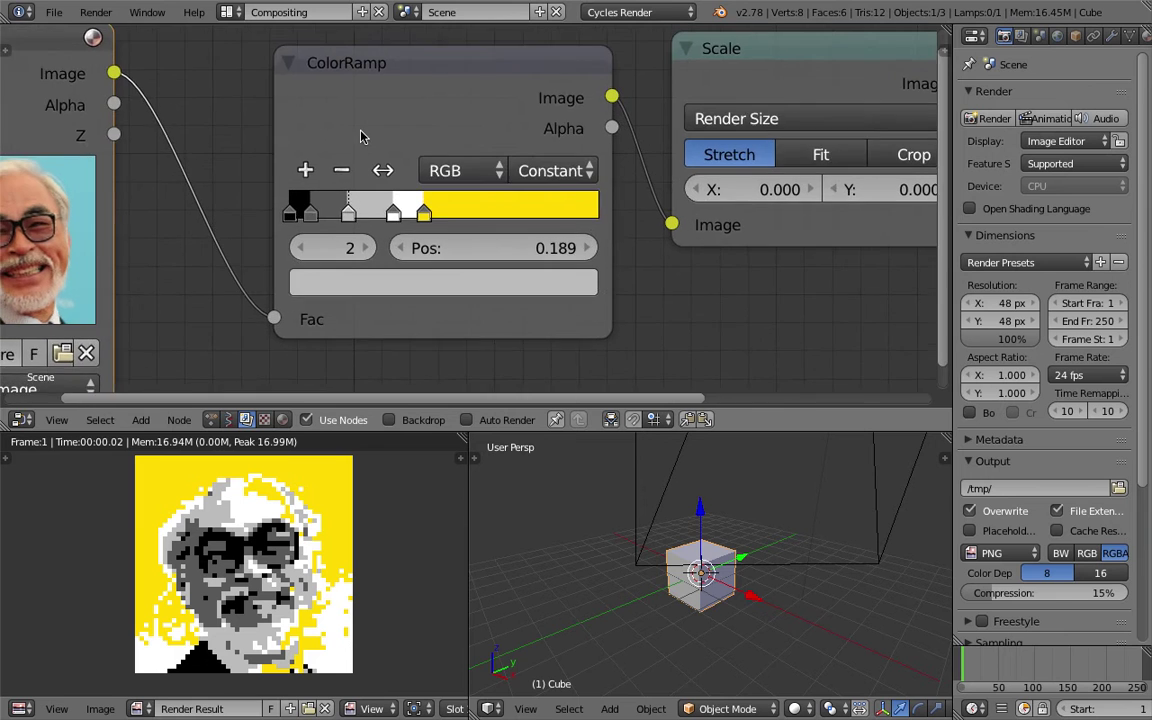
pyautogui.scroll(-2, 530, 130)
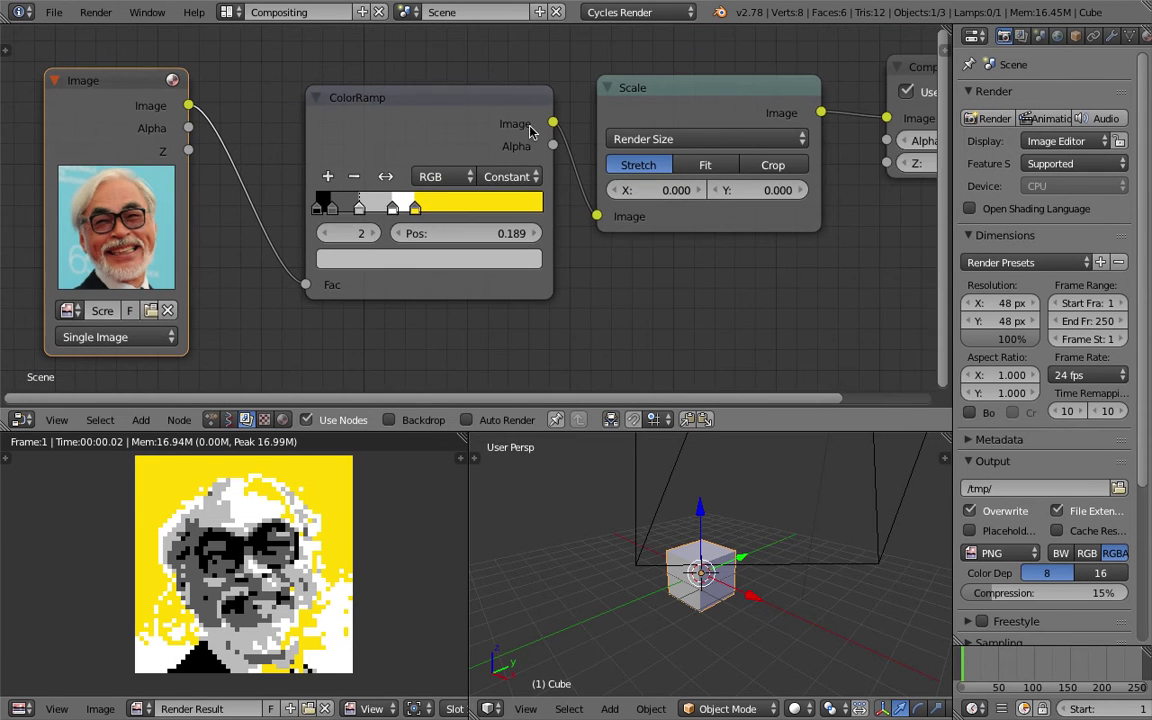
# Step: Move the ColorRamp node closer to the Image node, set its yellow stop to 0.427 and compare with the mosaic reference on the desktop
pyautogui.scroll(1, 438, 128)
pyautogui.moveTo(440, 107); pyautogui.dragTo(415, 97)
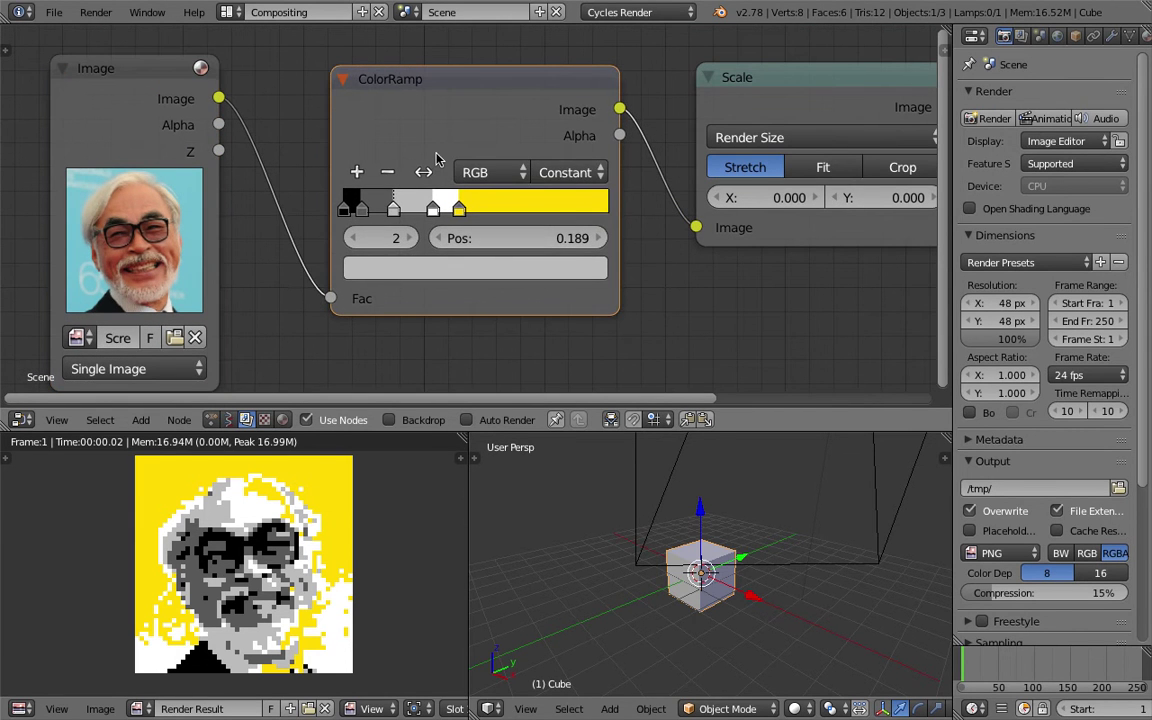
pyautogui.click(461, 208)
pyautogui.moveTo(464, 208); pyautogui.dragTo(458, 208)
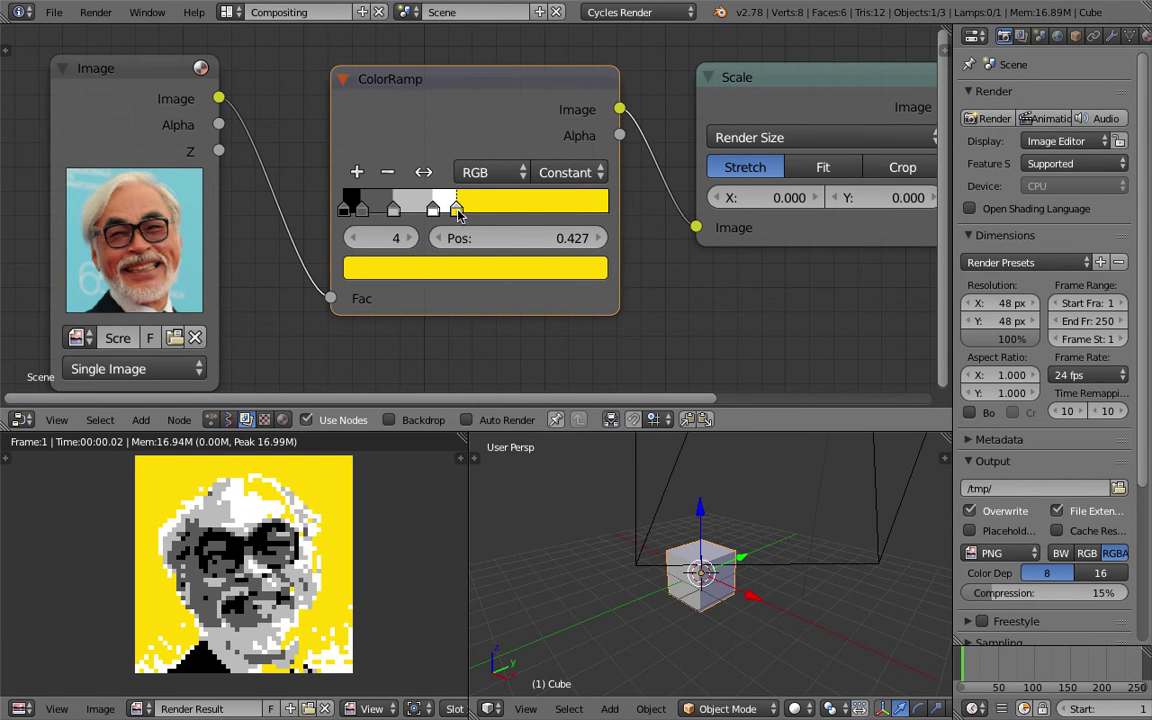
pyautogui.hotkey('ctrl', 'Left')
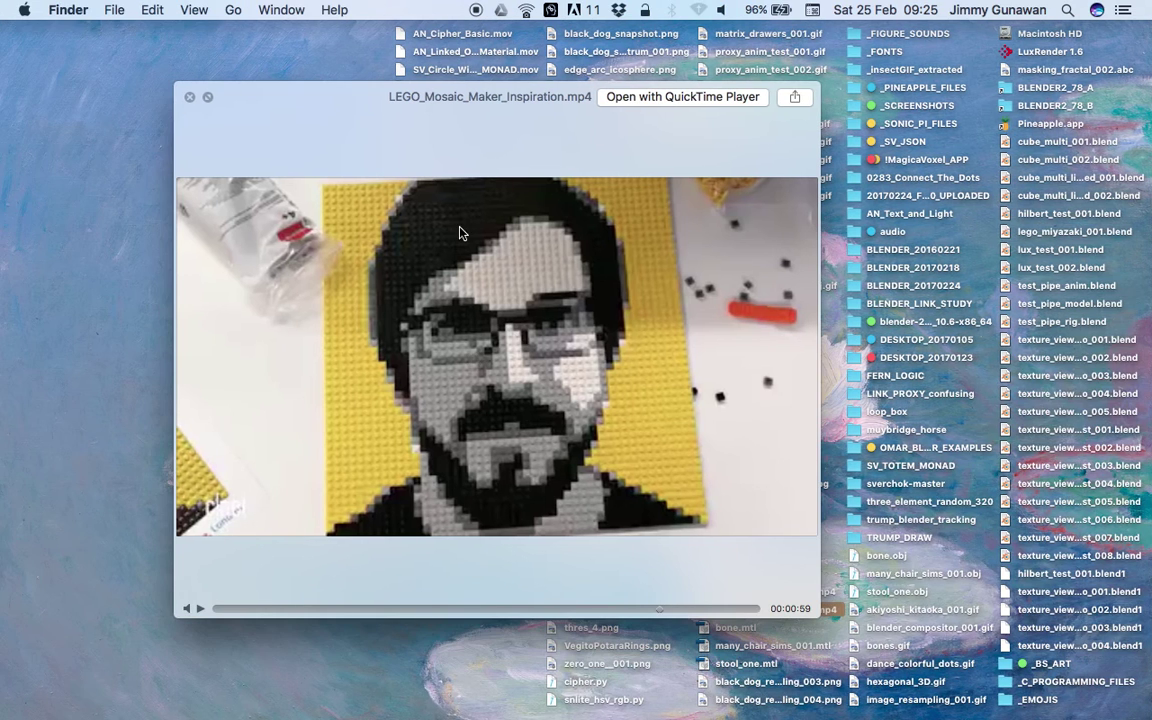
pyautogui.hotkey('ctrl', 'Right')
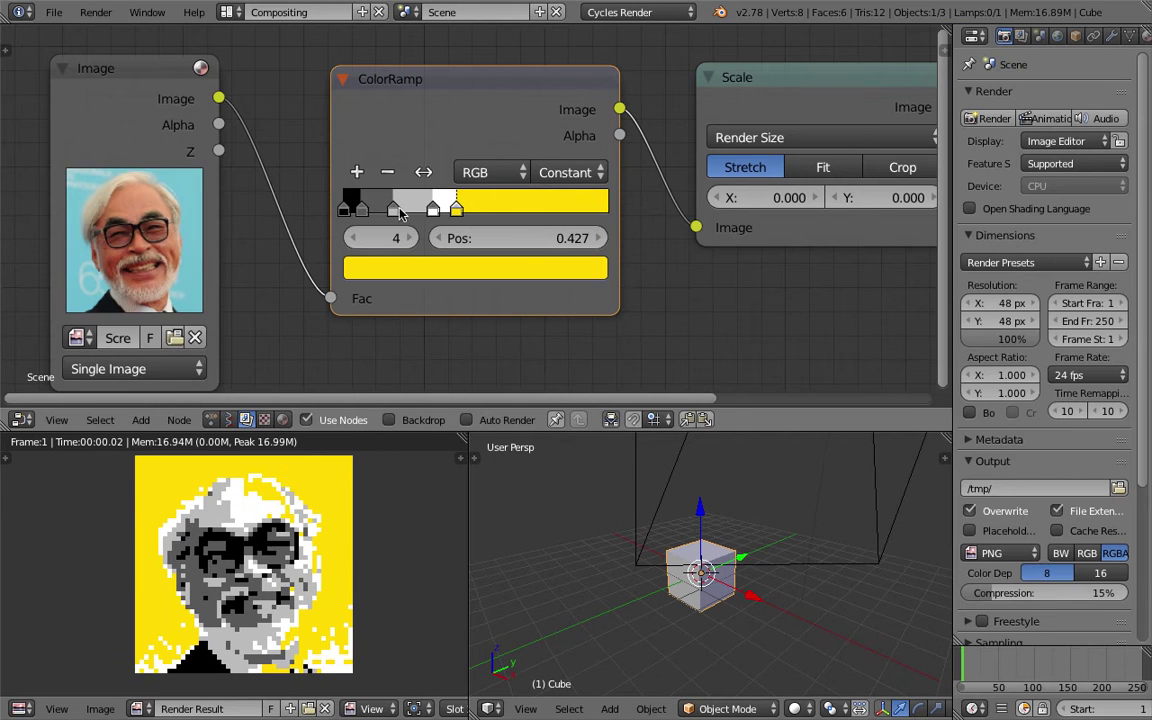
# Step: Move the ColorRamp's white stop to 0.314 and light grey stop to 0.166, and lighten the dark grey stop at 0.072 to RGB 0.139
pyautogui.moveTo(399, 213); pyautogui.dragTo(426, 210)
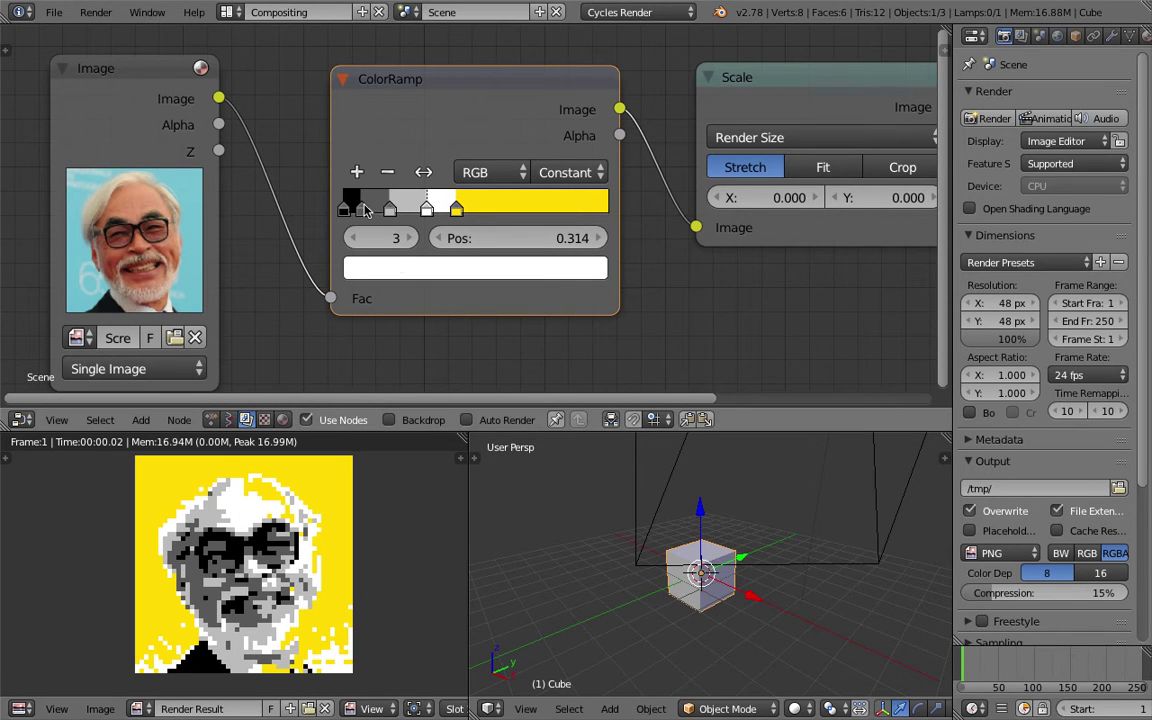
pyautogui.moveTo(366, 207); pyautogui.dragTo(367, 207)
pyautogui.click(415, 271)
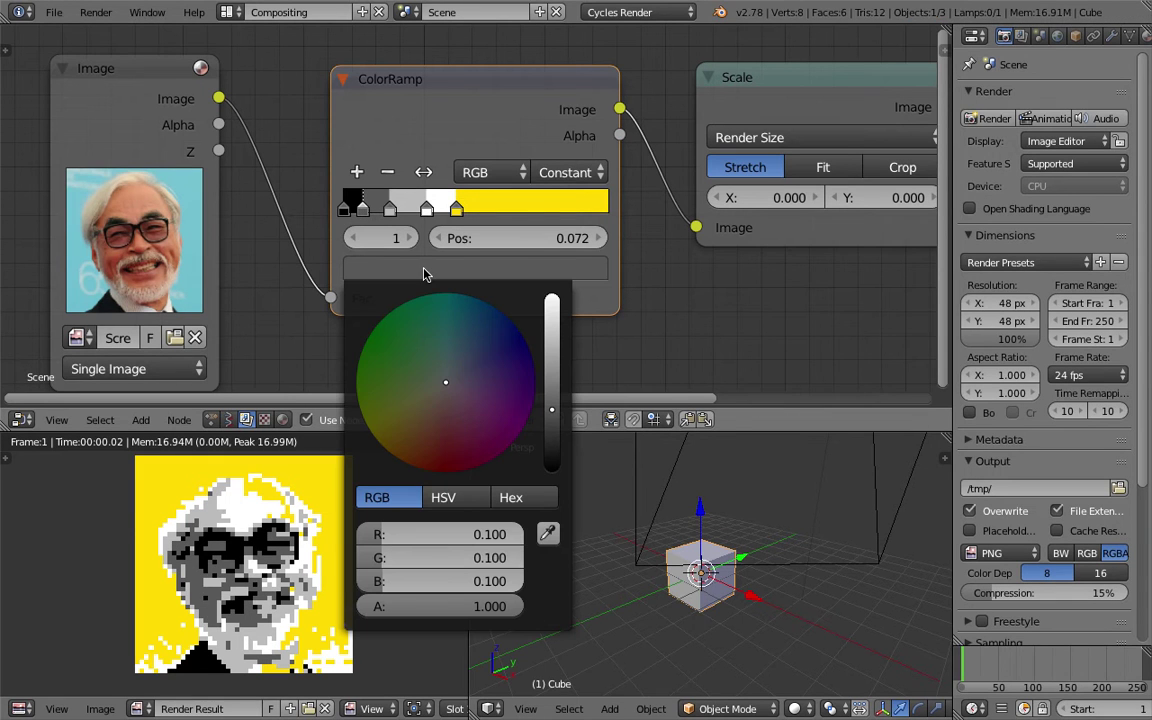
pyautogui.moveTo(553, 406)
pyautogui.mouseDown()
pyautogui.moveTo(552, 423)
pyautogui.moveTo(551, 398)
pyautogui.mouseUp()
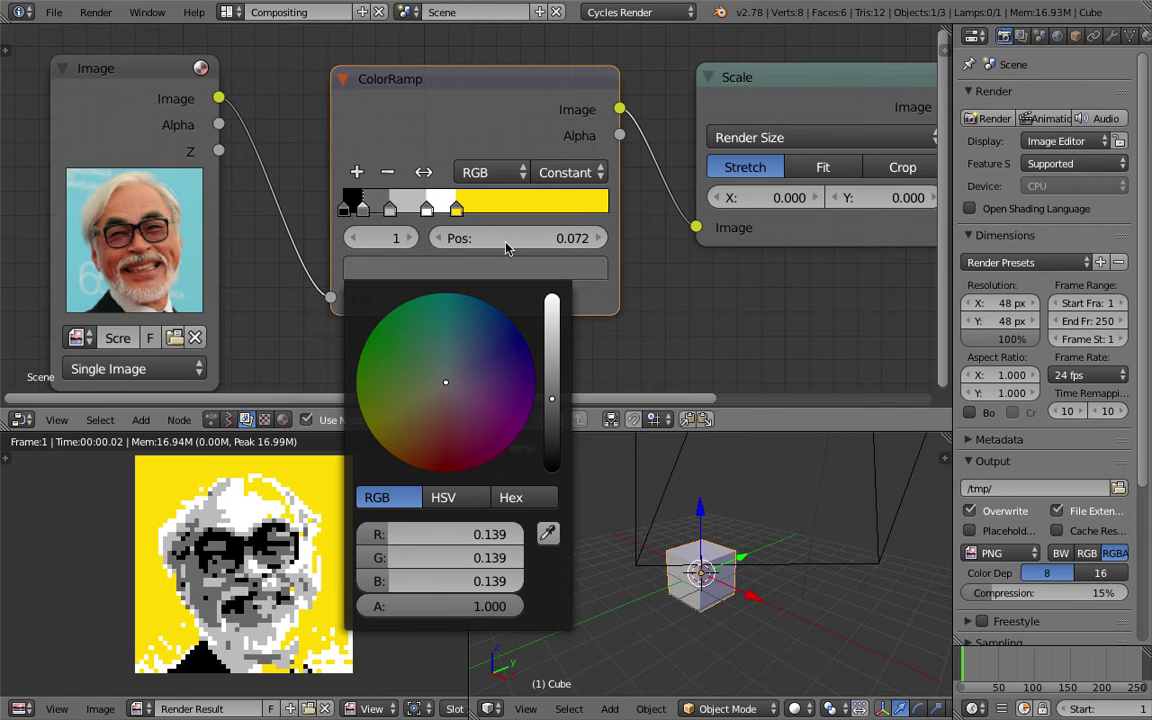
pyautogui.moveTo(367, 211); pyautogui.dragTo(388, 208)
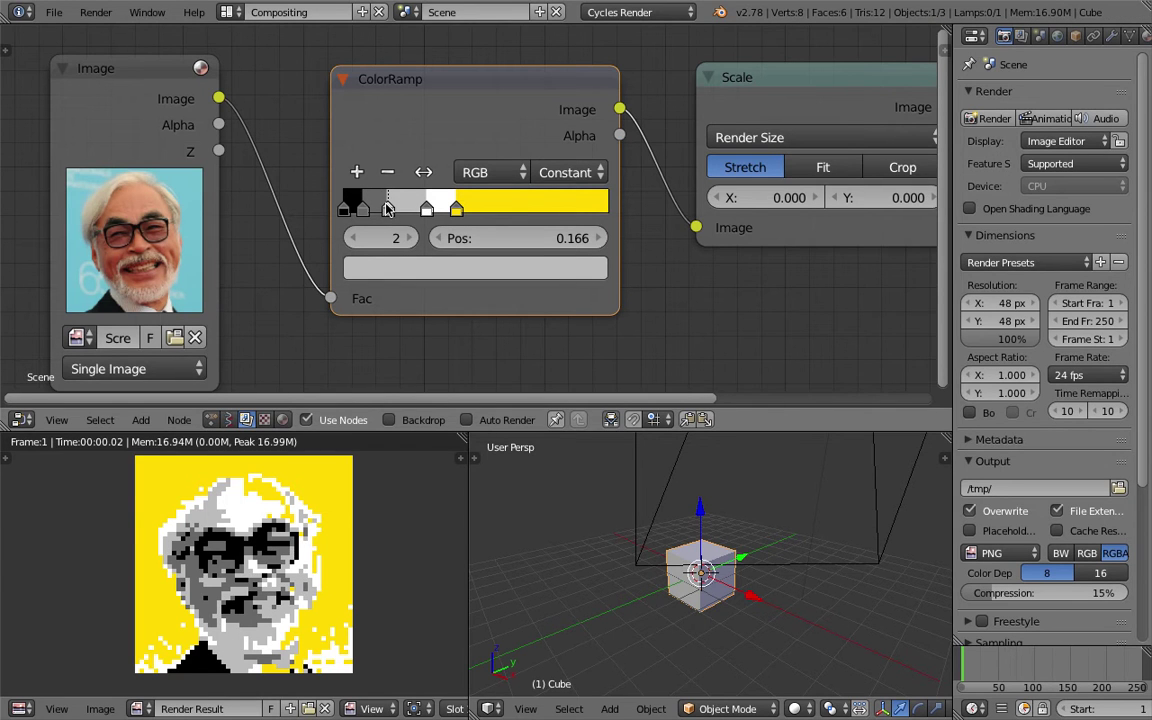
# Step: Save the current Blender file and examine the pixelated portrait in the render result
pyautogui.scroll(-1, 360, 594)
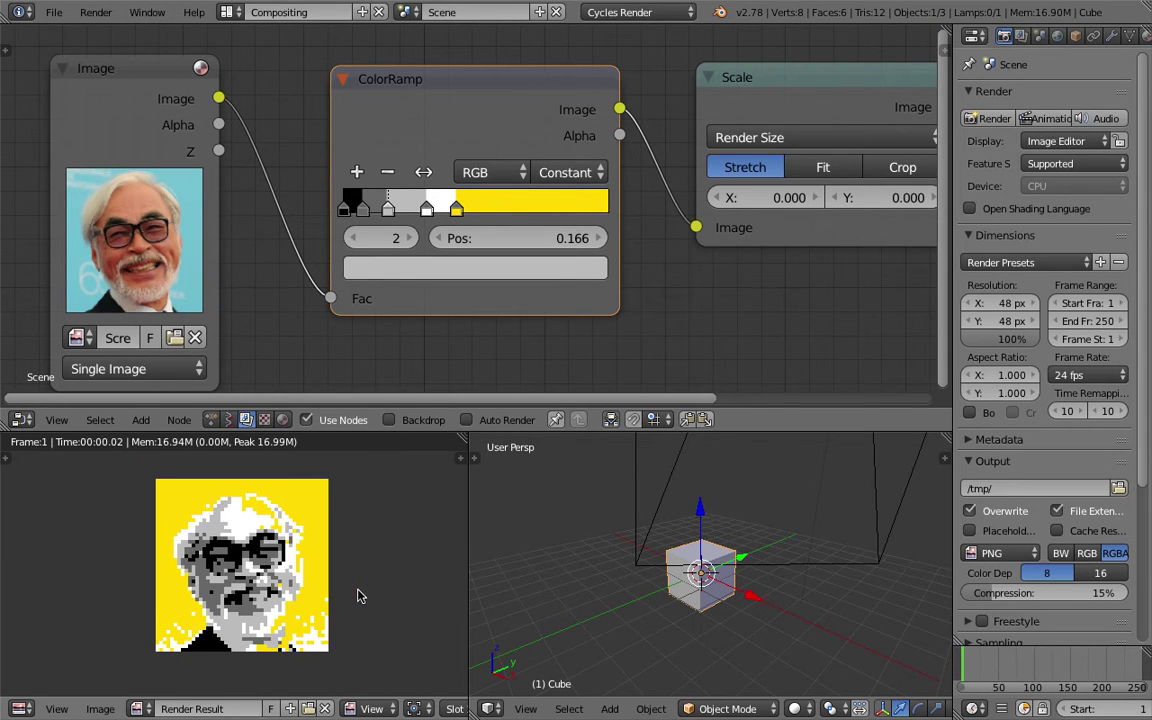
pyautogui.hotkey('ctrl', 's')
pyautogui.click(360, 594)
pyautogui.scroll(1, 381, 513)
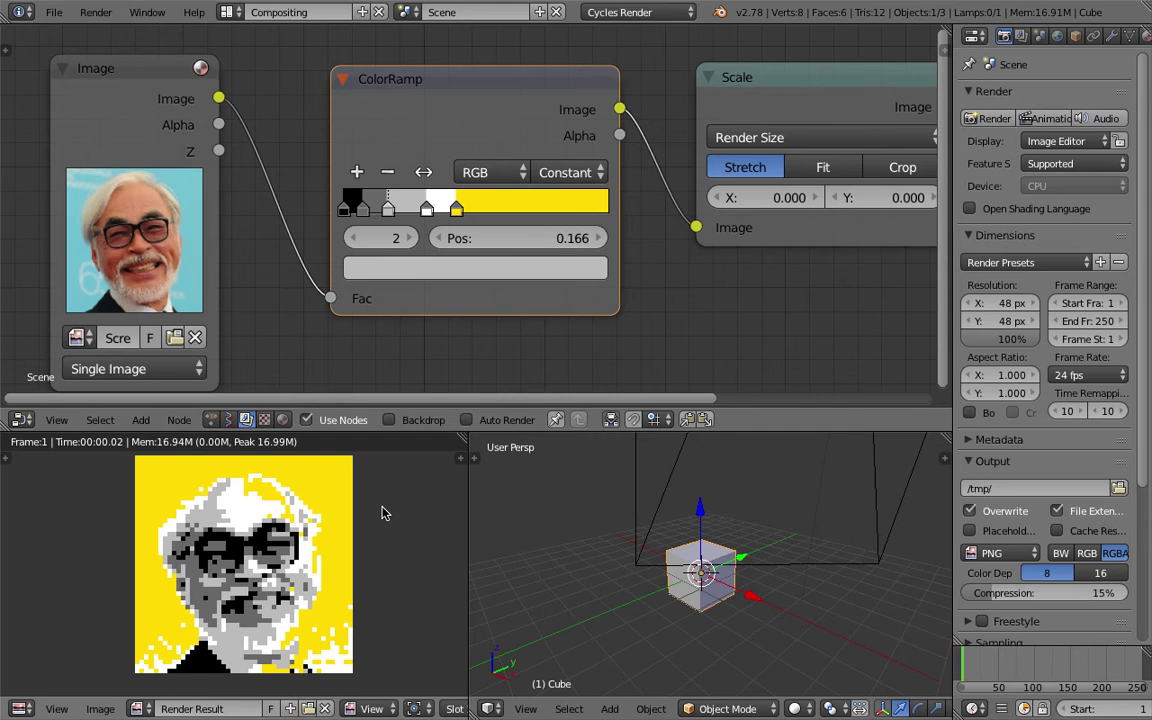
pyautogui.scroll(-1, 387, 515)
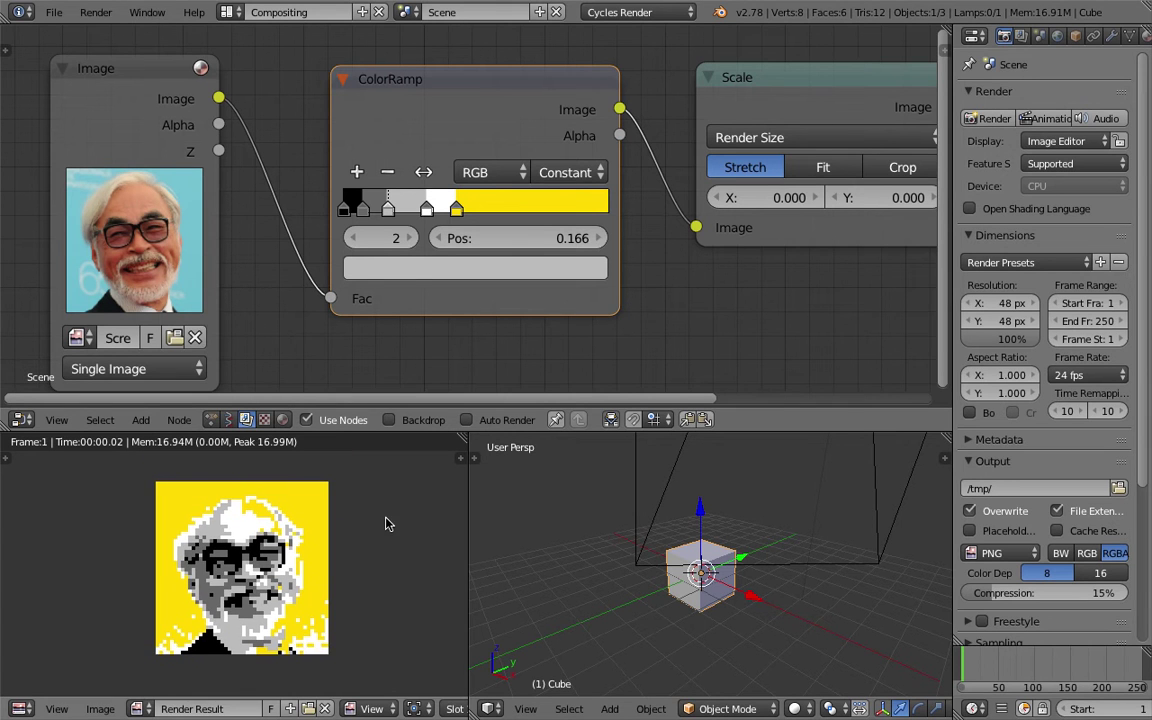
# Step: Shift the ColorRamp's yellow stop to 0.431 and check the updated render result
pyautogui.click(459, 207)
pyautogui.moveTo(459, 207)
pyautogui.mouseDown()
pyautogui.moveTo(470, 208)
pyautogui.moveTo(458, 209)
pyautogui.mouseUp()
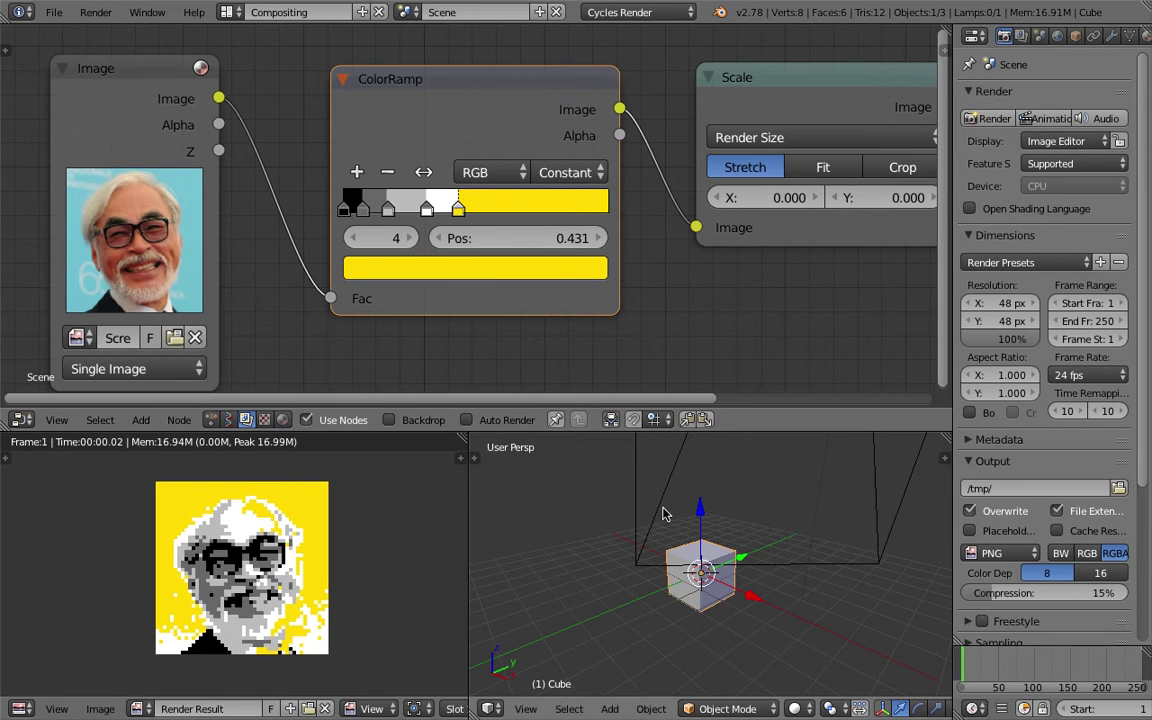
pyautogui.moveTo(300, 597); pyautogui.dragTo(311, 588, button='middle')
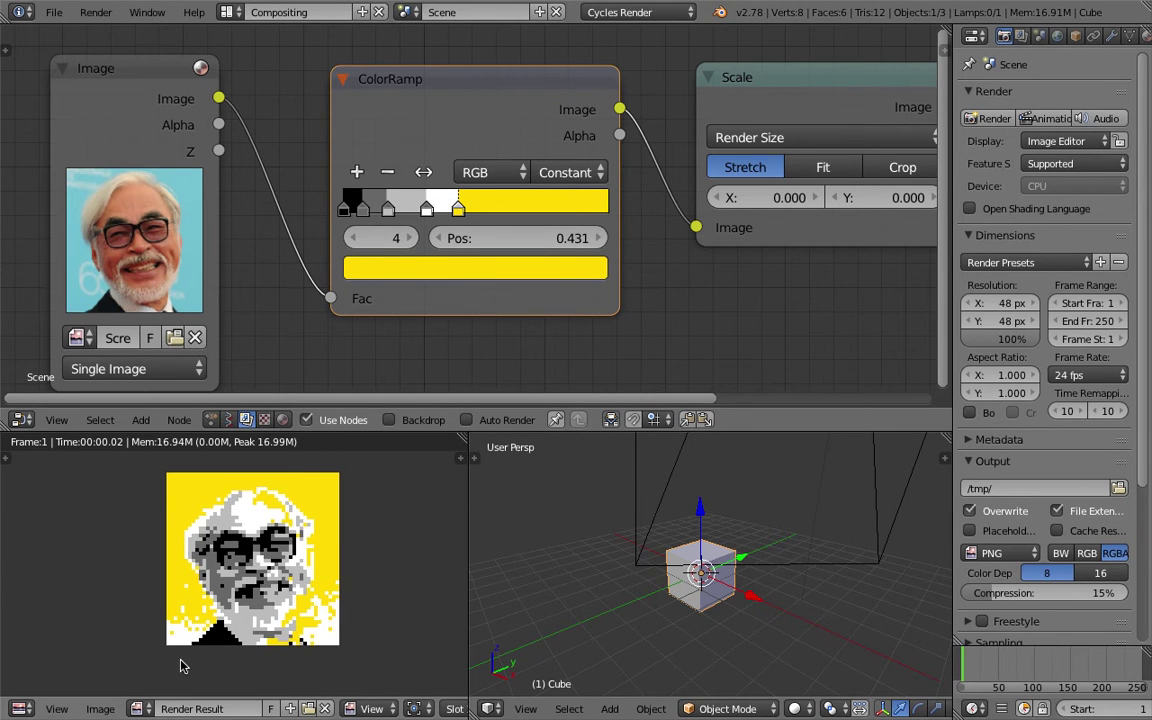
pyautogui.moveTo(202, 619); pyautogui.dragTo(196, 612, button='middle')
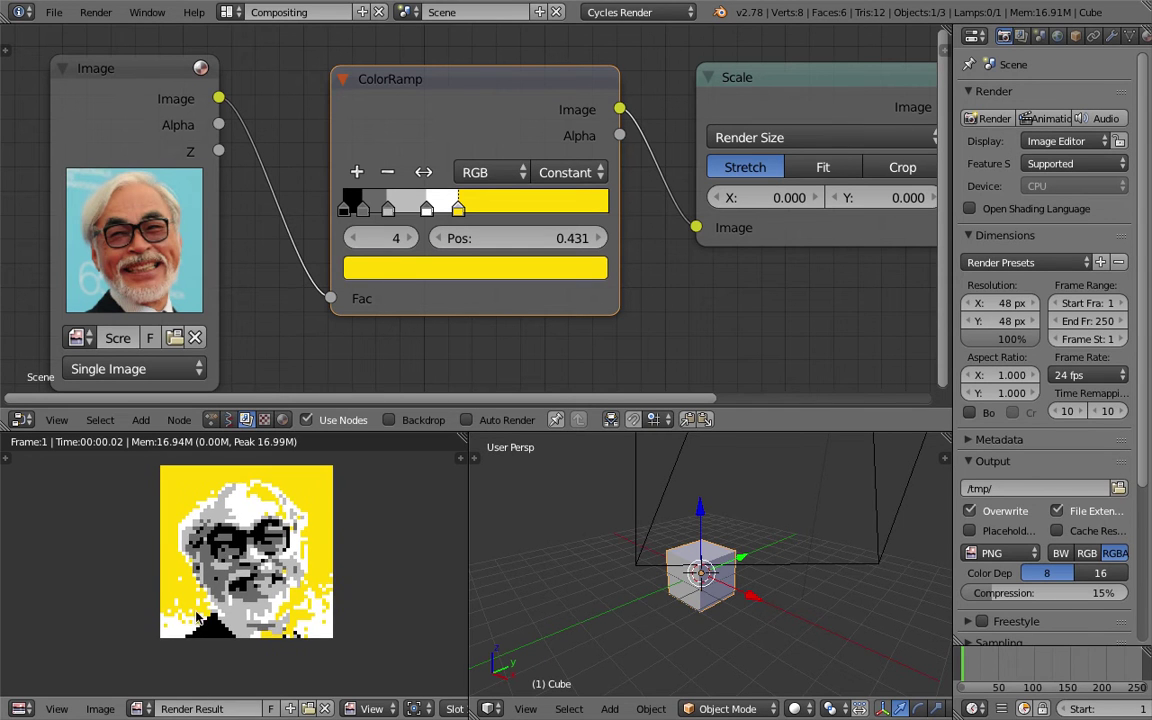
# Step: Save the render result to the Desktop as a PNG image named lego_miyazaki_source.png
pyautogui.click(102, 708)
pyautogui.click(185, 512)
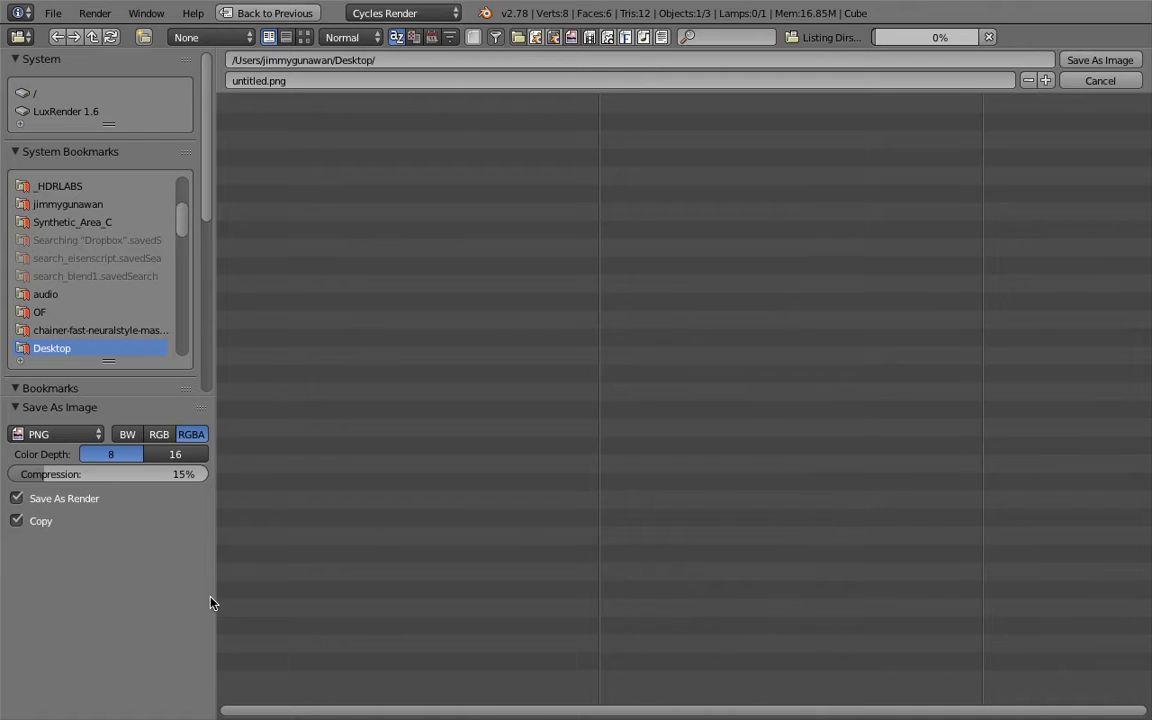
pyautogui.click(345, 80)
pyautogui.write('lego_miyazaki')
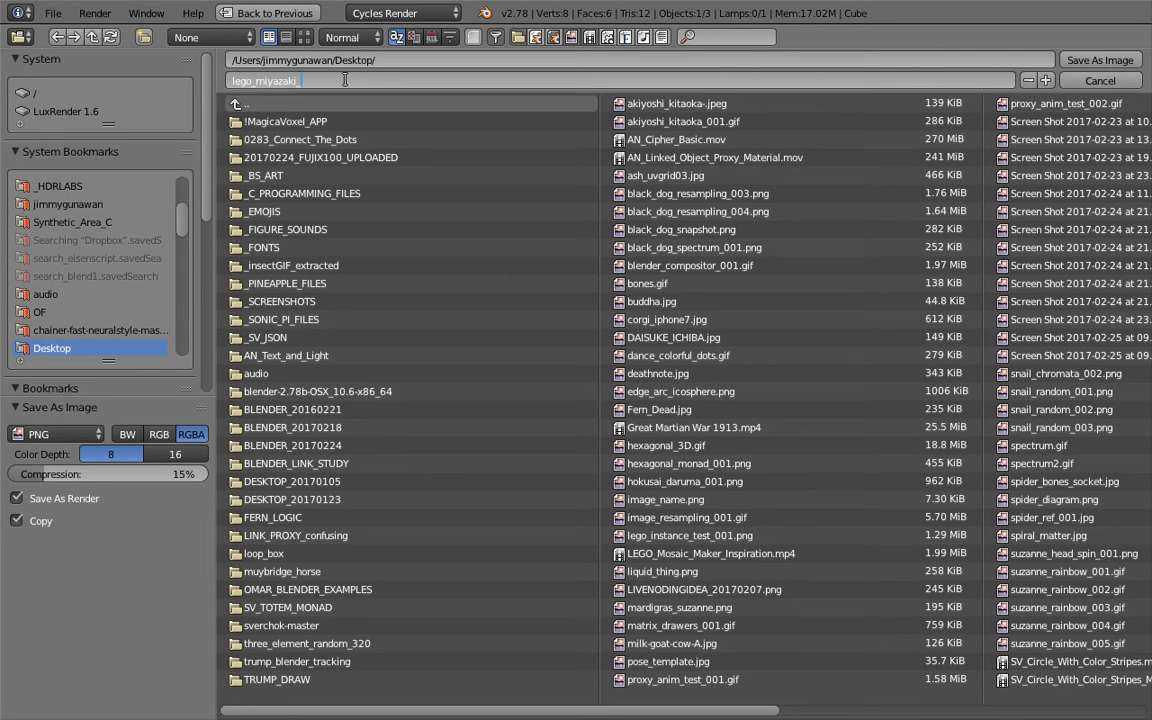
pyautogui.write('_source')
pyautogui.press('Return')
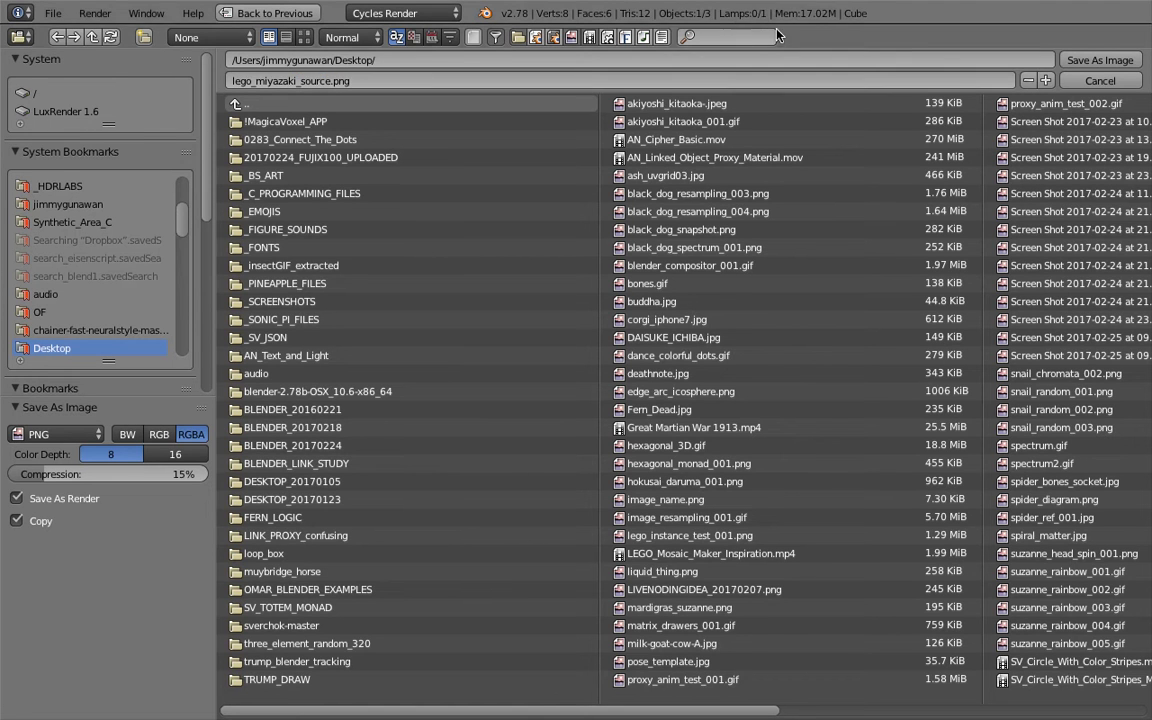
pyautogui.click(1122, 62)
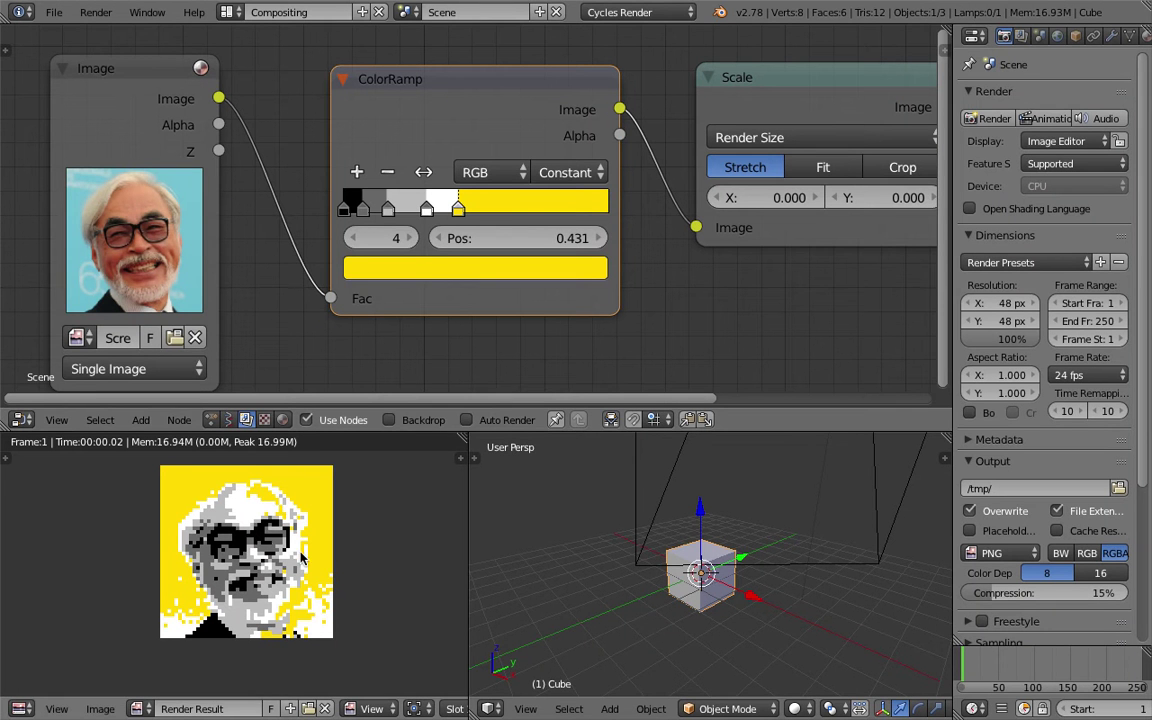
# Step: Start a new file by reloading the start-up file
pyautogui.moveTo(658, 545); pyautogui.dragTo(707, 550, button='middle')
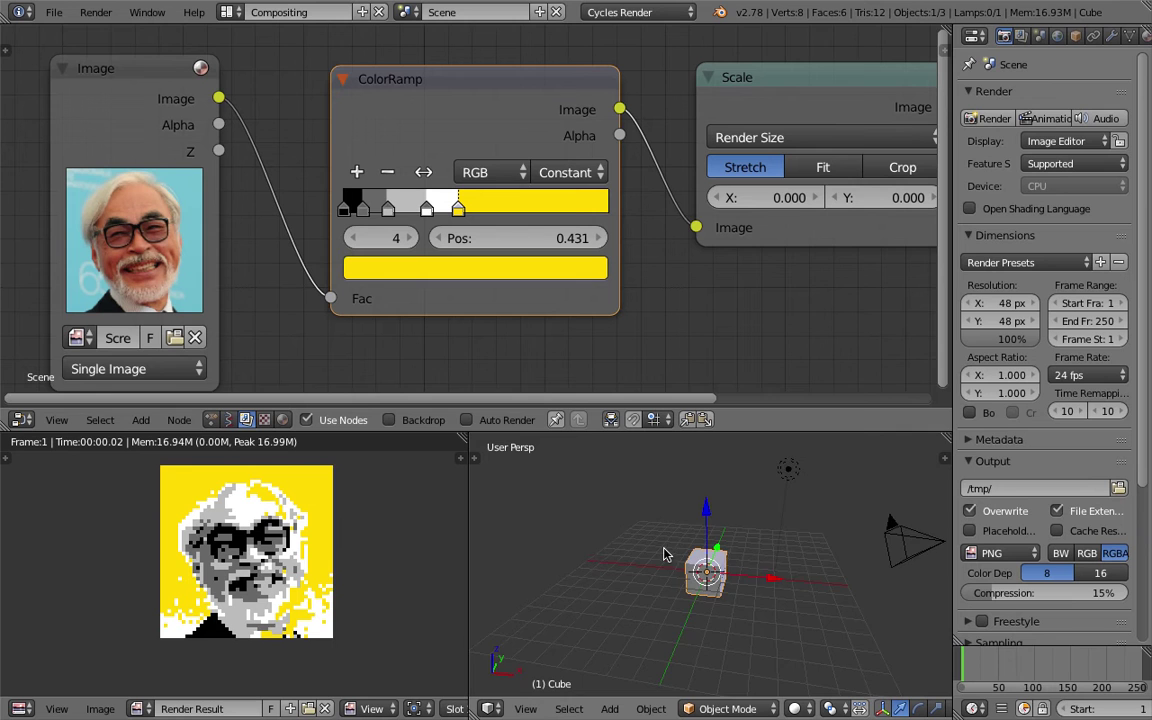
pyautogui.moveTo(665, 551); pyautogui.dragTo(766, 558, button='middle')
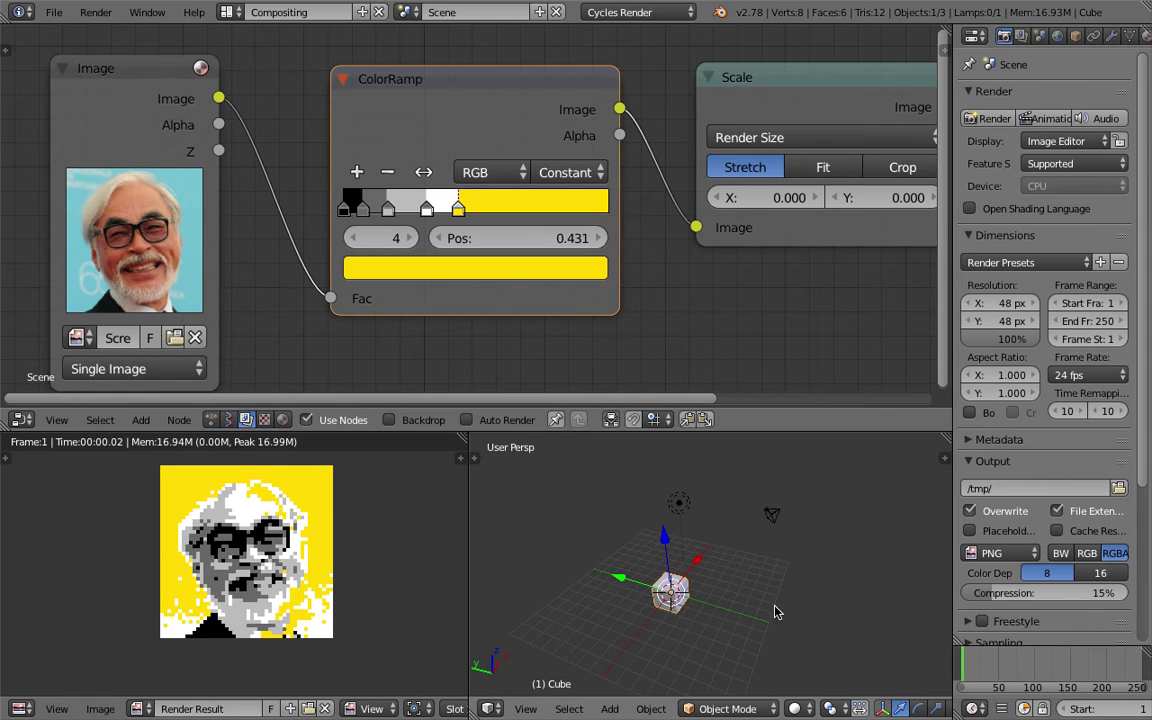
pyautogui.click(54, 12)
pyautogui.click(62, 34)
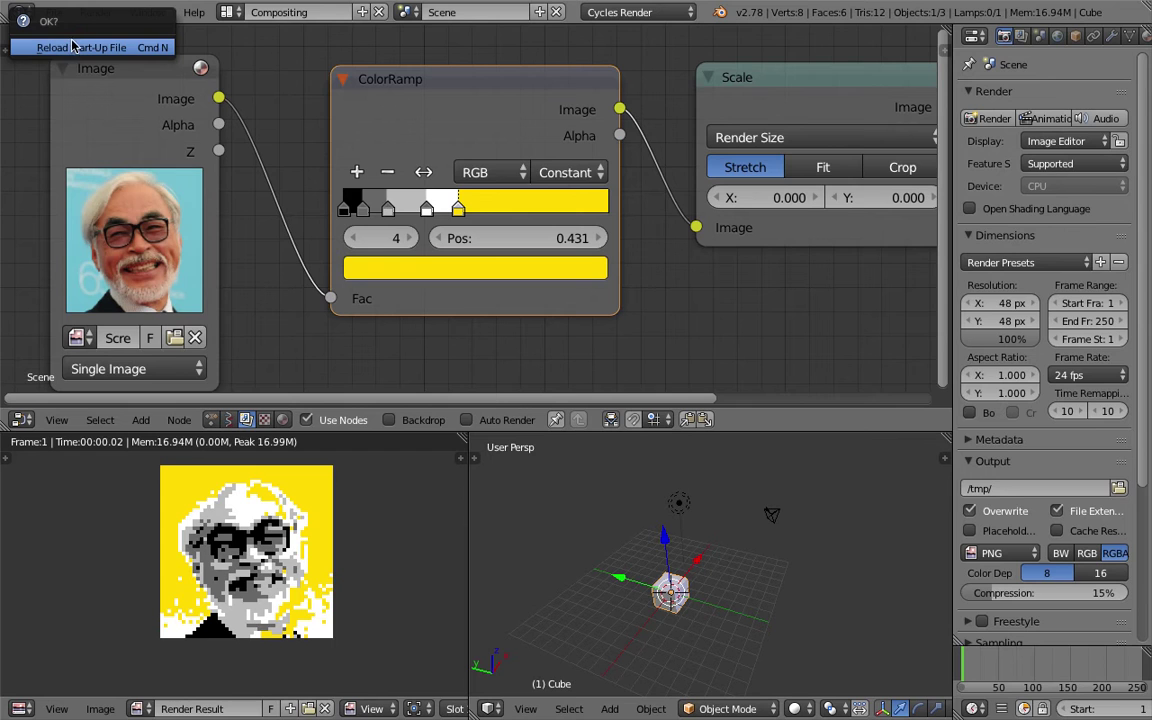
pyautogui.click(75, 48)
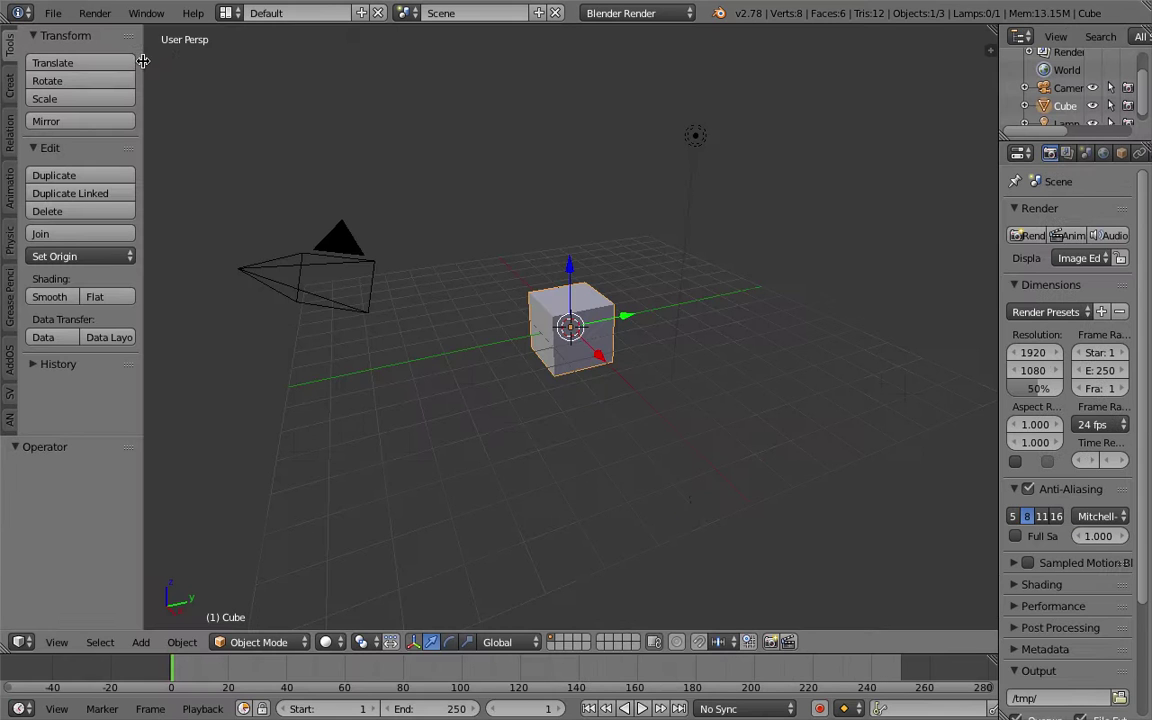
# Step: Delete all objects from the default scene and make the Outliner taller
pyautogui.press('a')
pyautogui.press('x')
pyautogui.click(459, 216)
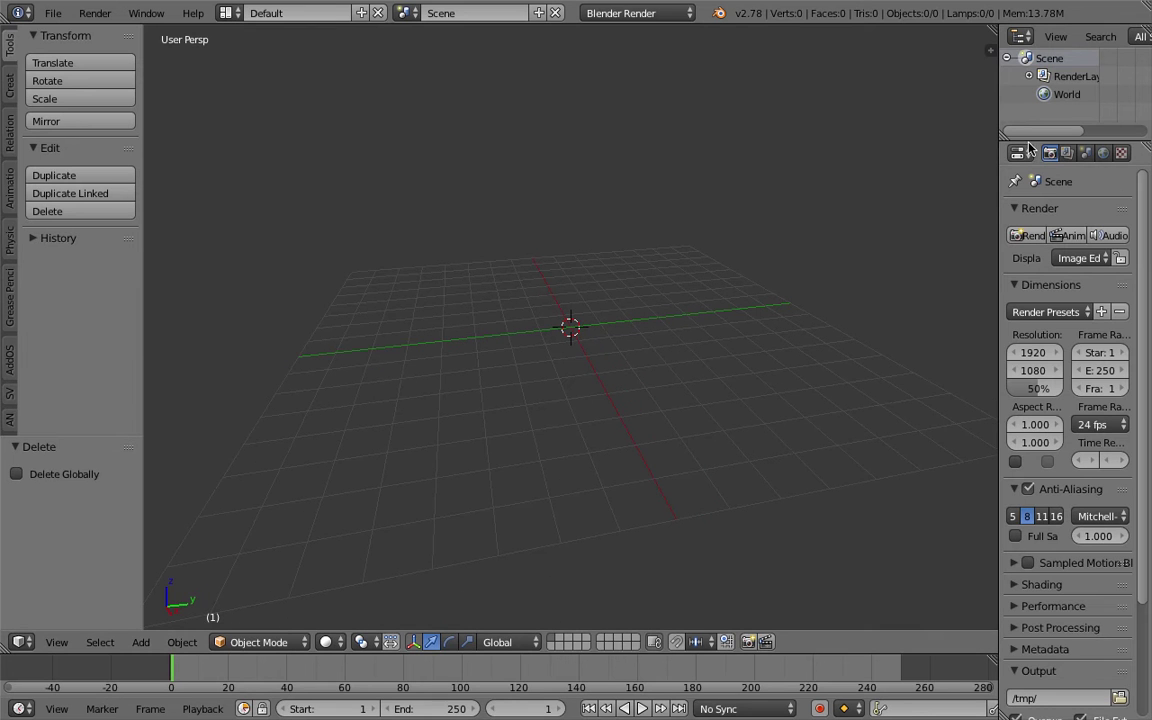
pyautogui.moveTo(1026, 142); pyautogui.dragTo(1028, 208)
# Step: Save the empty scene to the Desktop as LEGO_mosaic_maker_001.blend
pyautogui.click(52, 13)
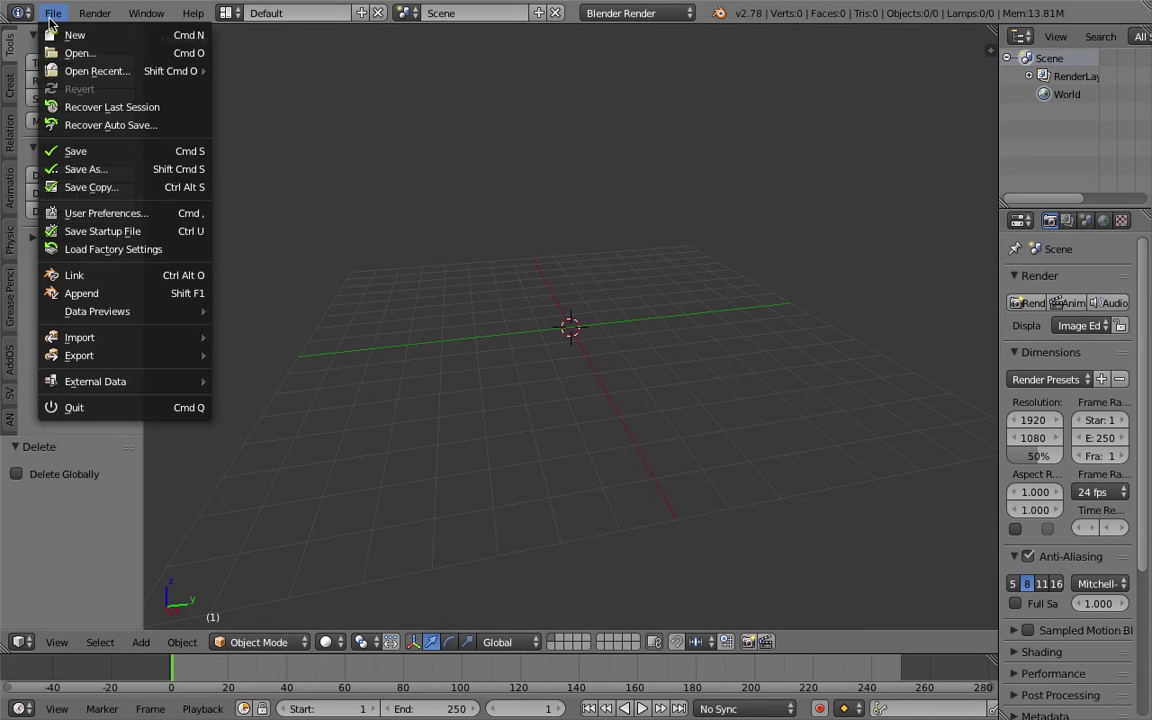
pyautogui.click(110, 152)
pyautogui.click(376, 80)
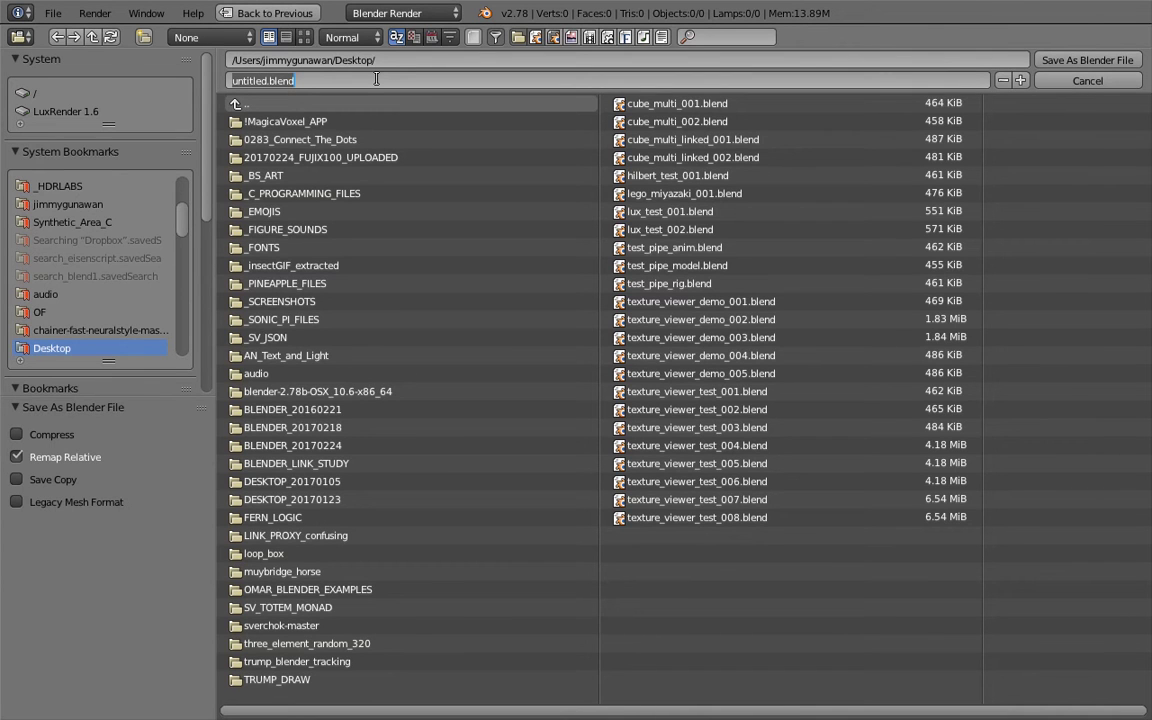
pyautogui.write('LEGO_mosaic_ma')
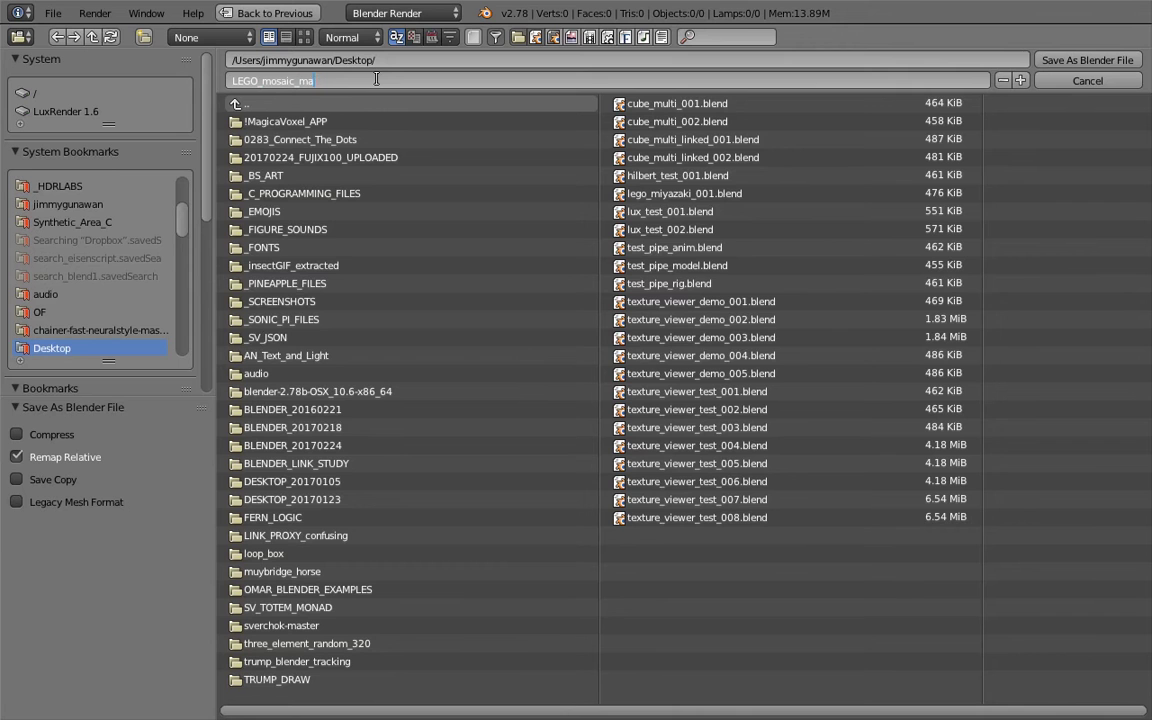
pyautogui.write('ker_001')
pyautogui.press('Return')
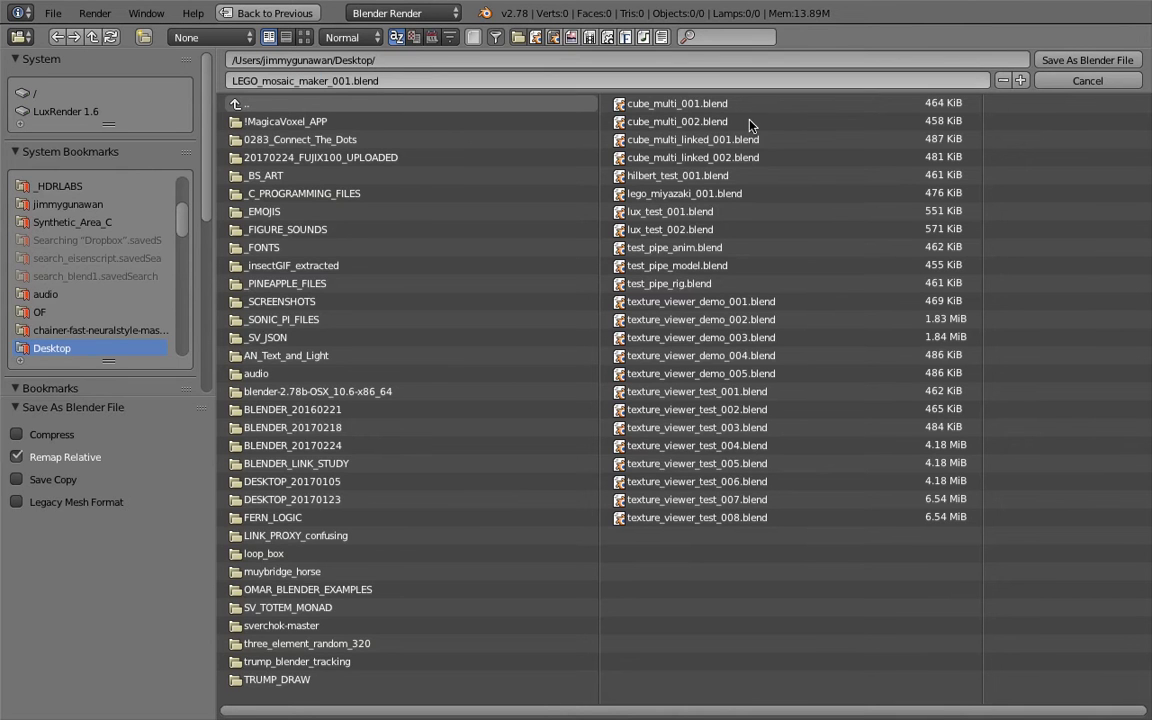
pyautogui.click(1087, 60)
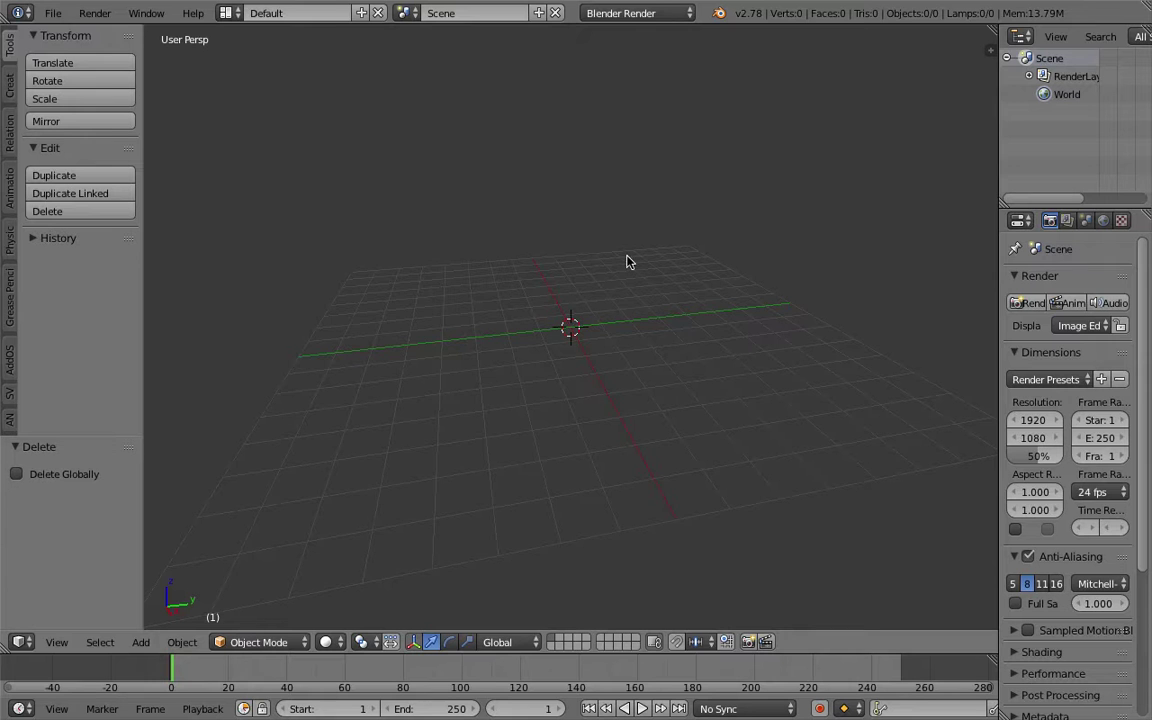
# Step: Switch to the Compositing screen layout and create a new Sverchok node tree in the node editor
pyautogui.click(228, 13)
pyautogui.click(250, 77)
pyautogui.click(228, 419)
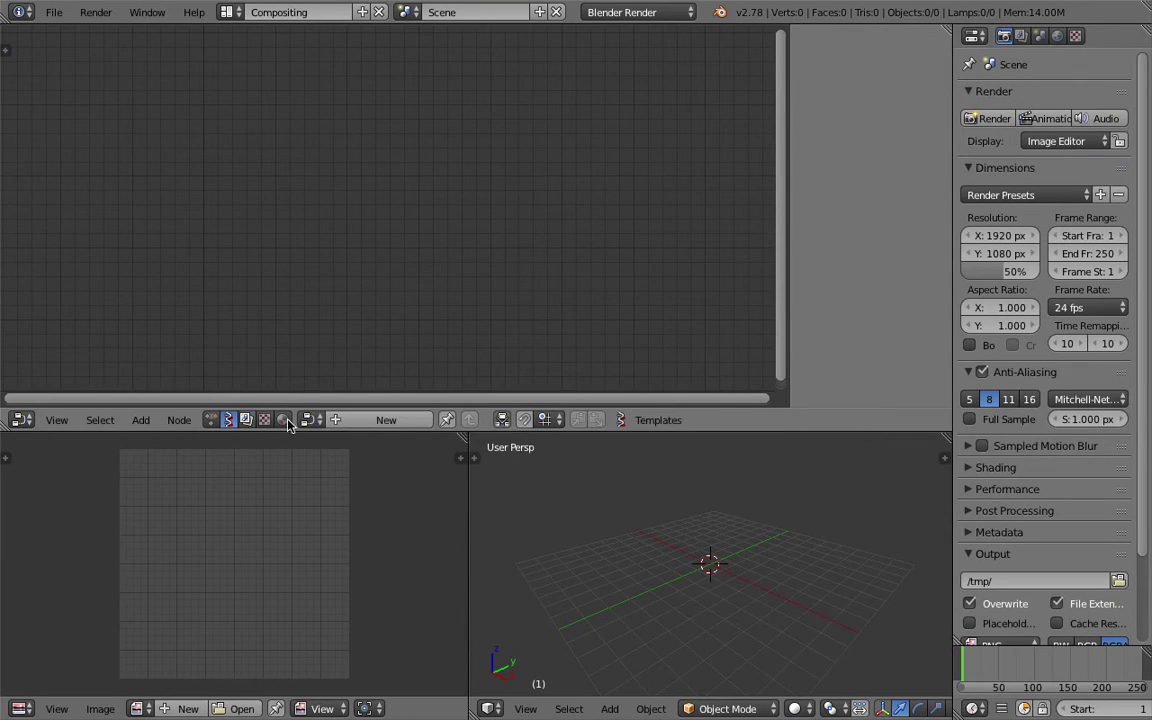
pyautogui.click(383, 420)
# Step: Collapse the node editor's properties sidebar and widen the 3D view beside the image editor
pyautogui.moveTo(791, 302); pyautogui.dragTo(987, 298)
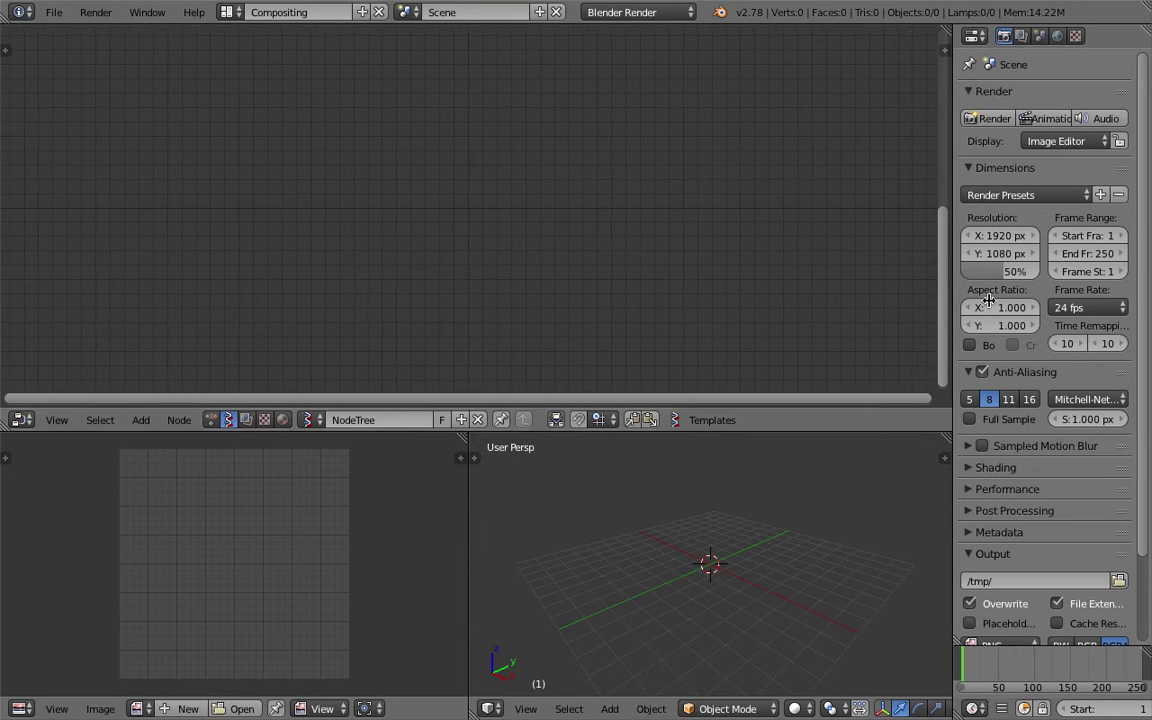
pyautogui.moveTo(469, 488); pyautogui.dragTo(426, 490)
pyautogui.moveTo(675, 565); pyautogui.dragTo(607, 586, button='middle')
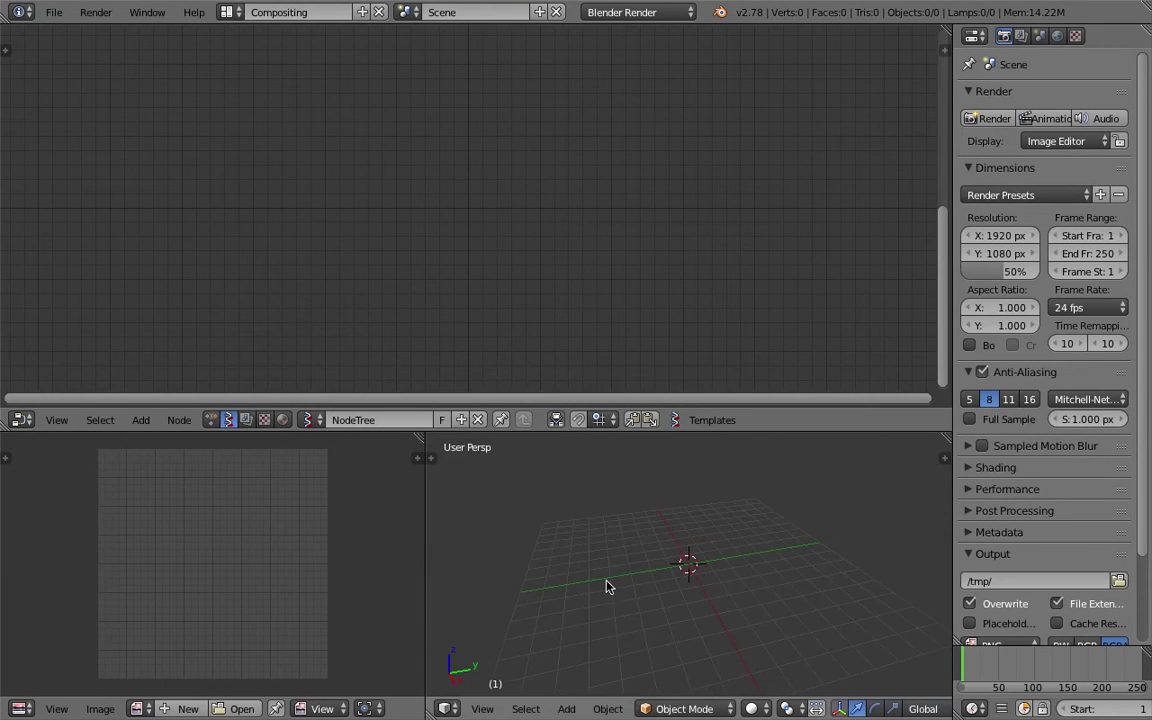
# Step: Add a Plane generator node to the Sverchok node tree and save the file
pyautogui.moveTo(377, 283); pyautogui.dragTo(375, 267, button='middle')
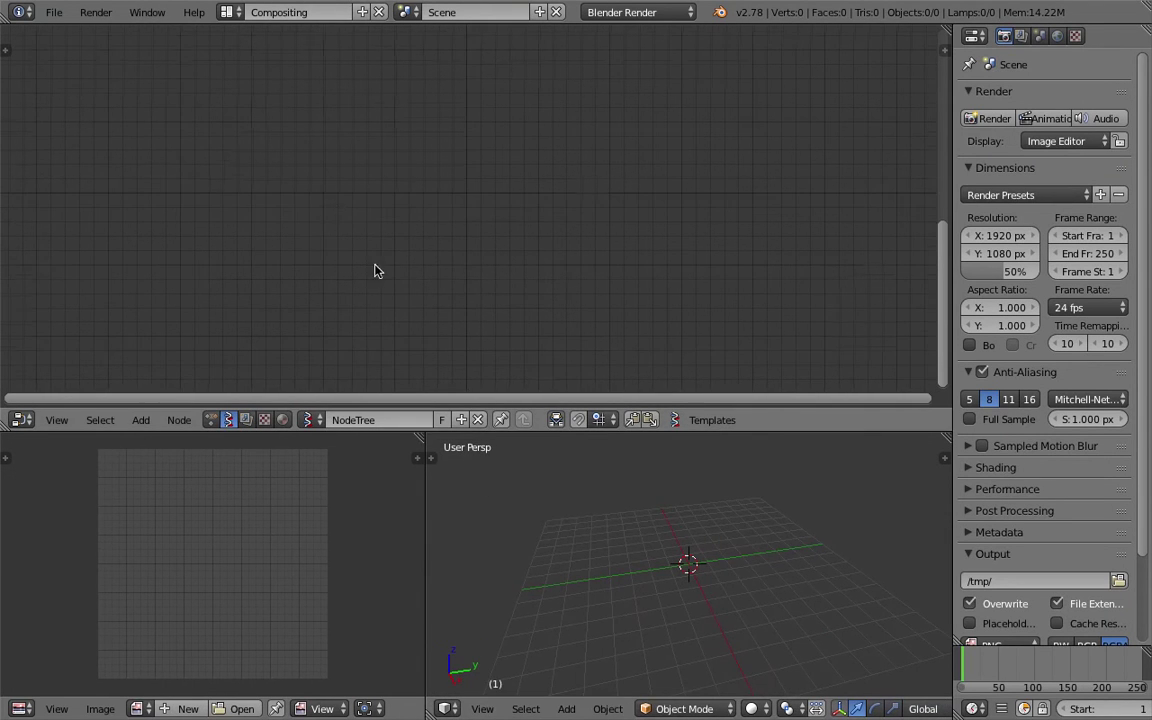
pyautogui.hotkey('shift', 'a')
pyautogui.click(336, 201)
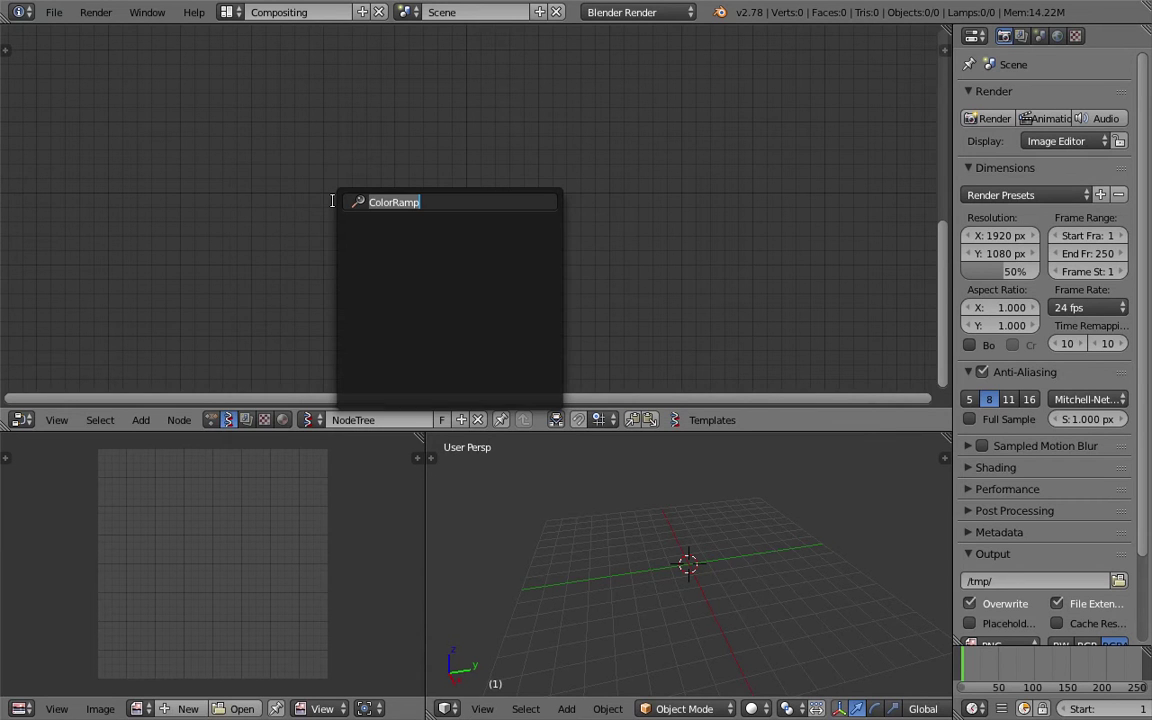
pyautogui.write('plan')
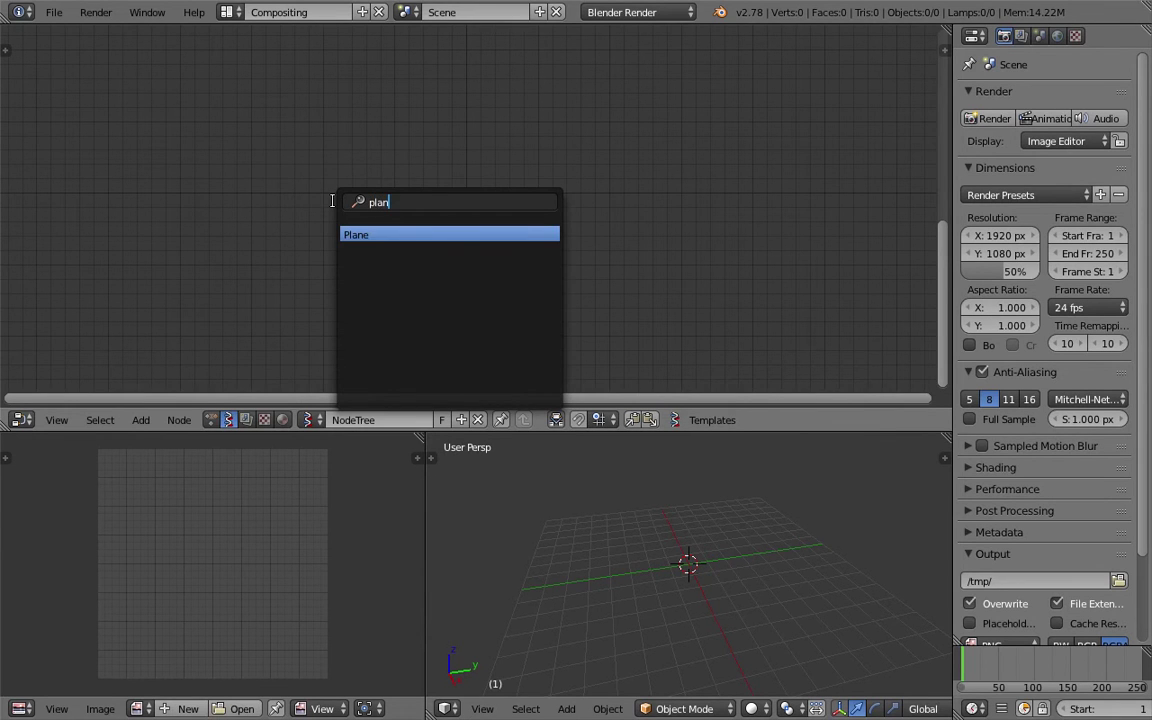
pyautogui.press('Return')
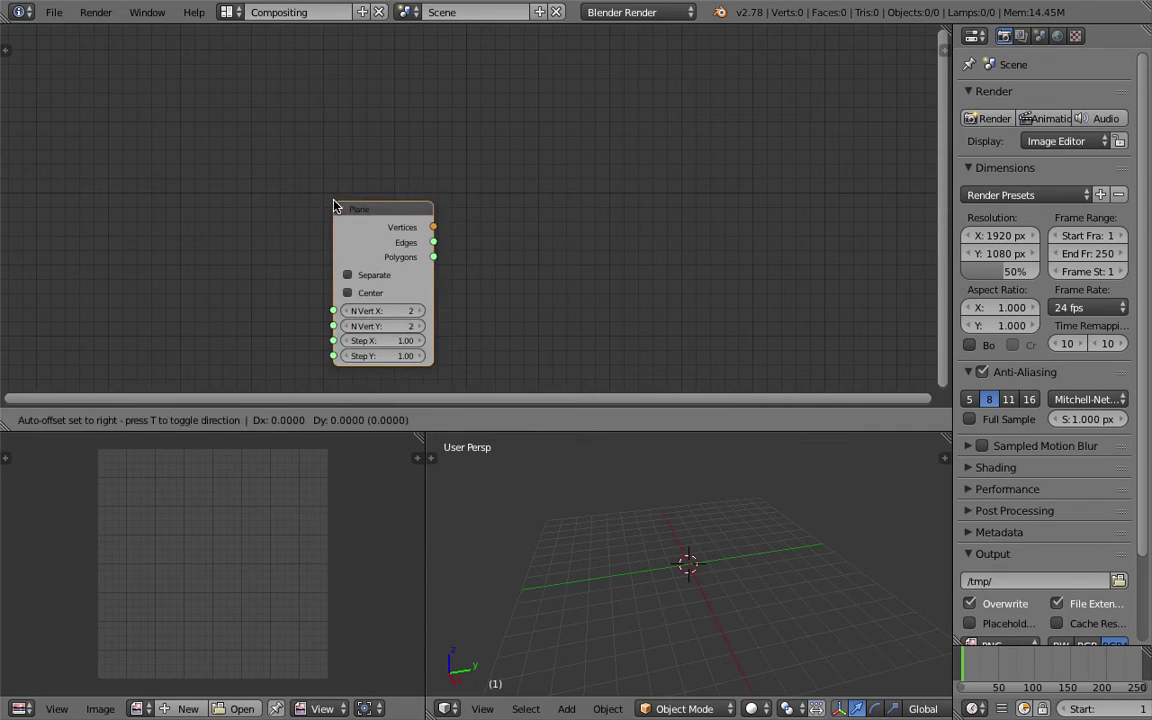
pyautogui.click(242, 142)
pyautogui.click(54, 12)
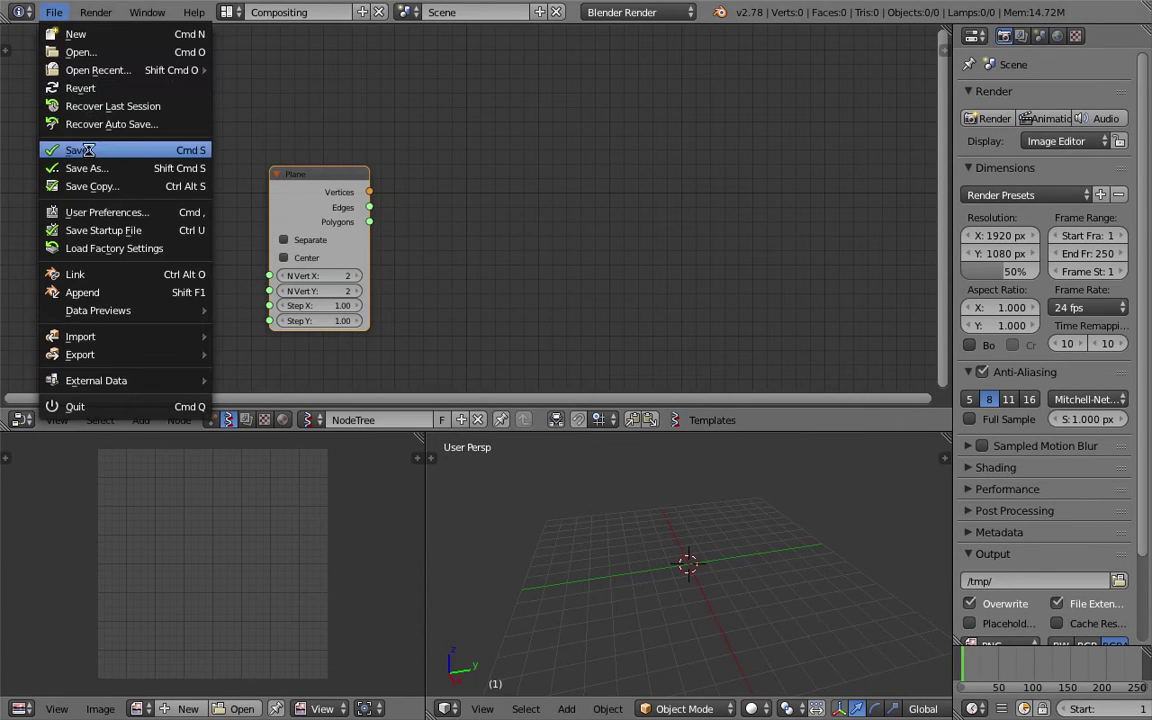
# Step: Open lego_miyazaki_source.png from the Desktop in the image editor and enlarge its view
pyautogui.click(242, 709)
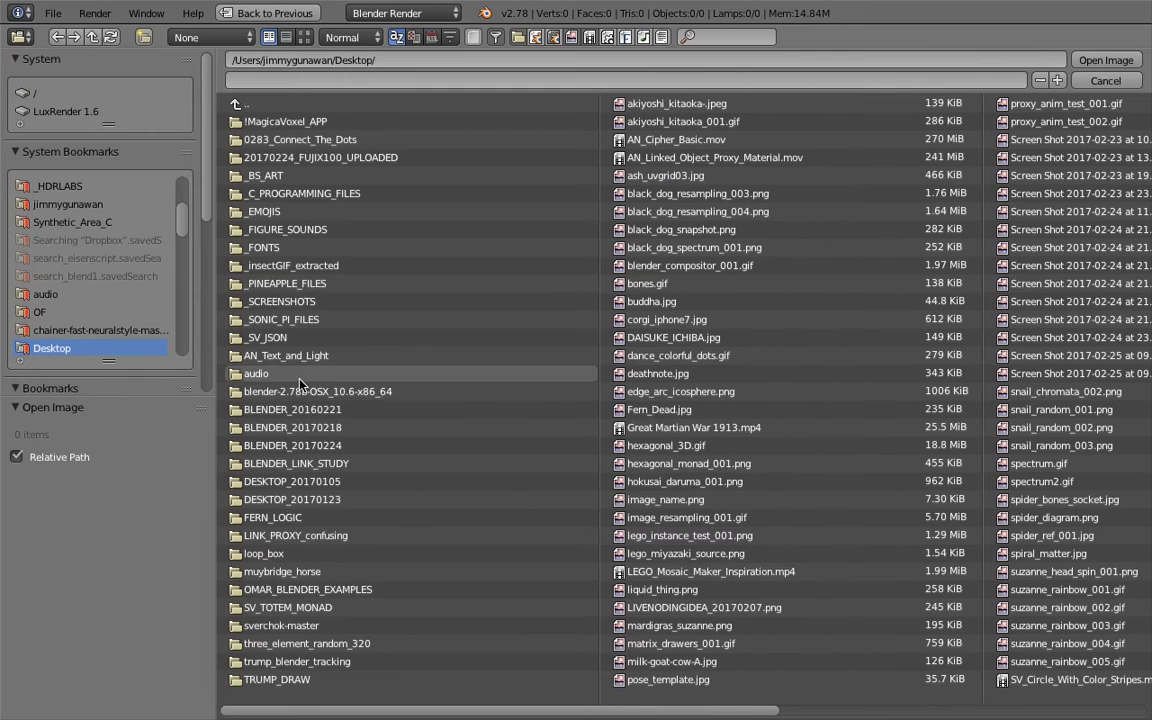
pyautogui.scroll(-2, 567, 558)
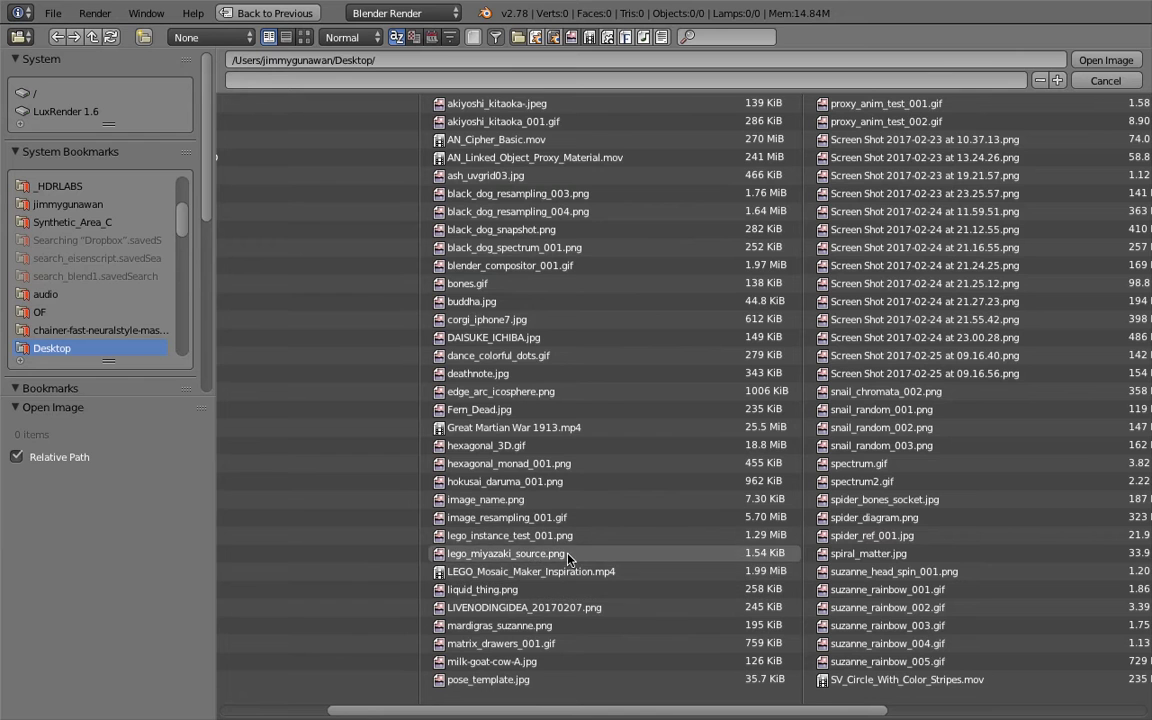
pyautogui.click(506, 553)
pyautogui.click(1084, 62)
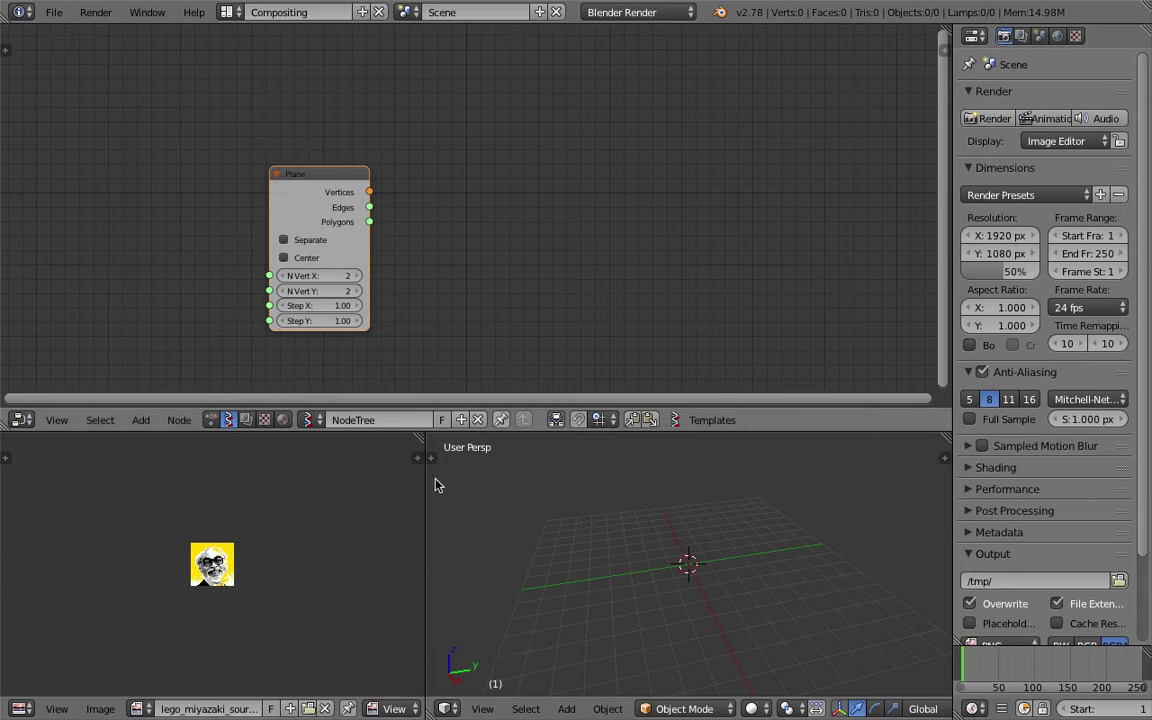
pyautogui.scroll(6, 243, 576)
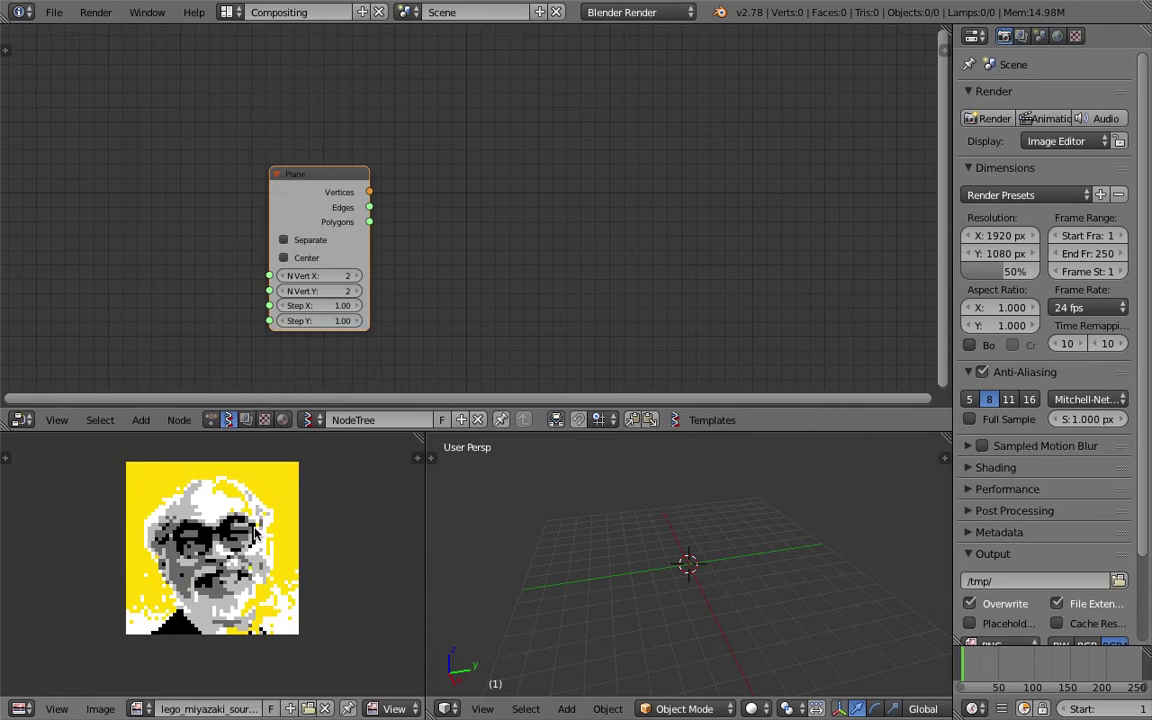
pyautogui.scroll(1, 255, 529)
pyautogui.scroll(-1, 258, 520)
pyautogui.moveTo(264, 500); pyautogui.dragTo(259, 505, button='middle')
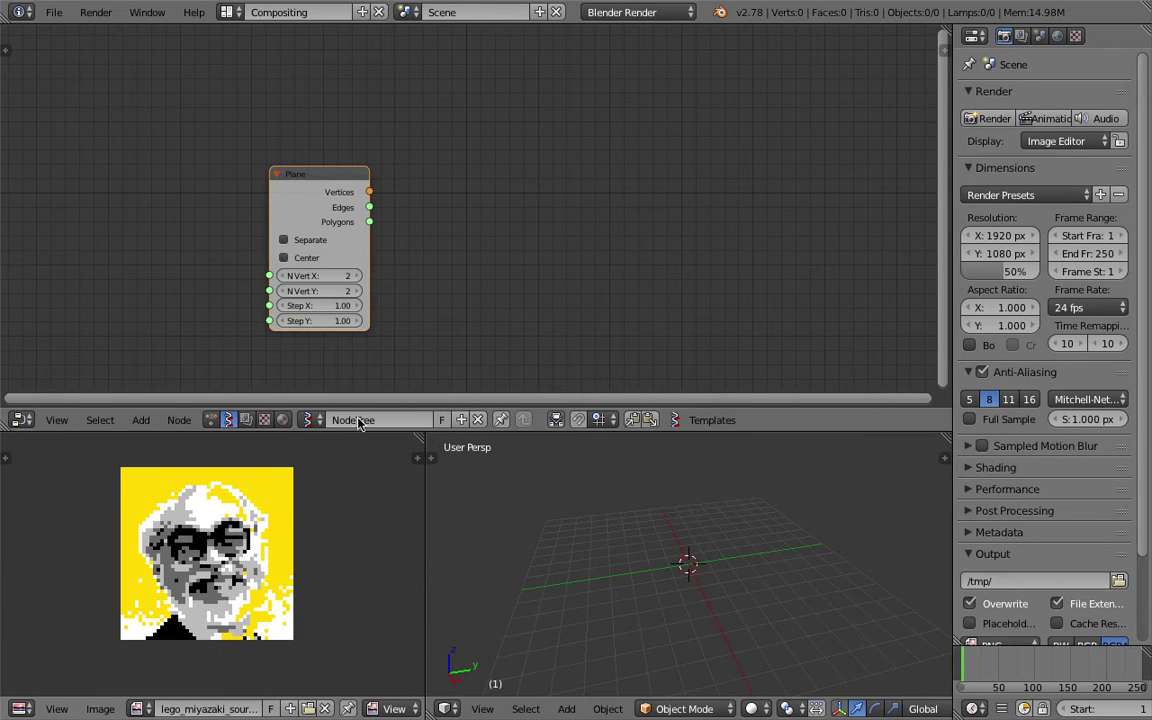
# Step: Narrow the properties editor slightly to give the node editor and 3D view more width
pyautogui.moveTo(416, 287); pyautogui.dragTo(426, 262, button='middle')
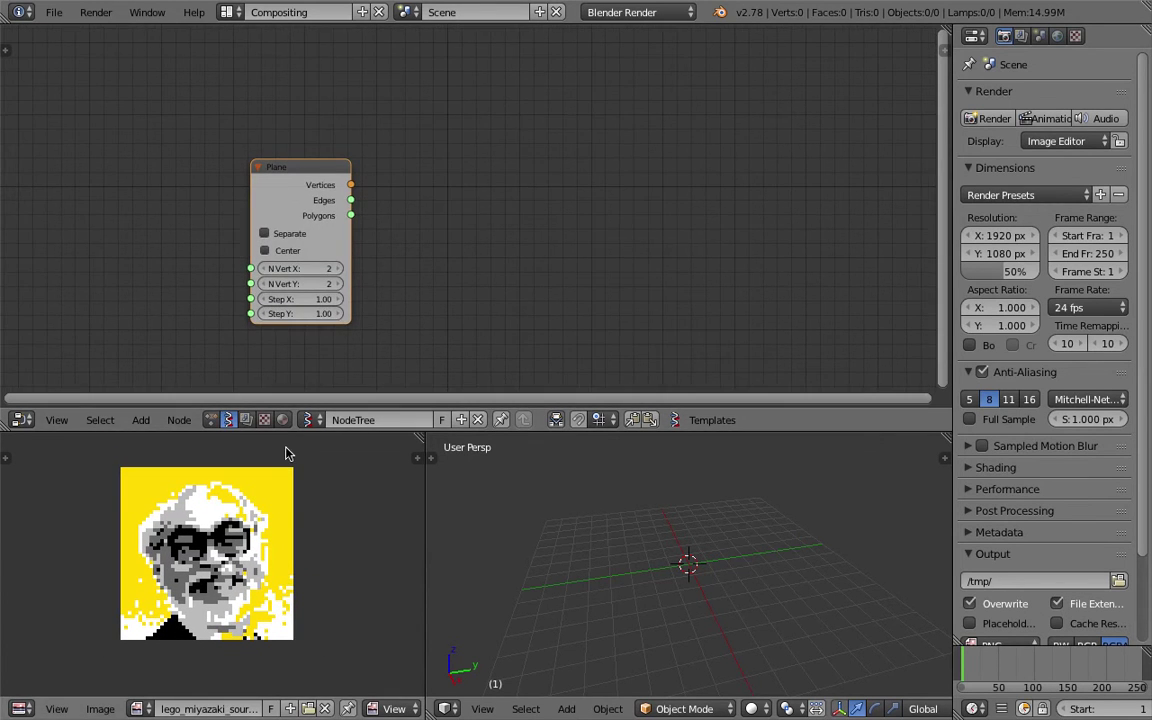
pyautogui.moveTo(464, 198); pyautogui.dragTo(418, 198, button='middle')
pyautogui.moveTo(458, 257); pyautogui.dragTo(443, 240, button='middle')
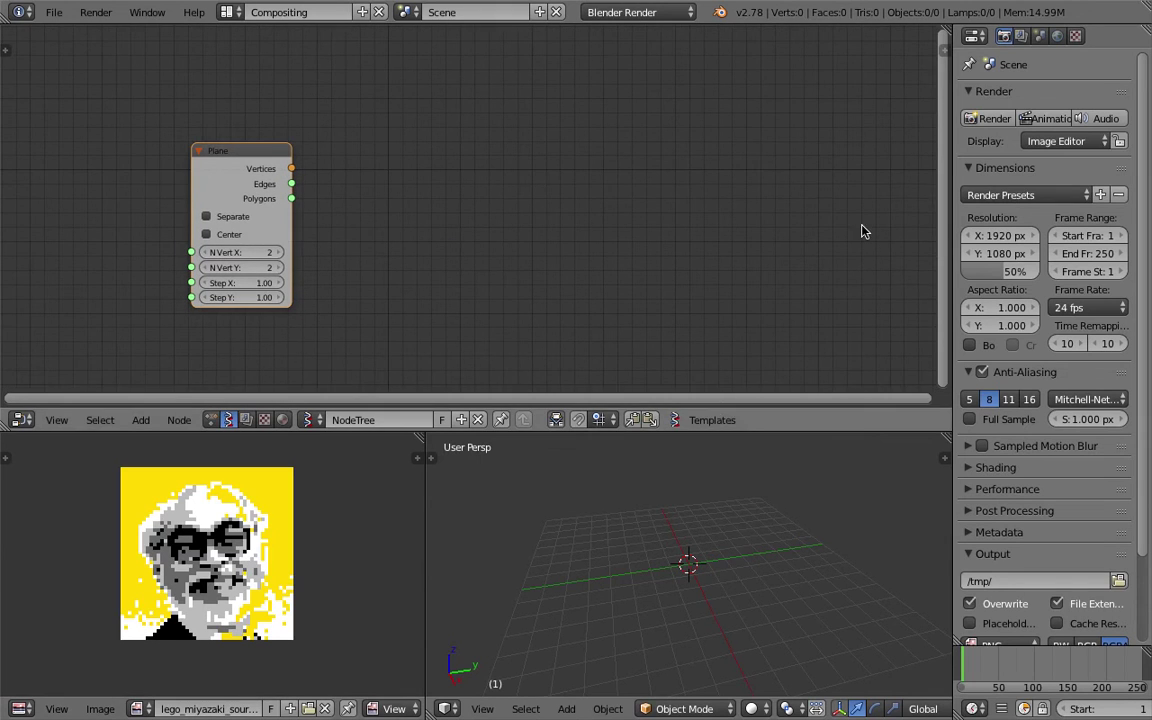
pyautogui.moveTo(961, 190); pyautogui.dragTo(977, 190)
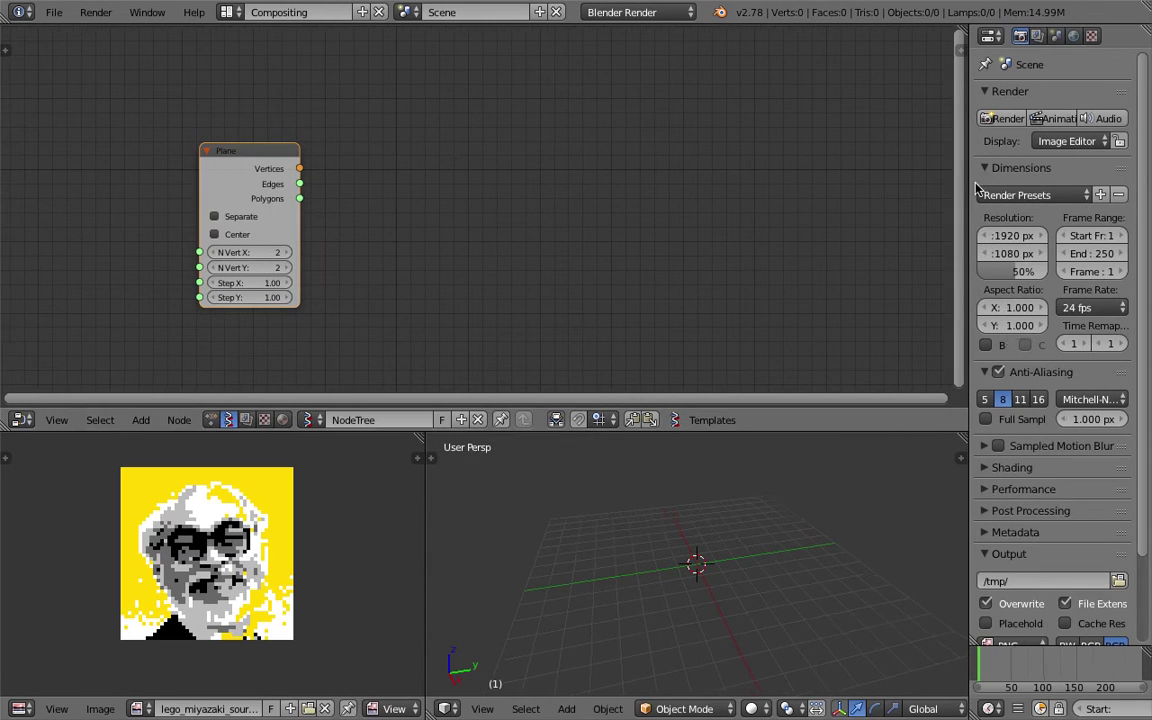
pyautogui.moveTo(495, 172); pyautogui.dragTo(463, 157, button='middle')
pyautogui.hotkey('shift', 'a')
pyautogui.click(465, 157)
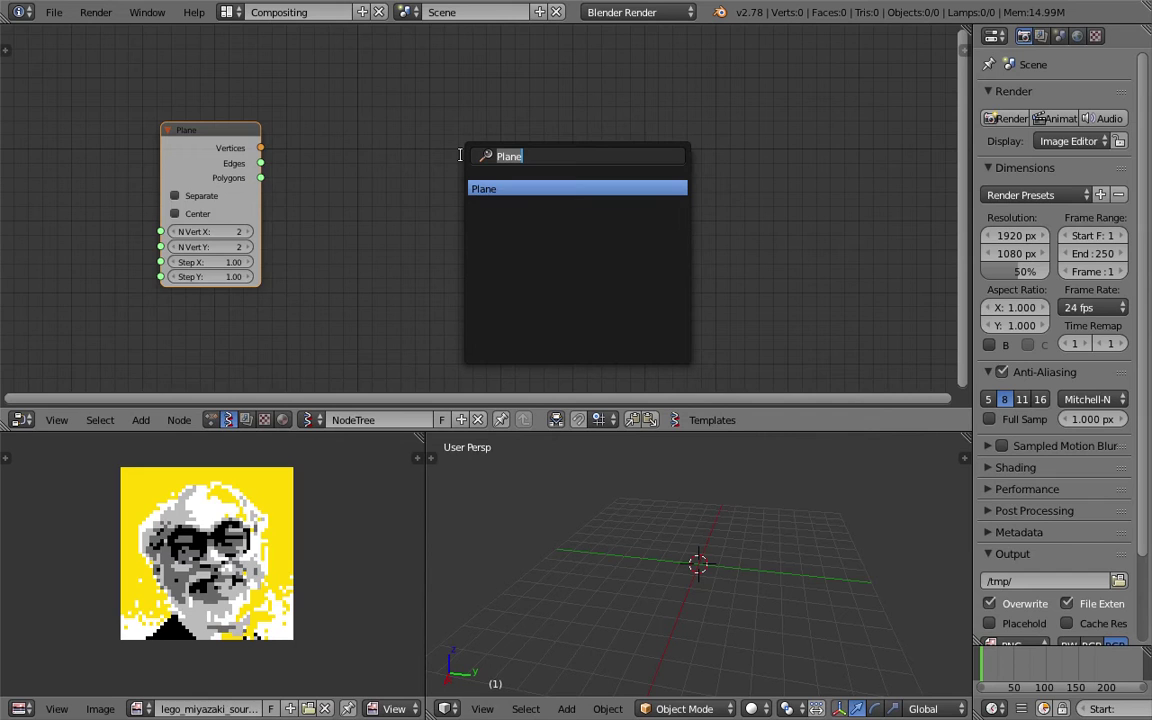
pyautogui.write('imag')
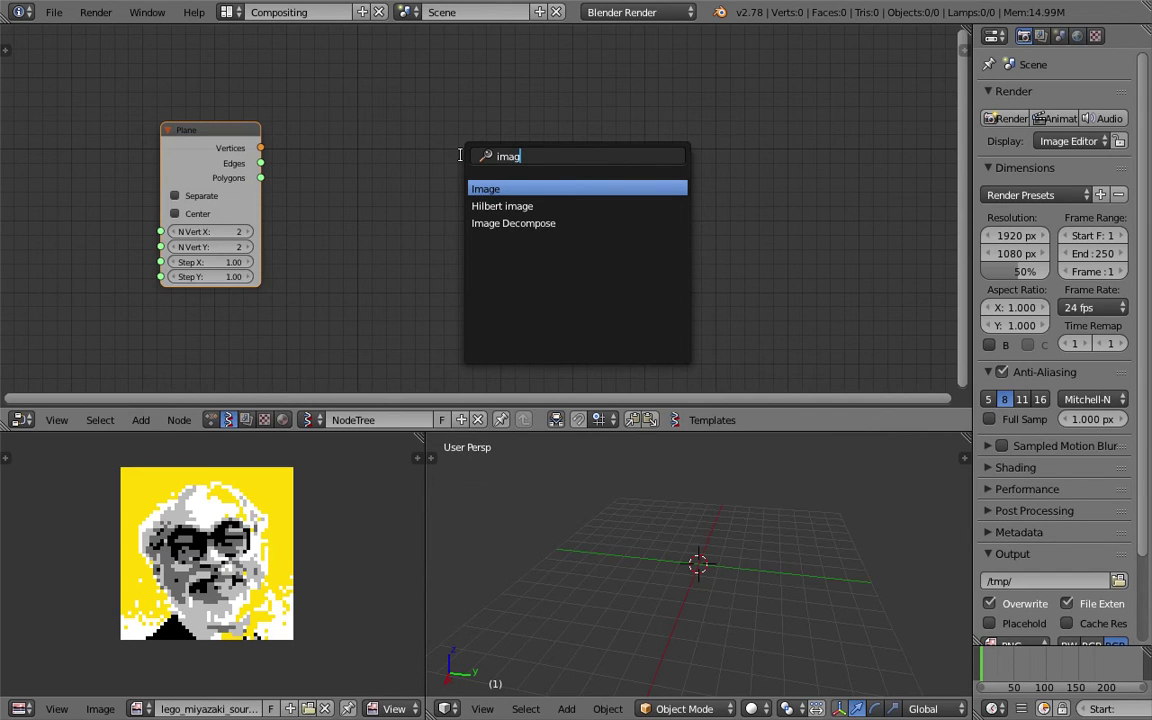
pyautogui.click(538, 189)
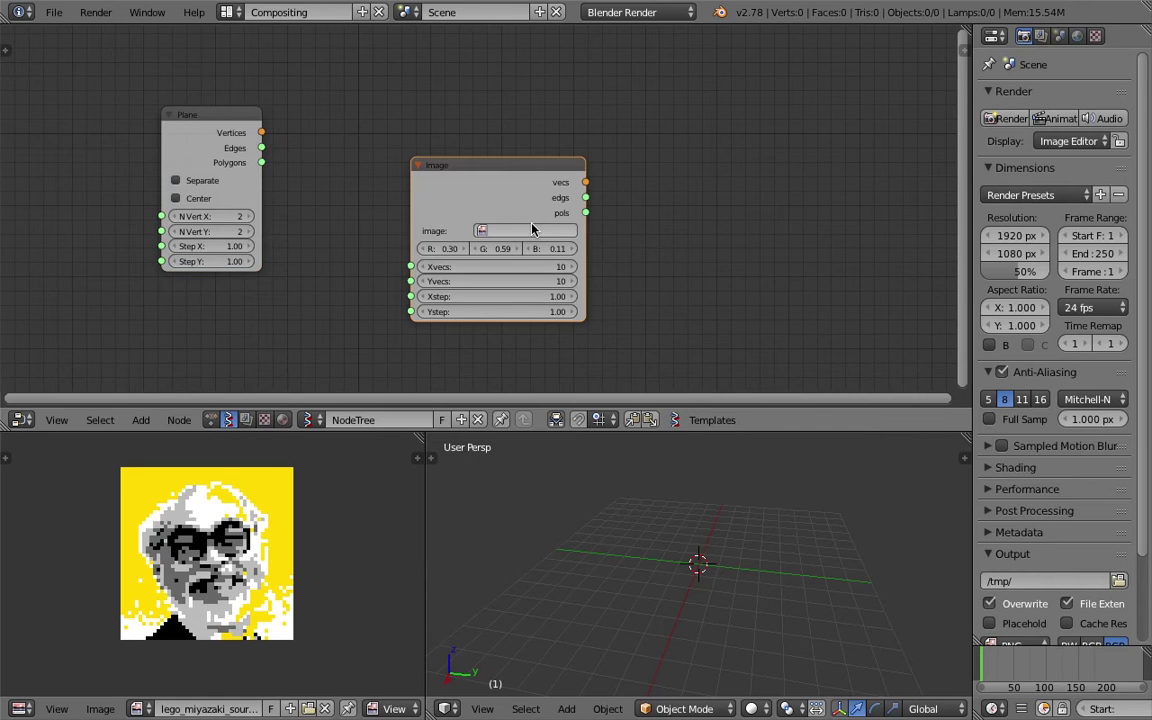
pyautogui.moveTo(497, 228); pyautogui.dragTo(481, 208, button='middle')
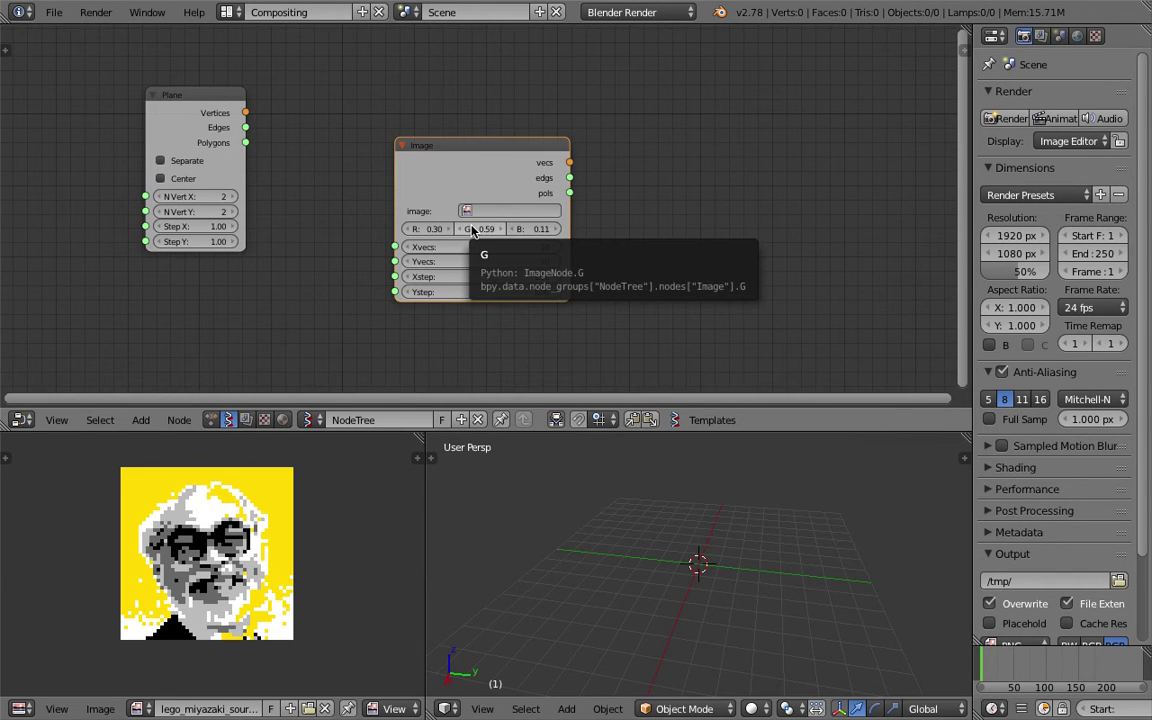
pyautogui.moveTo(480, 157); pyautogui.dragTo(458, 145)
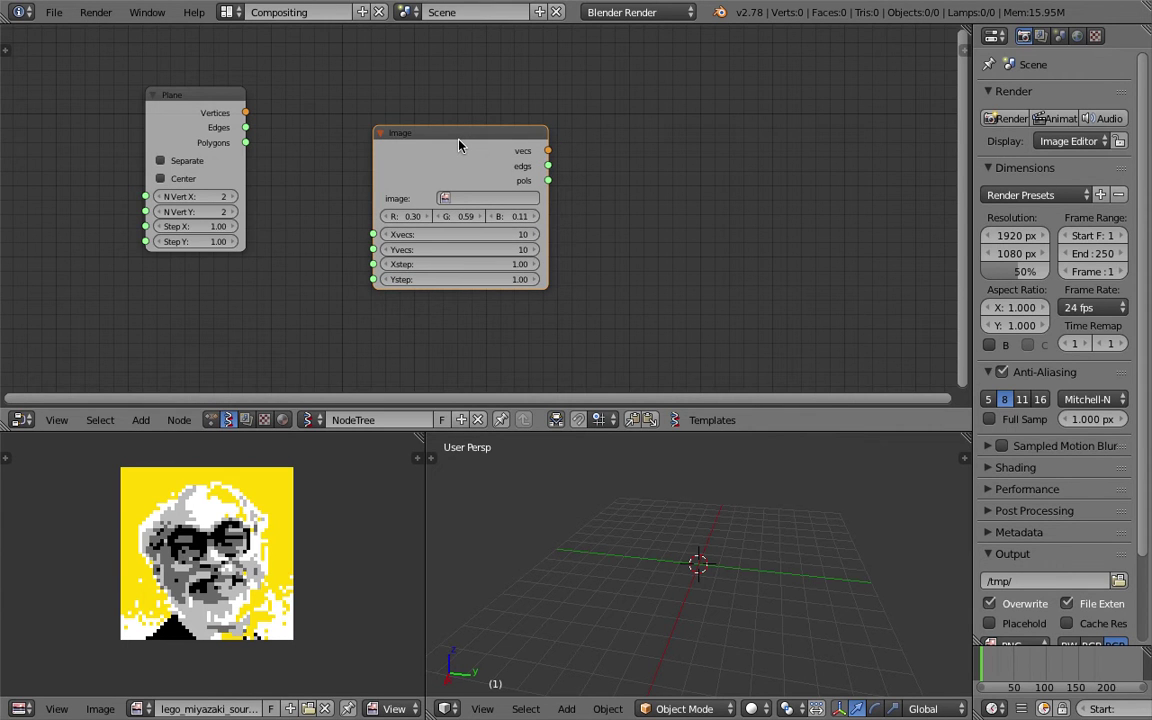
pyautogui.press('x')
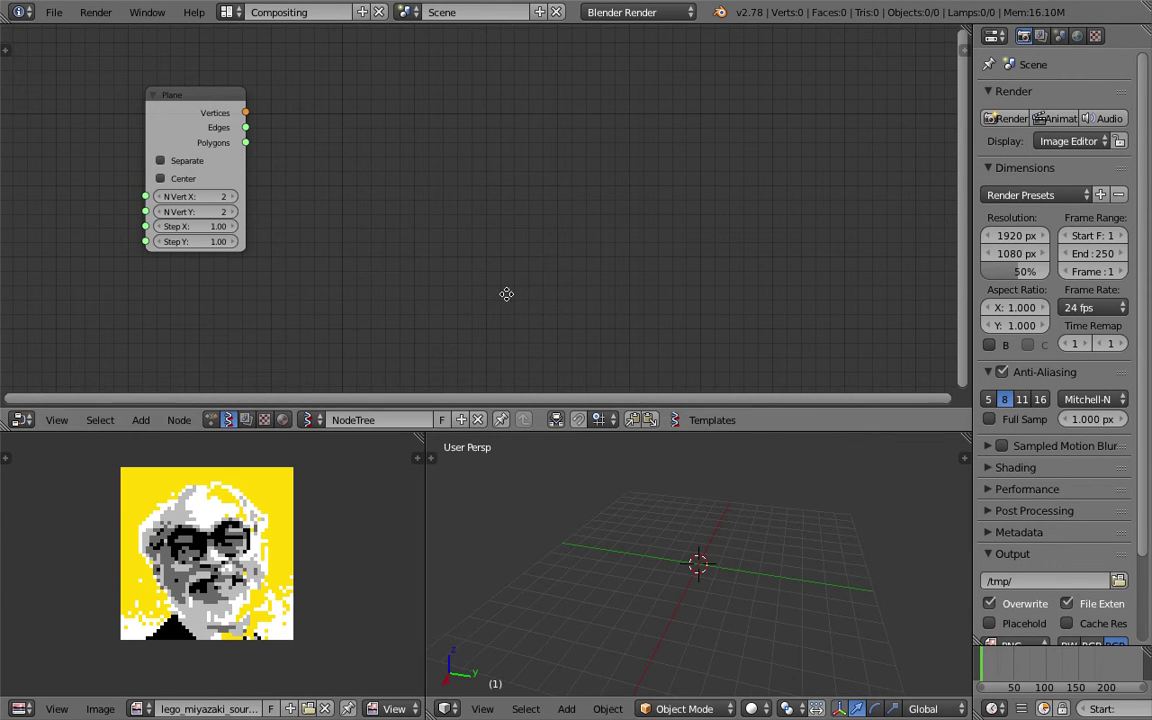
# Step: Set the Plane node's vertex counts in X and Y to 25 each
pyautogui.moveTo(525, 331); pyautogui.dragTo(517, 314, button='middle')
pyautogui.moveTo(733, 581); pyautogui.dragTo(625, 548, button='middle')
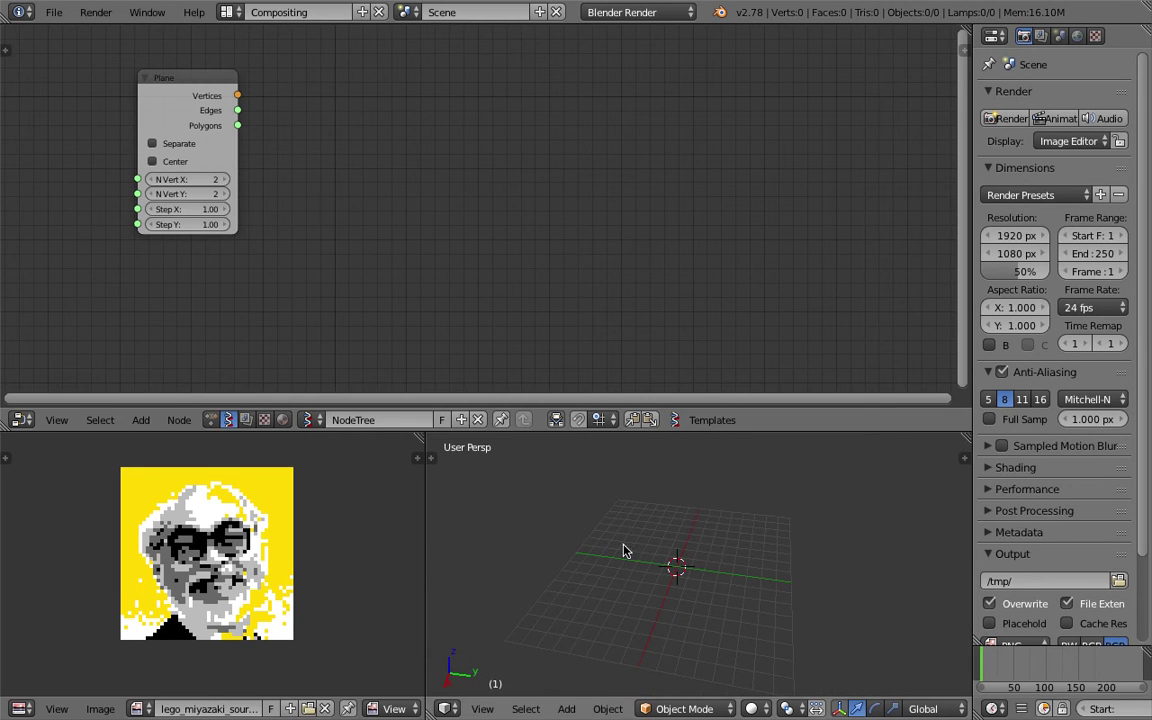
pyautogui.moveTo(401, 213); pyautogui.dragTo(394, 223, button='middle')
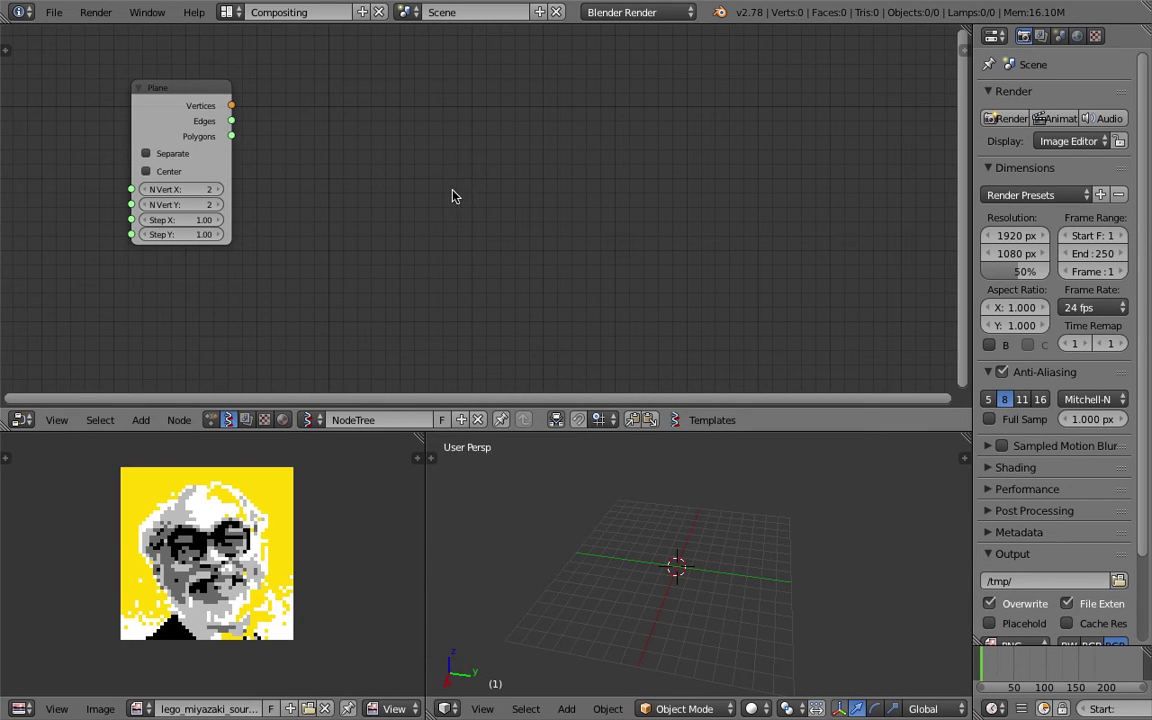
pyautogui.moveTo(446, 175); pyautogui.dragTo(458, 175, button='middle')
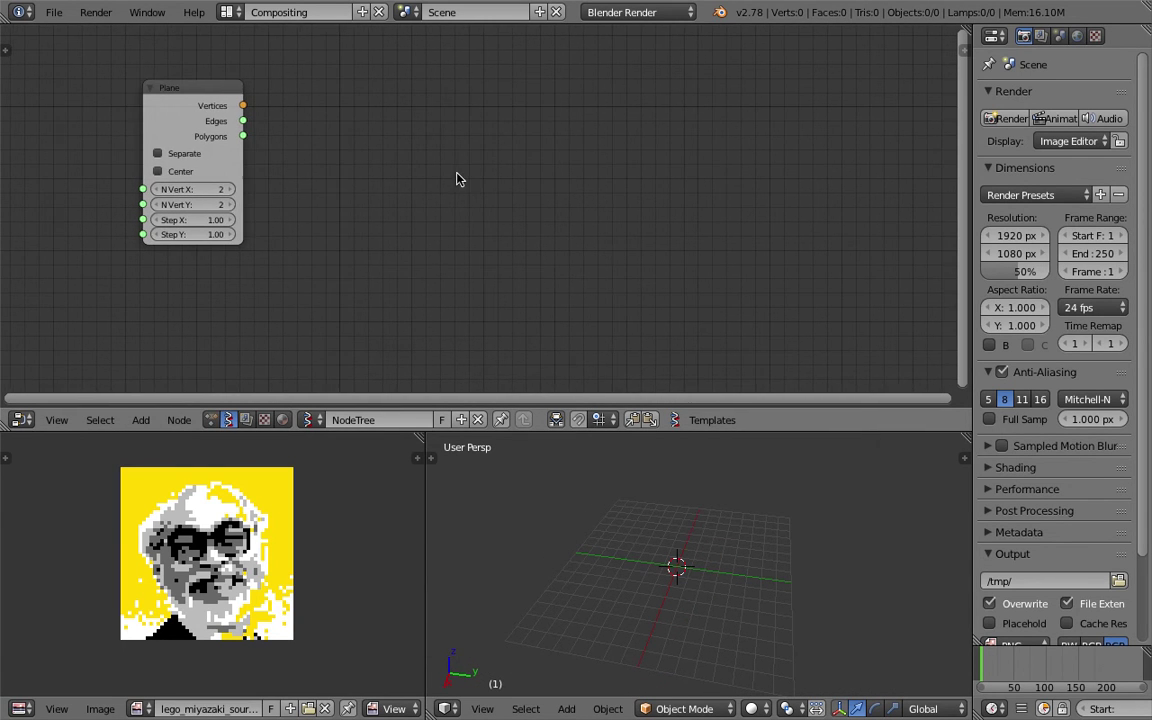
pyautogui.click(223, 188)
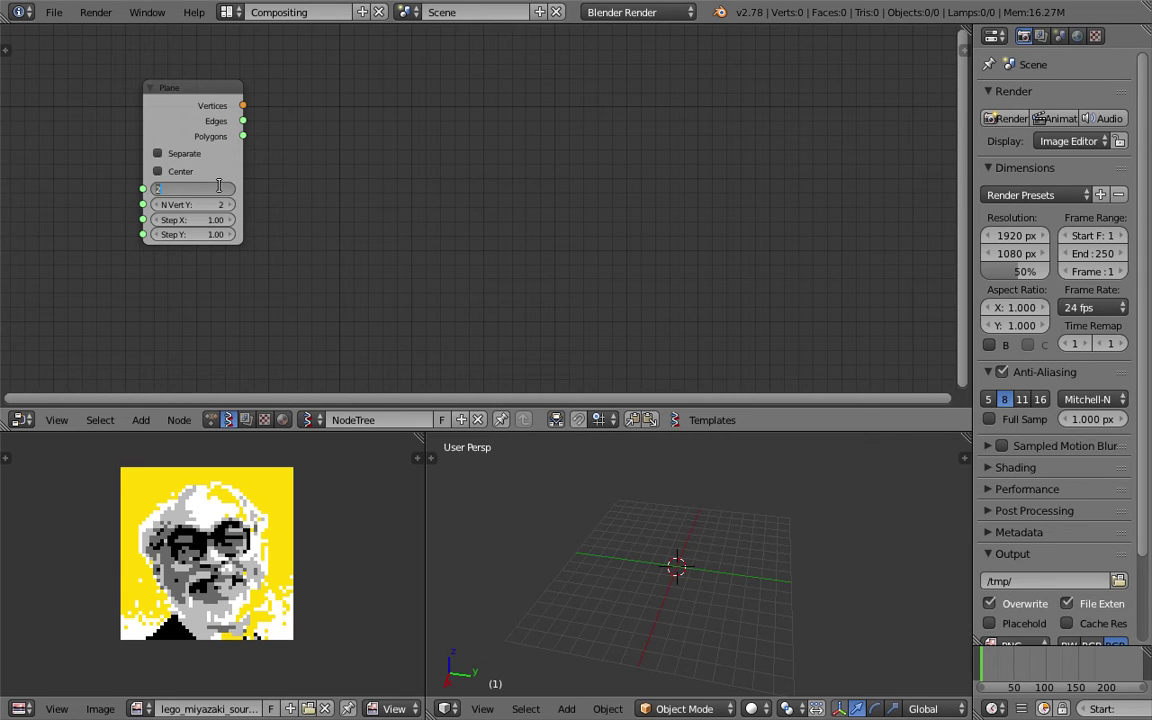
pyautogui.press('Tab')
pyautogui.write('25')
pyautogui.press('Return')
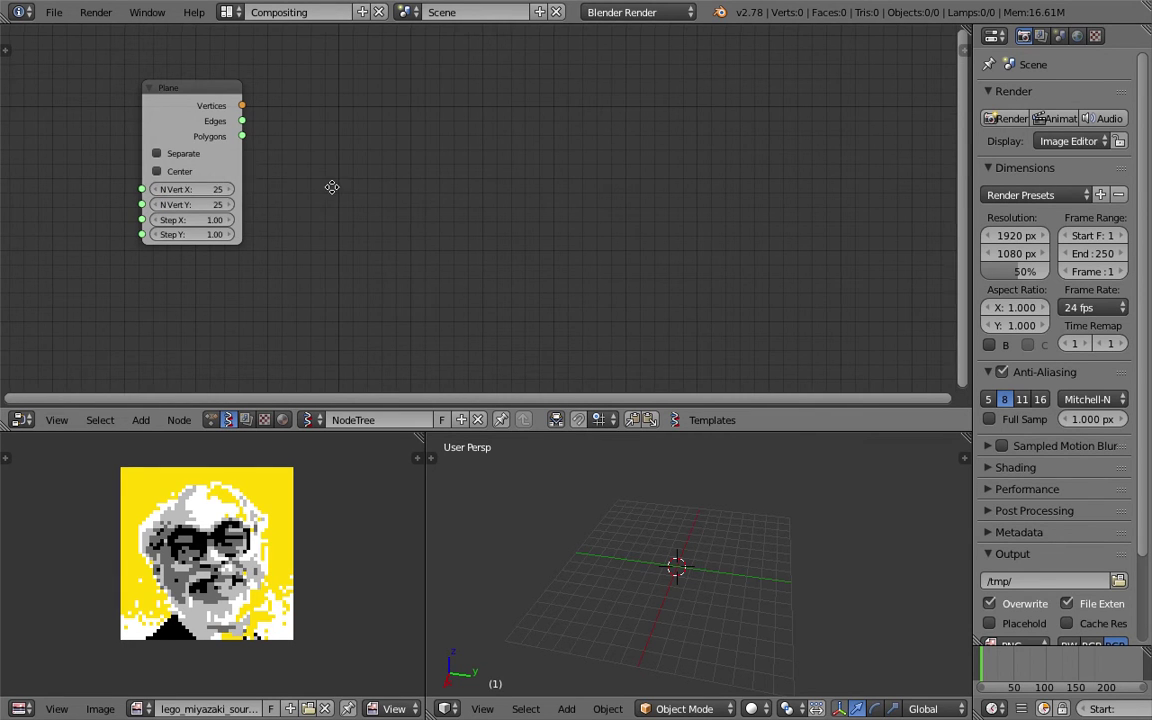
# Step: Add a Viewer Draw node and place it beside the Plane node
pyautogui.moveTo(332, 187); pyautogui.dragTo(326, 198, button='middle')
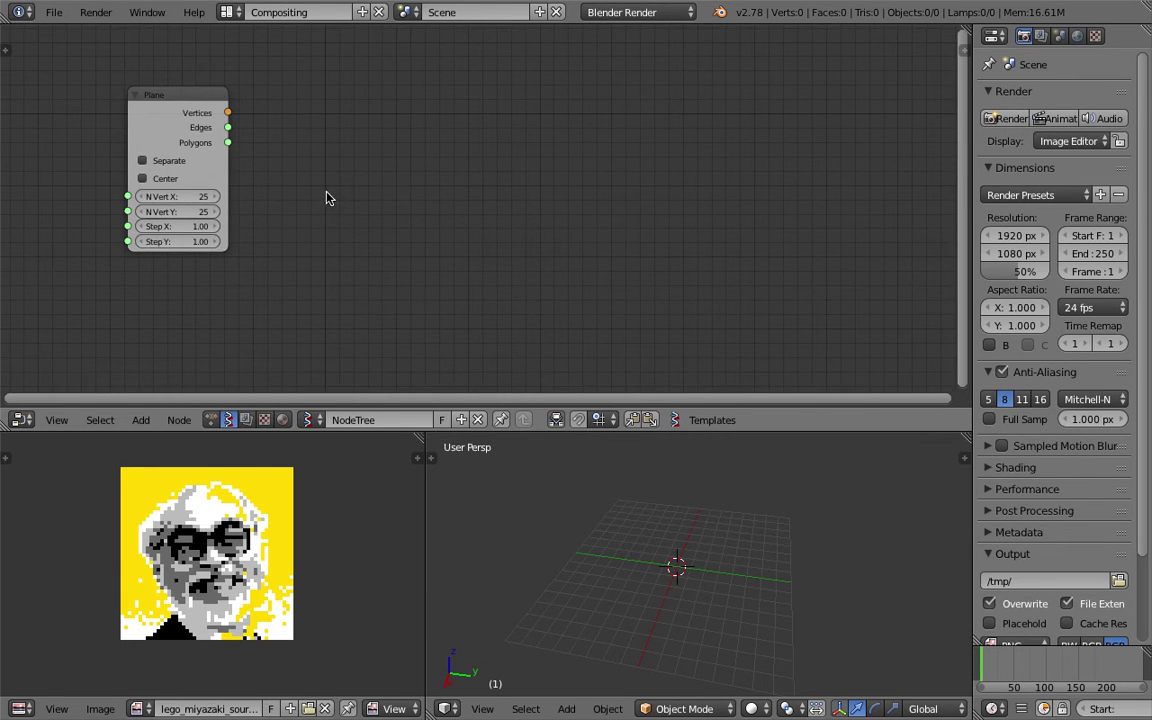
pyautogui.hotkey('shift', 'a')
pyautogui.click(427, 167)
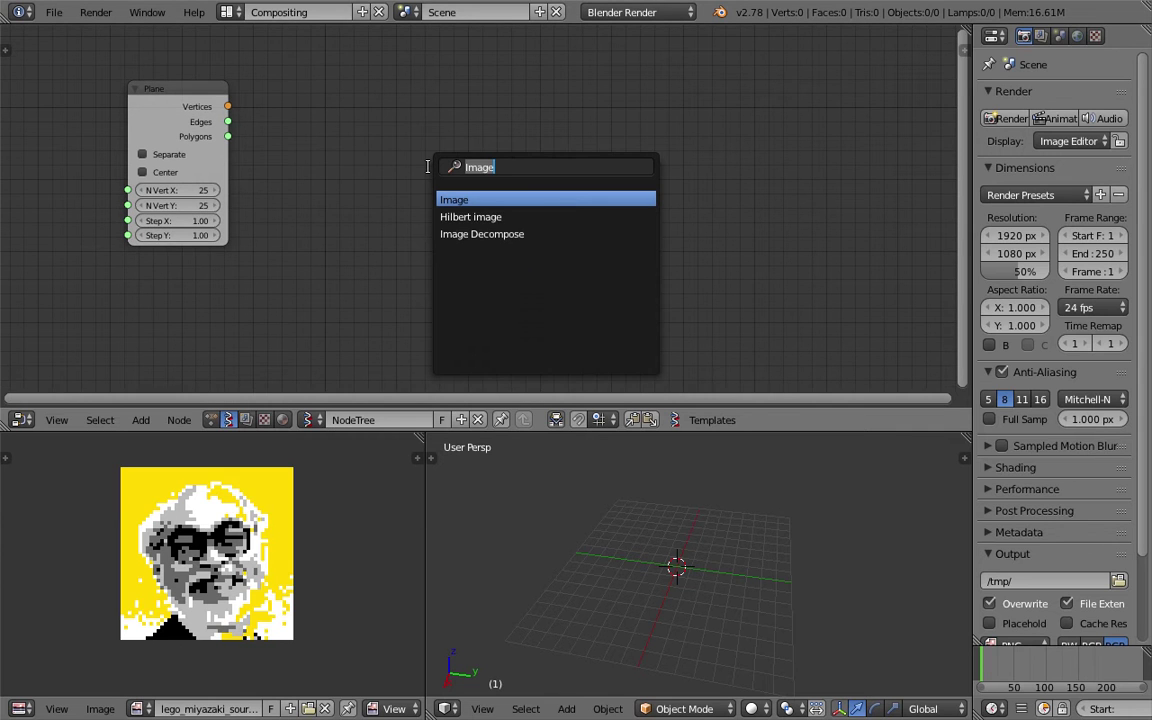
pyautogui.write('plane')
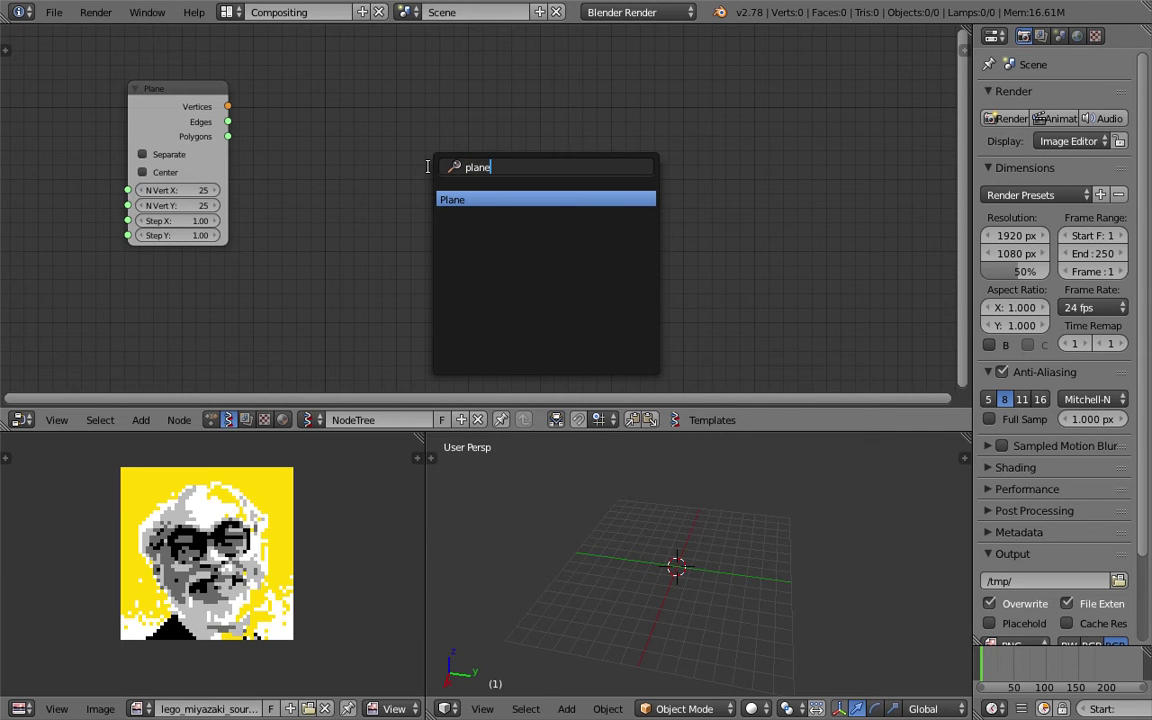
pyautogui.press('BackSpace')
pyautogui.press('BackSpace')
pyautogui.press('BackSpace')
pyautogui.press('BackSpace')
pyautogui.press('BackSpace')
pyautogui.write('view')
pyautogui.press('Return')
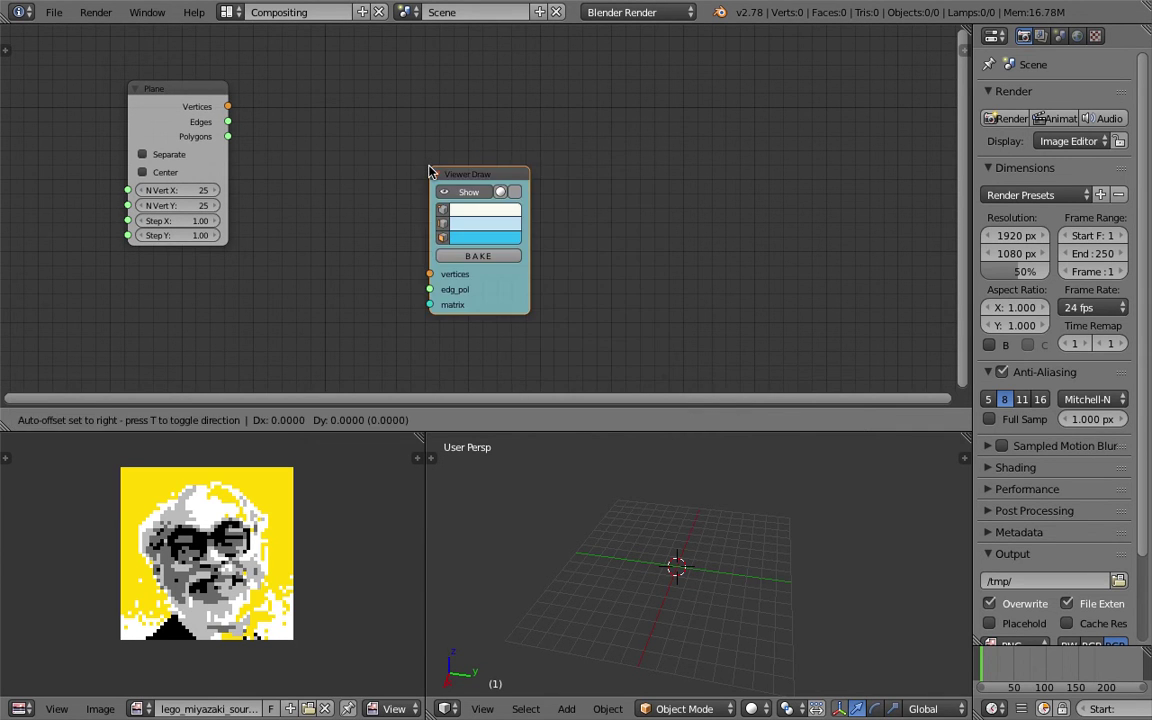
pyautogui.click(473, 100)
# Step: Connect the Plane's Vertices output to the Viewer Draw's vertices input and its Polygons output to edg_pol
pyautogui.moveTo(228, 106); pyautogui.dragTo(466, 206)
pyautogui.moveTo(229, 137); pyautogui.dragTo(474, 220)
pyautogui.scroll(-4, 680, 565)
pyautogui.moveTo(680, 565)
pyautogui.mouseDown(button='middle')
pyautogui.moveTo(751, 584)
pyautogui.moveTo(743, 590)
pyautogui.moveTo(767, 621)
pyautogui.moveTo(712, 643)
pyautogui.moveTo(729, 568)
pyautogui.moveTo(705, 540)
pyautogui.mouseUp(button='middle')
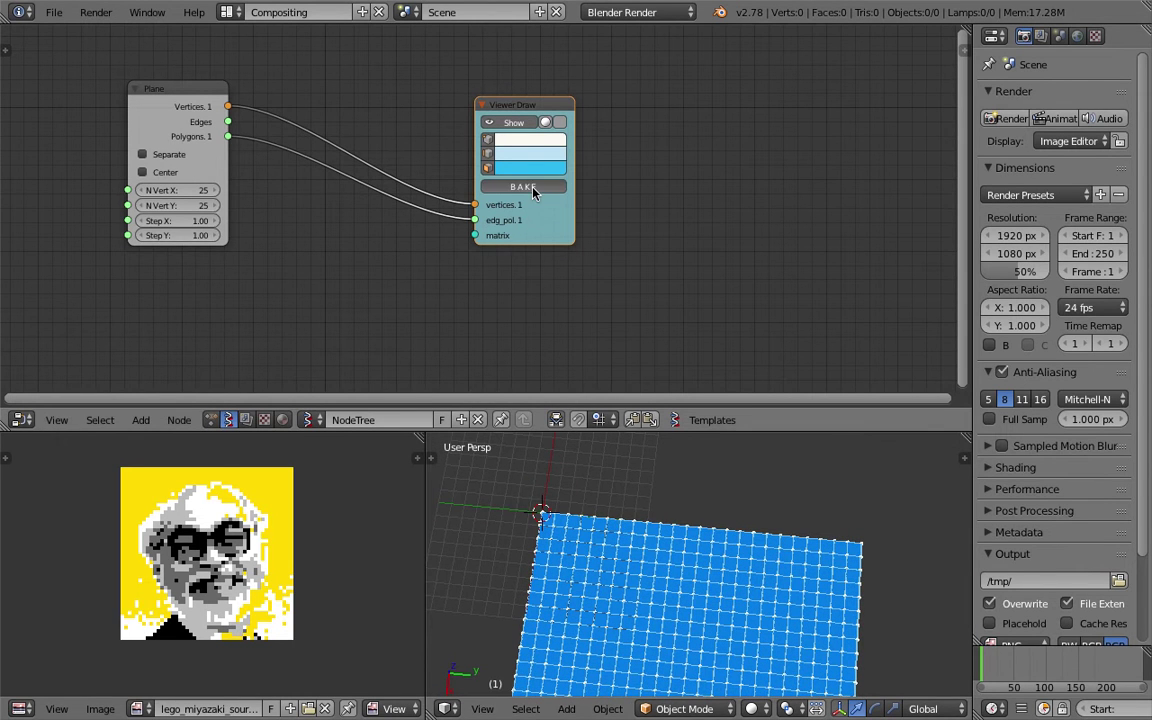
# Step: Bake the plane into a mesh placed beside the preview grid and open it in Edit Mode
pyautogui.rightClick(642, 563)
pyautogui.scroll(-4, 642, 563)
pyautogui.keyDown('shift'); pyautogui.moveTo(642, 563); pyautogui.dragTo(464, 518, button='middle'); pyautogui.keyUp('shift')
pyautogui.press('g')
pyautogui.click(745, 530)
pyautogui.press('Tab')
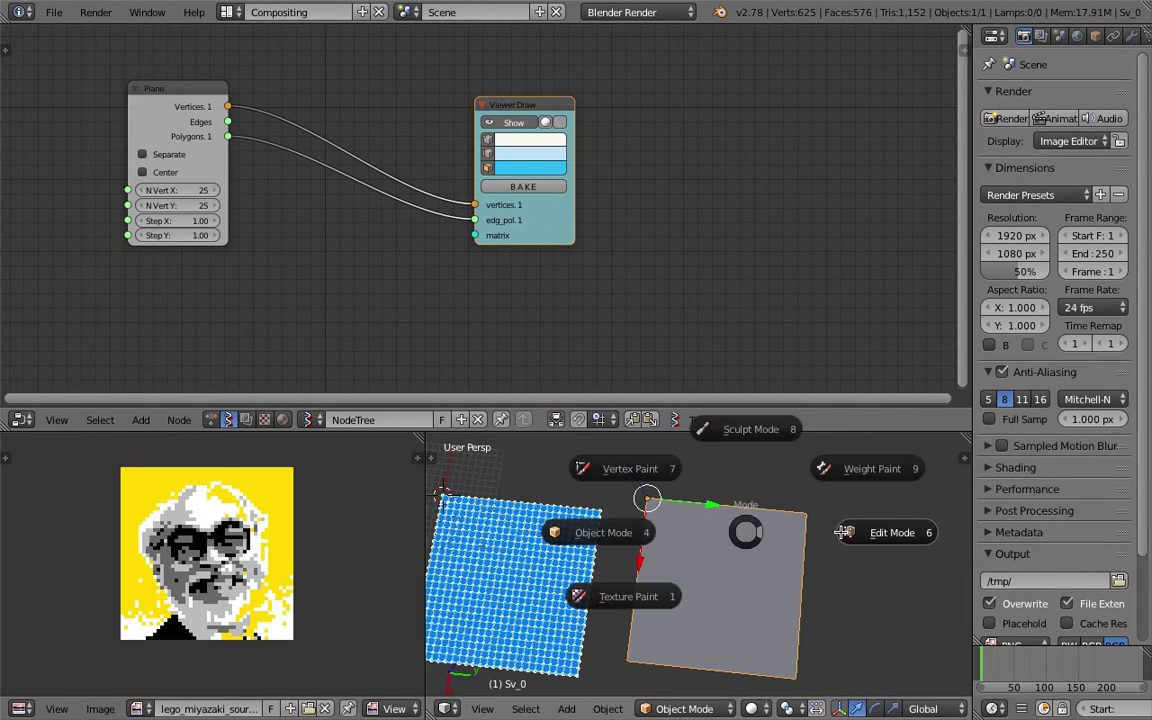
pyautogui.click(848, 532)
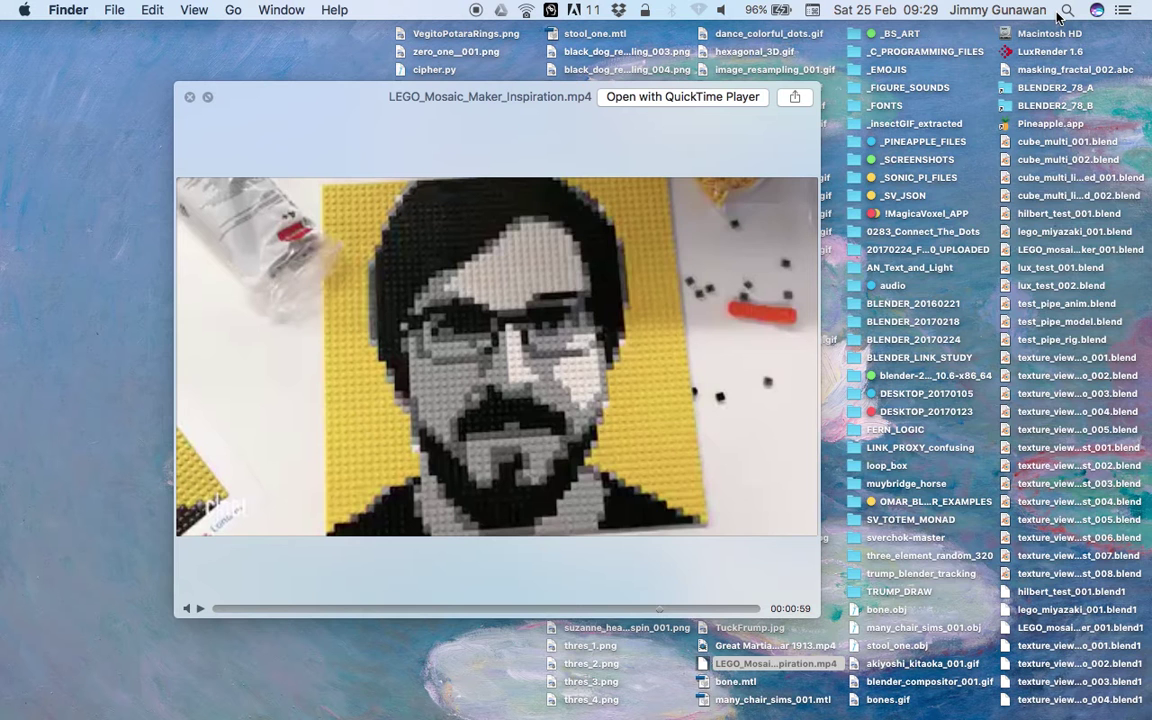
# Step: Set the Plane node's vertex counts in X and Y to 49 each
pyautogui.click(1068, 10)
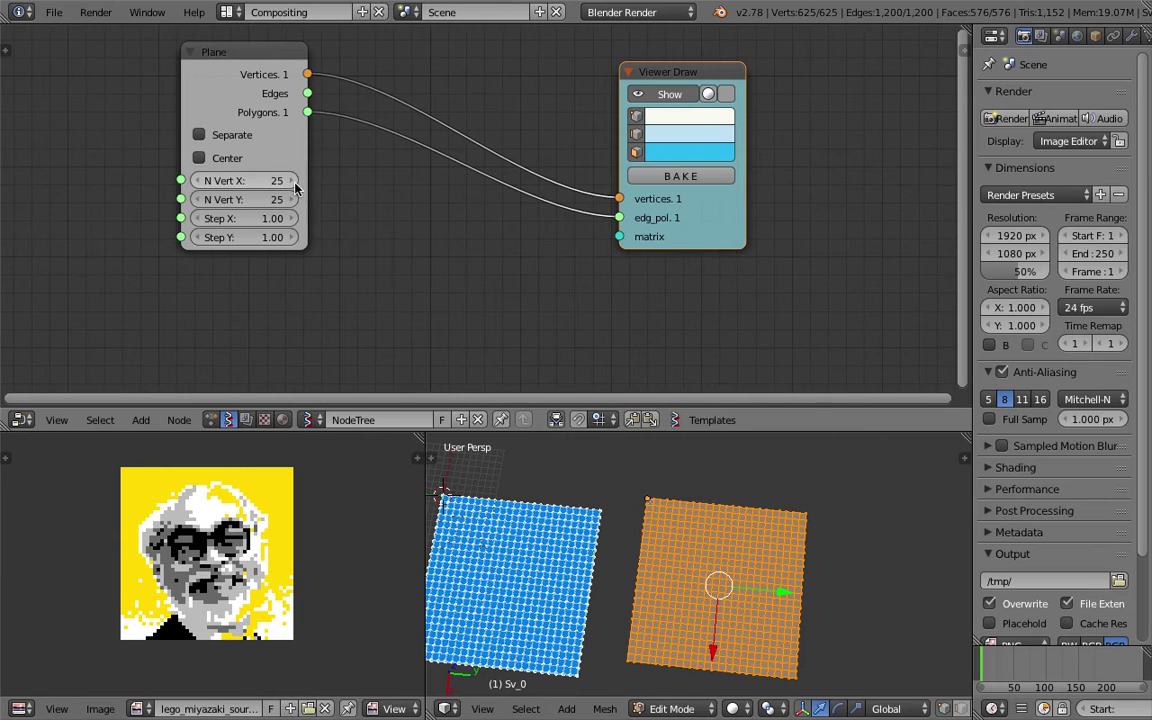
pyautogui.click(273, 180)
pyautogui.write('49')
pyautogui.press('Tab')
pyautogui.write('49')
pyautogui.press('Return')
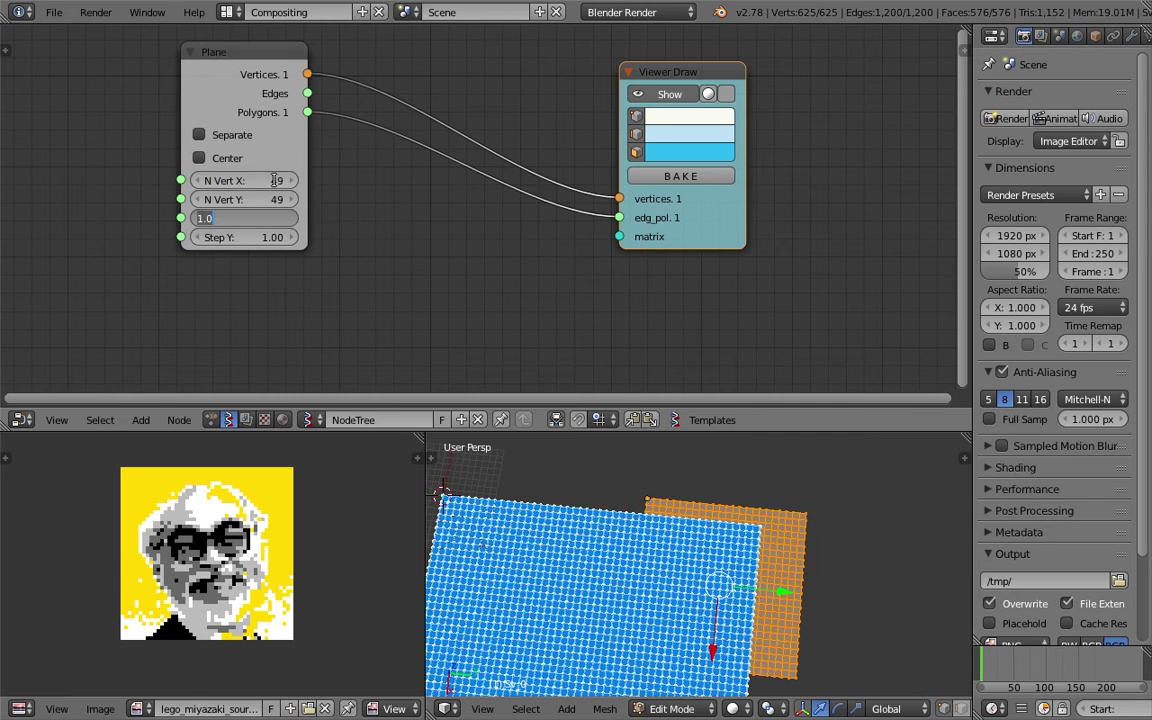
# Step: Delete the old baked mesh and bake the updated plane into a new mesh placed beside the preview
pyautogui.press('Tab')
pyautogui.click(815, 540)
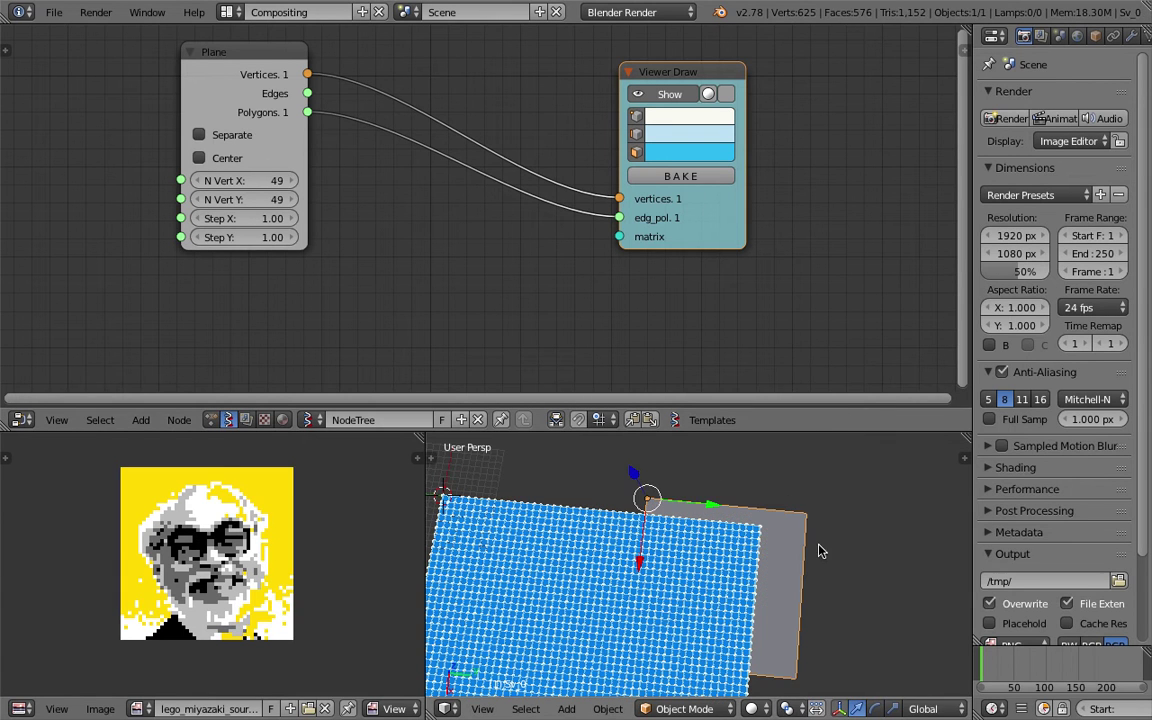
pyautogui.press('x')
pyautogui.click(805, 541)
pyautogui.hotkey('ctrl', 'z')
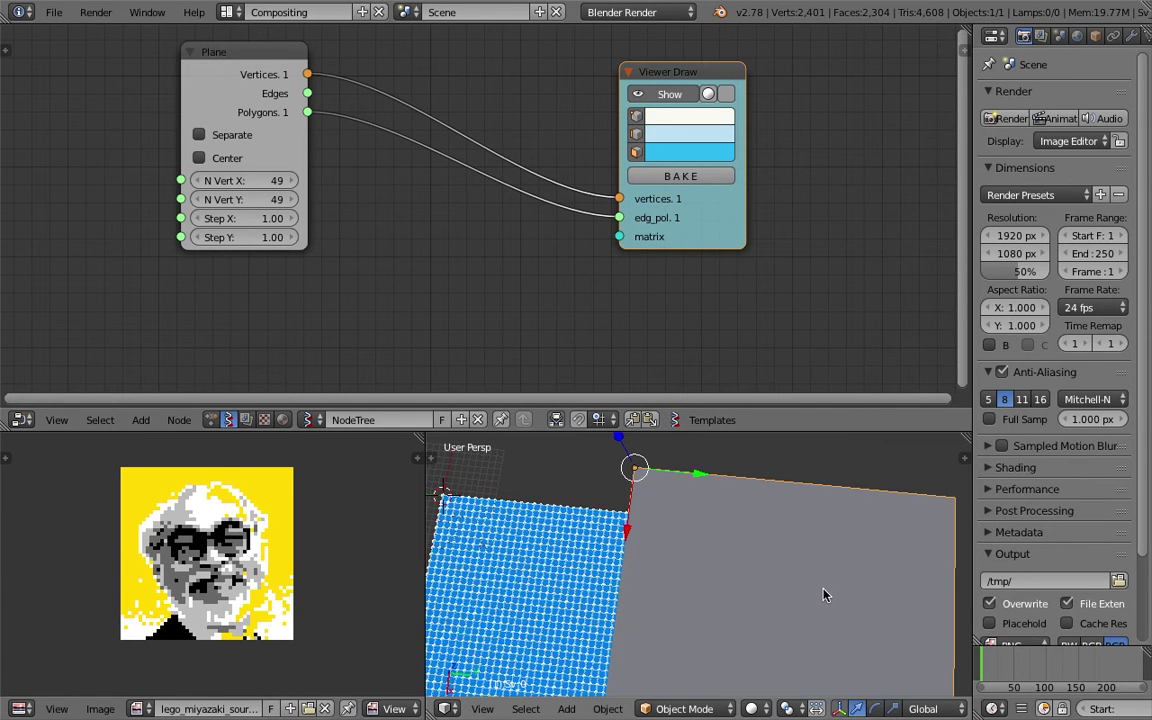
# Step: Inspect the baked plane's mesh grid in Edit Mode and return to Object Mode
pyautogui.press('Tab')
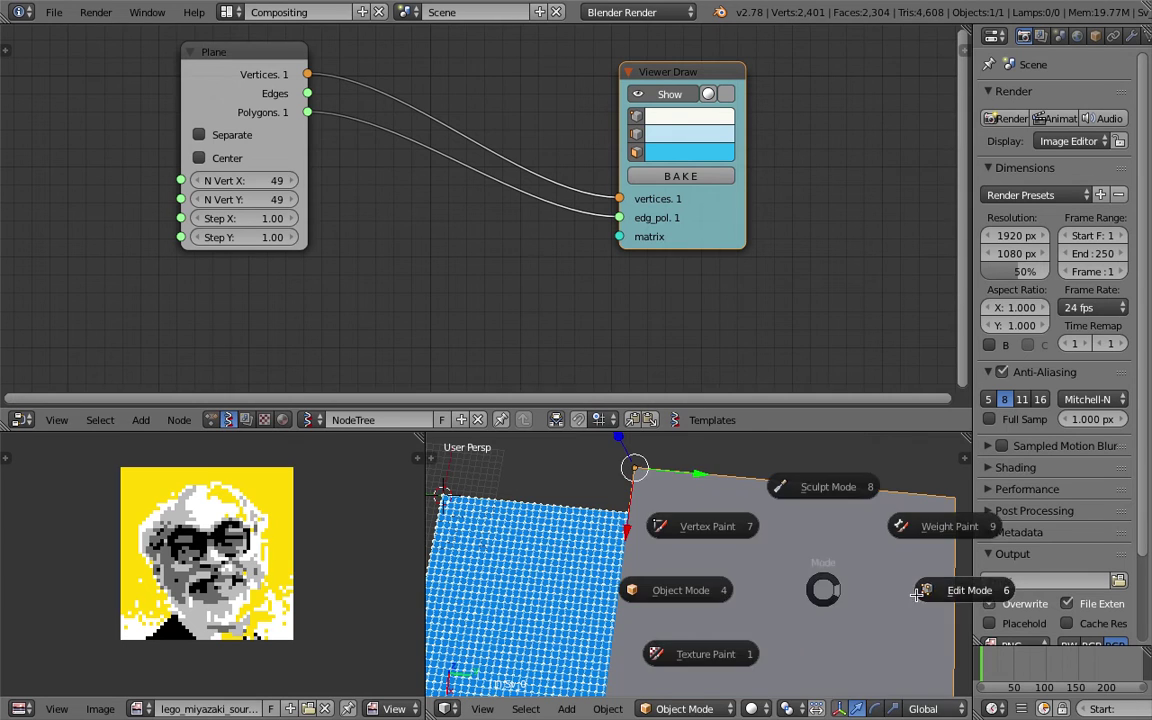
pyautogui.click(964, 661)
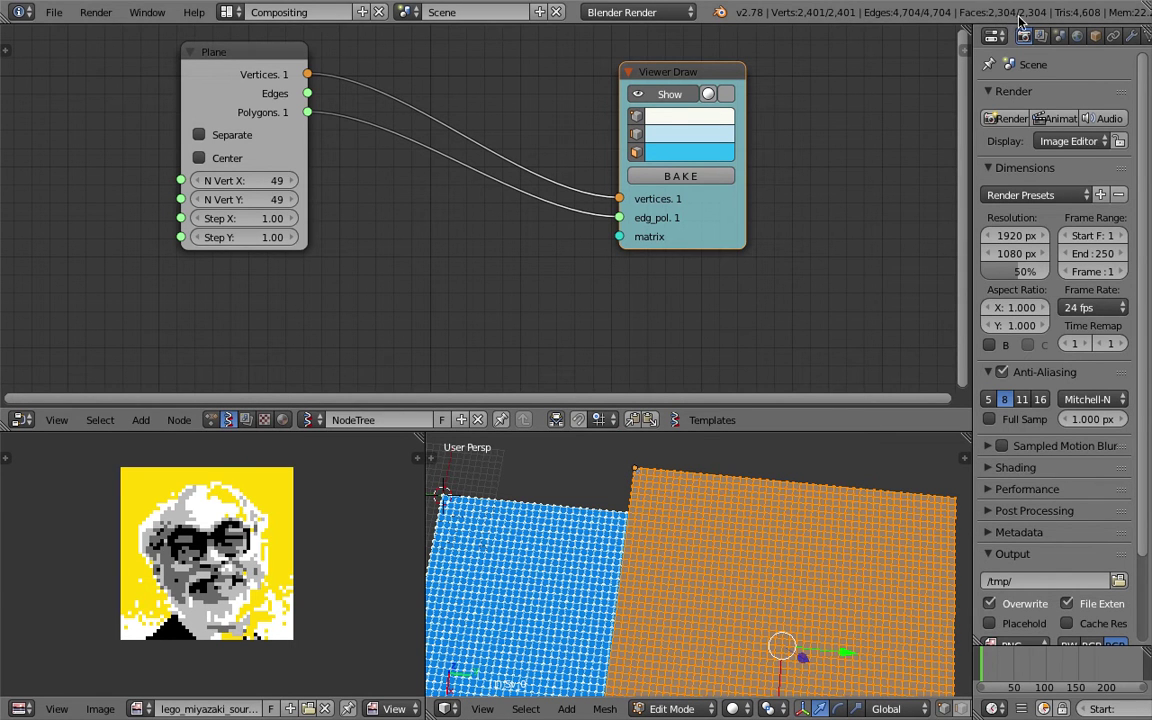
pyautogui.scroll(-2, 792, 538)
pyautogui.press('Tab')
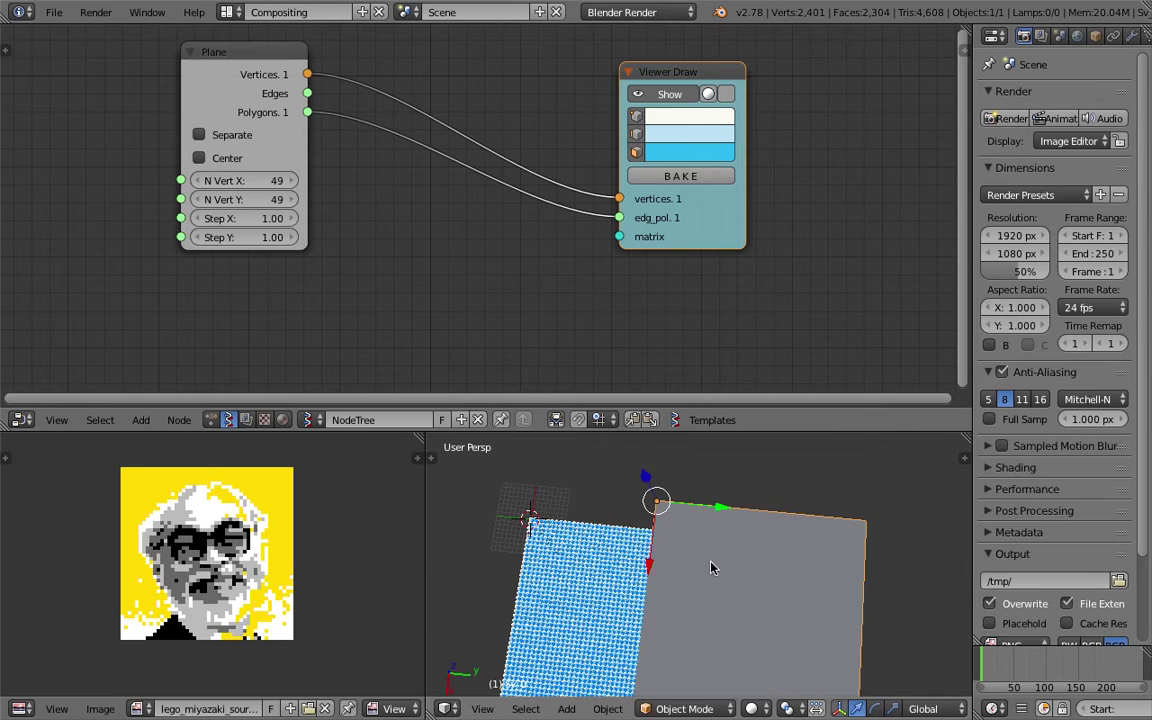
# Step: Delete the baked plane mesh and remove the Viewer Draw node from the node tree
pyautogui.press('x')
pyautogui.click(735, 503)
pyautogui.scroll(-2, 585, 215)
pyautogui.moveTo(585, 215); pyautogui.dragTo(591, 270, button='middle')
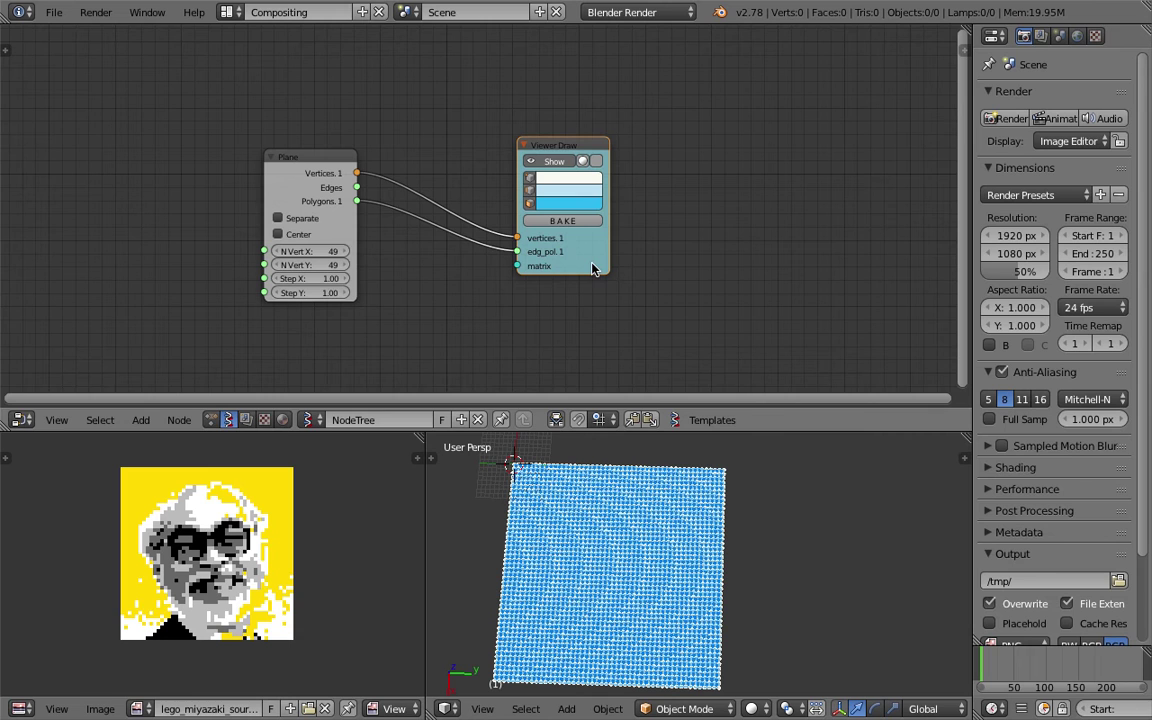
pyautogui.moveTo(591, 268); pyautogui.dragTo(598, 253)
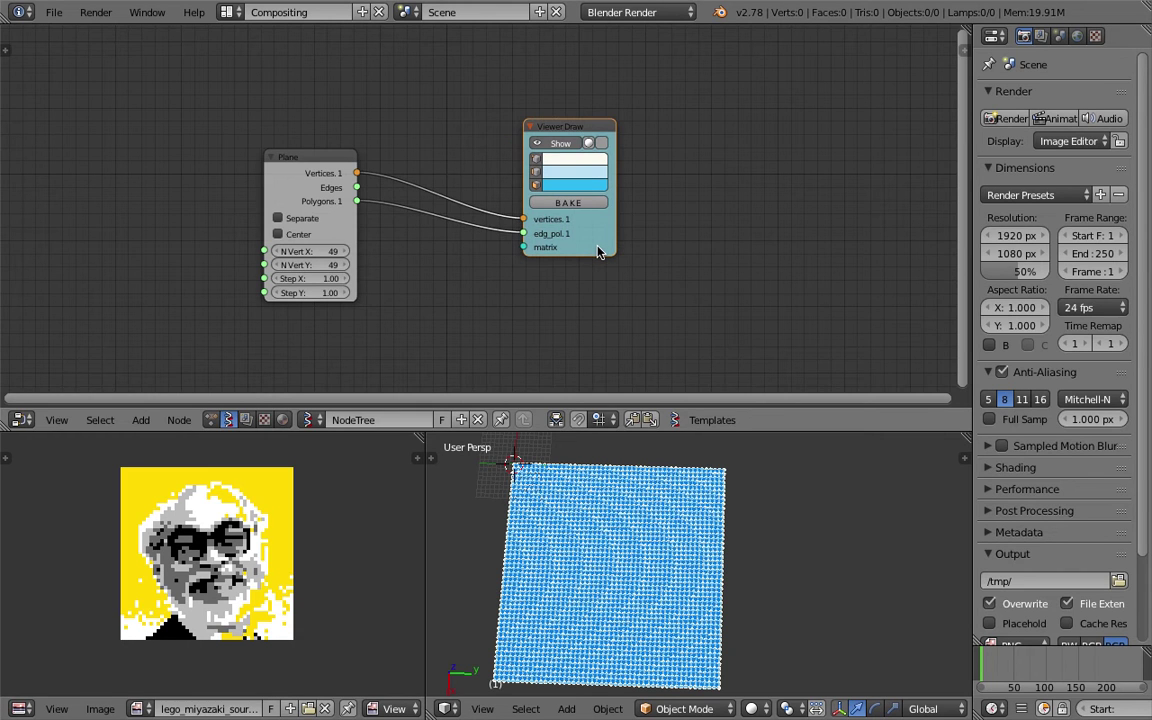
pyautogui.moveTo(609, 258); pyautogui.dragTo(565, 225, button='middle')
pyautogui.moveTo(554, 209); pyautogui.dragTo(563, 199)
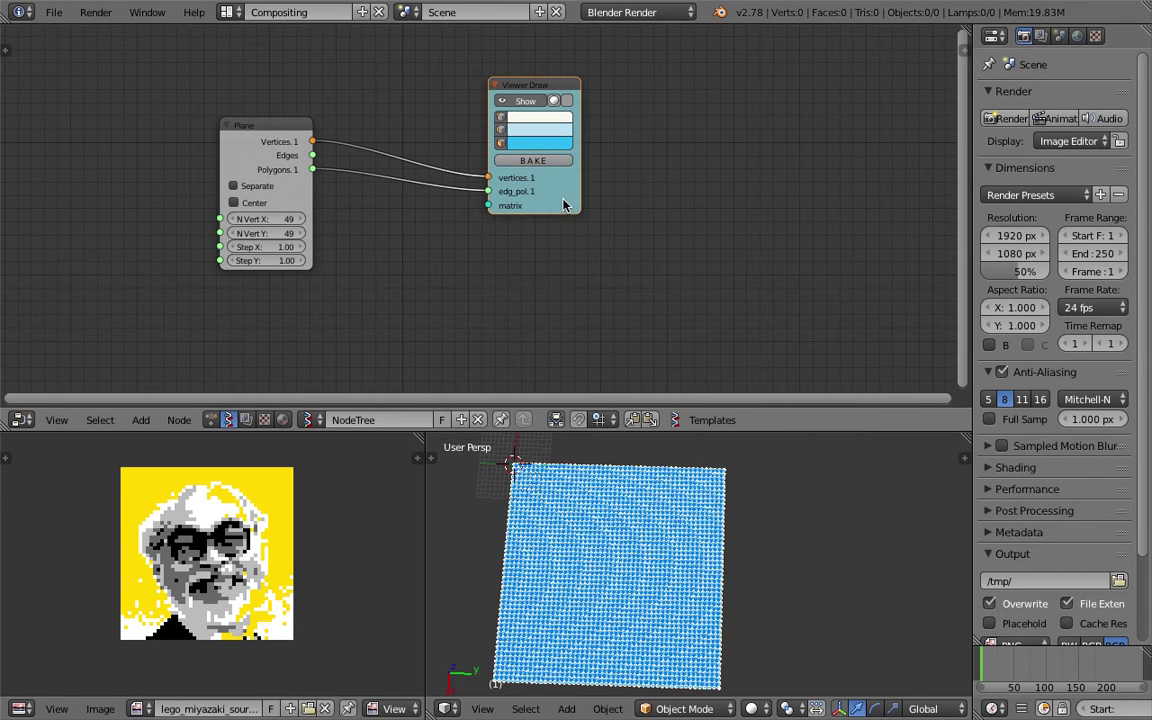
pyautogui.press('x')
# Step: Add a Viewer BMeshMK2 node beside the Plane node and save the file
pyautogui.hotkey('shift', 'a')
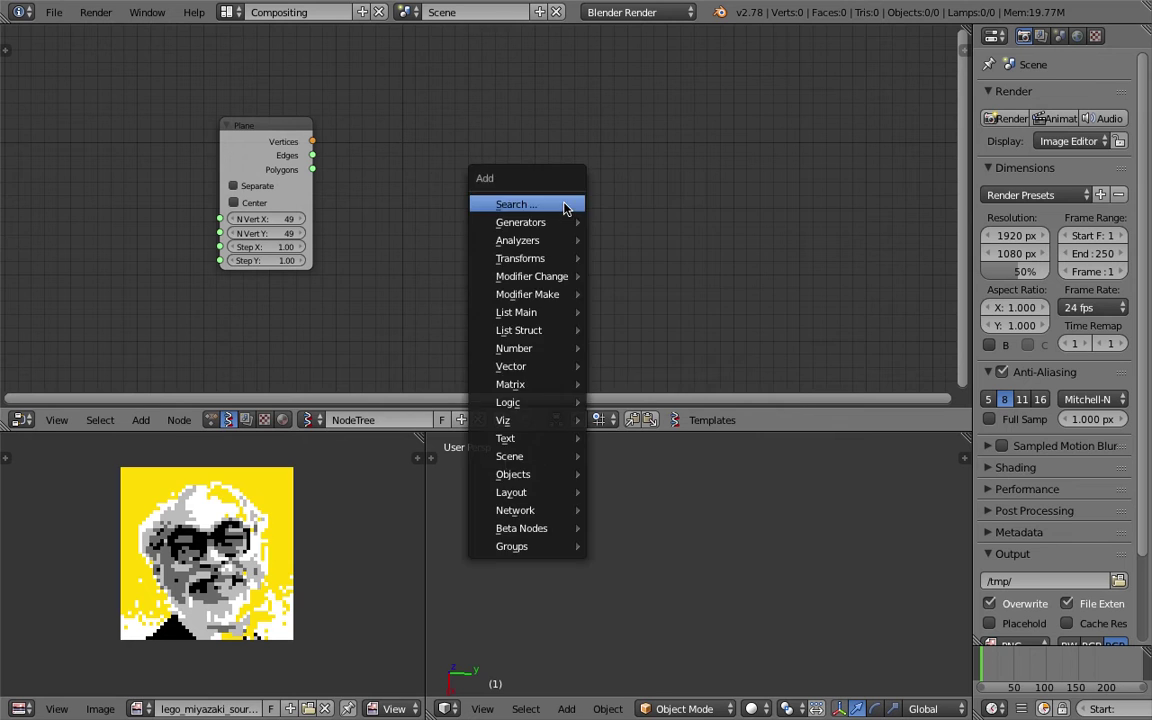
pyautogui.click(562, 204)
pyautogui.write('bmes')
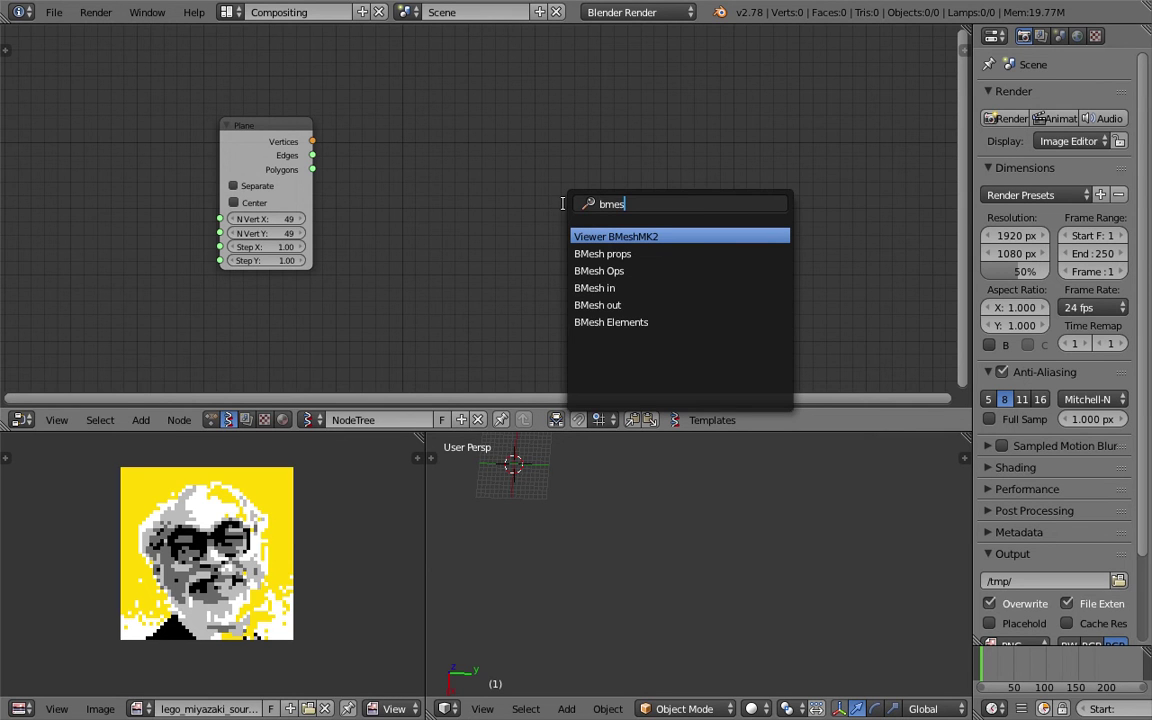
pyautogui.press('Return')
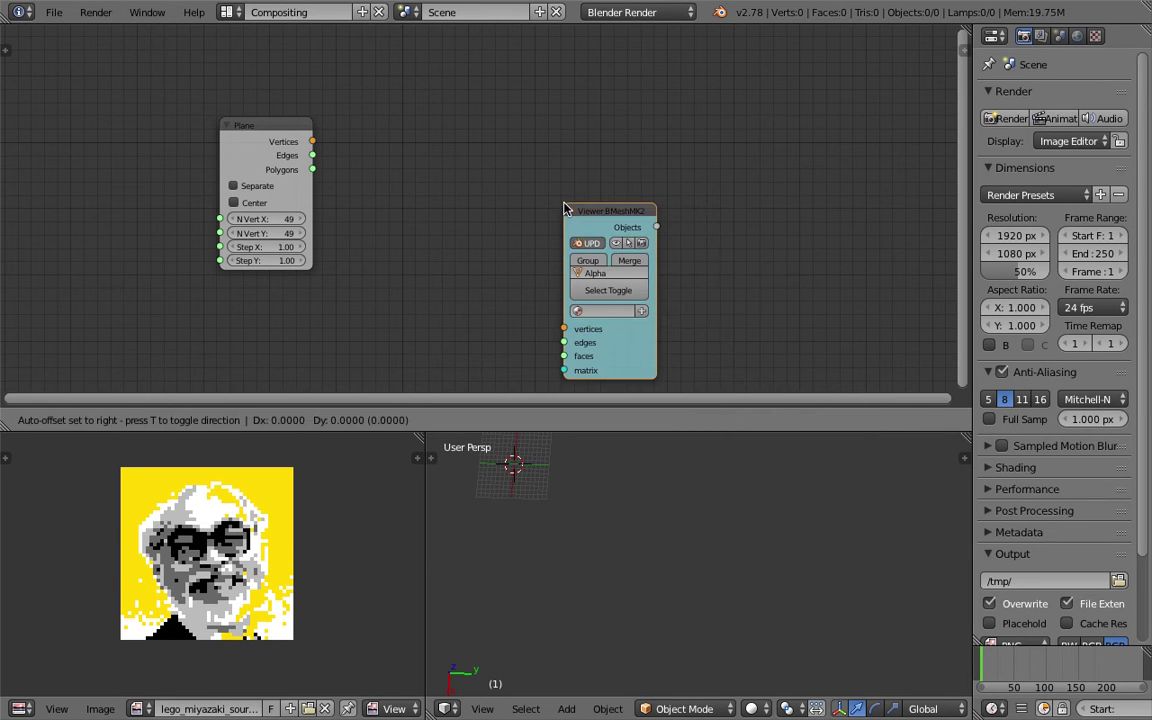
pyautogui.click(489, 88)
pyautogui.hotkey('ctrl', 's')
pyautogui.click(489, 92)
pyautogui.moveTo(563, 126); pyautogui.dragTo(532, 107, button='middle')
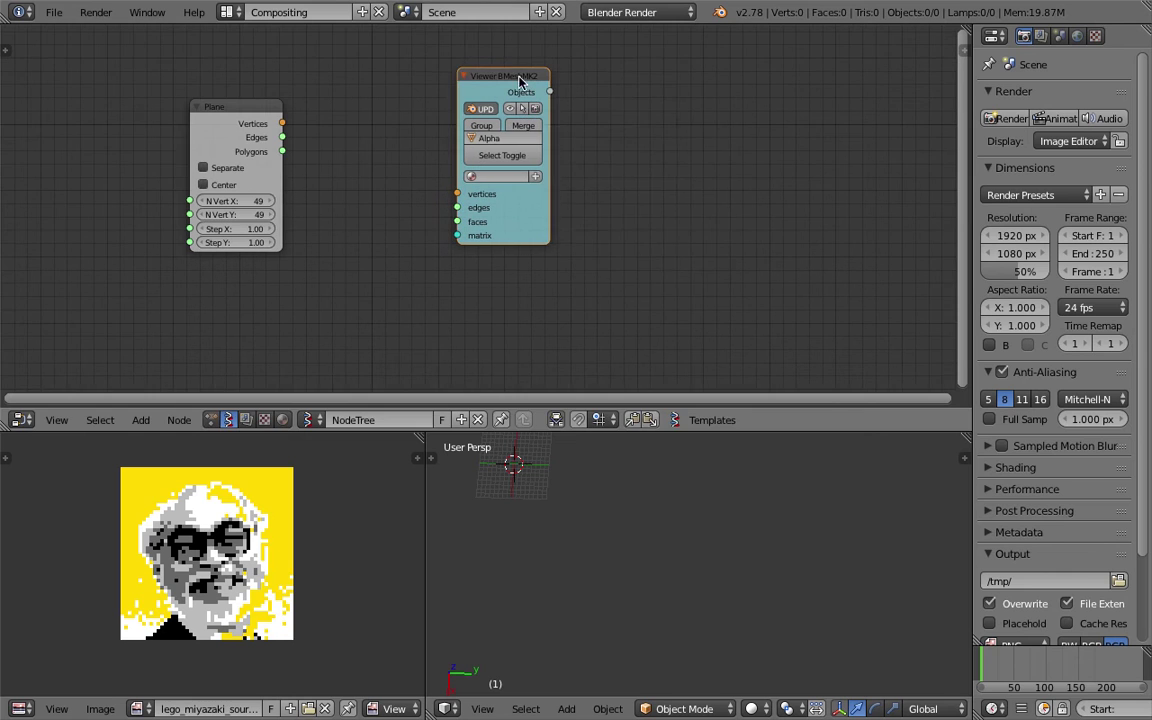
# Step: Duplicate the Viewer BMeshMK2 node and name the original node's mesh output Points
pyautogui.hotkey('shift', 'd')
pyautogui.click(692, 131)
pyautogui.click(527, 138)
pyautogui.write('Points')
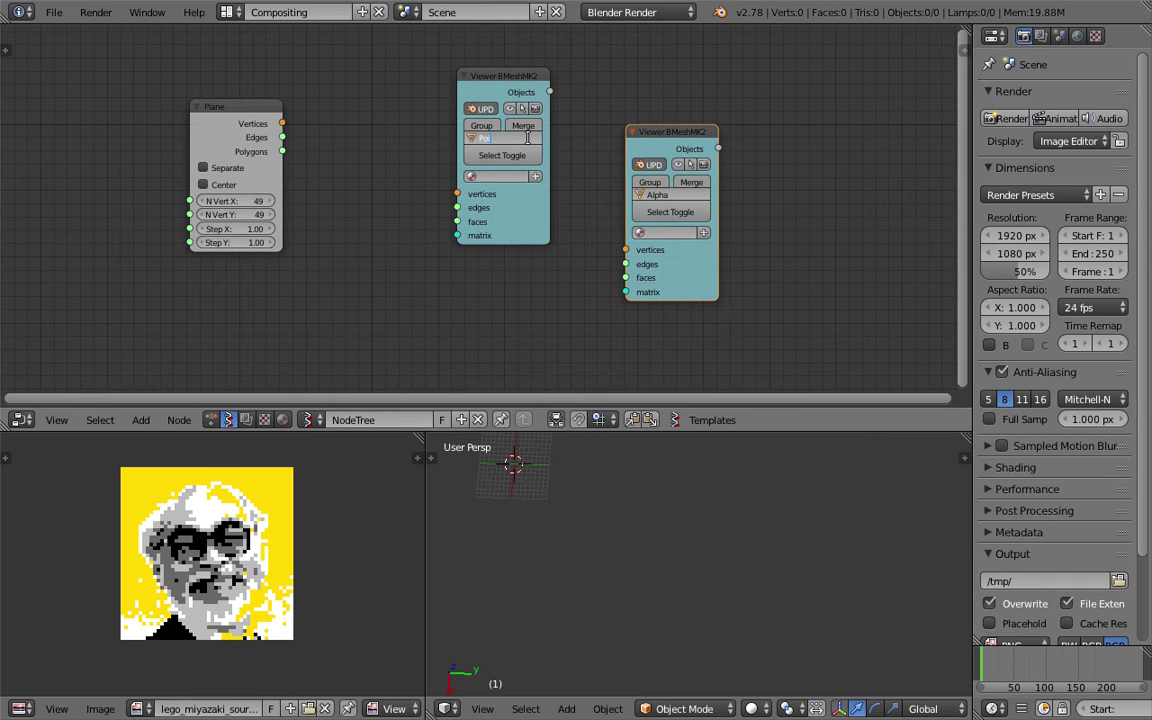
pyautogui.press('Return')
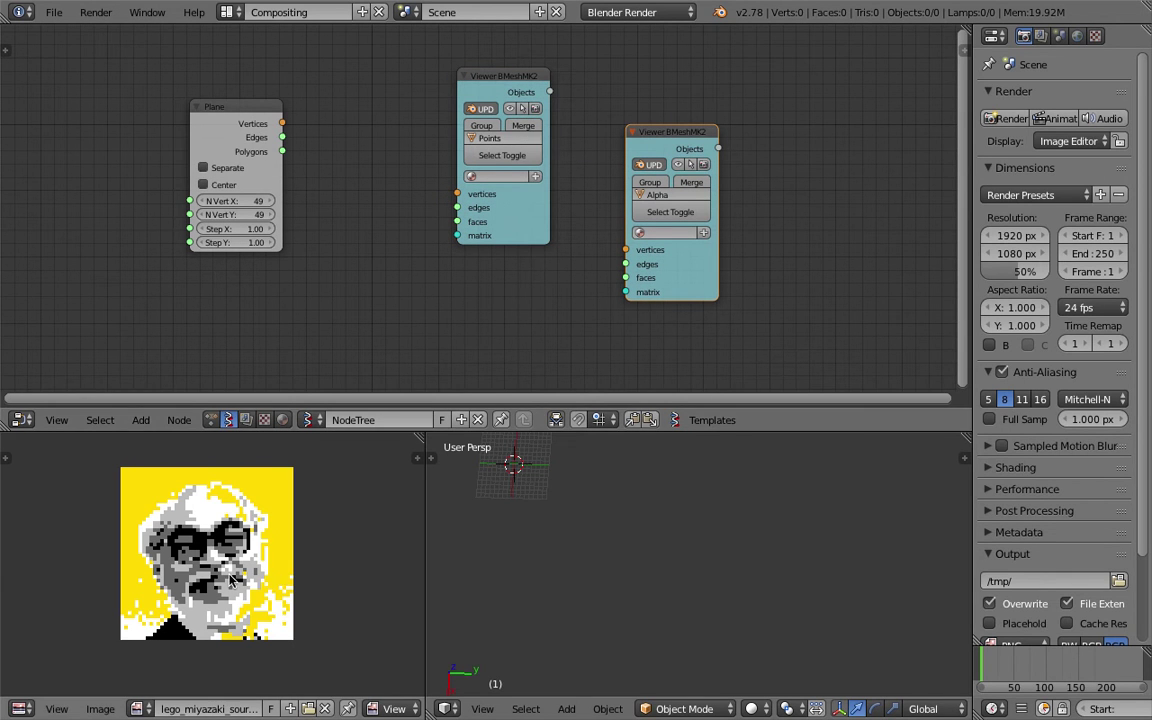
# Step: Connect the Plane's Vertices and Polygons outputs to the Alpha viewer's vertices and faces inputs
pyautogui.scroll(1, 610, 289)
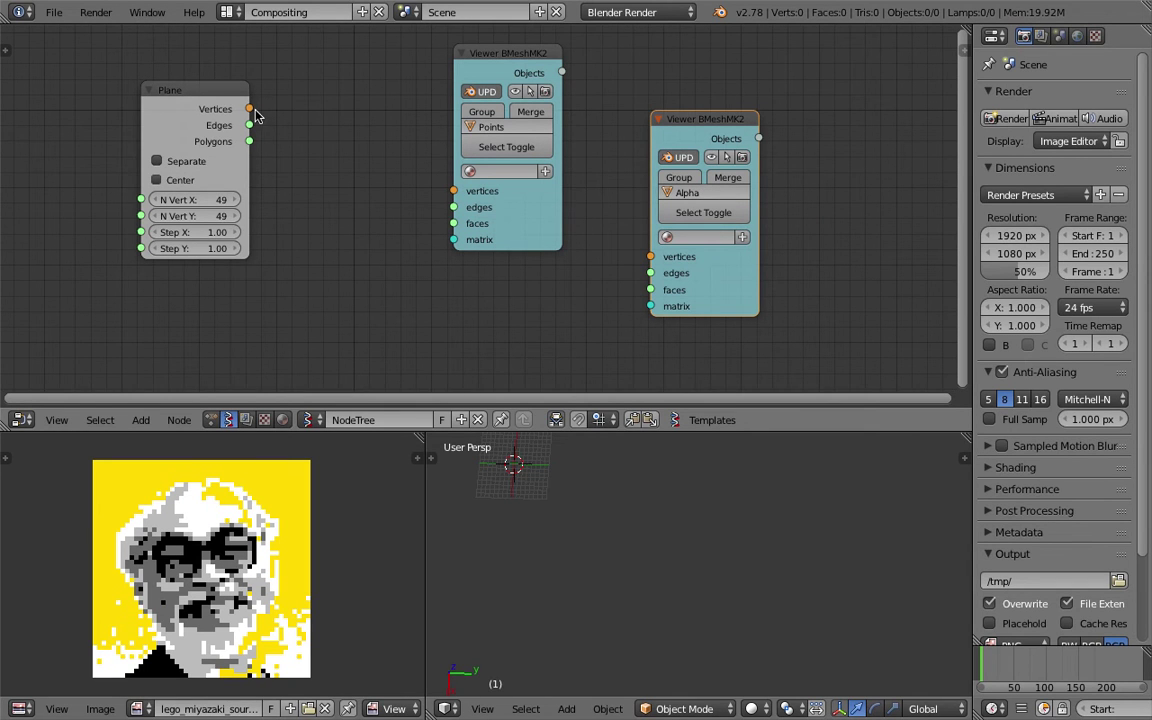
pyautogui.moveTo(252, 112); pyautogui.dragTo(650, 257)
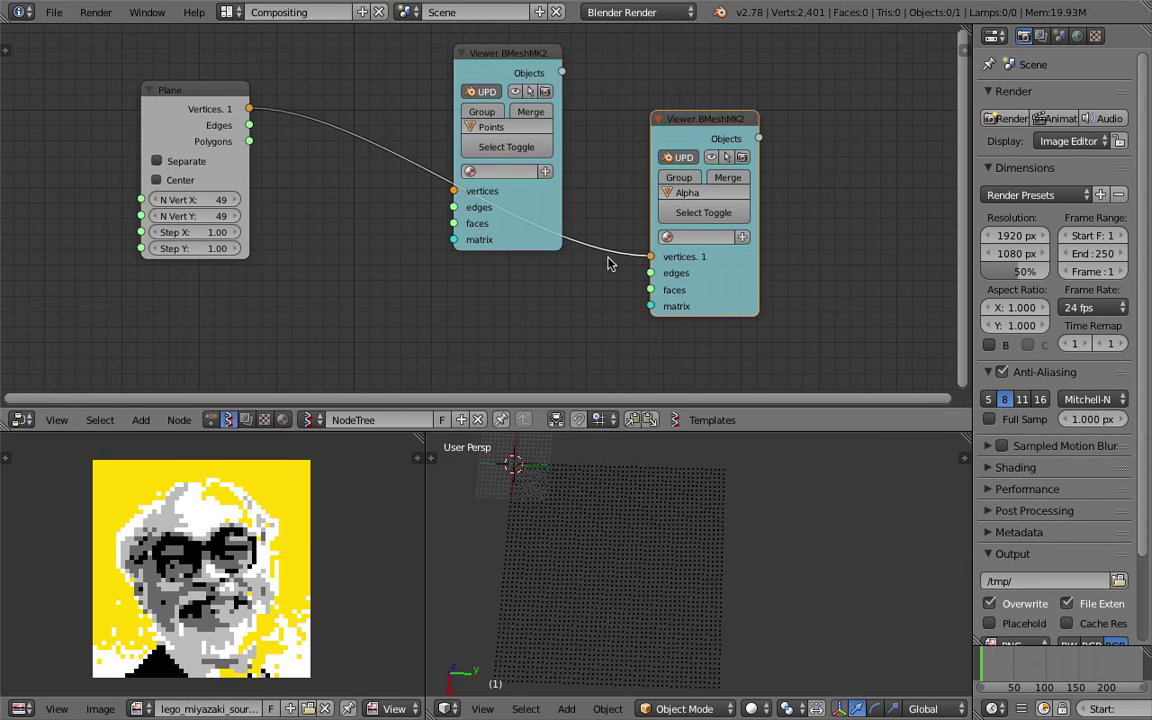
pyautogui.moveTo(249, 141); pyautogui.dragTo(650, 290)
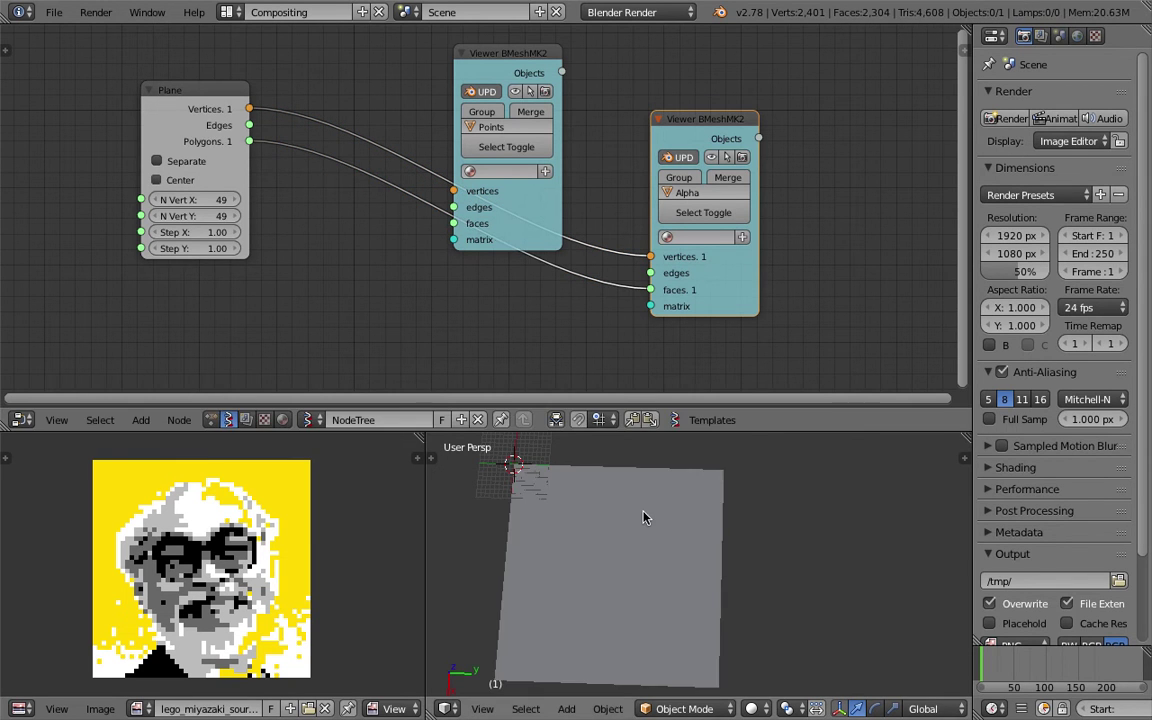
# Step: Select the generated Alpha mesh and switch the render engine to Cycles Render
pyautogui.rightClick(645, 517)
pyautogui.click(624, 14)
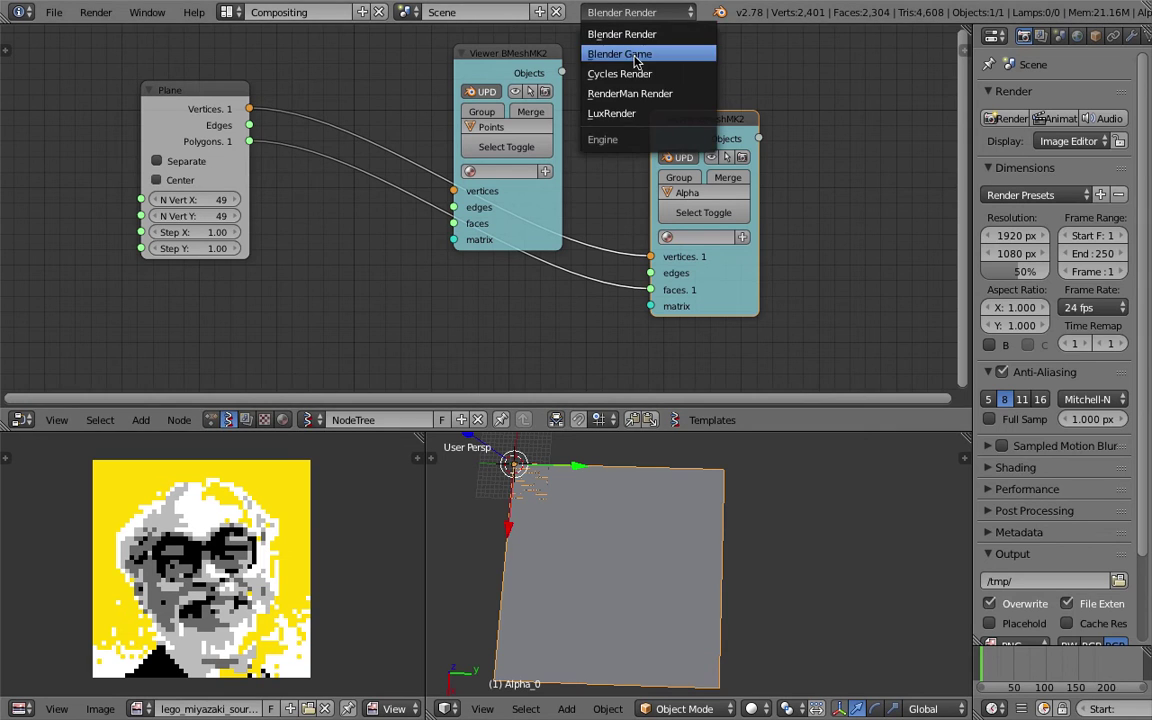
pyautogui.click(622, 73)
pyautogui.moveTo(640, 460); pyautogui.dragTo(670, 498, button='middle')
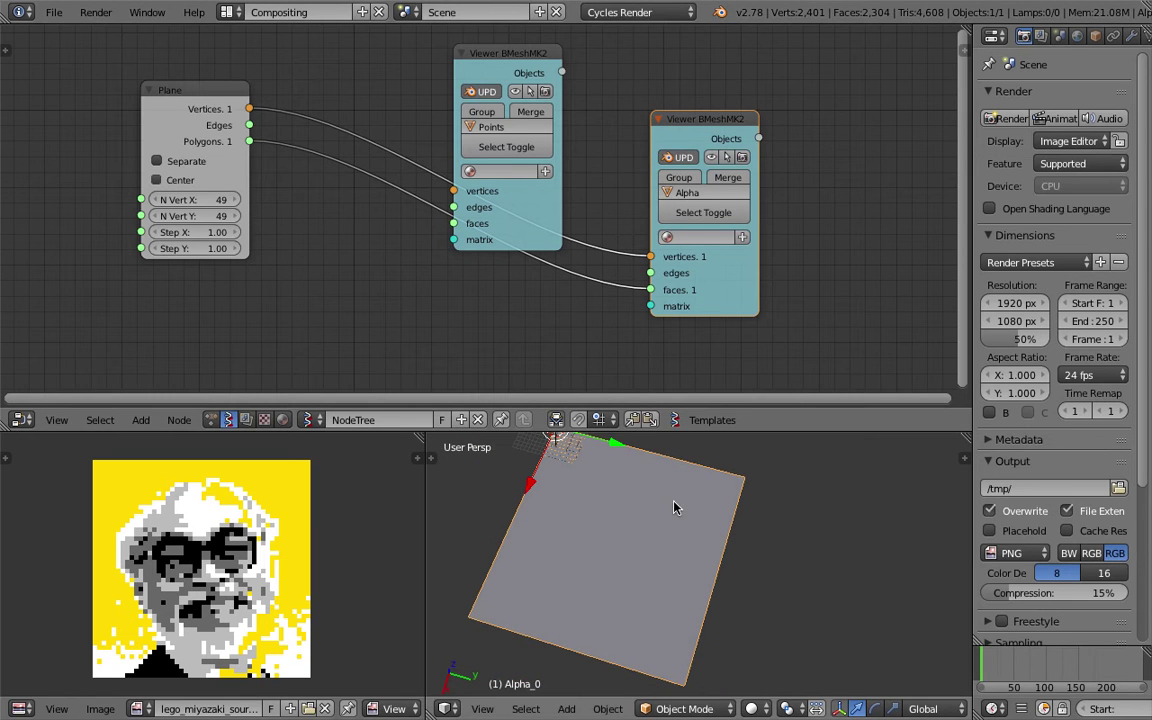
# Step: Rearrange the viewers with Alpha below the Plane's outputs and Points farther along, and save over LEGO_mosaic_maker_001.blend
pyautogui.moveTo(763, 307); pyautogui.dragTo(737, 309, button='middle')
pyautogui.moveTo(692, 308); pyautogui.dragTo(468, 337)
pyautogui.moveTo(502, 66); pyautogui.dragTo(776, 116)
pyautogui.hotkey('ctrl', 's')
pyautogui.click(689, 62)
pyautogui.moveTo(504, 161); pyautogui.dragTo(482, 179, button='middle')
pyautogui.moveTo(462, 175); pyautogui.dragTo(435, 204)
pyautogui.moveTo(460, 108); pyautogui.dragTo(472, 133, button='middle')
pyautogui.hotkey('ctrl', 's')
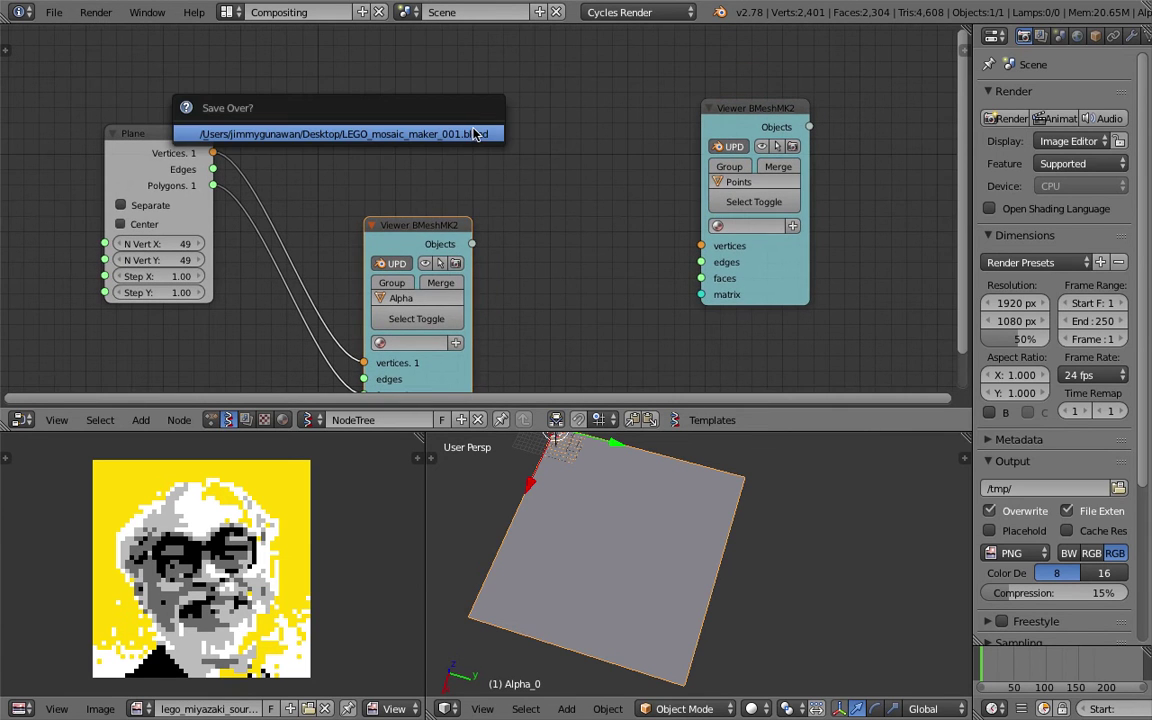
pyautogui.click(476, 134)
# Step: Add a Centers polygons 3 node before the Points viewer and display the 3D view in wireframe
pyautogui.hotkey('shift', 'a')
pyautogui.click(500, 116)
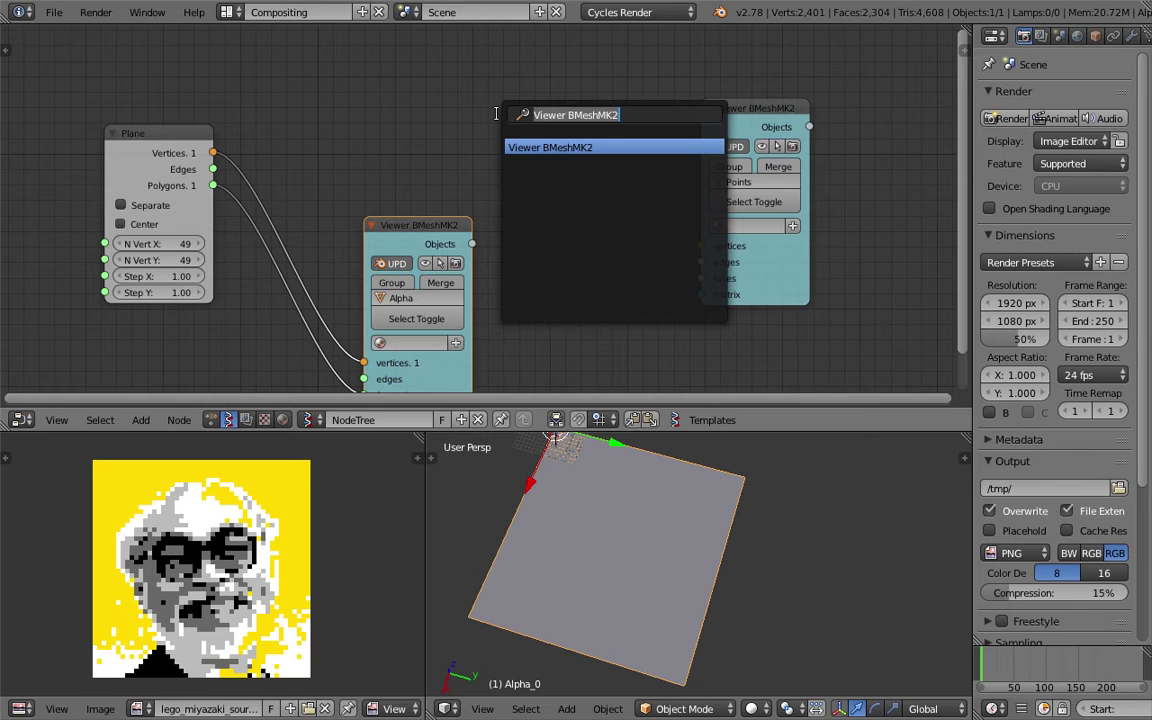
pyautogui.write('center')
pyautogui.press('Down')
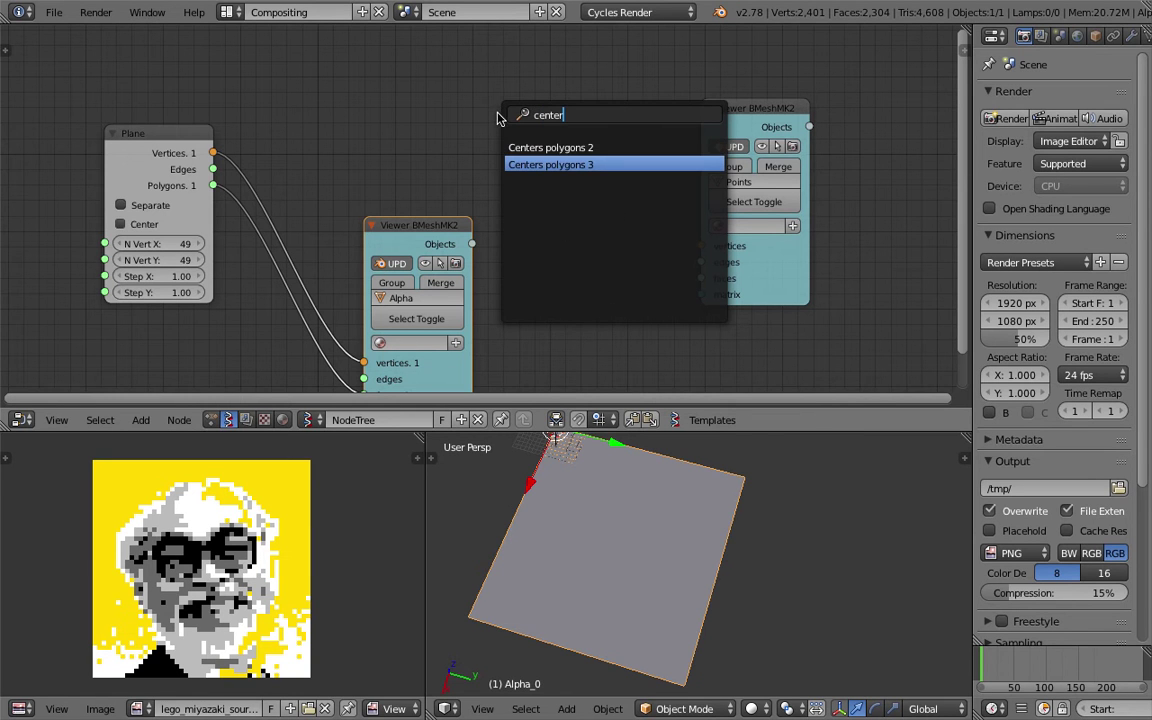
pyautogui.press('Return')
pyautogui.click(505, 92)
pyautogui.moveTo(560, 494)
pyautogui.mouseDown(button='middle')
pyautogui.moveTo(601, 550)
pyautogui.moveTo(661, 559)
pyautogui.mouseUp(button='middle')
pyautogui.press('z')
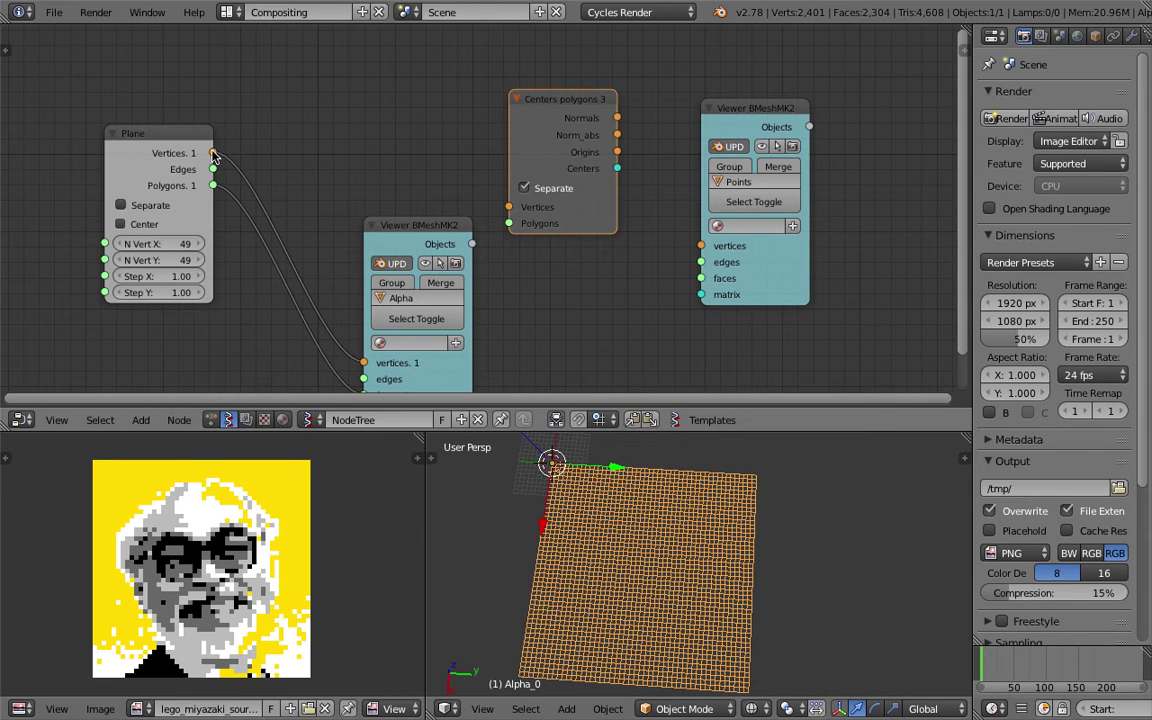
# Step: Feed the Plane's Vertices and Polygons into Centers polygons 3, and its Origins into the Points viewer's vertices
pyautogui.moveTo(212, 152); pyautogui.dragTo(213, 185)
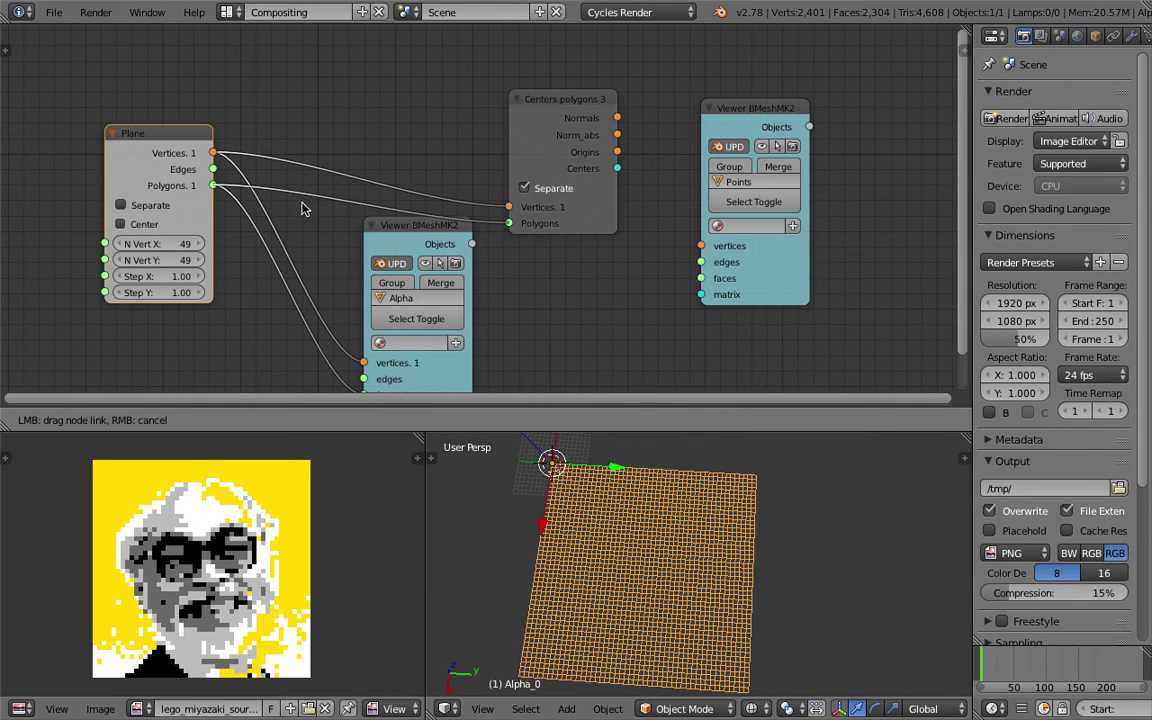
pyautogui.moveTo(607, 219); pyautogui.dragTo(568, 205, button='middle')
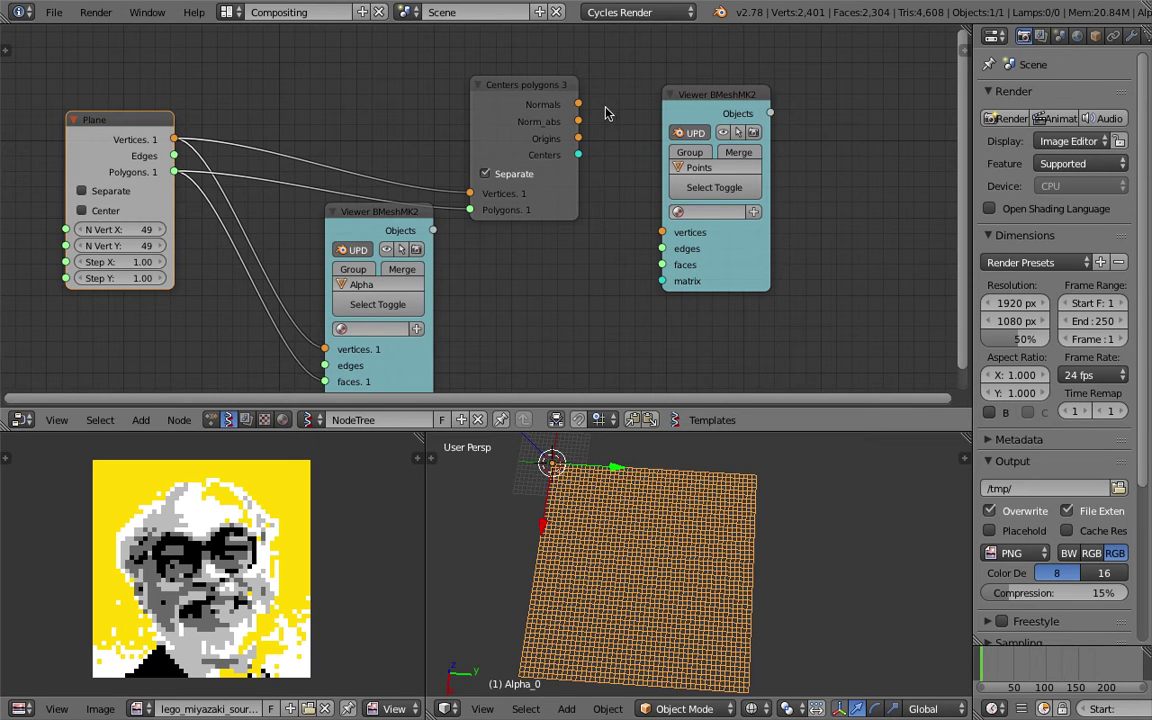
pyautogui.moveTo(578, 138); pyautogui.dragTo(662, 232)
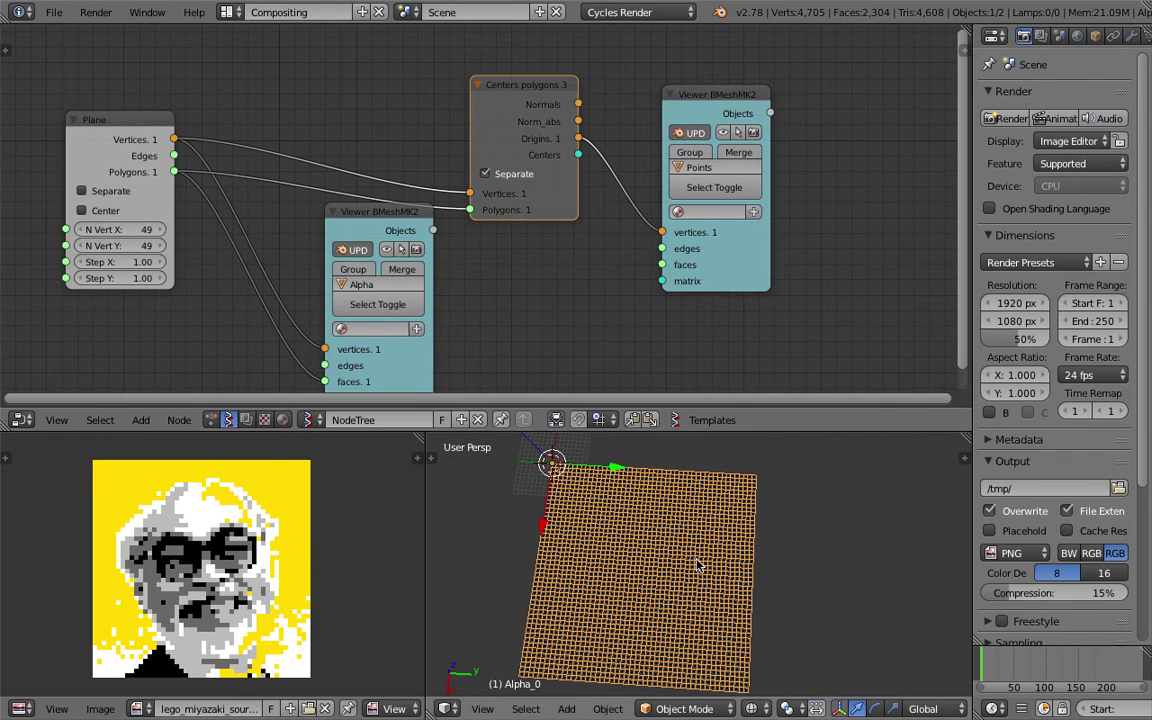
# Step: Select the Points mesh and examine how its points sit within the grid's cells
pyautogui.scroll(6, 685, 540)
pyautogui.scroll(-2, 658, 530)
pyautogui.scroll(-5, 745, 555)
pyautogui.scroll(-3, 697, 590)
pyautogui.moveTo(695, 586); pyautogui.dragTo(698, 551, button='middle')
pyautogui.moveTo(183, 584); pyautogui.dragTo(177, 574, button='middle')
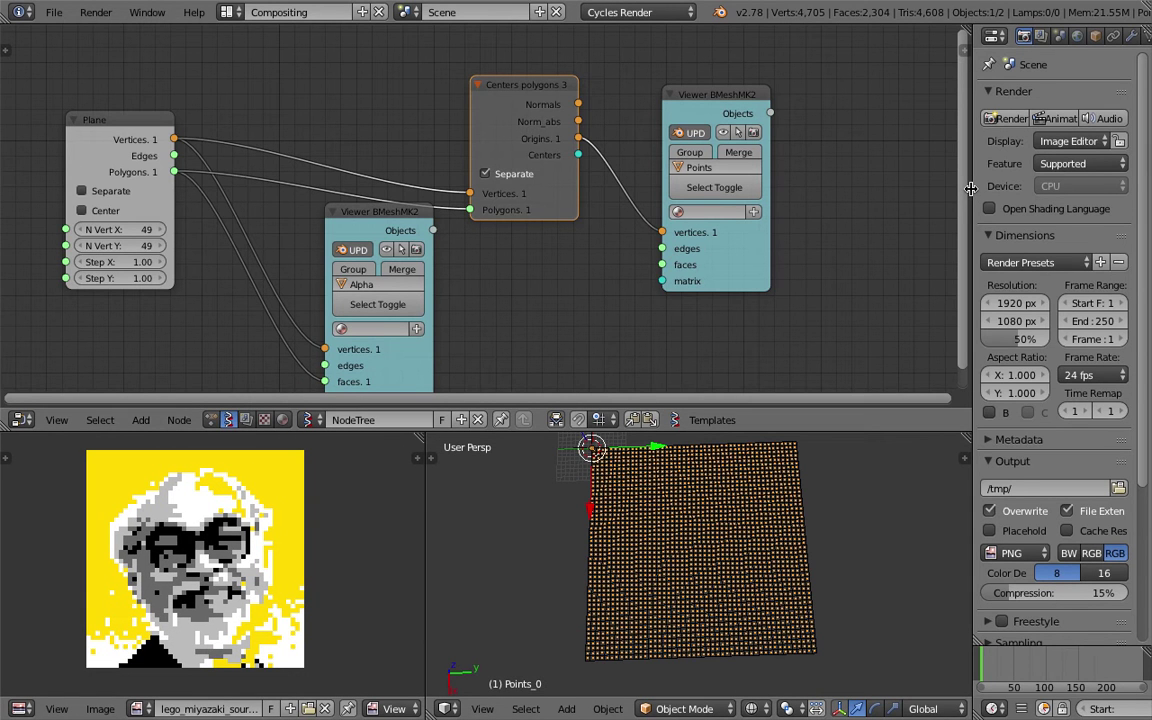
# Step: Widen the Properties area, split off an Outliner above it, and save the file
pyautogui.moveTo(971, 189); pyautogui.dragTo(855, 187)
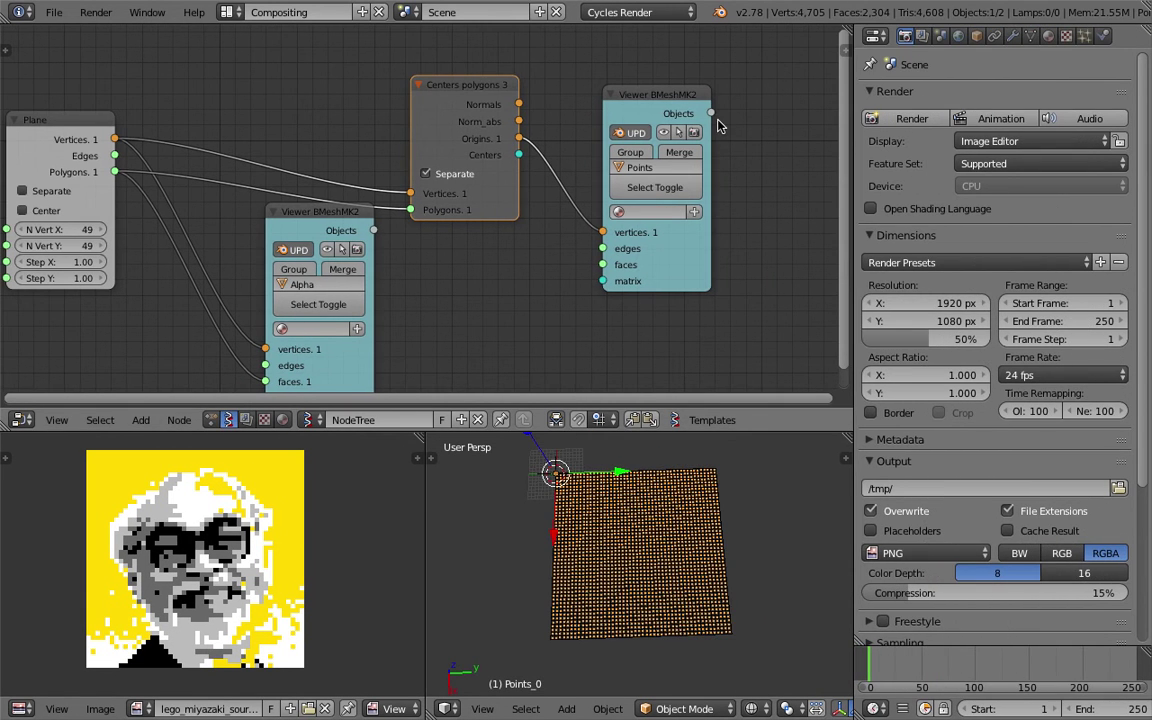
pyautogui.moveTo(662, 110); pyautogui.dragTo(651, 99)
pyautogui.moveTo(404, 319); pyautogui.dragTo(393, 296, button='middle')
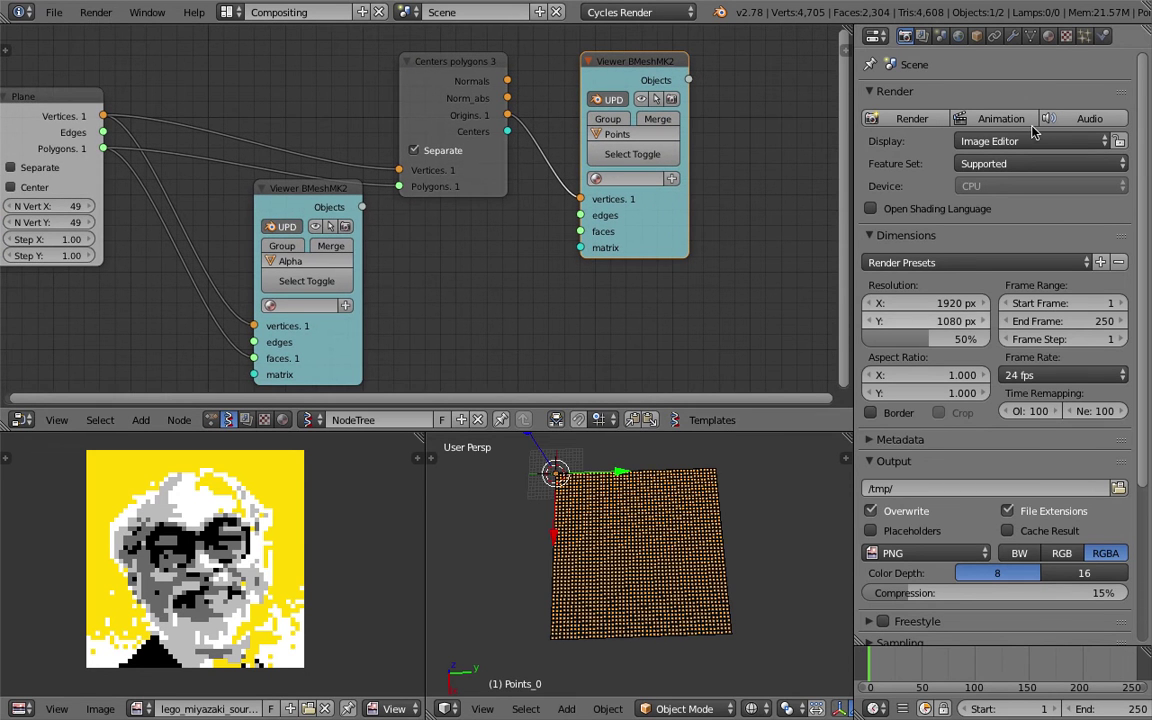
pyautogui.moveTo(1145, 33); pyautogui.dragTo(1140, 230)
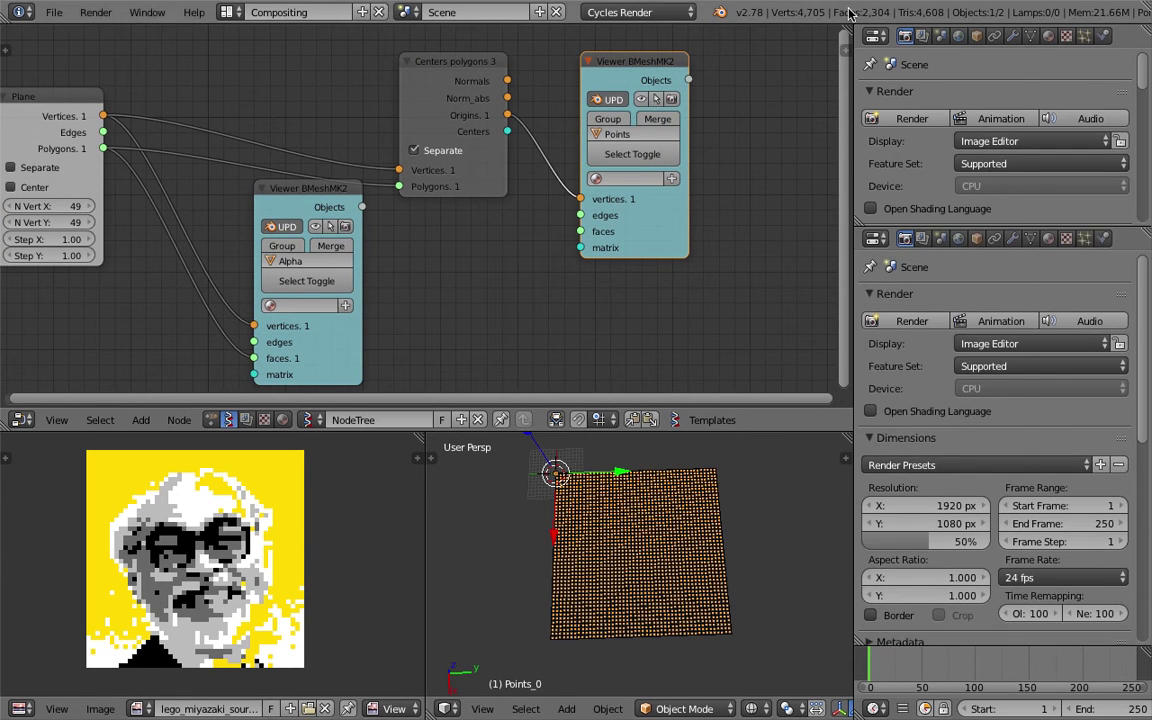
pyautogui.click(873, 35)
pyautogui.click(915, 326)
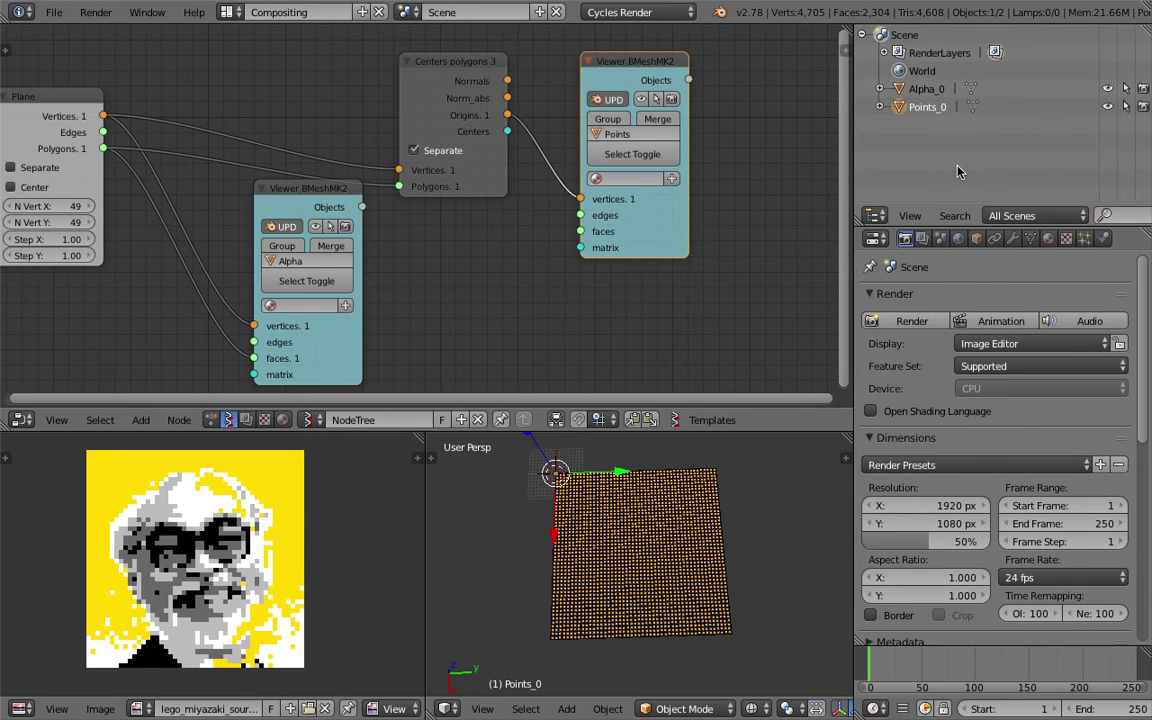
pyautogui.hotkey('ctrl', 's')
pyautogui.moveTo(700, 540); pyautogui.dragTo(730, 501, button='middle')
pyautogui.click(681, 540)
# Step: Select the Alpha grid mesh and frame it in the 3D view
pyautogui.scroll(5, 670, 505)
pyautogui.scroll(3, 644, 612)
pyautogui.rightClick(632, 640)
pyautogui.scroll(-6, 699, 566)
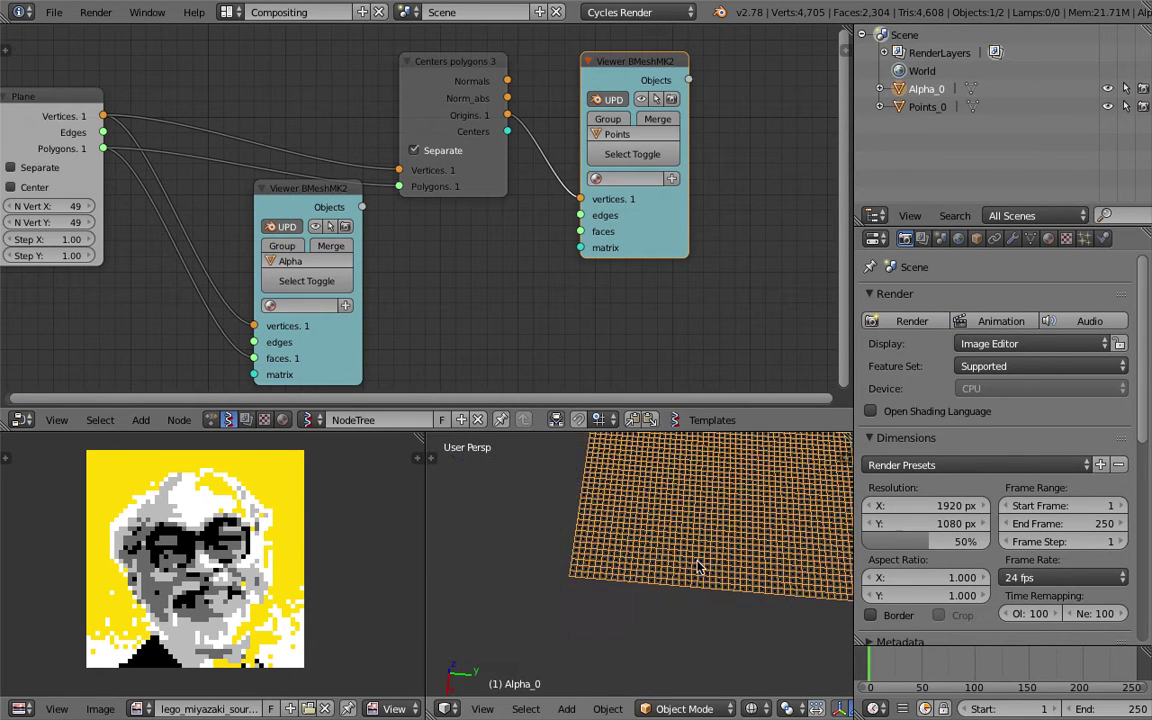
pyautogui.press('KP_Decimal')
pyautogui.scroll(2, 666, 550)
pyautogui.moveTo(666, 550); pyautogui.dragTo(664, 578, button='middle')
pyautogui.scroll(2, 665, 578)
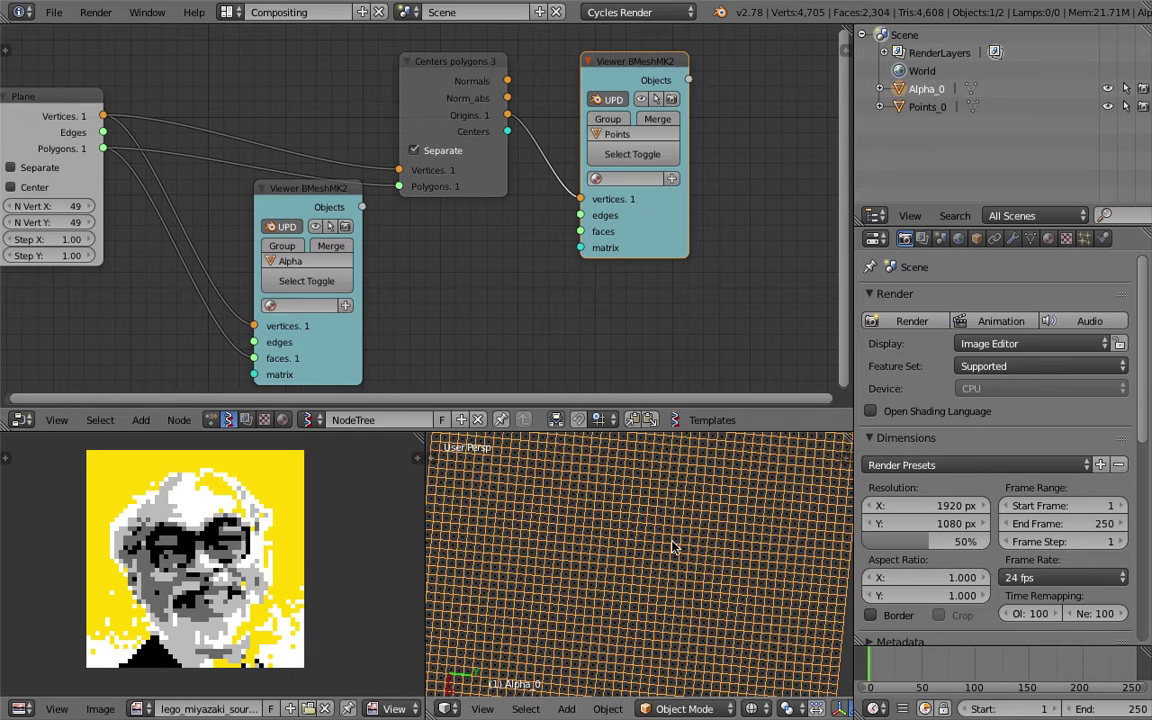
pyautogui.scroll(-3, 676, 541)
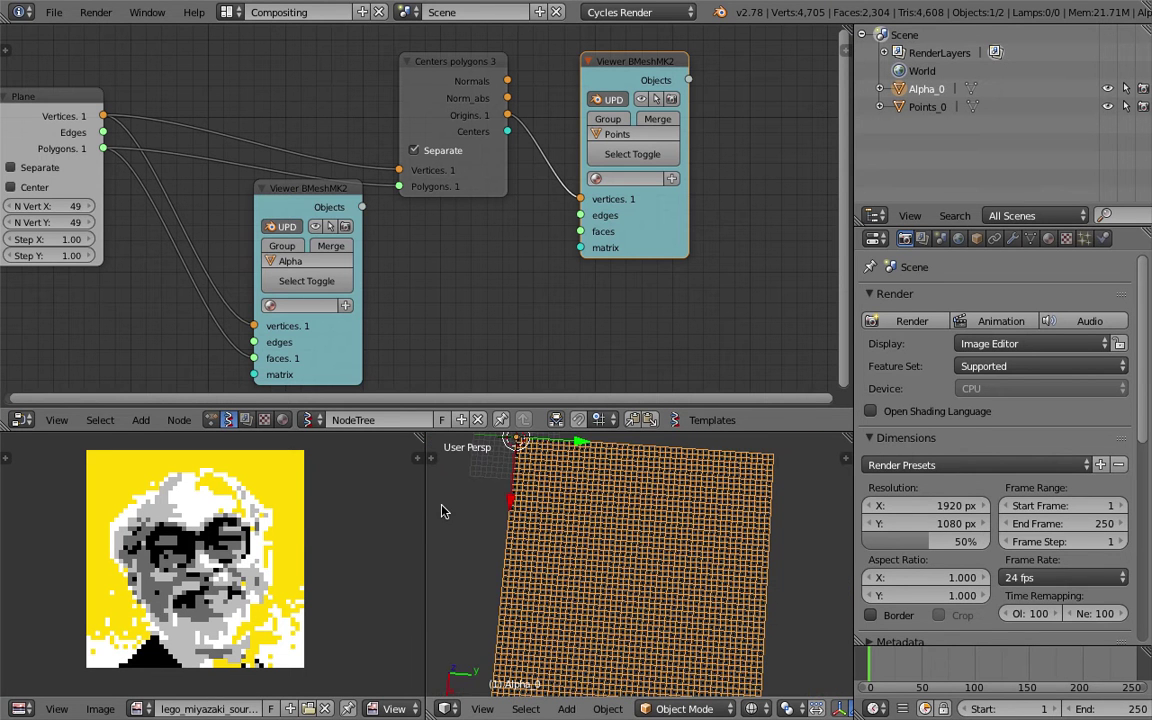
# Step: Widen the 3D view slightly against the image editor and save the file
pyautogui.moveTo(425, 460); pyautogui.dragTo(410, 460)
pyautogui.hotkey('ctrl', 's')
pyautogui.click(675, 591)
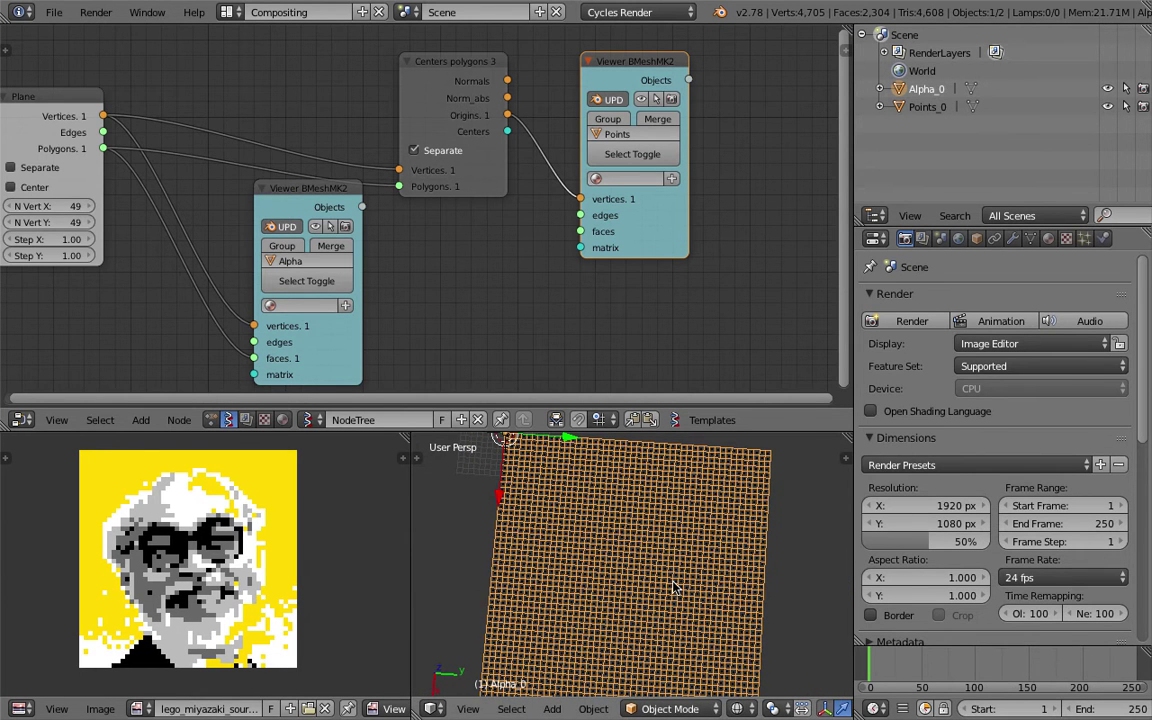
# Step: Create a new material on the Alpha mesh and save the file
pyautogui.click(1048, 238)
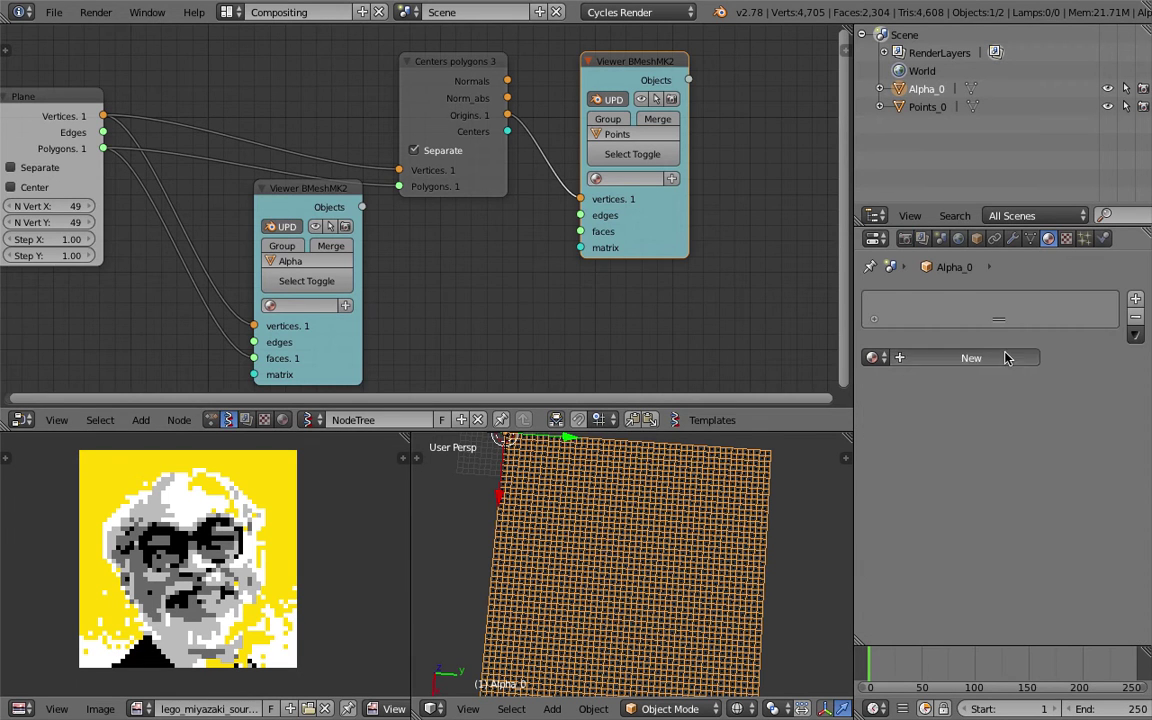
pyautogui.hotkey('ctrl', 's')
pyautogui.click(483, 258)
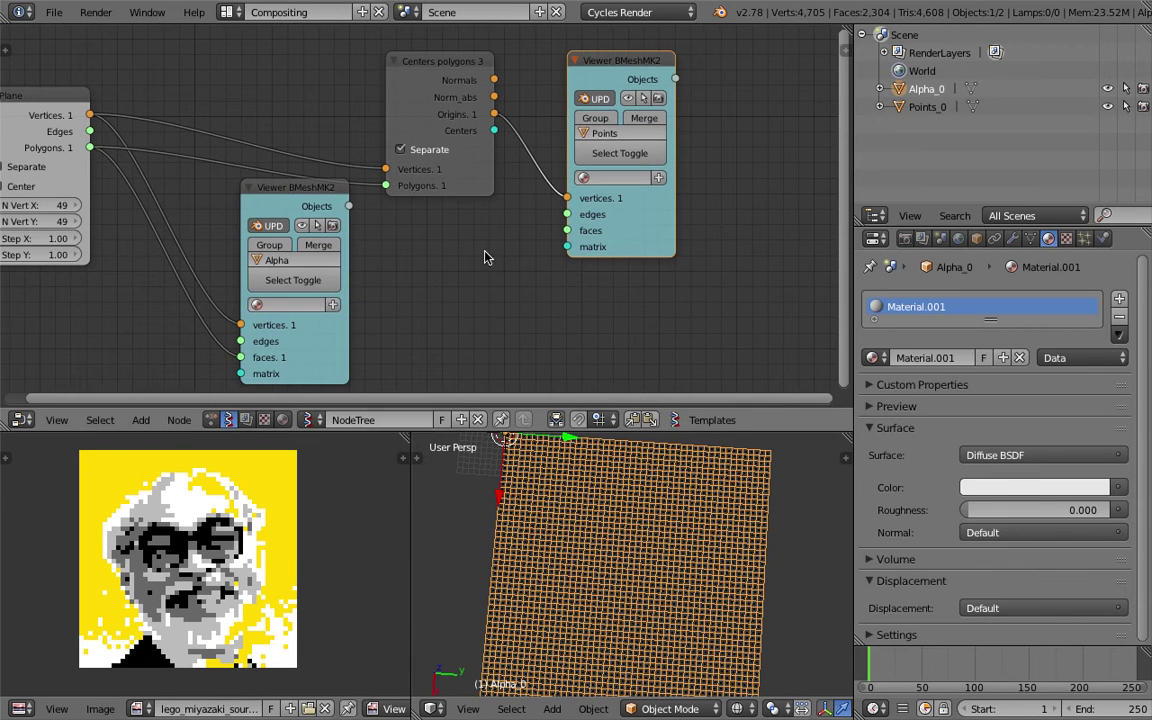
# Step: Assign Material.001 to the Alpha viewer node and shift the node slightly aside
pyautogui.click(300, 304)
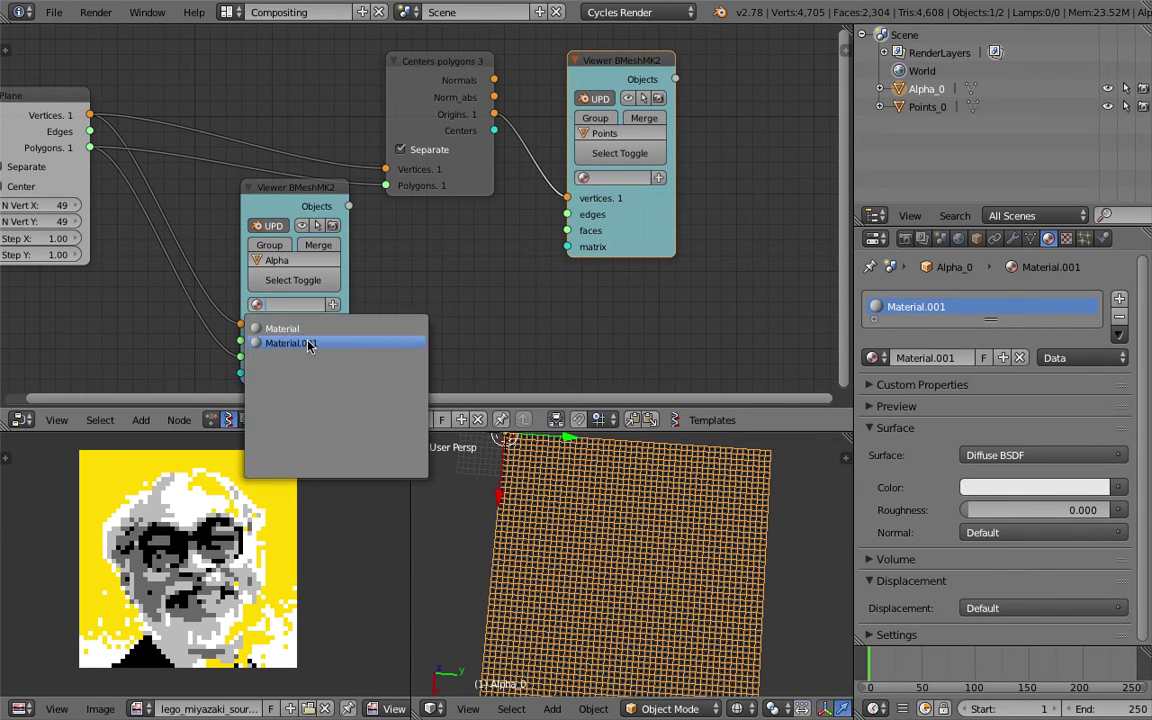
pyautogui.click(305, 343)
pyautogui.moveTo(301, 185); pyautogui.dragTo(248, 196)
pyautogui.moveTo(686, 197); pyautogui.dragTo(597, 200, button='middle')
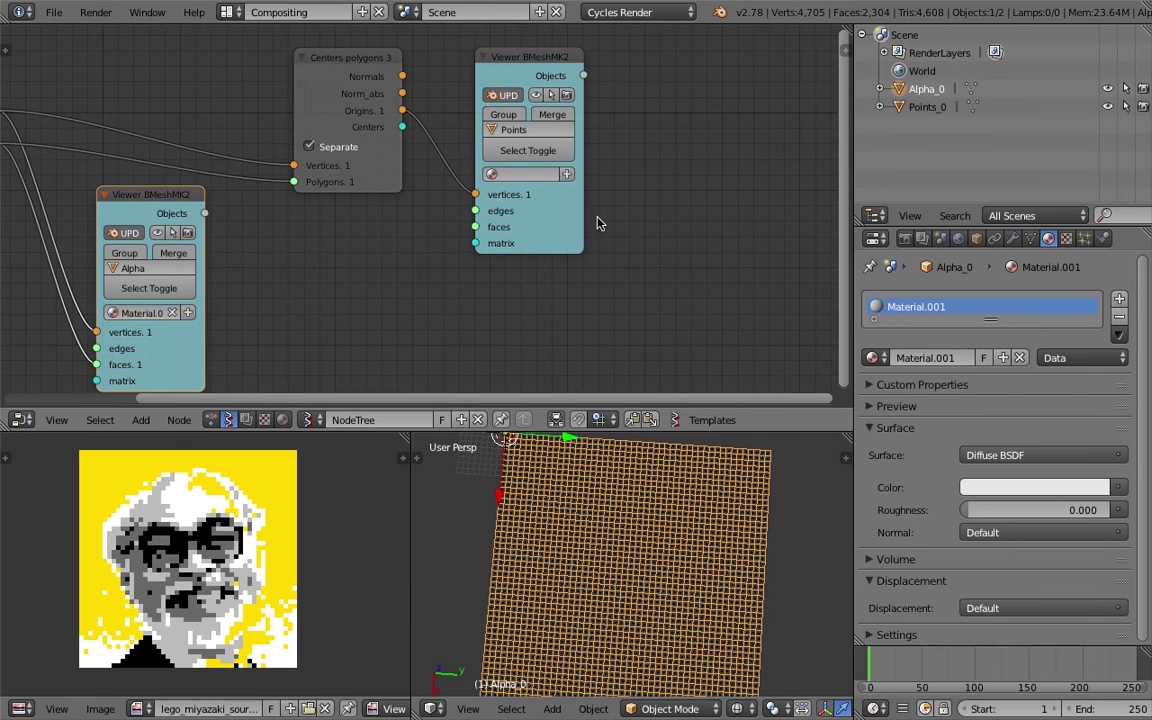
# Step: Split the node editor in two and show the shader nodes of Material.001 in the new area
pyautogui.moveTo(724, 198); pyautogui.dragTo(638, 200, button='middle')
pyautogui.moveTo(843, 30); pyautogui.dragTo(415, 90)
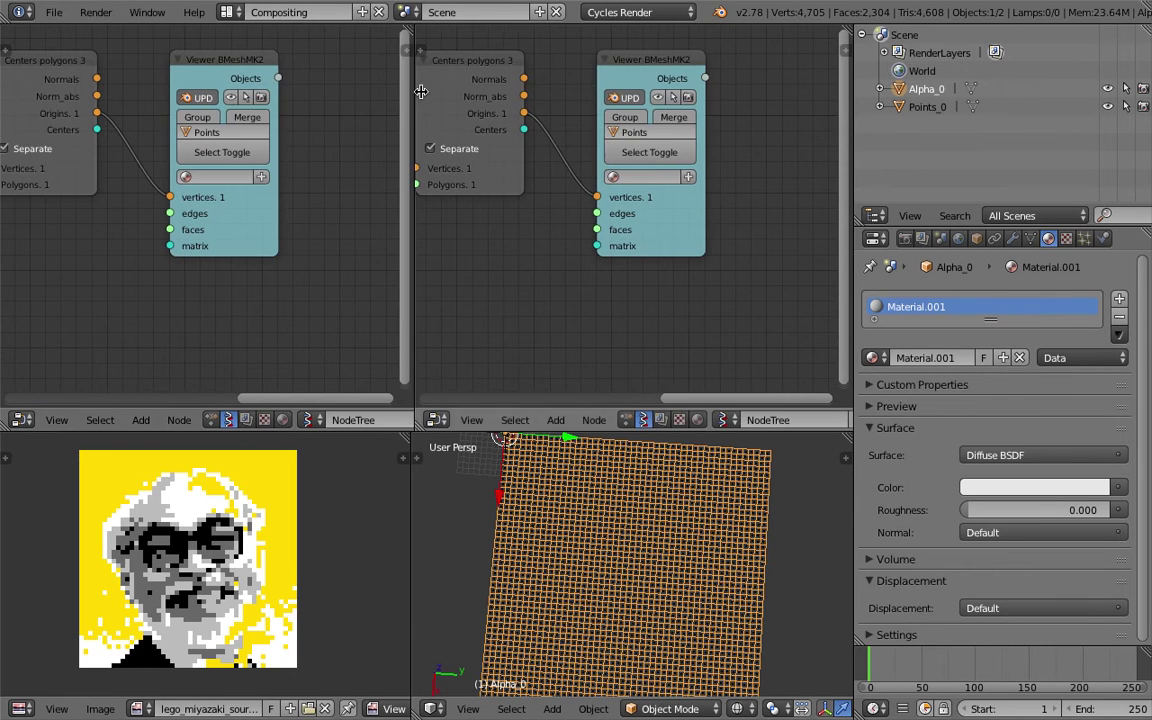
pyautogui.click(698, 420)
pyautogui.press('Home')
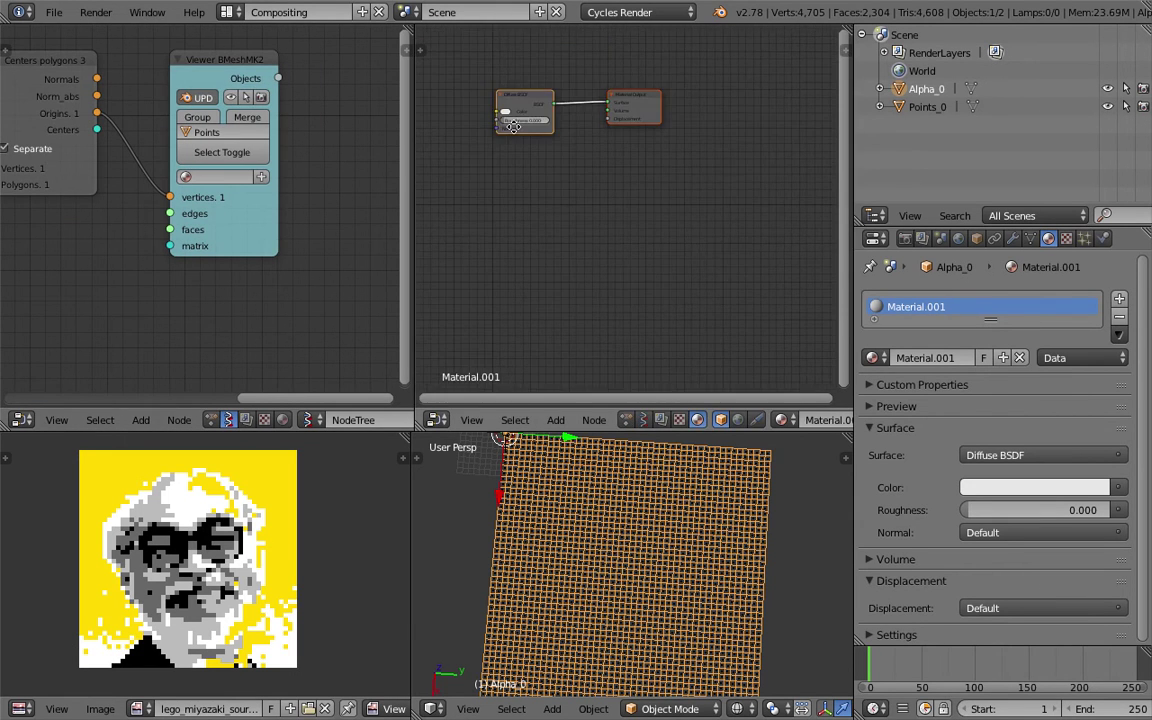
# Step: Add an Attribute node in front of the Diffuse BSDF node
pyautogui.hotkey('shift', 'a')
pyautogui.click(548, 206)
pyautogui.write('attr')
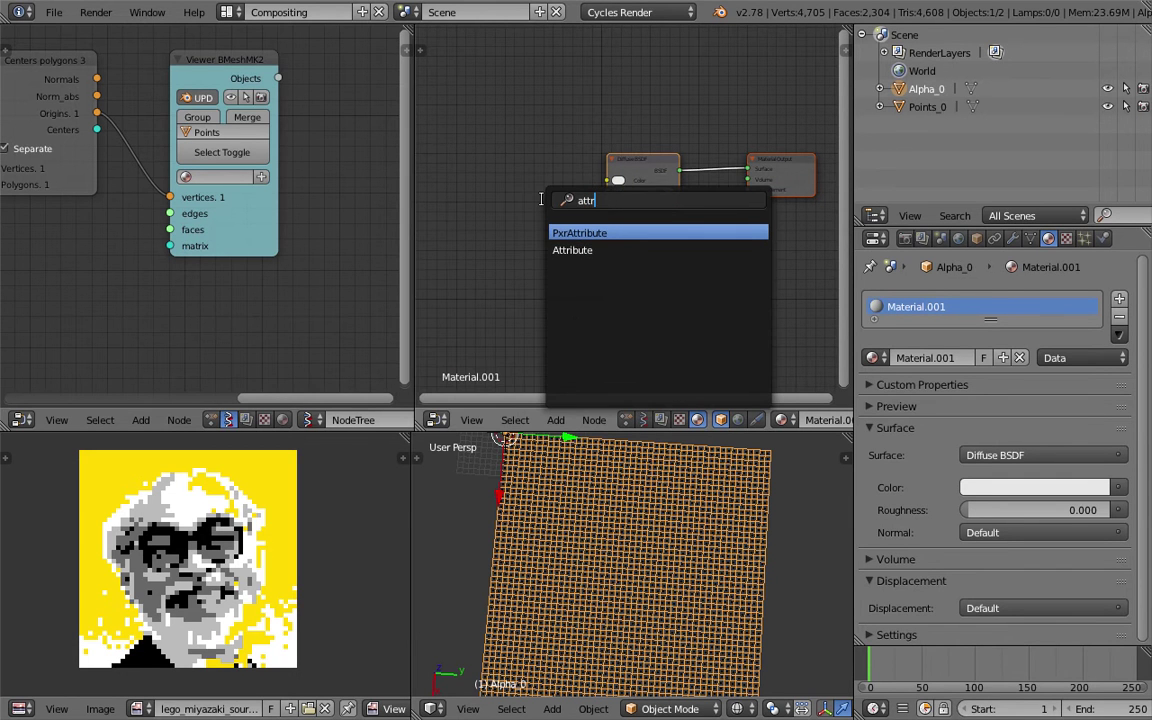
pyautogui.press('Down')
pyautogui.press('Return')
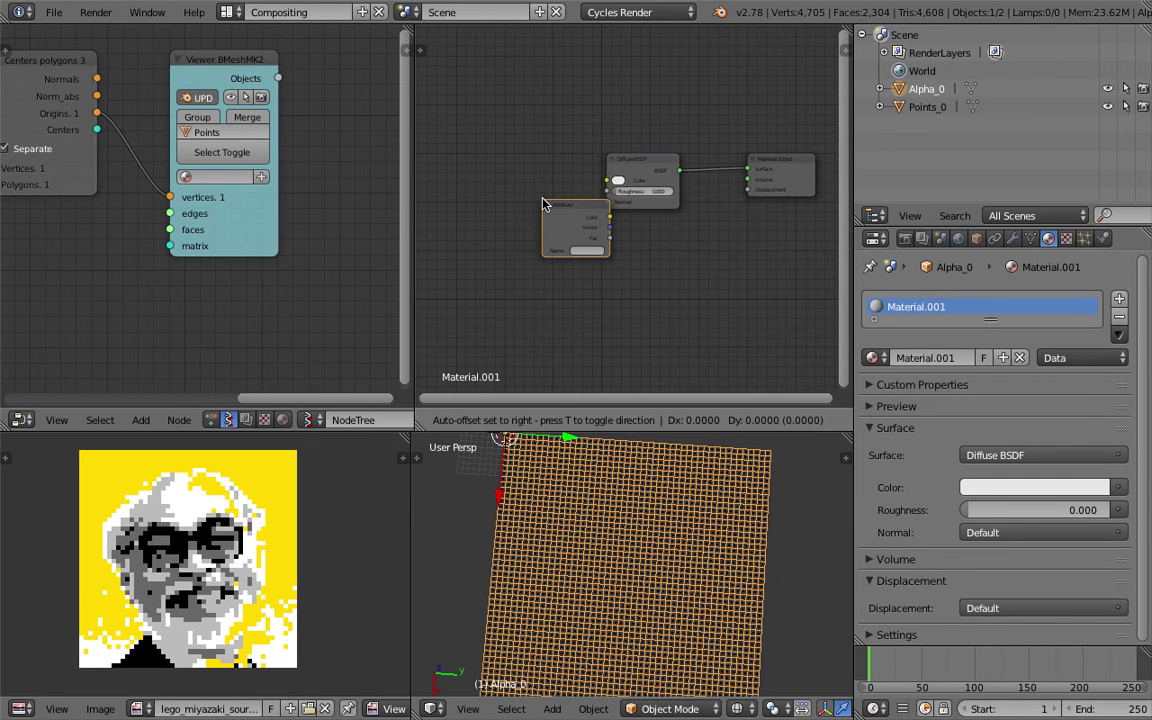
pyautogui.click(511, 176)
# Step: Set the attribute name to SvCol and connect the Attribute node's Color output to the Diffuse BSDF color
pyautogui.scroll(4, 511, 176)
pyautogui.moveTo(511, 176); pyautogui.dragTo(596, 178, button='middle')
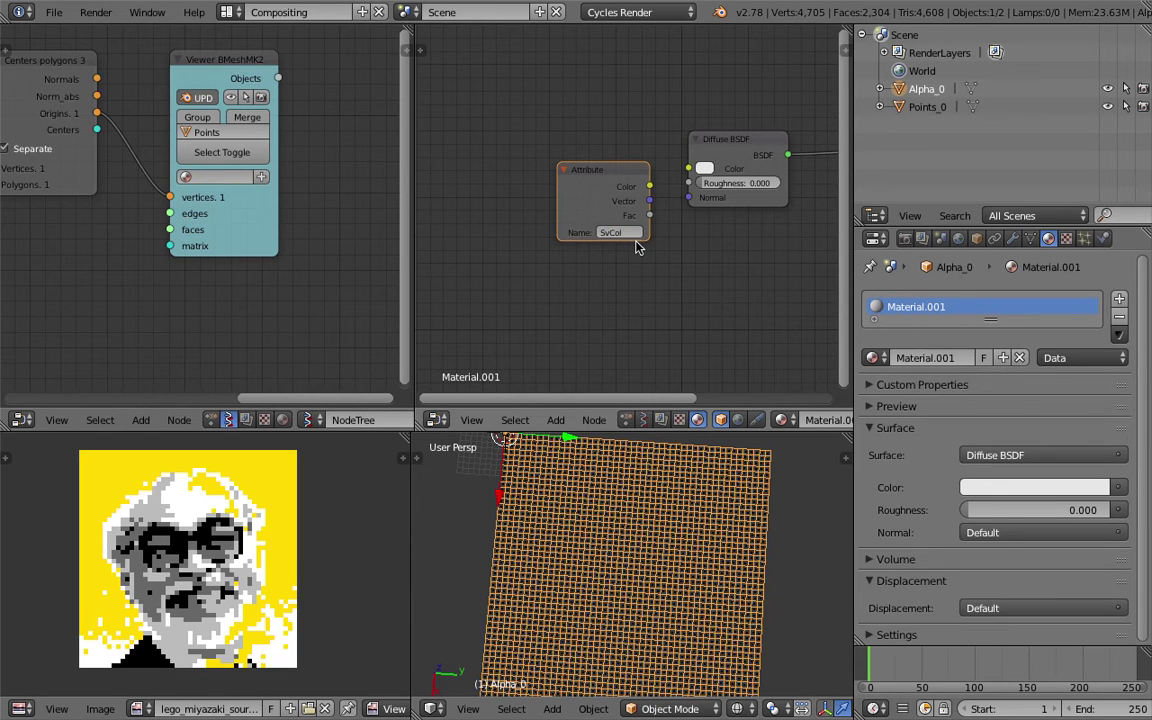
pyautogui.scroll(2, 638, 248)
pyautogui.moveTo(660, 176); pyautogui.dragTo(711, 154)
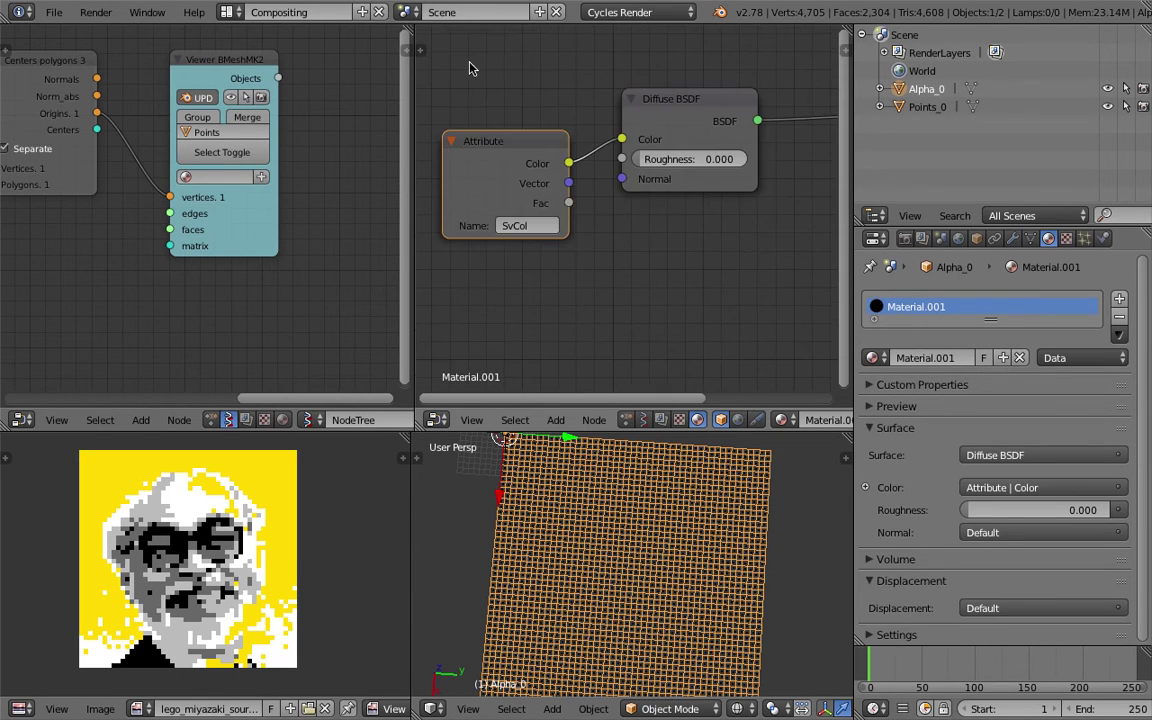
# Step: Merge the shader area back into the Sverchok node editor and save the file
pyautogui.moveTo(407, 30); pyautogui.dragTo(447, 30)
pyautogui.scroll(-4, 530, 260)
pyautogui.moveTo(499, 269); pyautogui.dragTo(567, 243, button='middle')
pyautogui.hotkey('ctrl', 's')
# Step: Turn off Separate on the Centers polygons node and rearrange it and the Points viewer node
pyautogui.click(567, 243)
pyautogui.moveTo(506, 190); pyautogui.dragTo(549, 116)
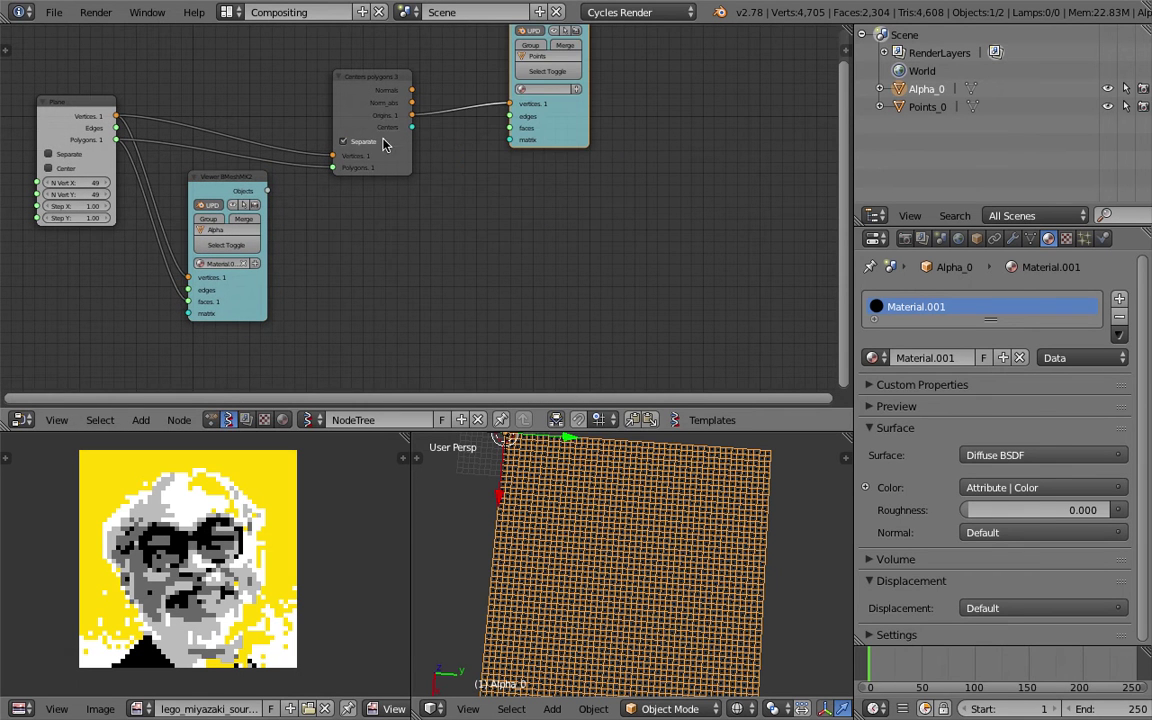
pyautogui.moveTo(368, 118); pyautogui.dragTo(350, 99)
pyautogui.moveTo(574, 115); pyautogui.dragTo(538, 130)
pyautogui.moveTo(522, 141); pyautogui.dragTo(517, 213, button='middle')
pyautogui.scroll(3, 459, 200)
pyautogui.moveTo(358, 151); pyautogui.dragTo(401, 150, button='middle')
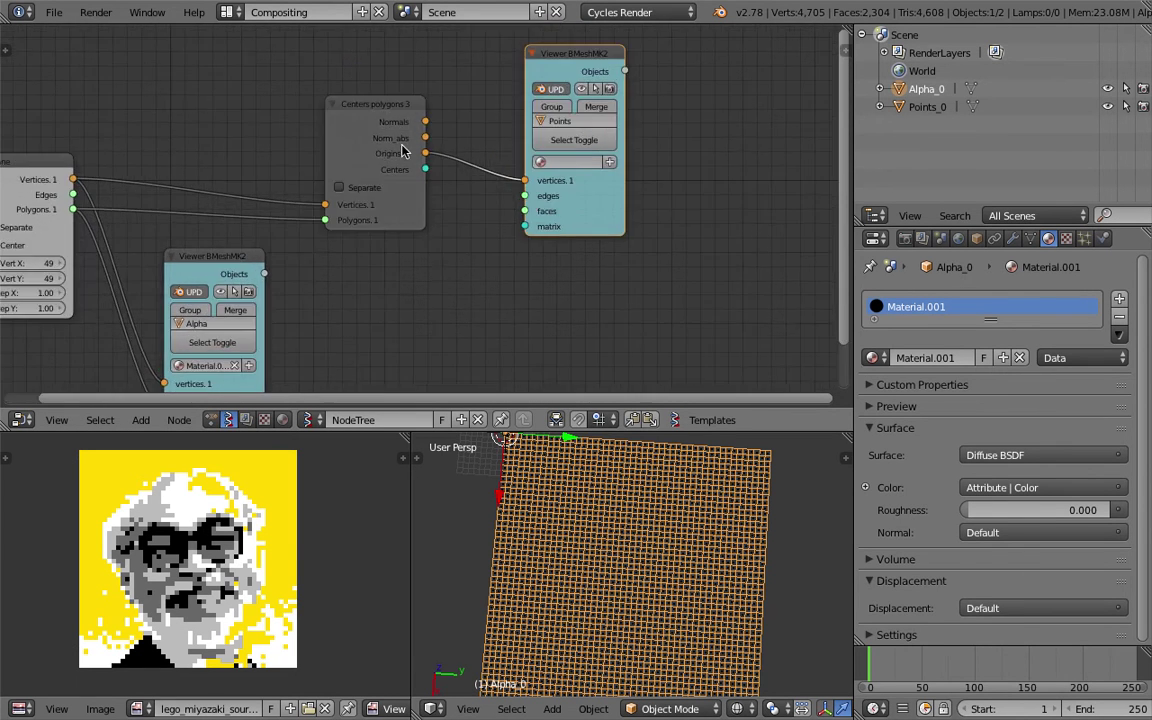
# Step: Select the Points mesh and add a Displace modifier to it
pyautogui.rightClick(591, 505)
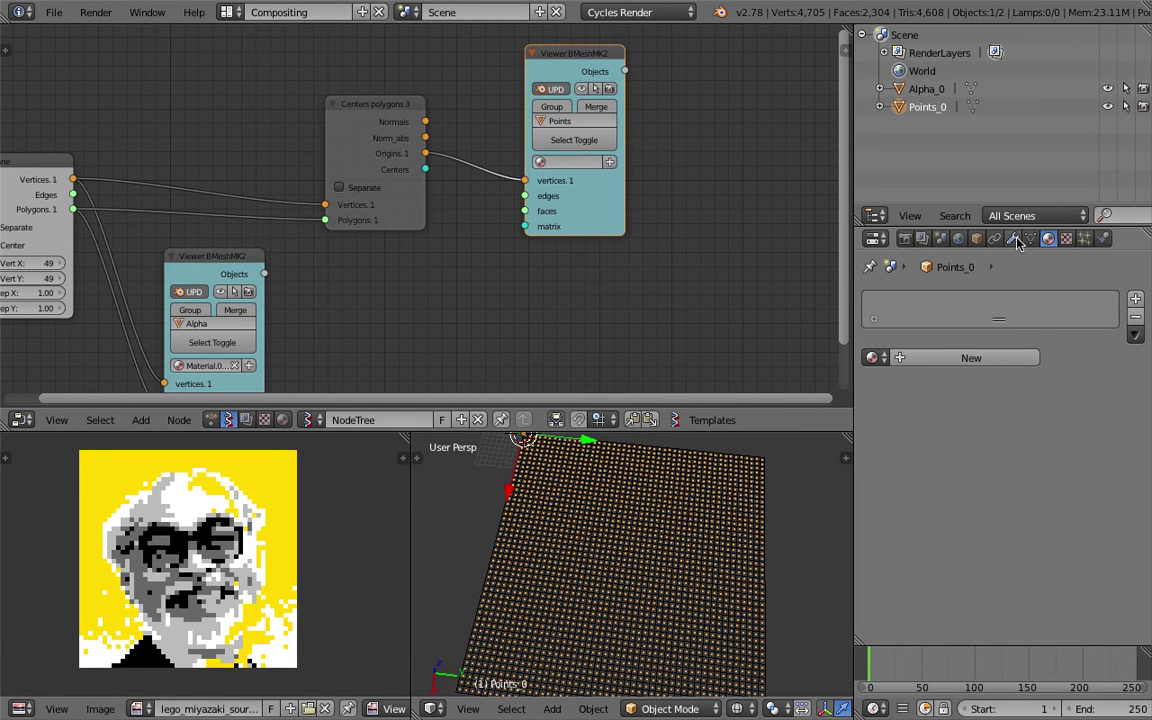
pyautogui.click(1016, 241)
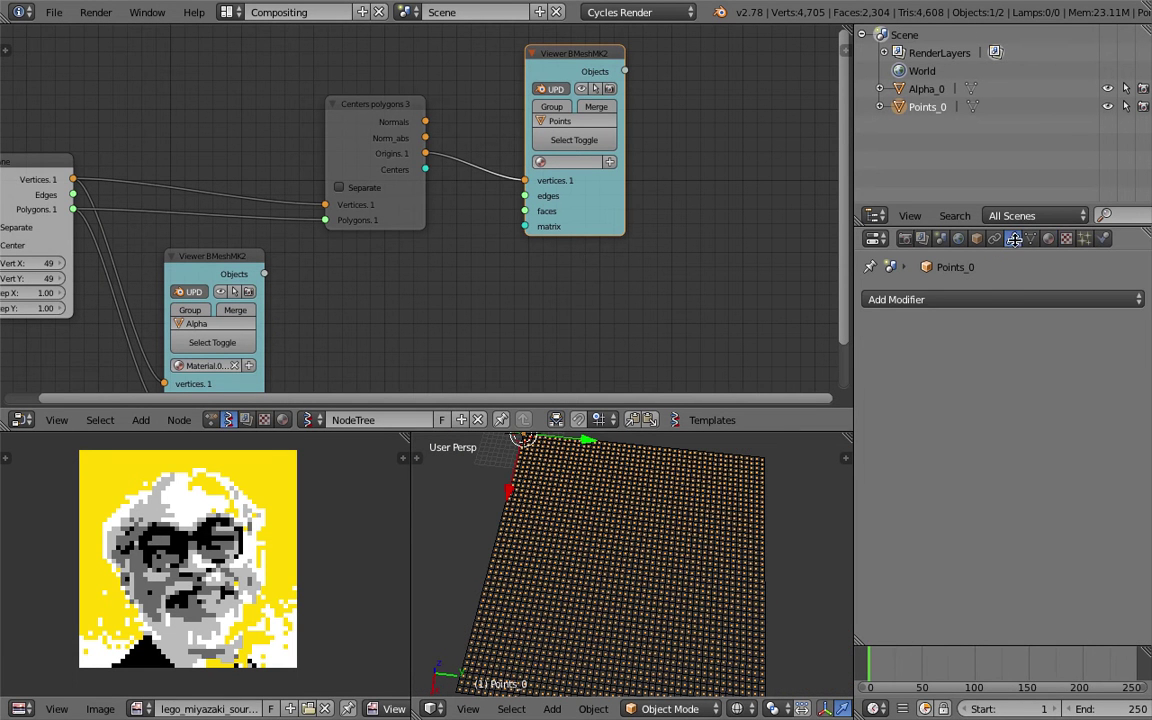
pyautogui.click(988, 300)
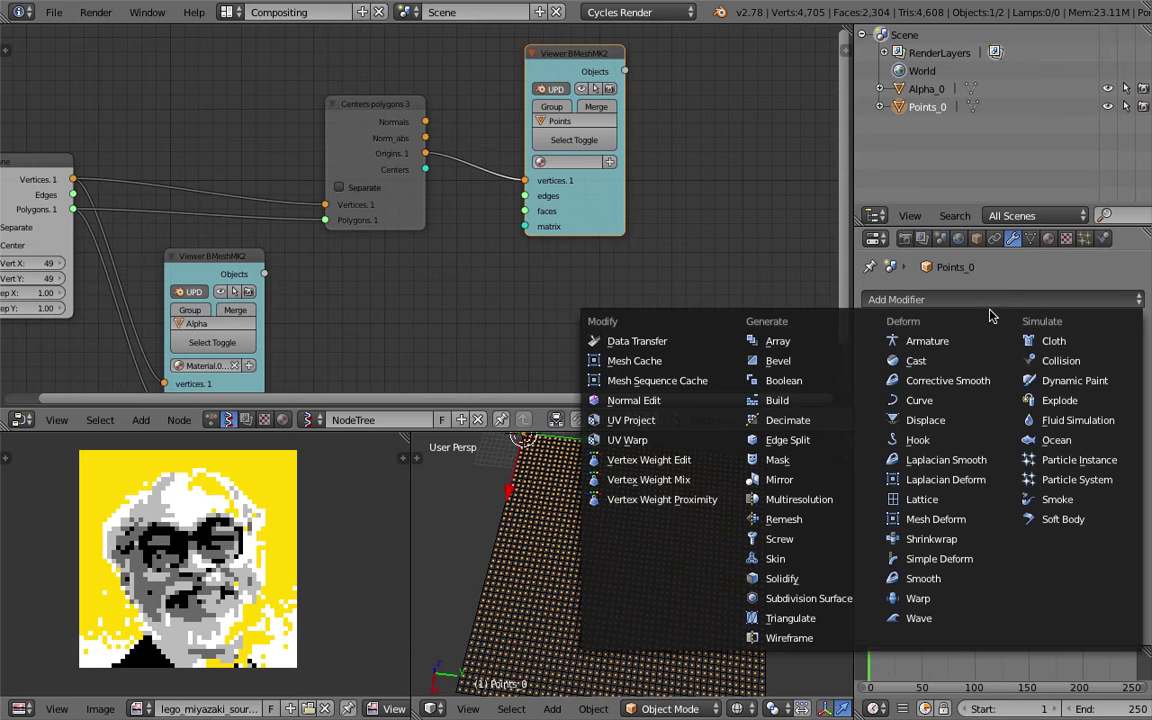
pyautogui.click(960, 420)
pyautogui.moveTo(674, 532); pyautogui.dragTo(707, 525, button='middle')
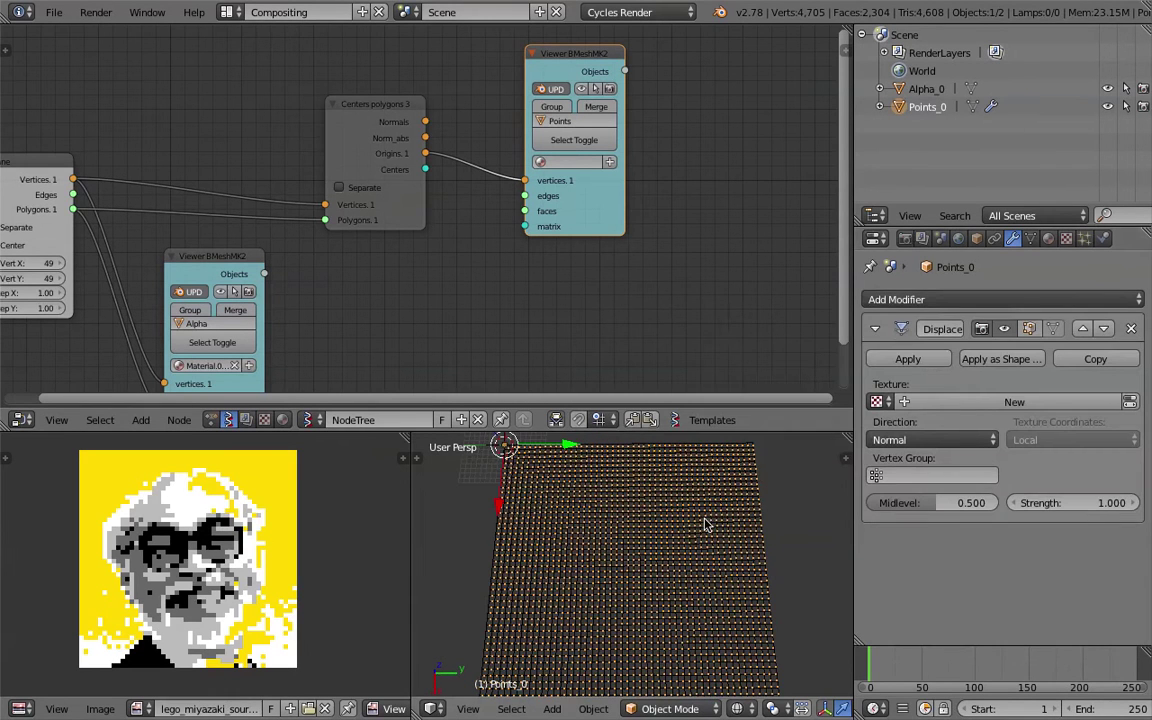
# Step: Create a texture for the Displace modifier and use lego_miyazaki_source.png as its image
pyautogui.click(1070, 403)
pyautogui.click(1129, 402)
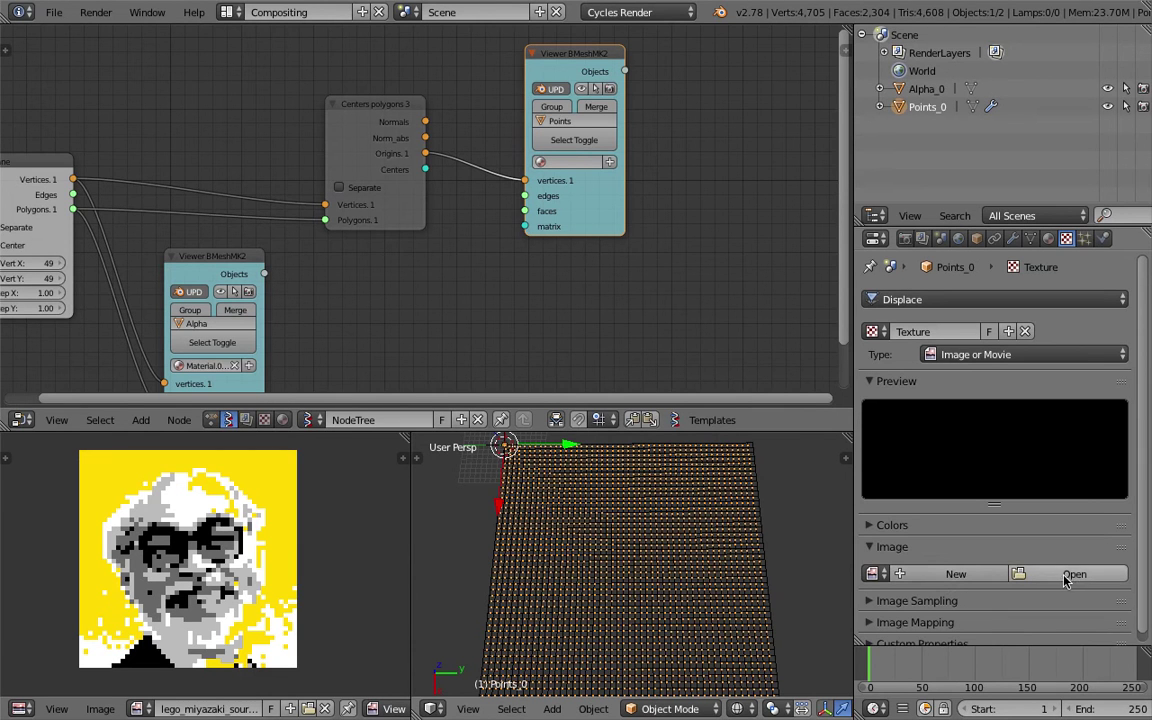
pyautogui.click(872, 574)
pyautogui.click(955, 393)
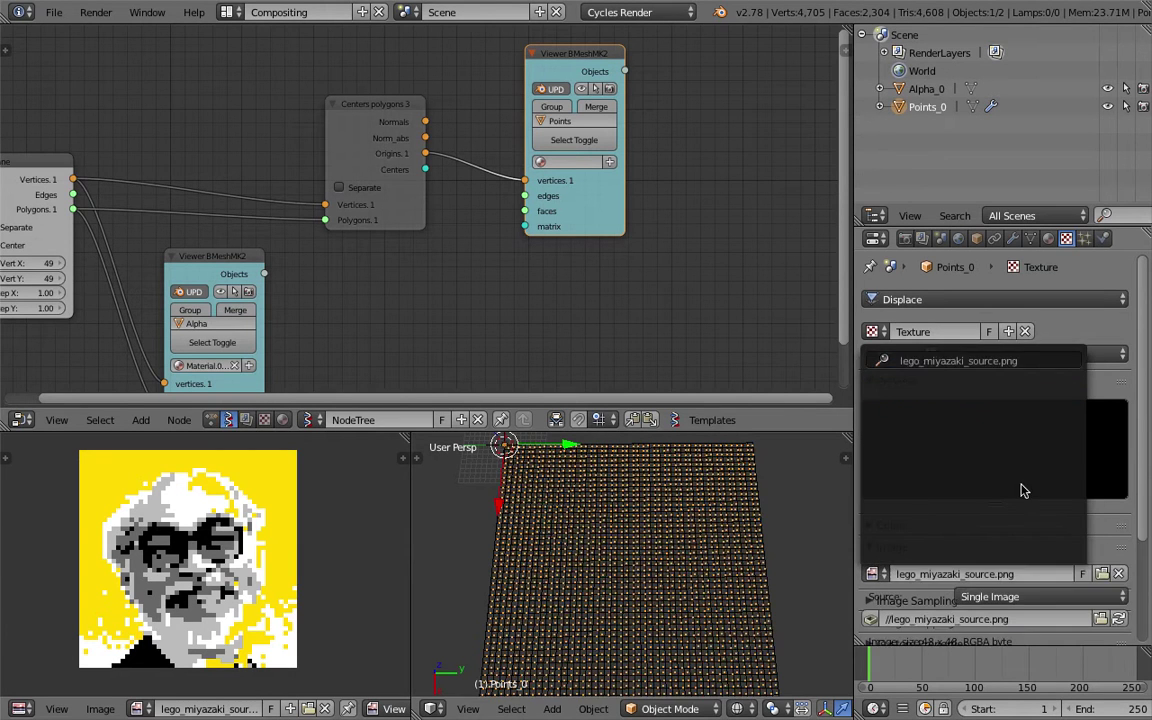
pyautogui.moveTo(763, 582); pyautogui.dragTo(766, 595, button='middle')
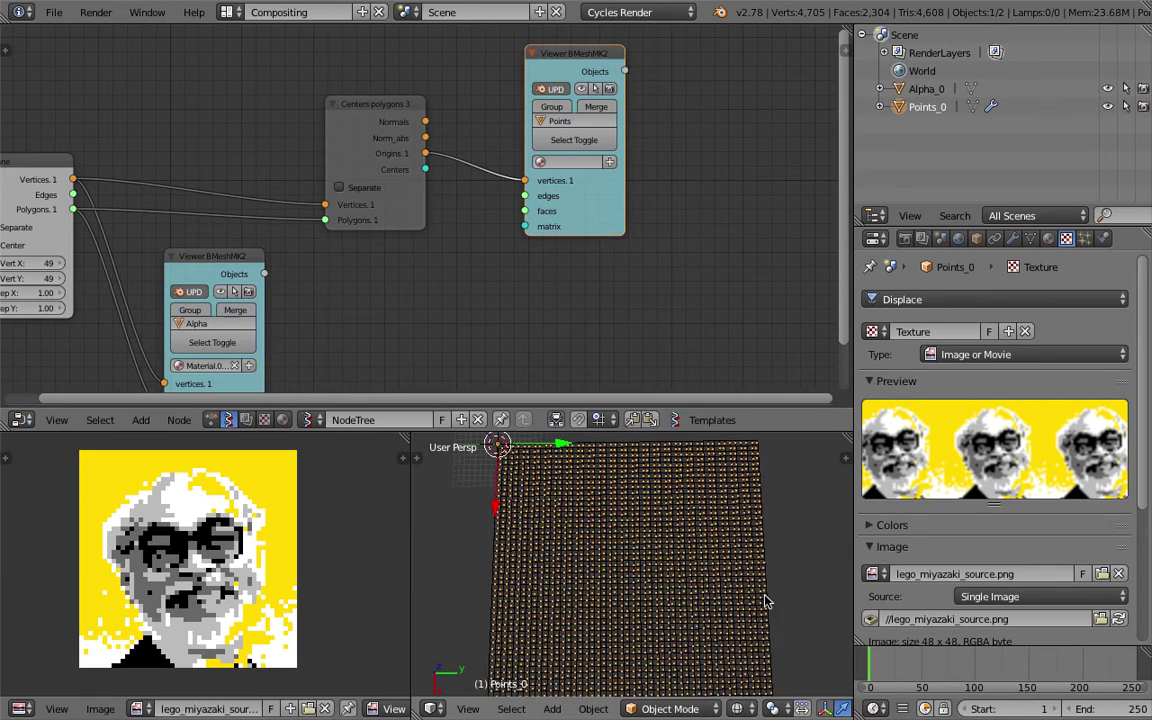
# Step: Add a plane mesh to the scene in top view
pyautogui.click(1012, 238)
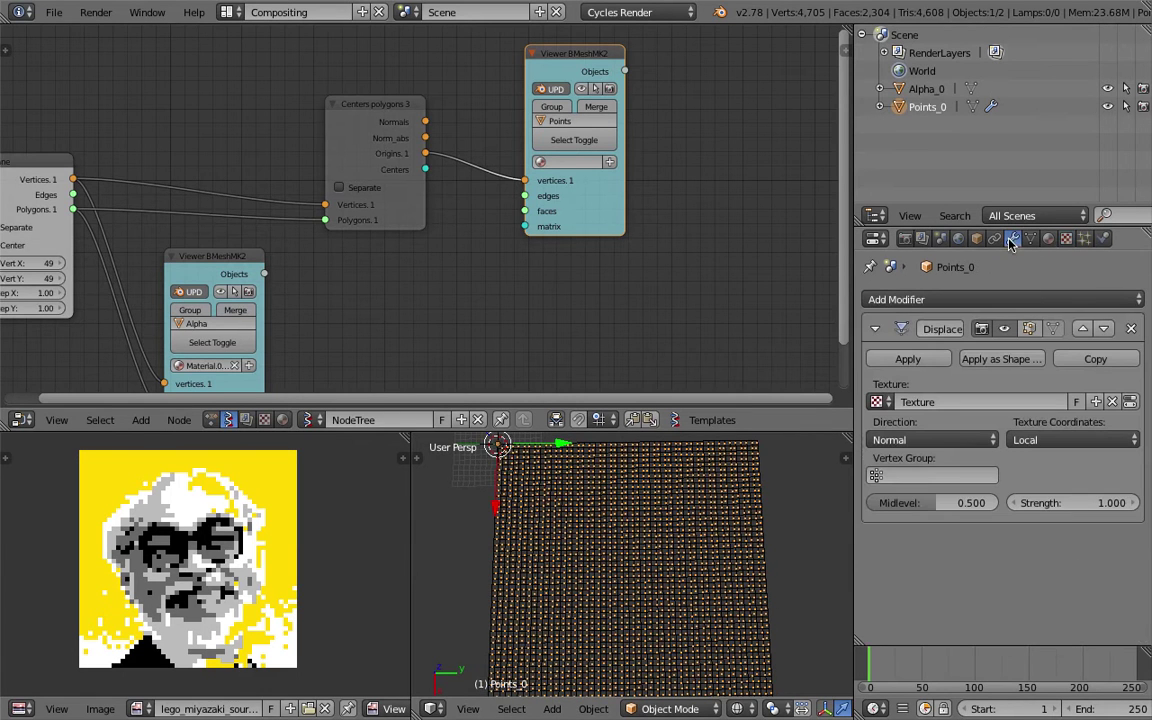
pyautogui.scroll(-4, 728, 558)
pyautogui.click(468, 707)
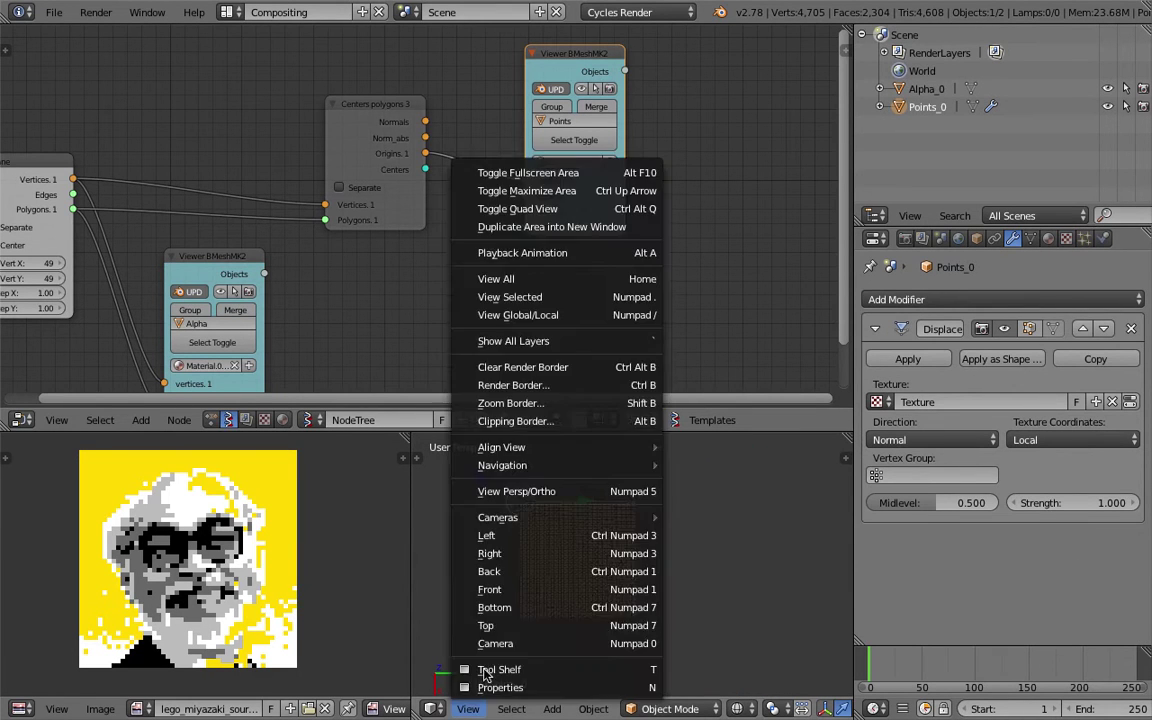
pyautogui.click(488, 625)
pyautogui.keyDown('shift'); pyautogui.moveTo(707, 553); pyautogui.dragTo(697, 543, button='middle'); pyautogui.keyUp('shift')
pyautogui.hotkey('shift', 'a')
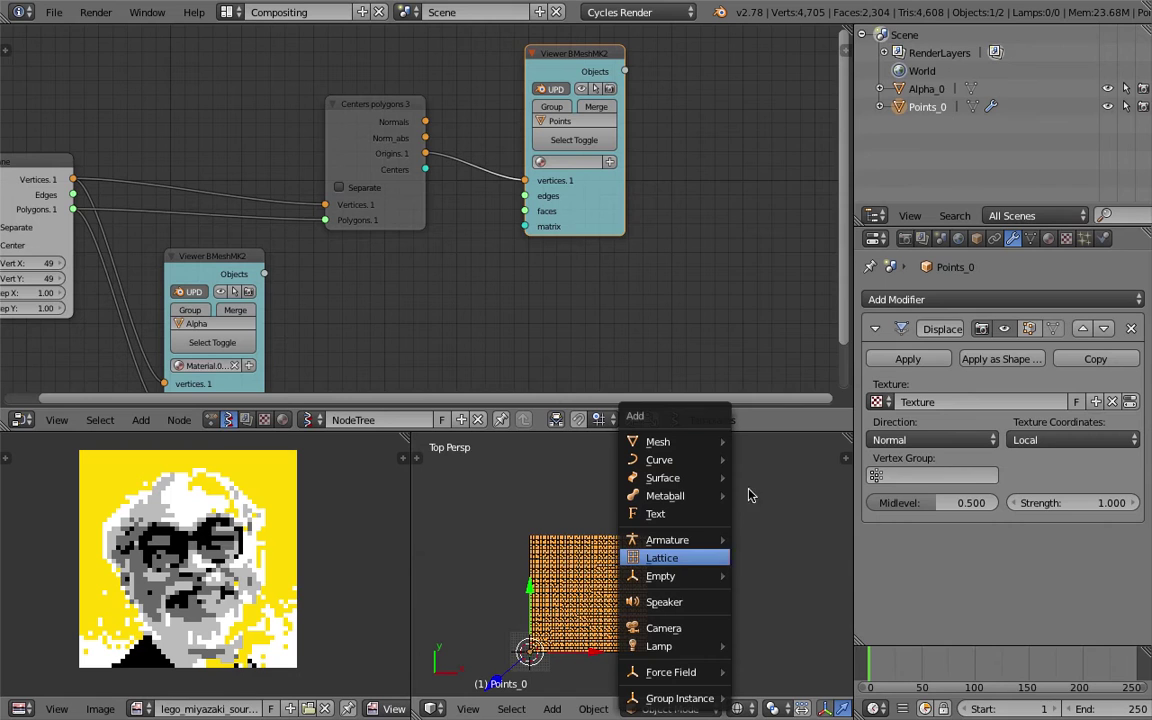
pyautogui.moveTo(660, 441)
pyautogui.click(715, 48)
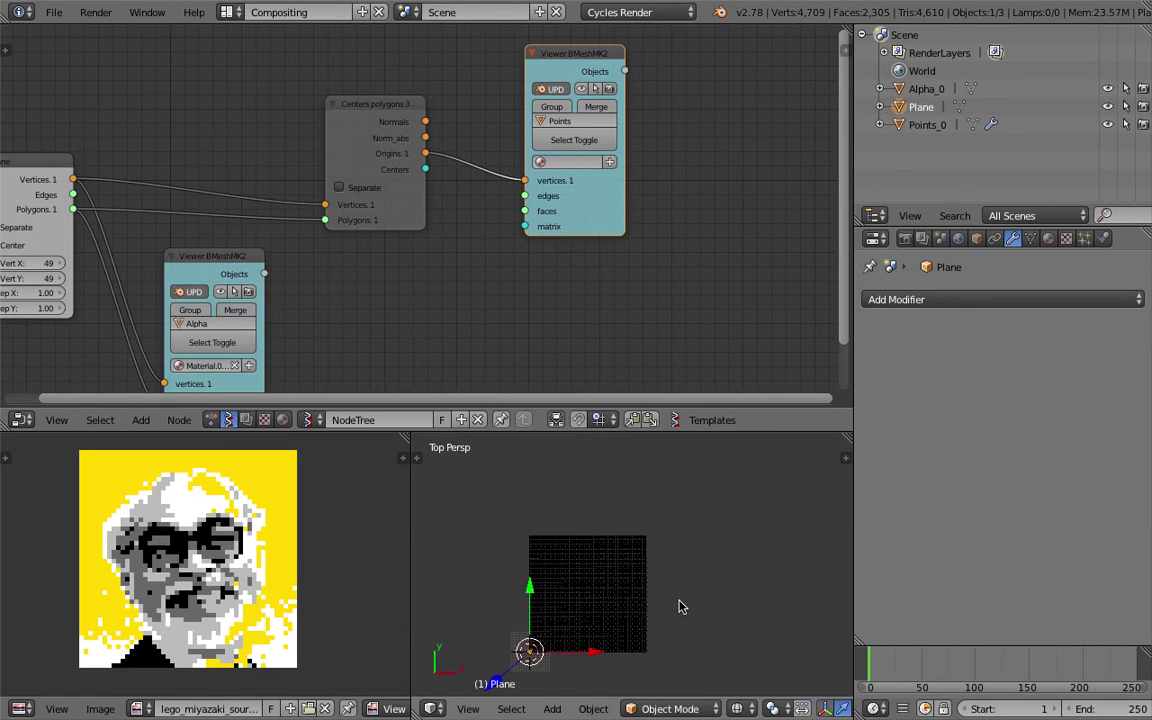
# Step: Enlarge the plane and move it over the point grid until it covers most of the grid
pyautogui.press('g')
pyautogui.click(748, 570)
pyautogui.press('s')
pyautogui.click(758, 645)
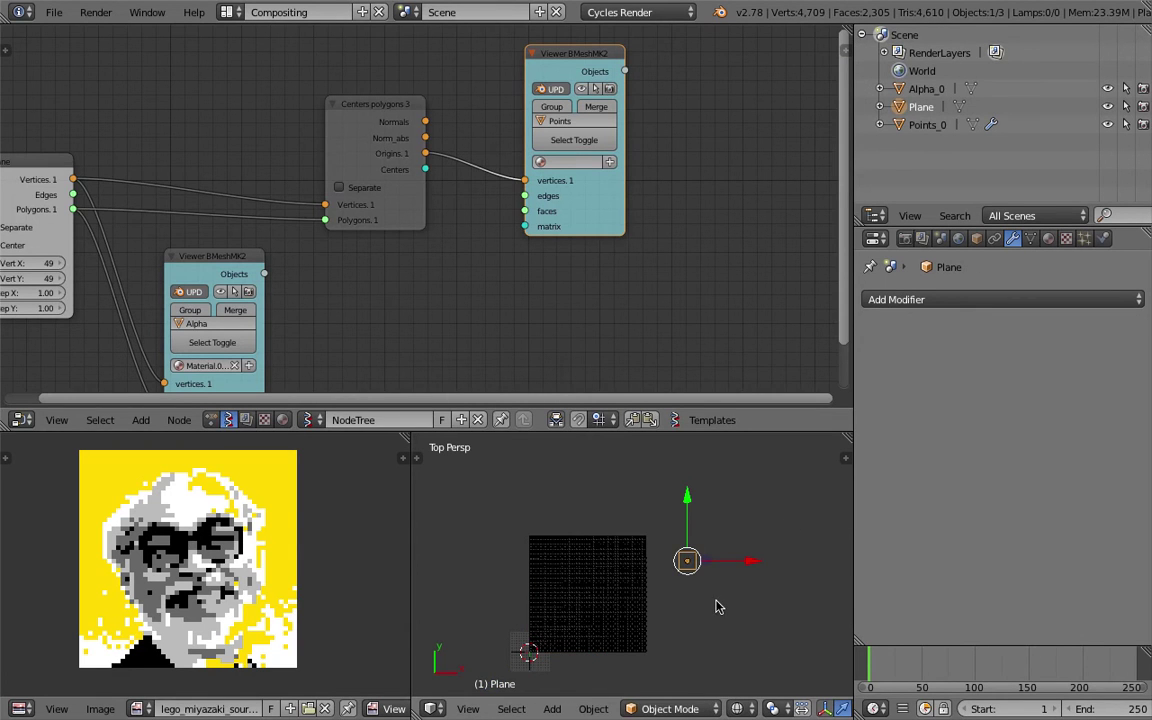
pyautogui.press('s')
pyautogui.click(771, 671)
pyautogui.press('g')
pyautogui.click(637, 670)
pyautogui.press('s')
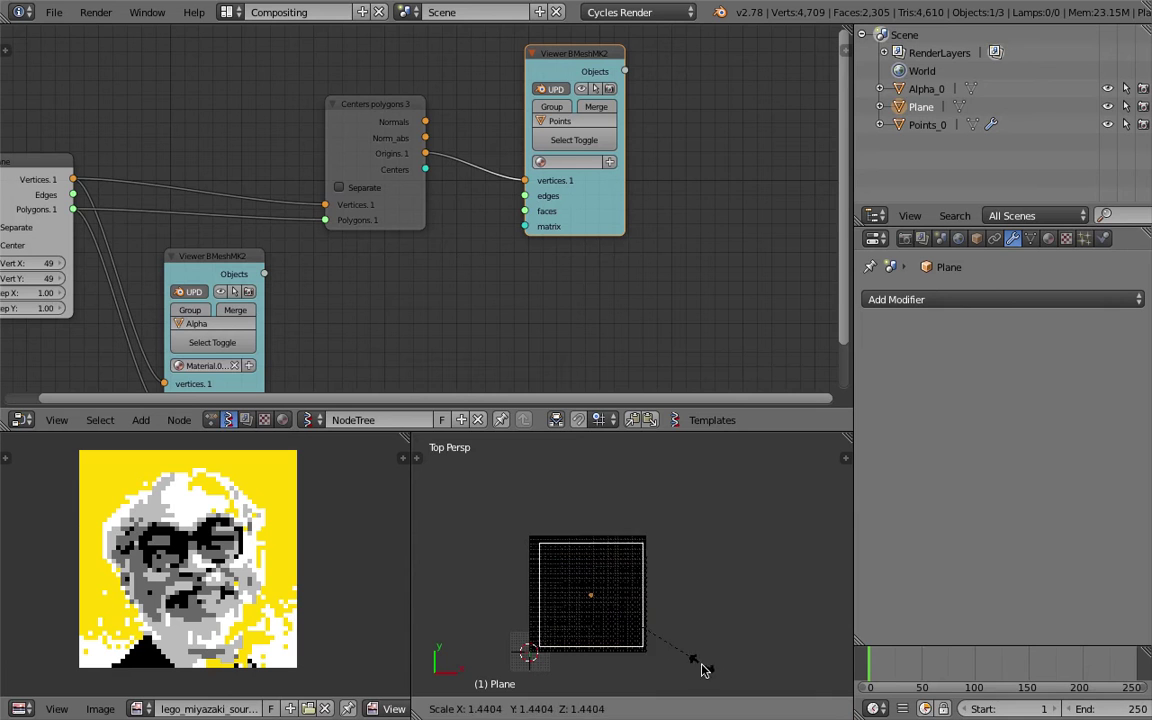
pyautogui.click(699, 664)
# Step: Fine-tune the plane's position and scale so its edges match the outline of the grid
pyautogui.press('g')
pyautogui.click(694, 657)
pyautogui.scroll(5, 697, 653)
pyautogui.keyDown('shift'); pyautogui.moveTo(697, 653); pyautogui.dragTo(747, 572, button='middle'); pyautogui.keyUp('shift')
pyautogui.press('s')
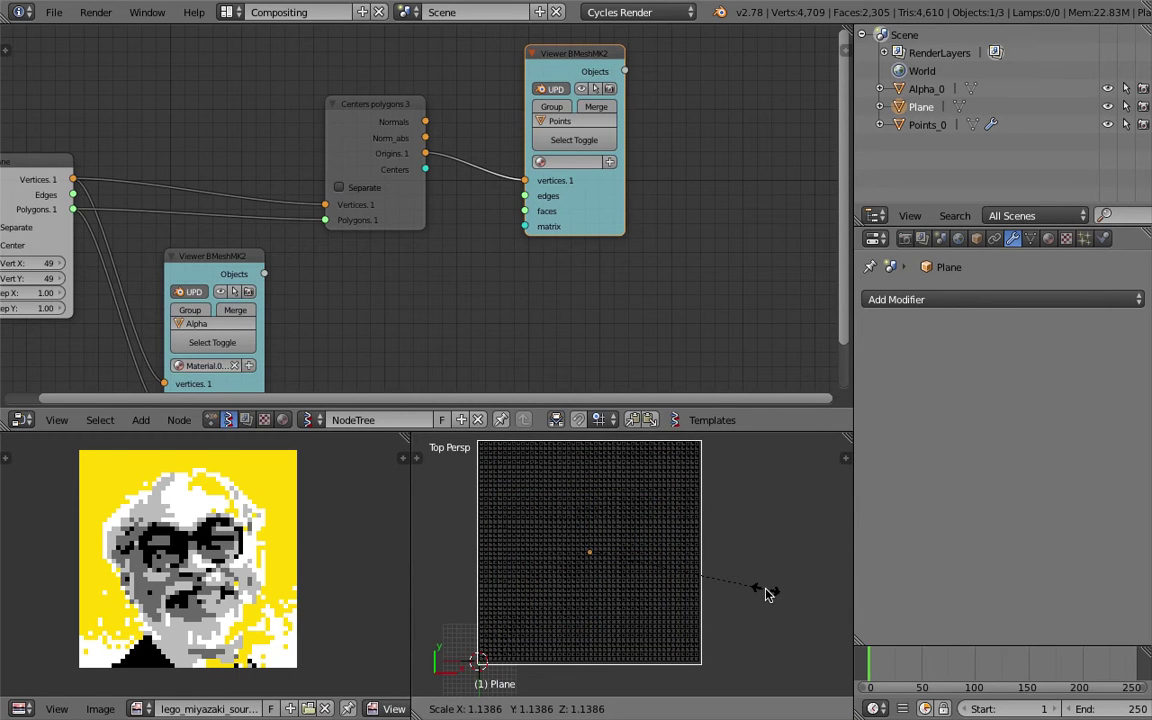
pyautogui.click(766, 594)
pyautogui.scroll(-2, 630, 571)
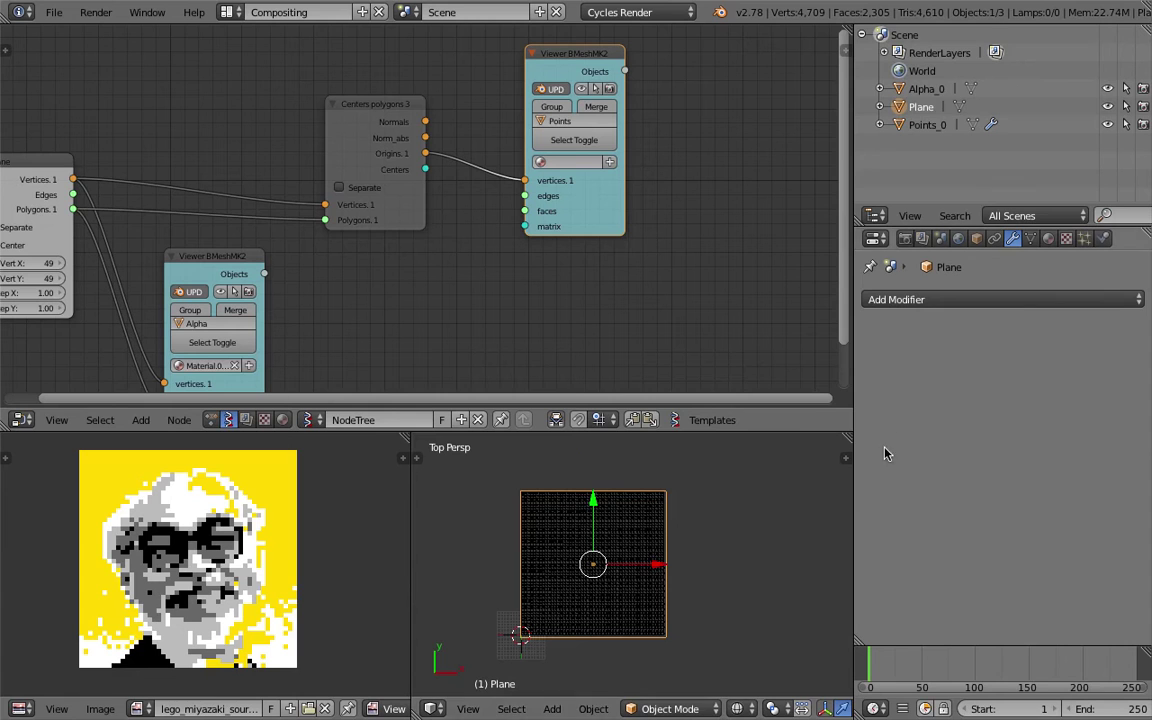
# Step: Display the plane as Wire with Wire and Draw All Edges enabled, and exclude it from rendering
pyautogui.click(977, 238)
pyautogui.scroll(-5, 955, 600)
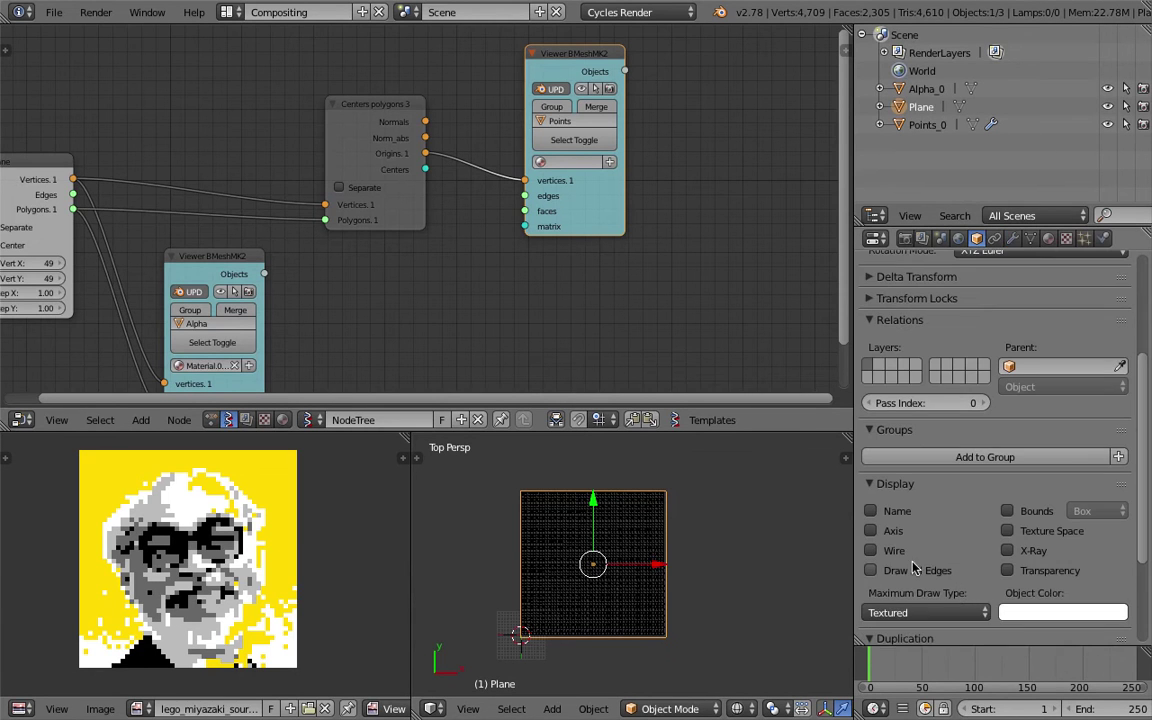
pyautogui.click(920, 613)
pyautogui.click(840, 500)
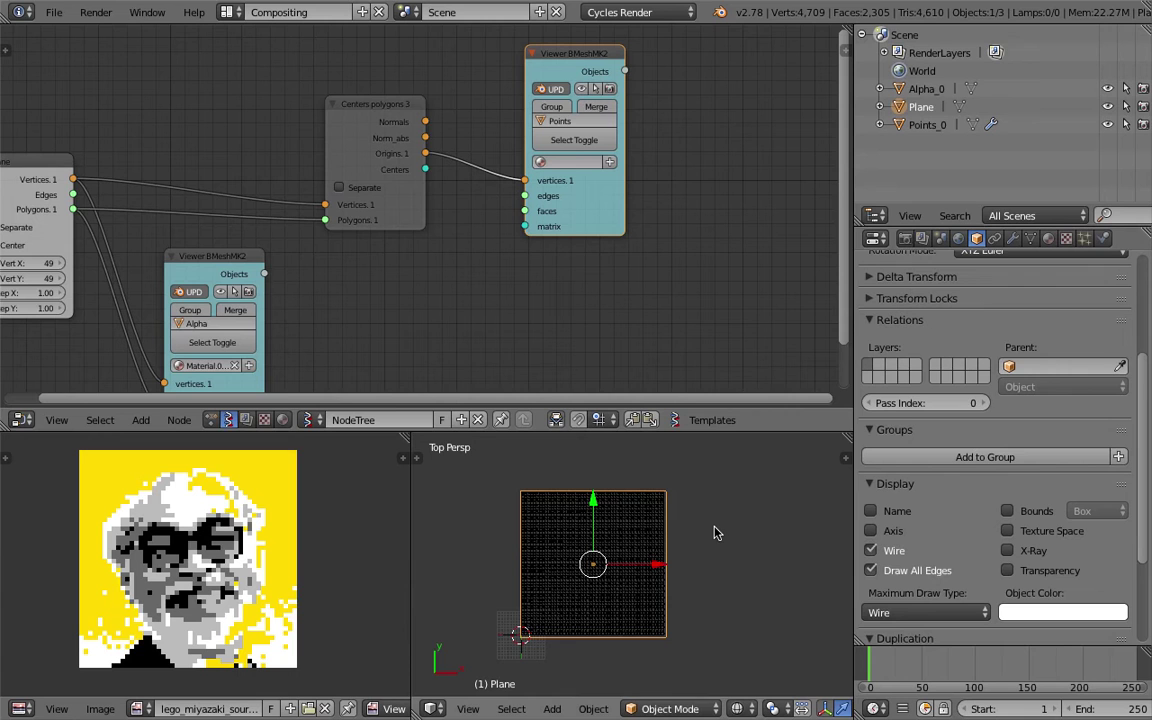
pyautogui.click(1108, 106)
pyautogui.click(1139, 107)
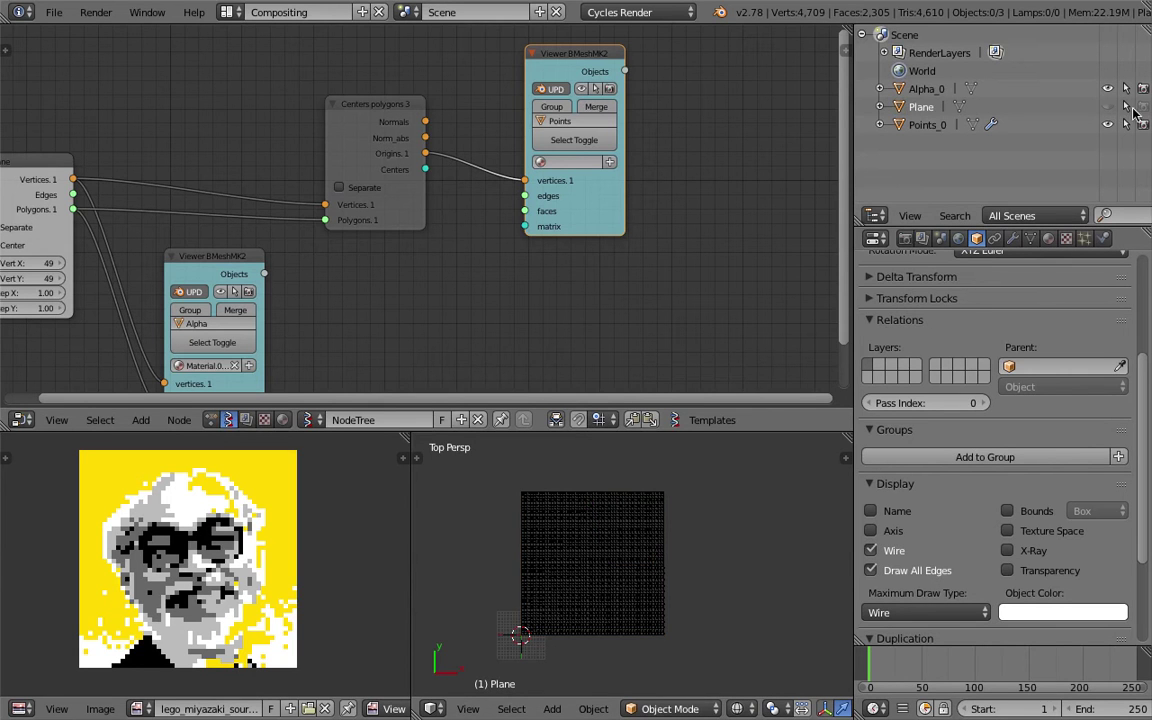
pyautogui.scroll(2, 671, 555)
pyautogui.rightClick(686, 570)
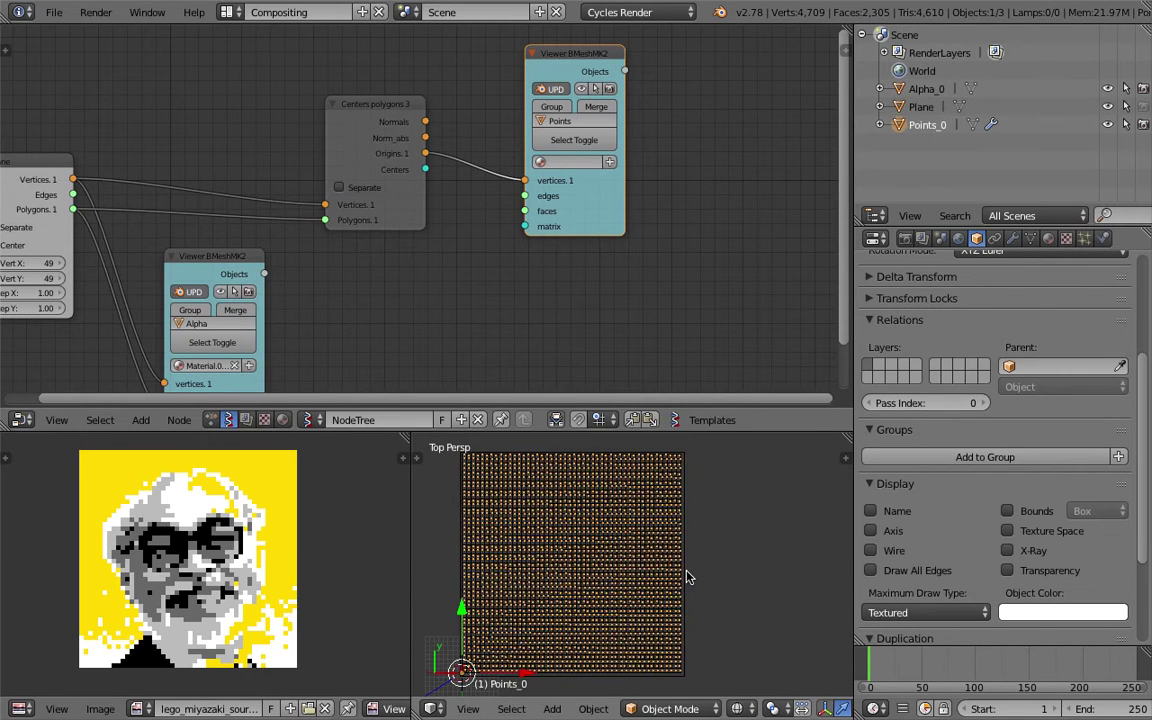
pyautogui.rightClick(687, 570)
pyautogui.keyDown('shift'); pyautogui.moveTo(692, 572); pyautogui.dragTo(703, 565, button='middle'); pyautogui.keyUp('shift')
pyautogui.scroll(2, 703, 565)
pyautogui.scroll(-1, 703, 572)
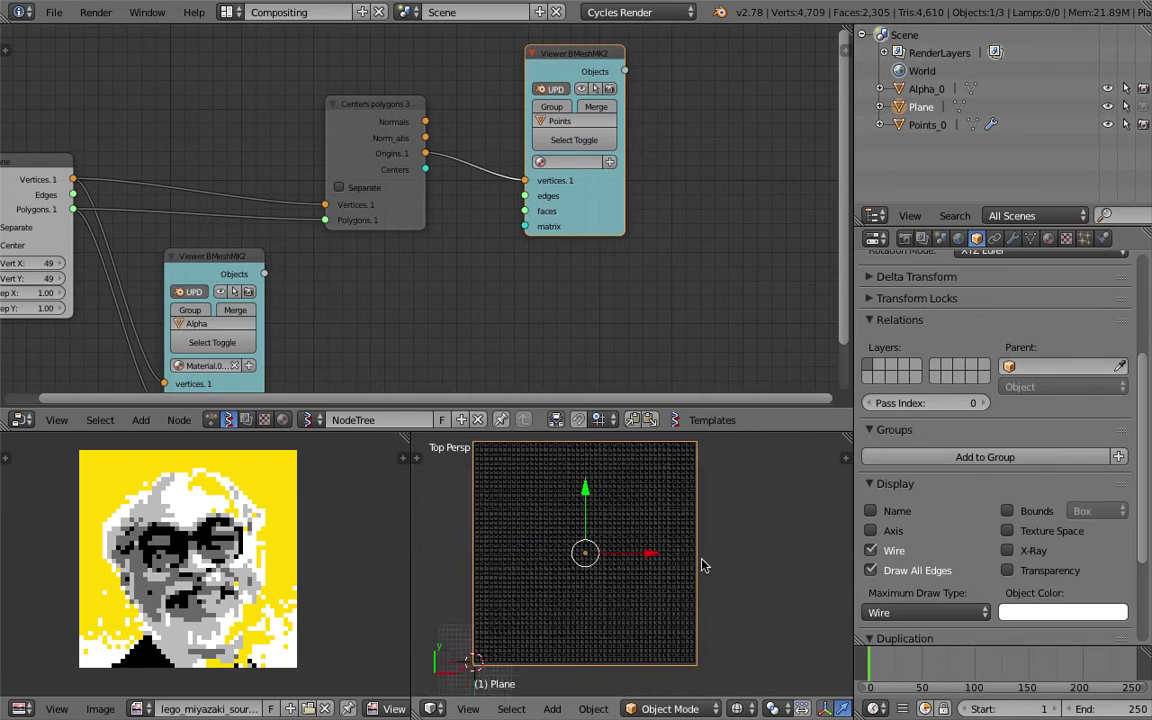
pyautogui.press('s')
pyautogui.press('Escape')
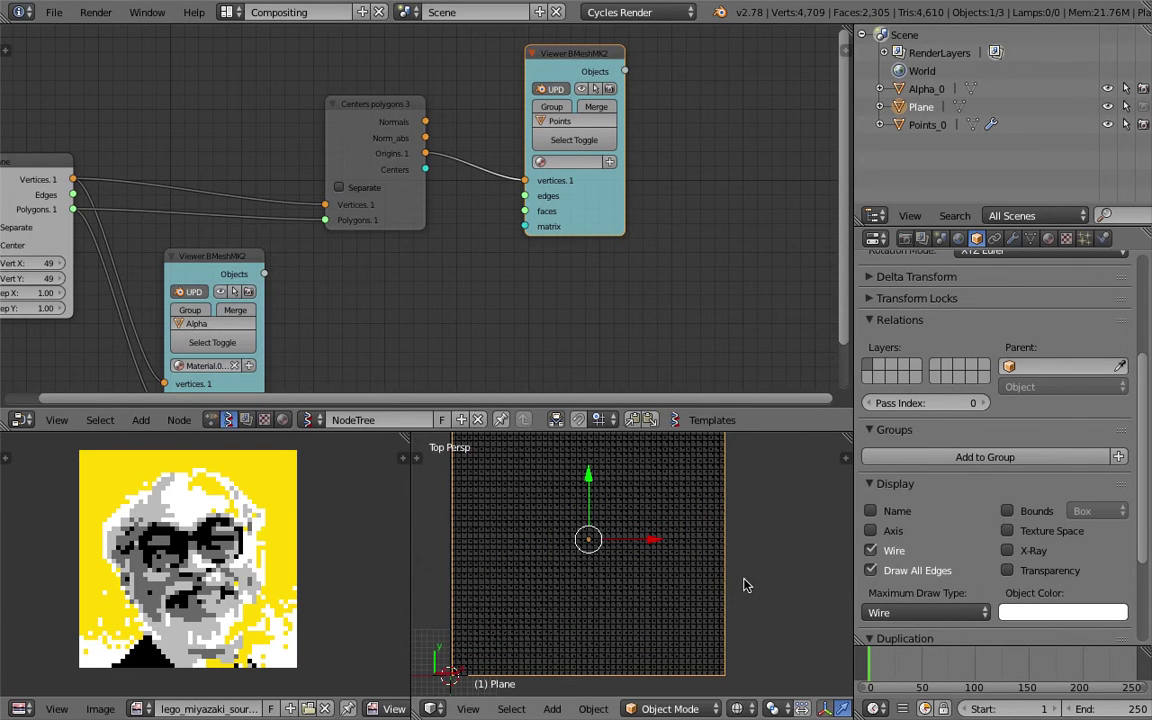
pyautogui.press('g')
pyautogui.press('Escape')
pyautogui.scroll(-1, 735, 569)
pyautogui.keyDown('shift'); pyautogui.moveTo(706, 552); pyautogui.dragTo(724, 564, button='middle'); pyautogui.keyUp('shift')
# Step: Set the Points mesh's Displace texture coordinates to Object, with Plane as the reference object
pyautogui.rightClick(695, 527)
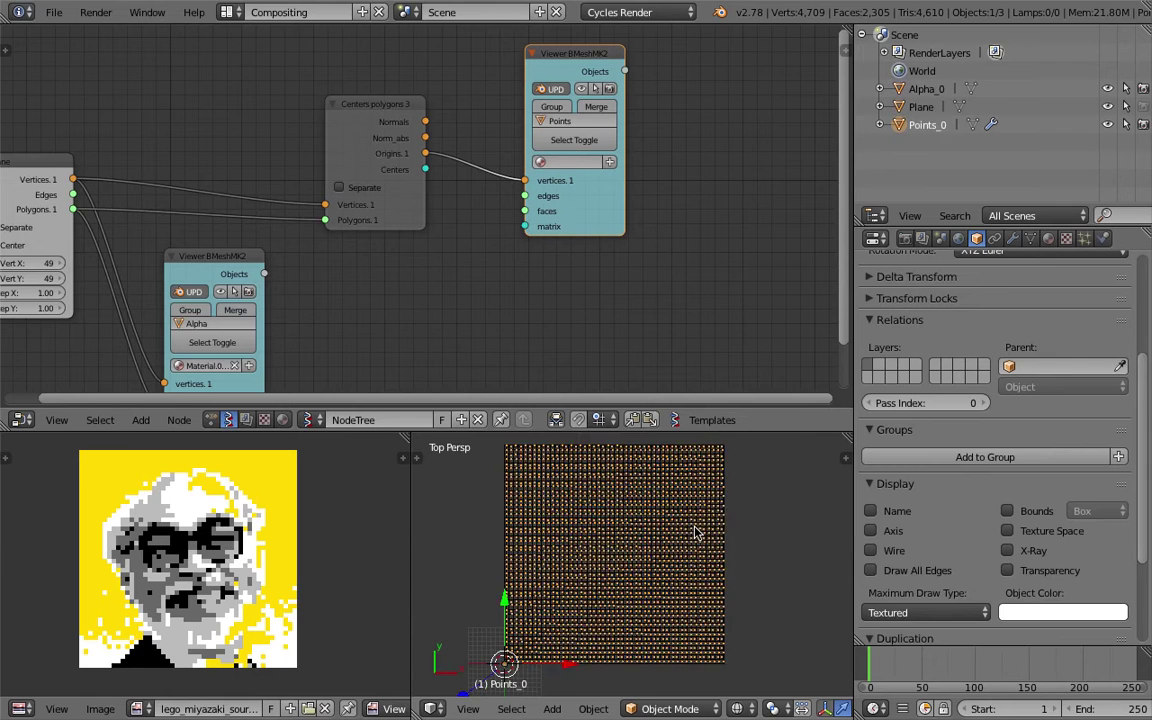
pyautogui.scroll(1, 695, 527)
pyautogui.click(1012, 238)
pyautogui.click(1074, 440)
pyautogui.click(1020, 378)
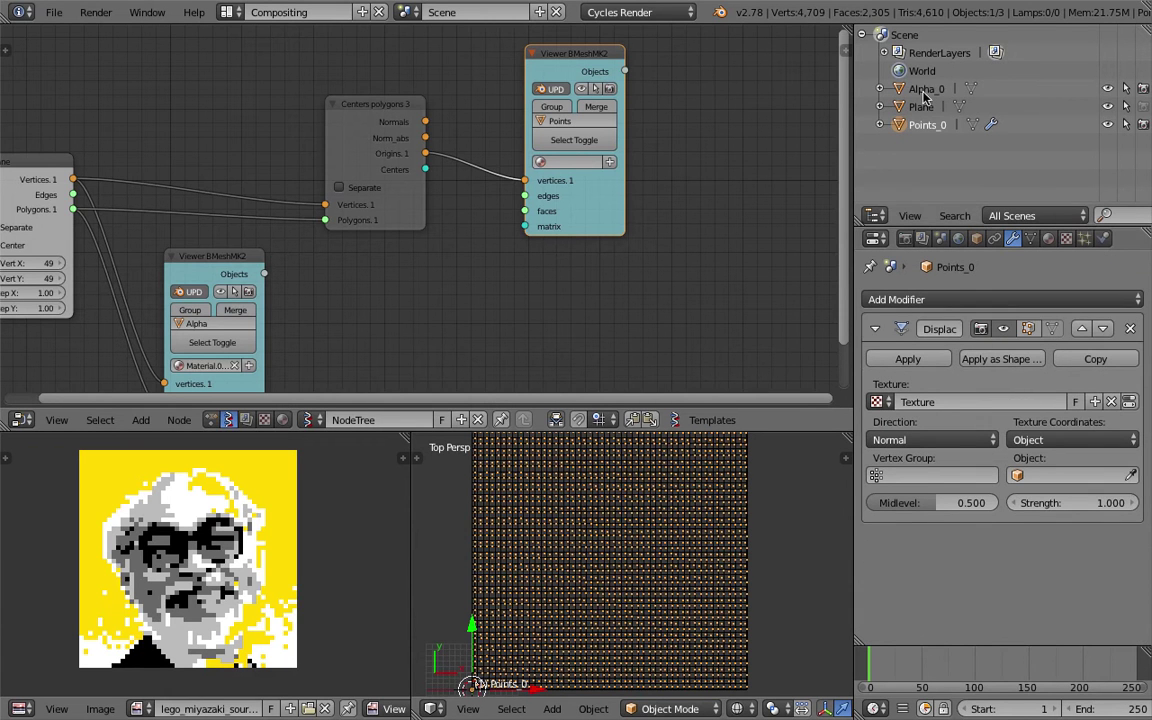
pyautogui.click(1050, 472)
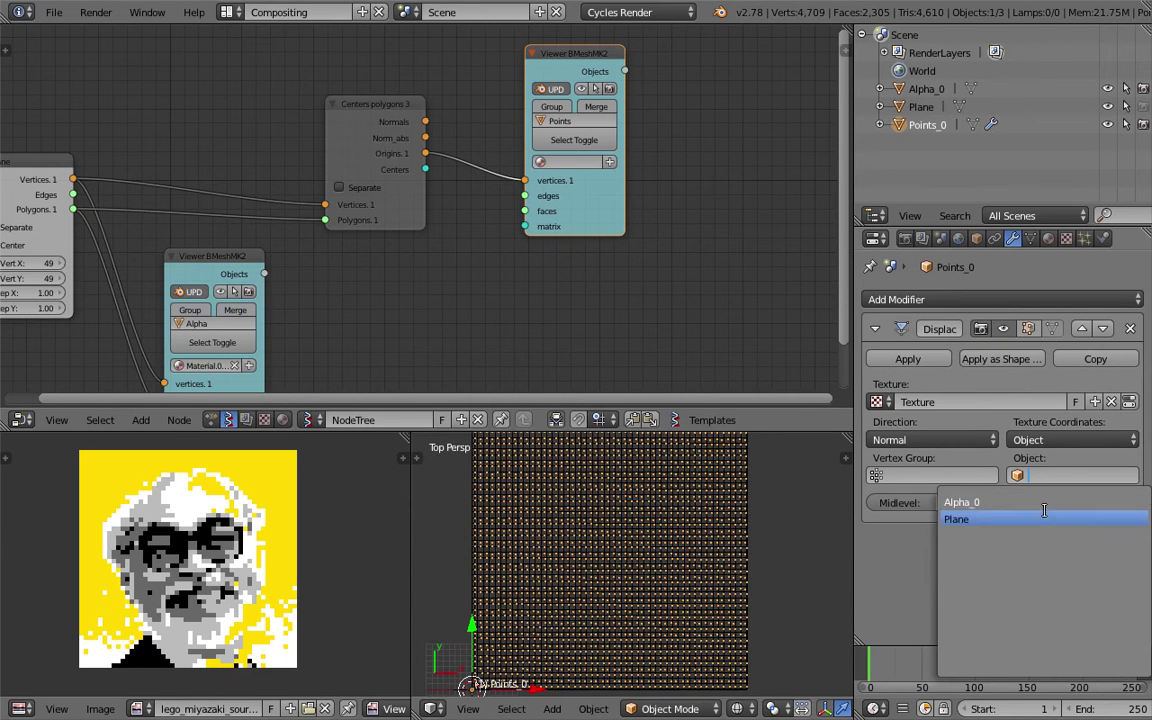
pyautogui.click(1045, 517)
pyautogui.scroll(-2, 759, 600)
pyautogui.scroll(6, 725, 612)
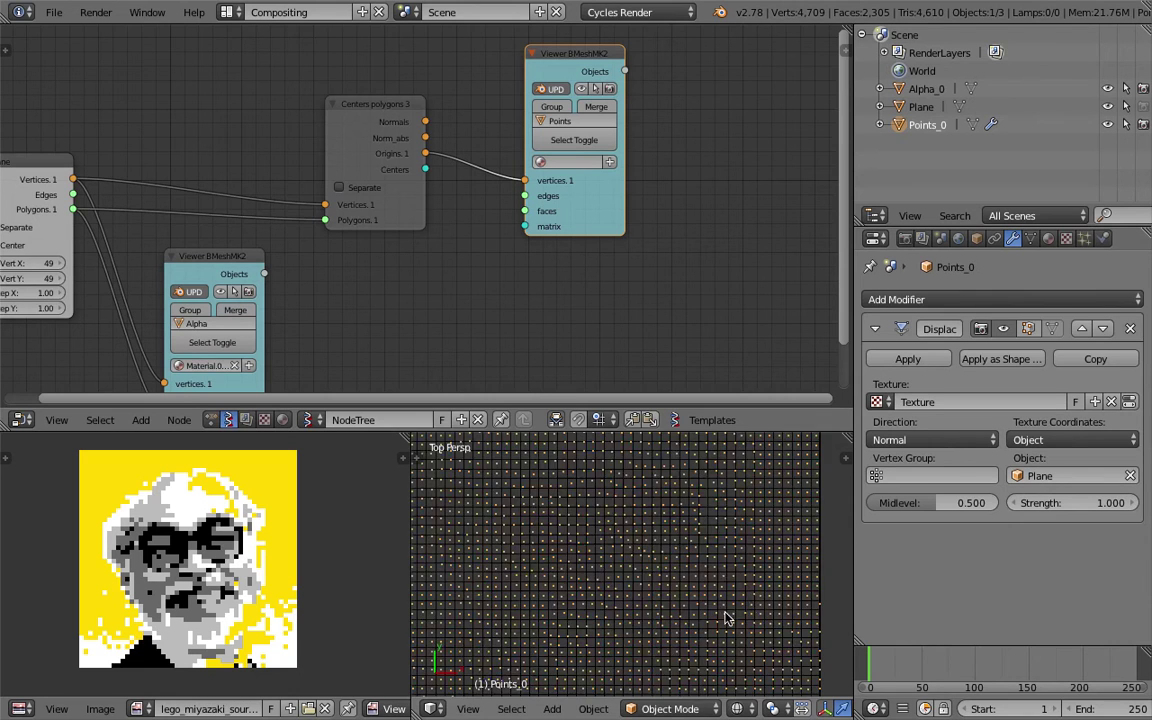
# Step: Set the Points mesh's Displace modifier direction to RGB to XYZ and its midlevel to 0
pyautogui.moveTo(688, 621); pyautogui.dragTo(704, 645, button='middle')
pyautogui.scroll(-9, 697, 590)
pyautogui.scroll(3, 704, 645)
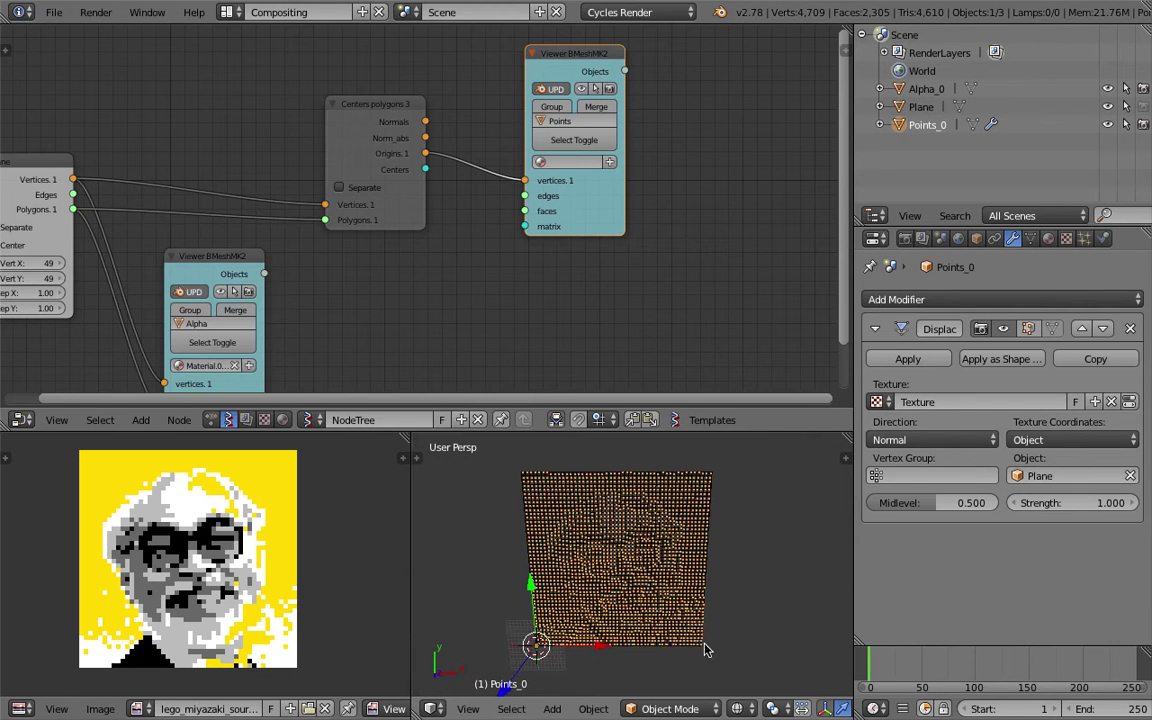
pyautogui.scroll(1, 658, 556)
pyautogui.moveTo(670, 535); pyautogui.dragTo(807, 555, button='middle')
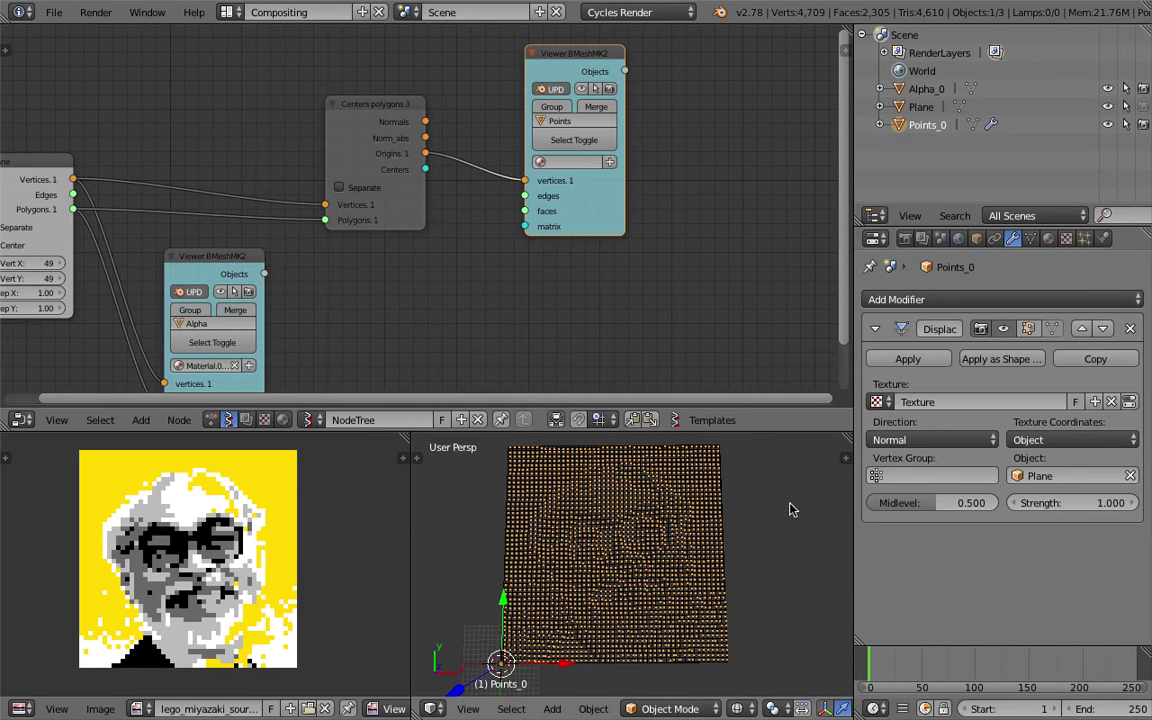
pyautogui.click(947, 440)
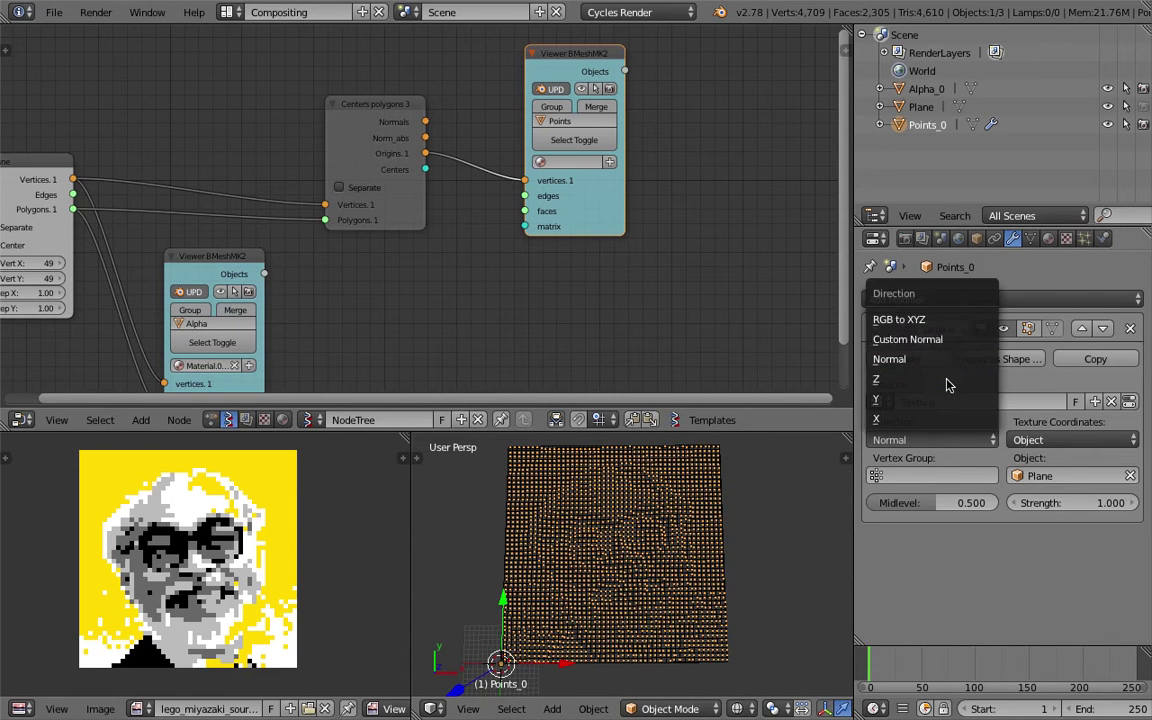
pyautogui.click(923, 326)
pyautogui.moveTo(938, 504); pyautogui.dragTo(866, 504)
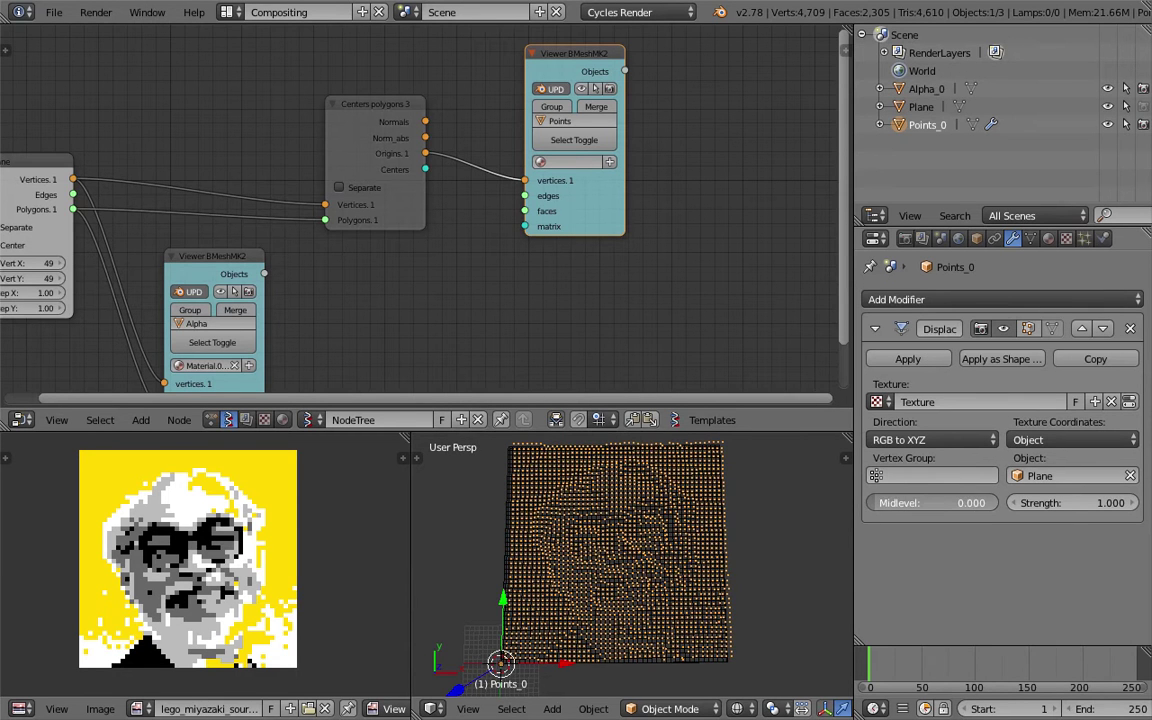
# Step: Save the project over the existing file
pyautogui.moveTo(617, 596); pyautogui.dragTo(640, 579, button='middle')
pyautogui.hotkey('ctrl', 's')
pyautogui.click(640, 579)
pyautogui.scroll(-1, 295, 306)
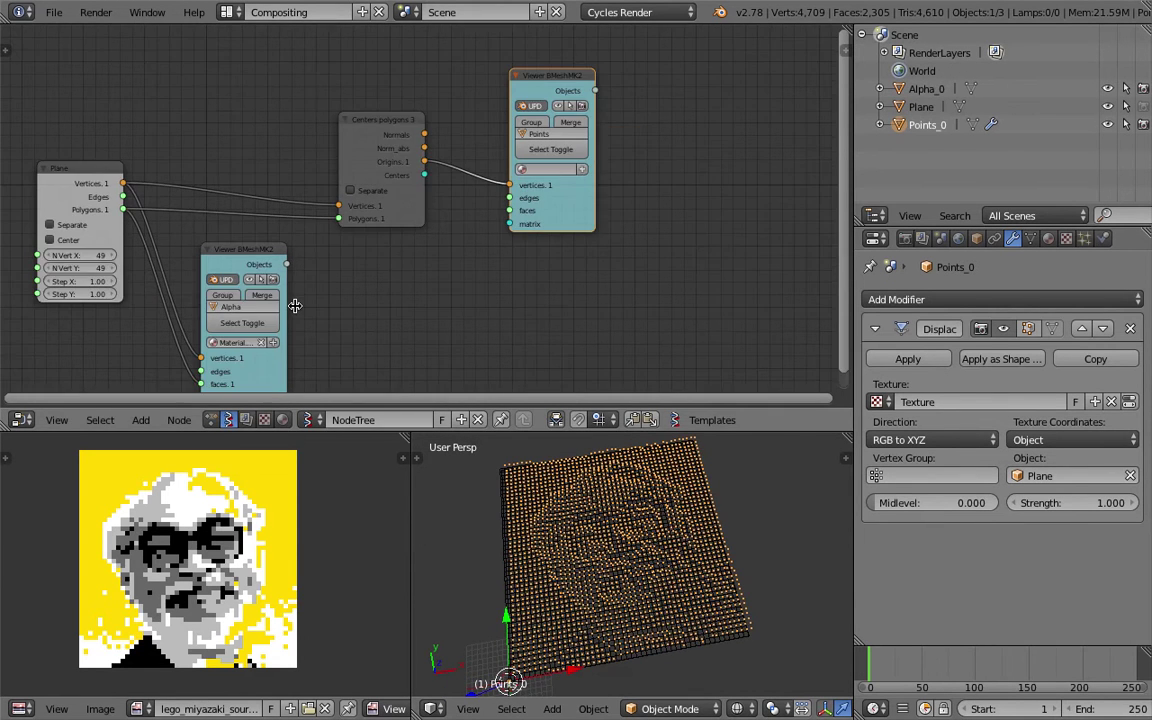
pyautogui.moveTo(295, 306); pyautogui.dragTo(345, 285, button='middle')
pyautogui.scroll(-1, 383, 260)
pyautogui.hotkey('ctrl', 's')
pyautogui.click(383, 260)
# Step: Move the Centers polygons node and the Points viewer node closer to the Plane node, and save the file again
pyautogui.scroll(2, 383, 260)
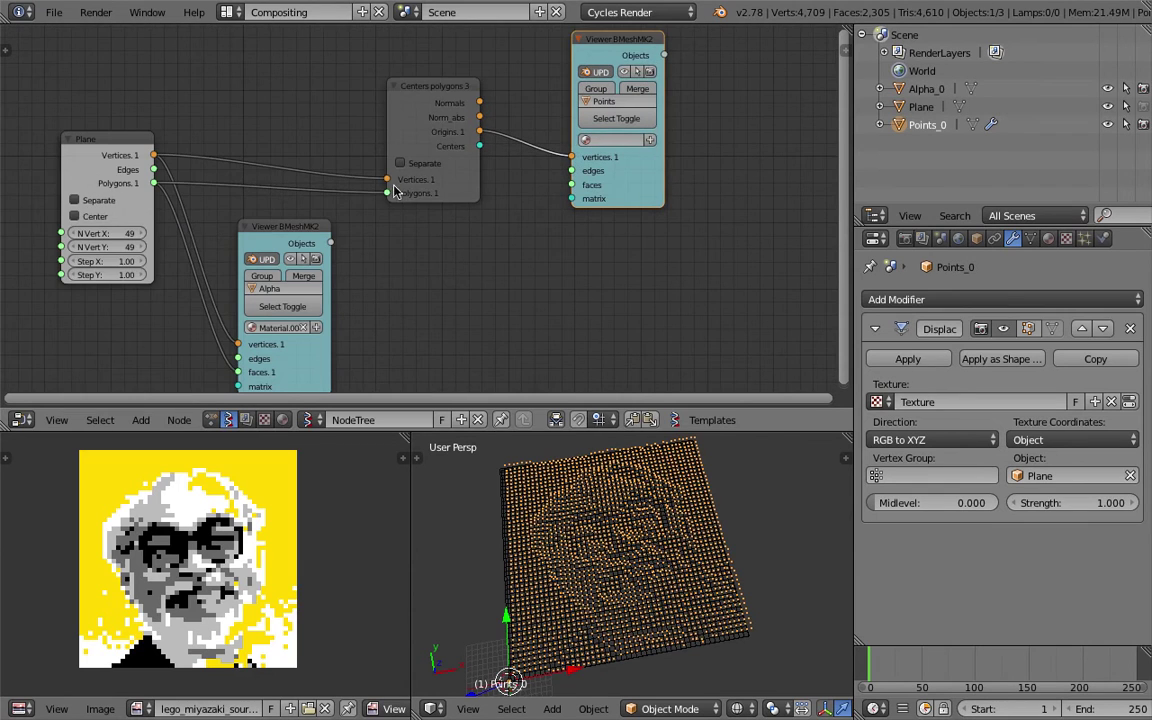
pyautogui.moveTo(467, 199); pyautogui.dragTo(353, 167)
pyautogui.moveTo(621, 193); pyautogui.dragTo(505, 185)
pyautogui.moveTo(599, 217); pyautogui.dragTo(544, 191, button='middle')
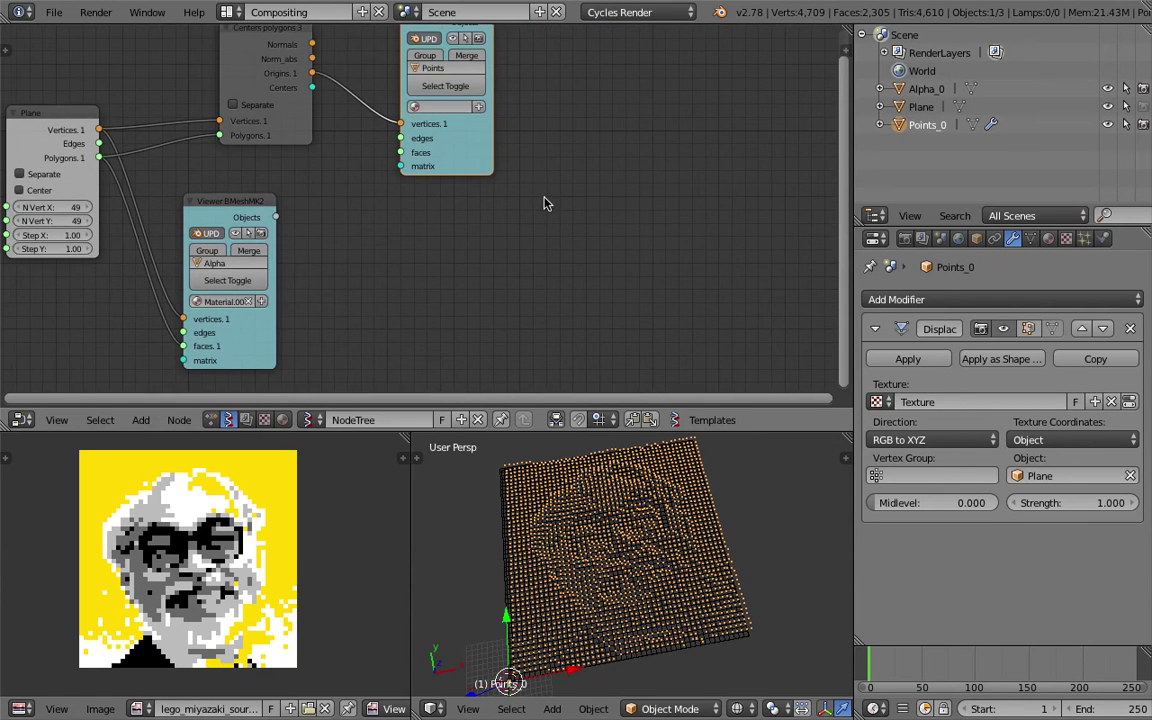
pyautogui.scroll(-1, 545, 203)
pyautogui.press('space')
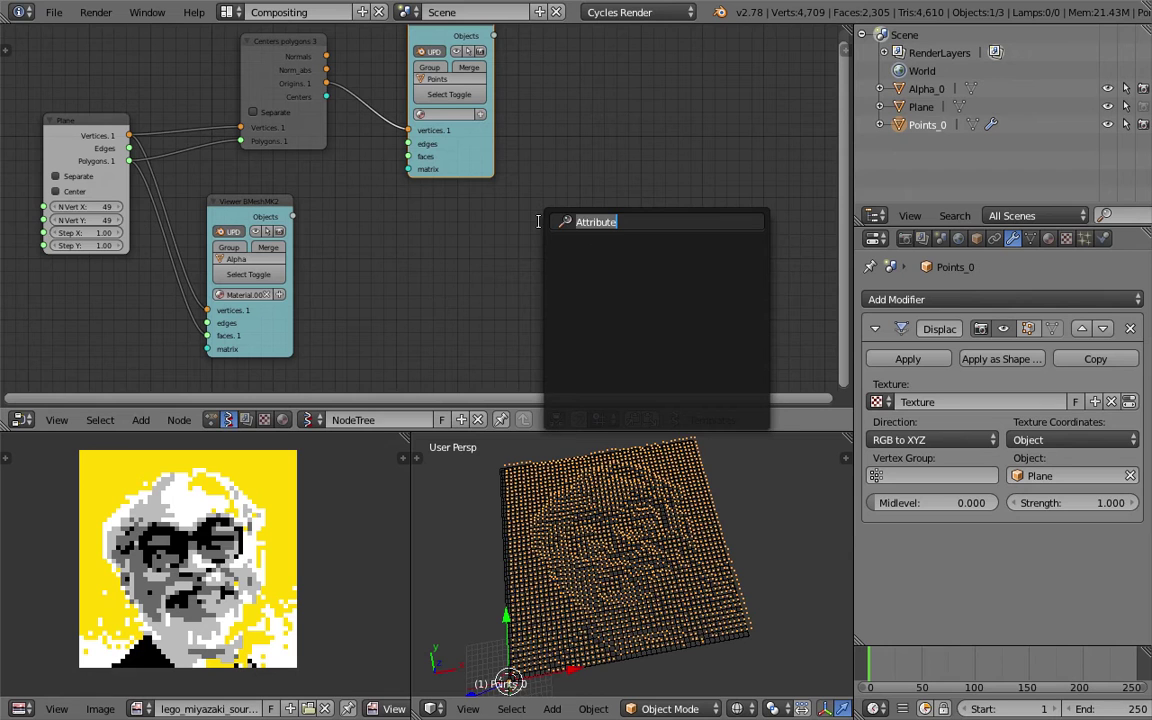
pyautogui.press('Escape')
pyautogui.hotkey('ctrl', 's')
pyautogui.click(424, 226)
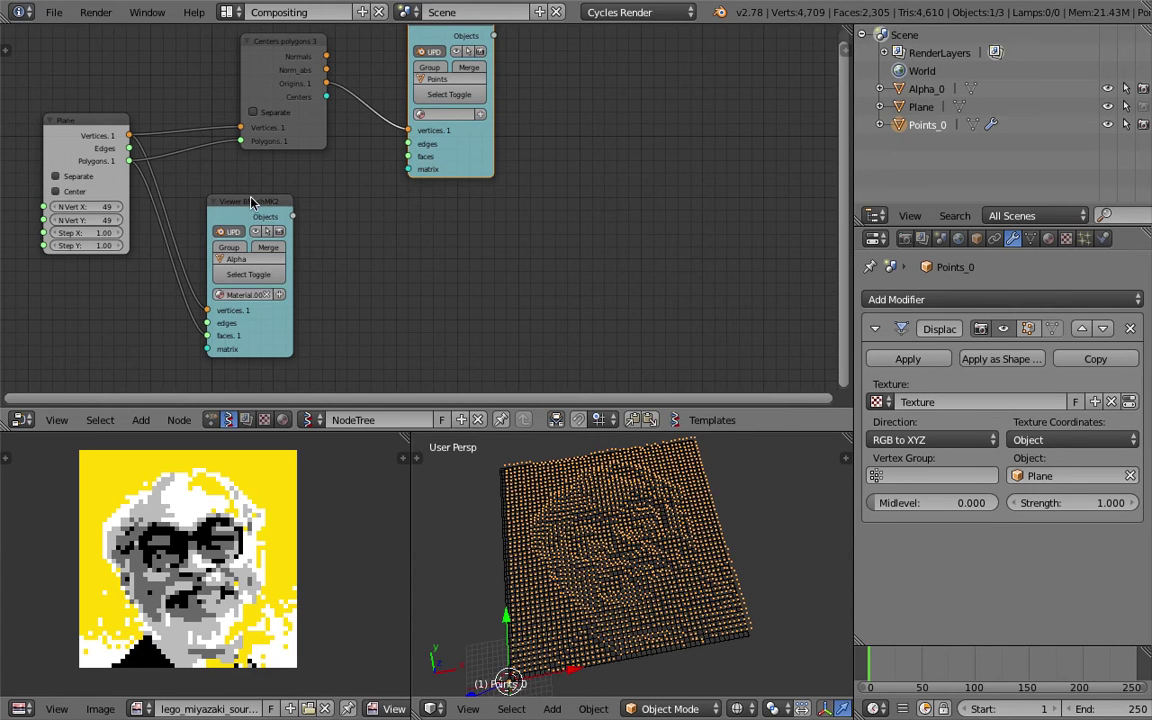
# Step: Add an Objects in mk3 node beside the Points viewer and place a duplicate of it directly below
pyautogui.moveTo(251, 205); pyautogui.dragTo(233, 207, button='middle')
pyautogui.hotkey('shift', 'a')
pyautogui.click(510, 221)
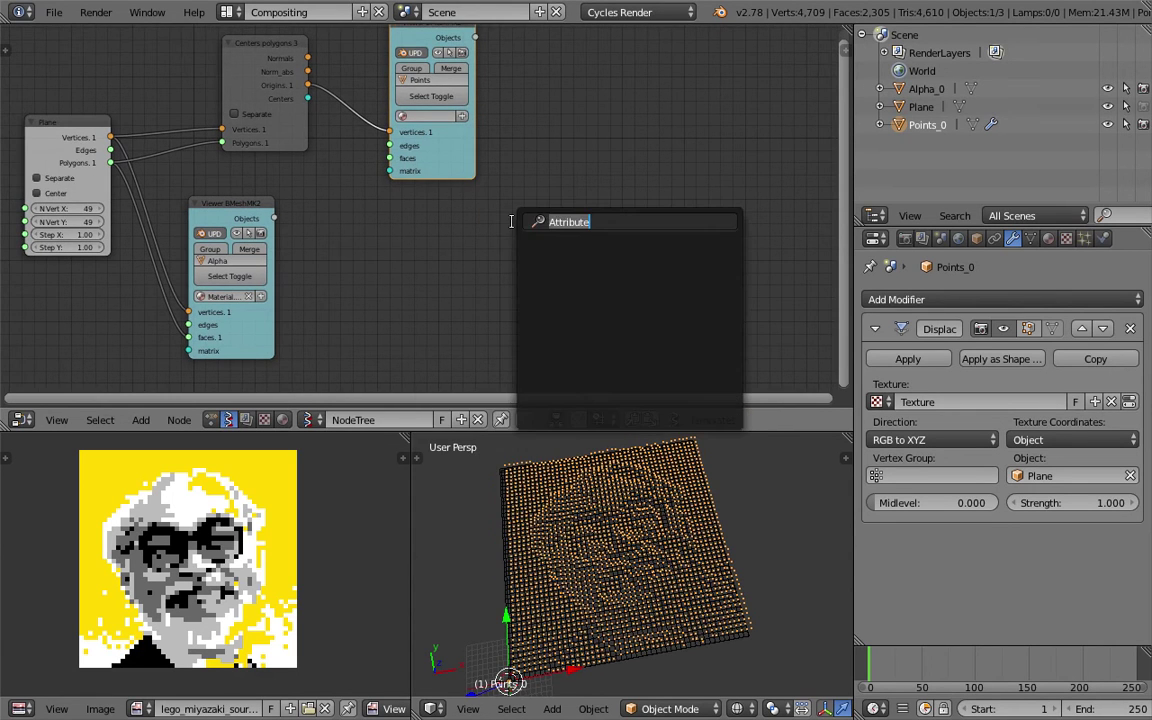
pyautogui.write('objec')
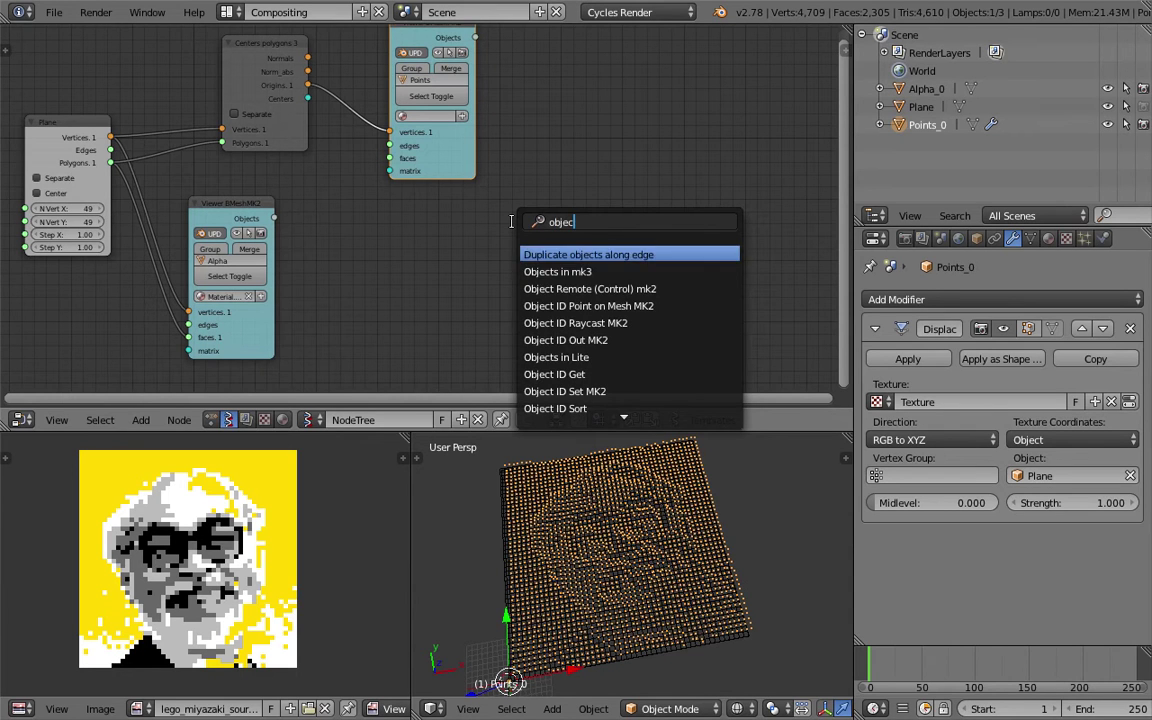
pyautogui.press('Down')
pyautogui.press('Return')
pyautogui.click(550, 82)
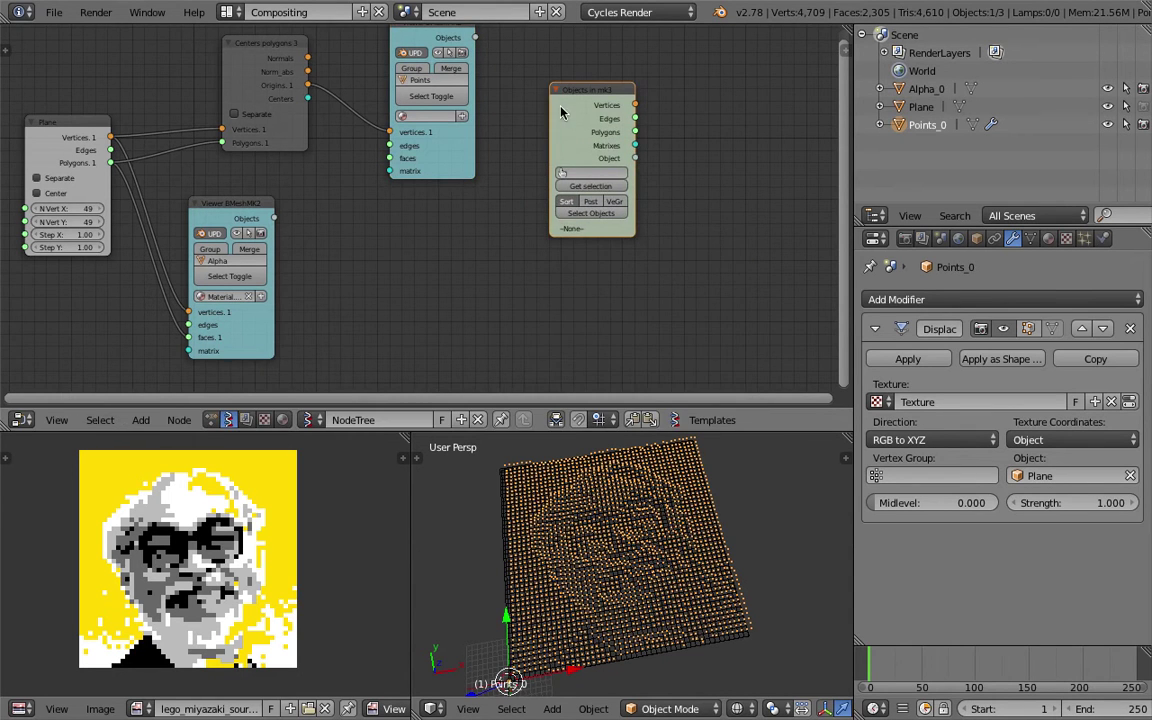
pyautogui.moveTo(600, 142); pyautogui.dragTo(571, 123, button='middle')
pyautogui.hotkey('shift', 'd')
pyautogui.click(562, 302)
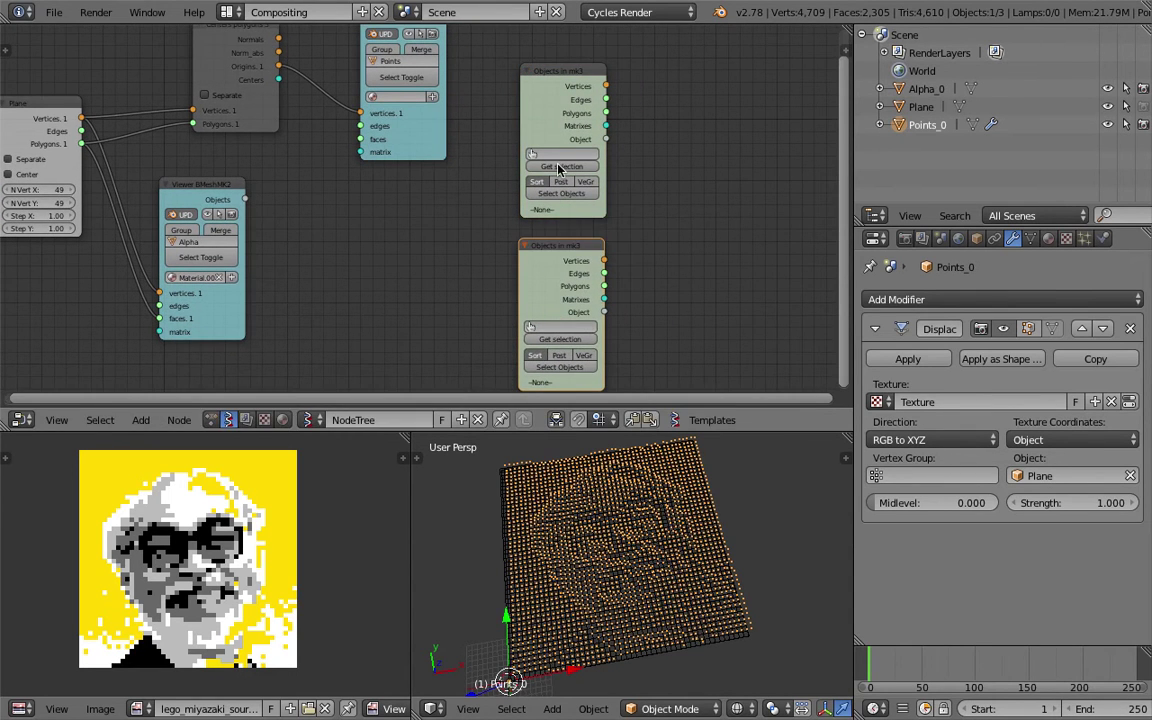
# Step: Load the selected Points_0 object into both Objects in nodes and enable Post on the lower one
pyautogui.click(576, 339)
pyautogui.moveTo(663, 238); pyautogui.dragTo(626, 148, button='middle')
pyautogui.scroll(3, 556, 284)
pyautogui.click(550, 279)
# Step: Add a Vector Math MK2 node beside the Objects in nodes and set its function to Sub
pyautogui.scroll(-1, 660, 232)
pyautogui.moveTo(709, 192); pyautogui.dragTo(525, 292, button='middle')
pyautogui.scroll(-2, 551, 256)
pyautogui.hotkey('shift', 'a')
pyautogui.click(530, 176)
pyautogui.write('vector m')
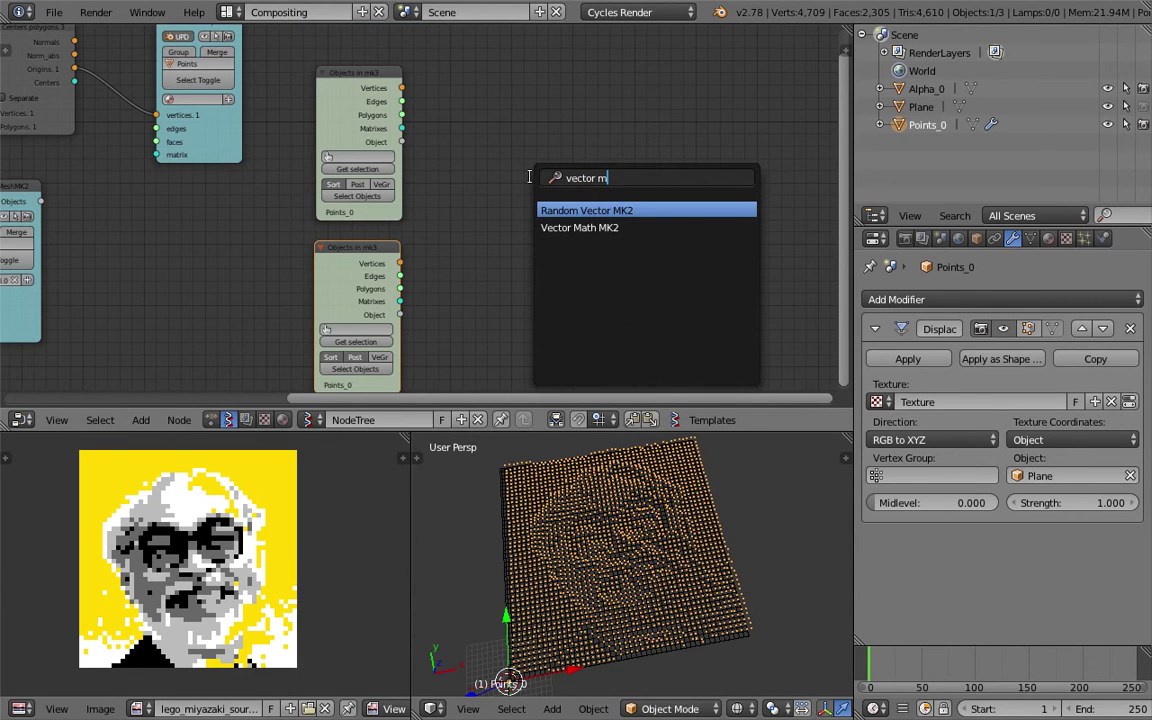
pyautogui.press('Down')
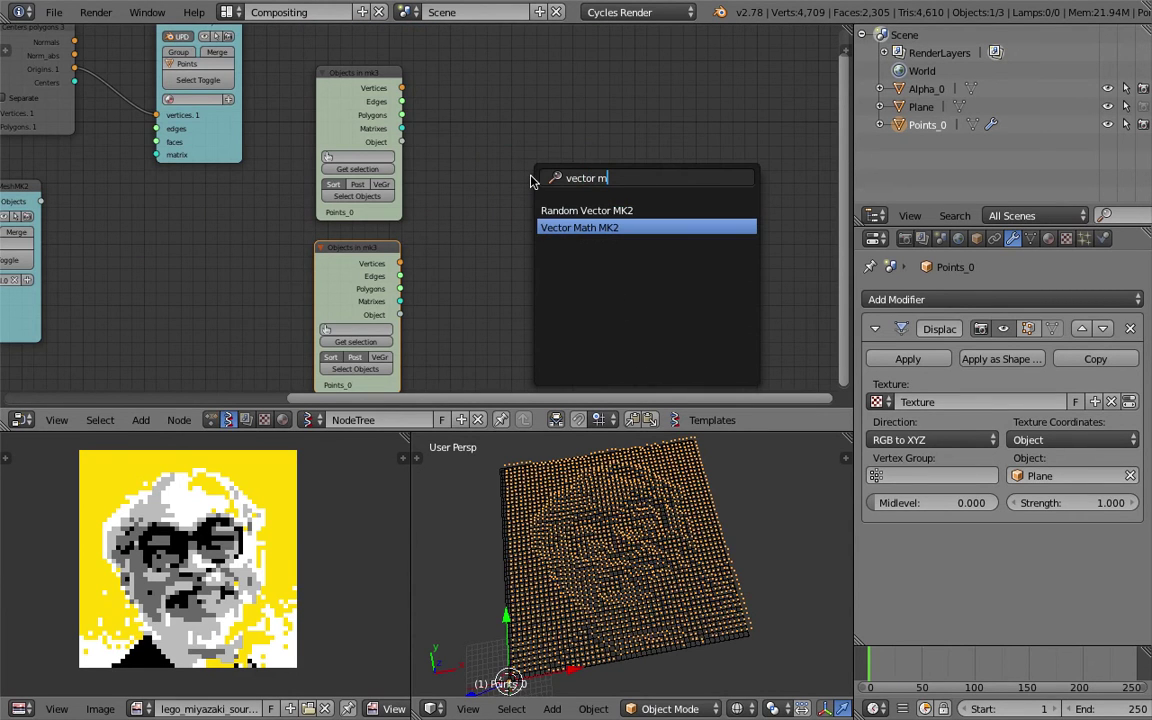
pyautogui.press('Return')
pyautogui.click(490, 210)
pyautogui.click(545, 241)
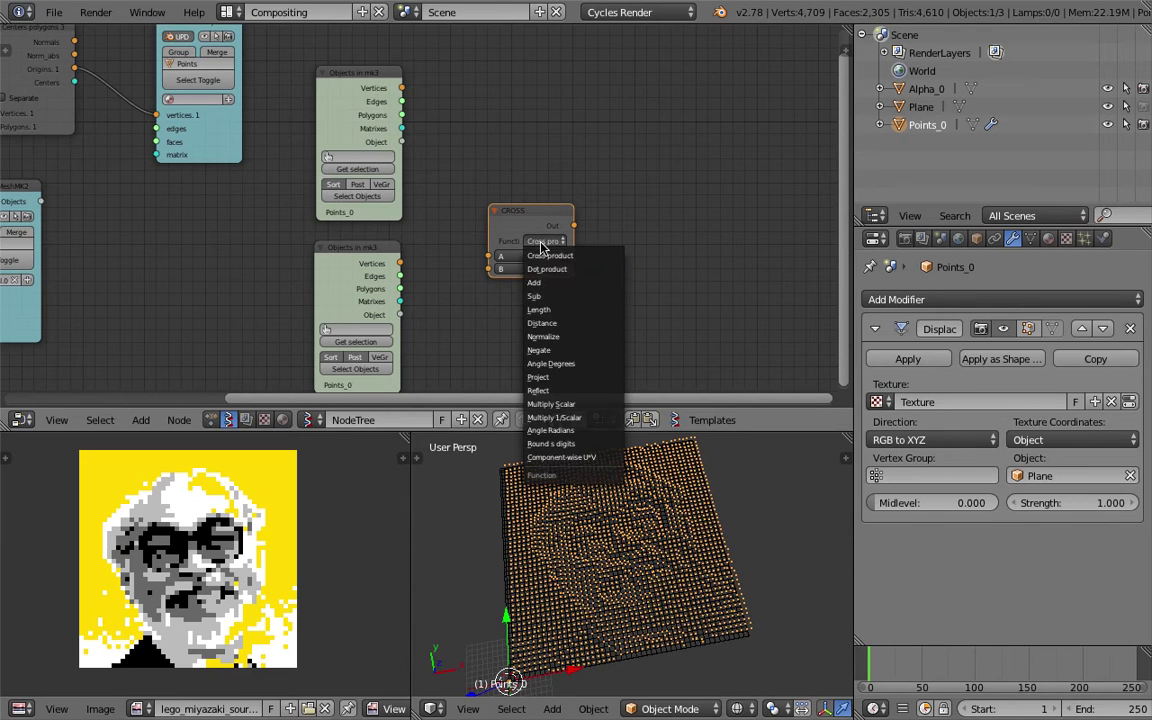
pyautogui.click(551, 297)
# Step: Connect the lower Objects in node's Vertices to Sub input A and the upper one's to B, moving the Sub node closer
pyautogui.scroll(1, 528, 295)
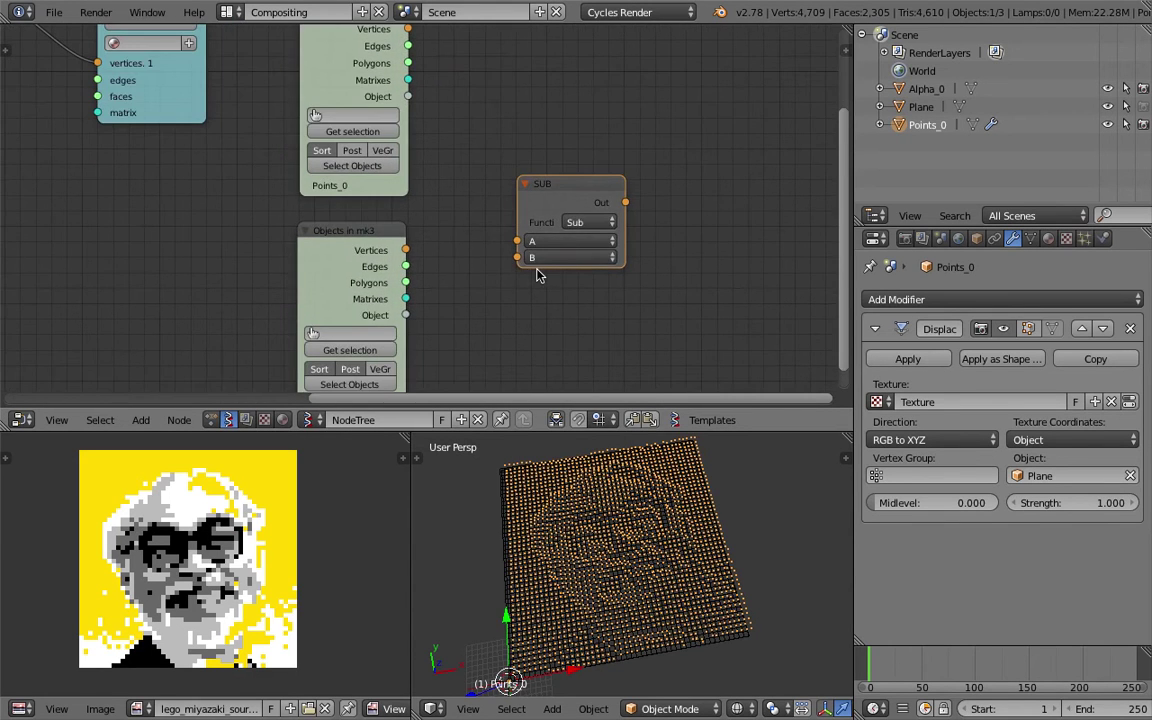
pyautogui.moveTo(536, 278); pyautogui.dragTo(533, 292, button='middle')
pyautogui.scroll(-1, 446, 292)
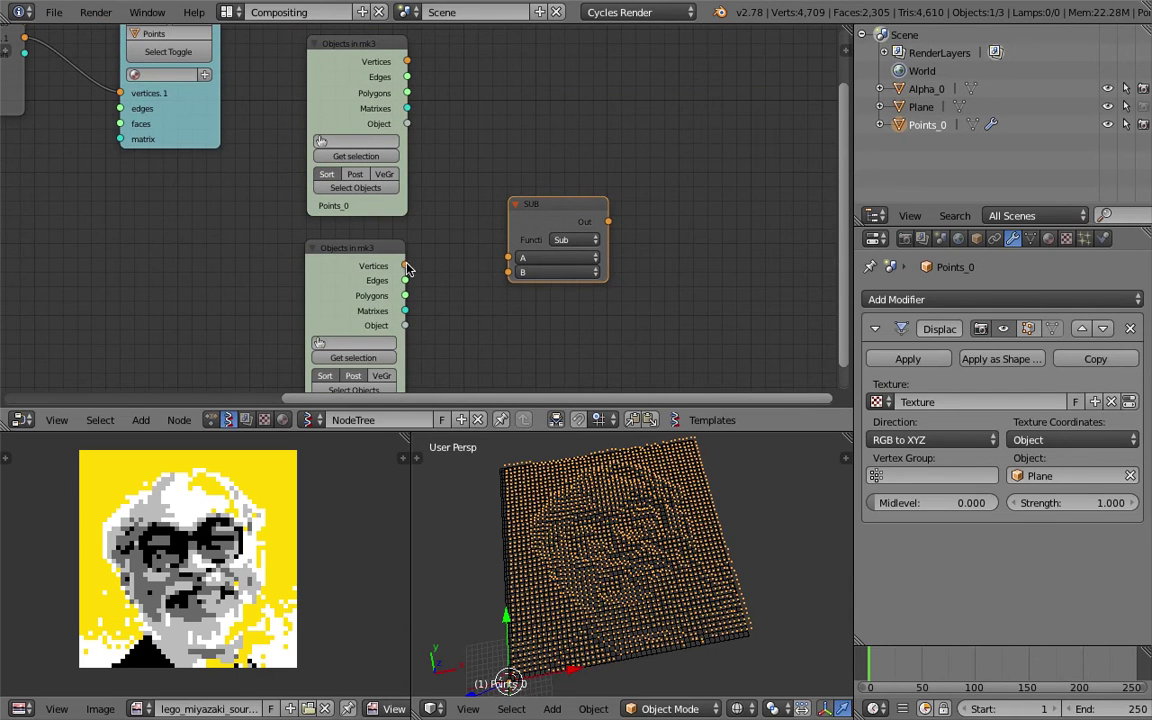
pyautogui.moveTo(406, 266); pyautogui.dragTo(508, 258)
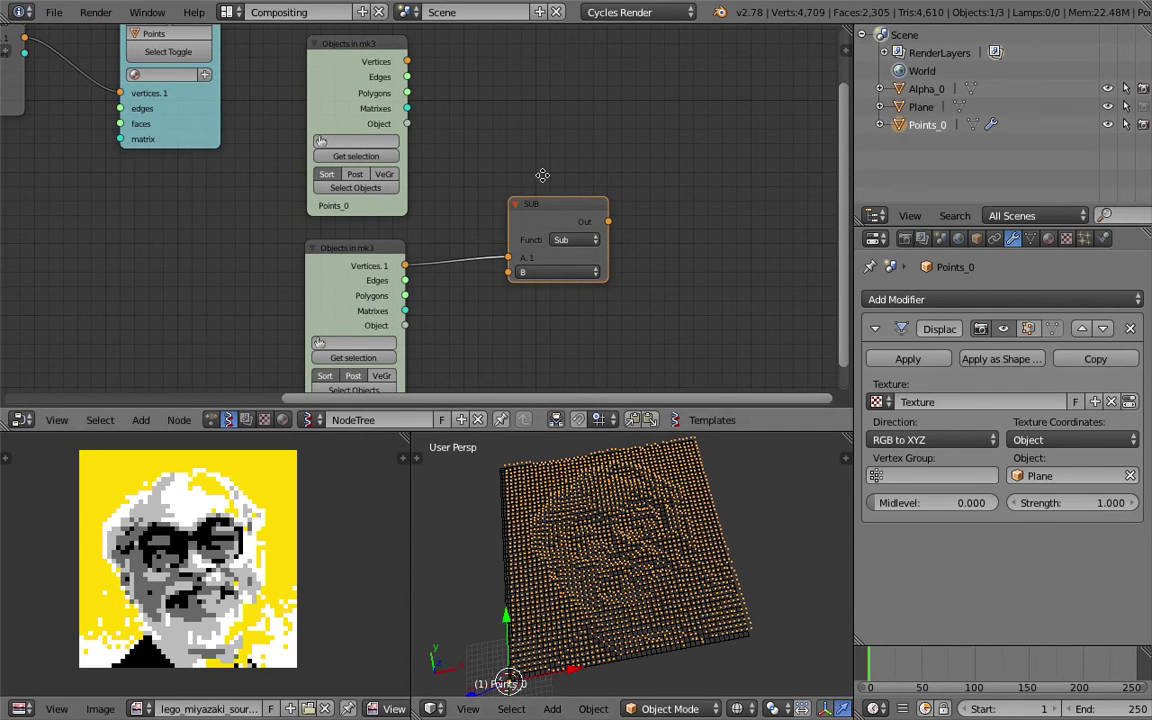
pyautogui.moveTo(542, 175); pyautogui.dragTo(527, 203, button='middle')
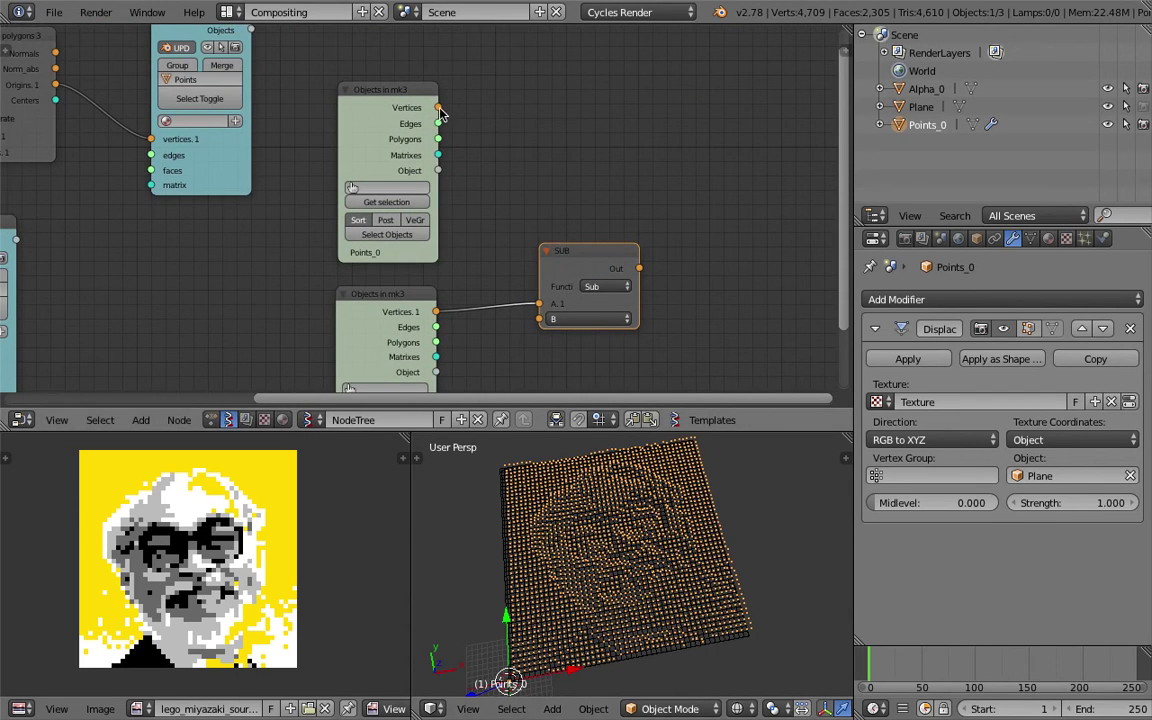
pyautogui.moveTo(438, 107); pyautogui.dragTo(540, 318)
pyautogui.moveTo(609, 234); pyautogui.dragTo(484, 194, button='middle')
pyautogui.click(492, 247)
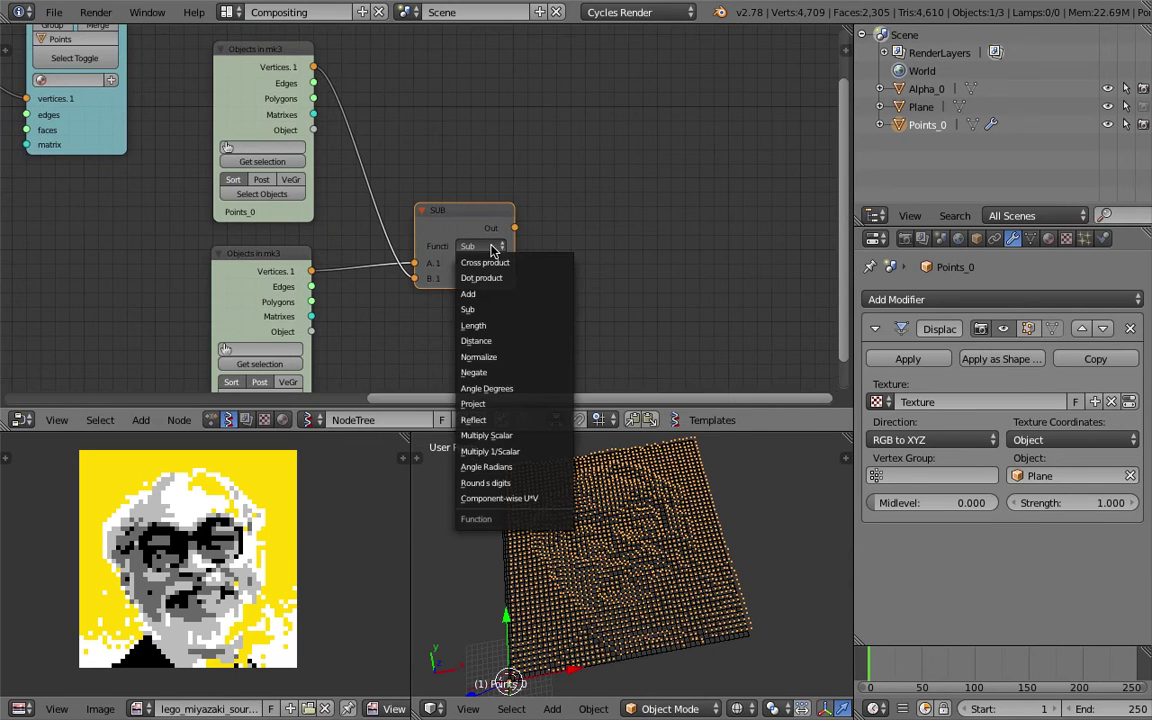
pyautogui.moveTo(583, 182); pyautogui.dragTo(542, 182, button='middle')
pyautogui.moveTo(450, 213); pyautogui.dragTo(425, 185)
pyautogui.hotkey('shift', 'a')
pyautogui.click(542, 184)
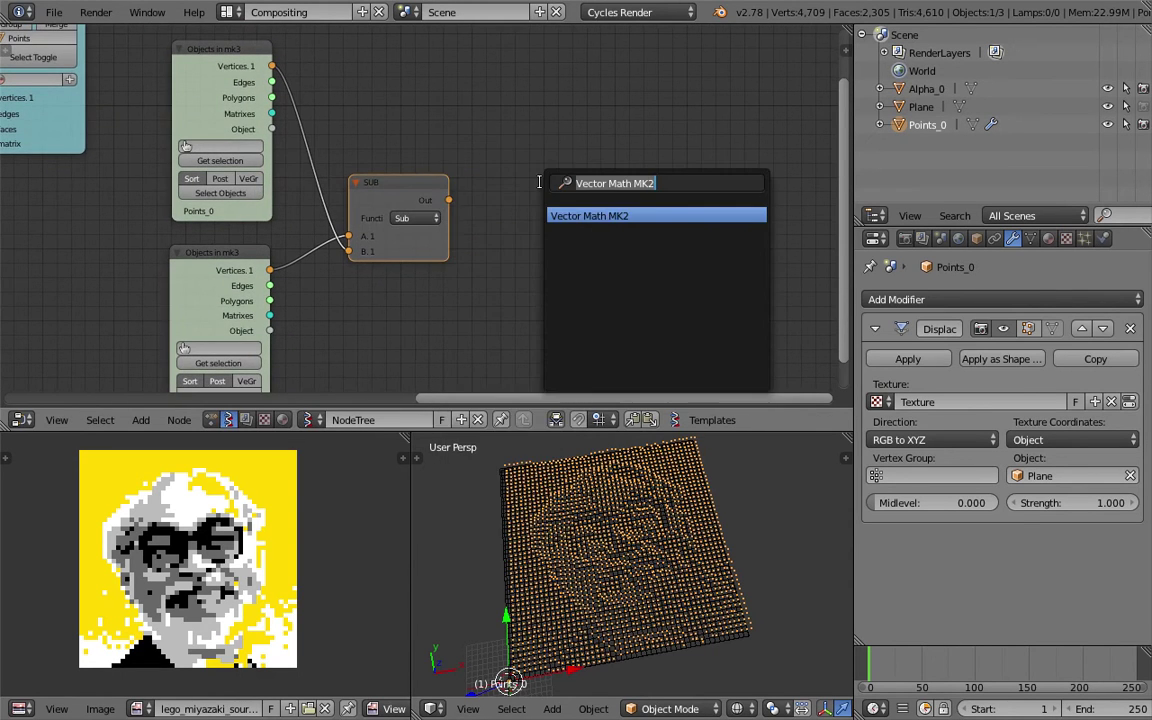
pyautogui.press('BackSpace')
pyautogui.write('ste')
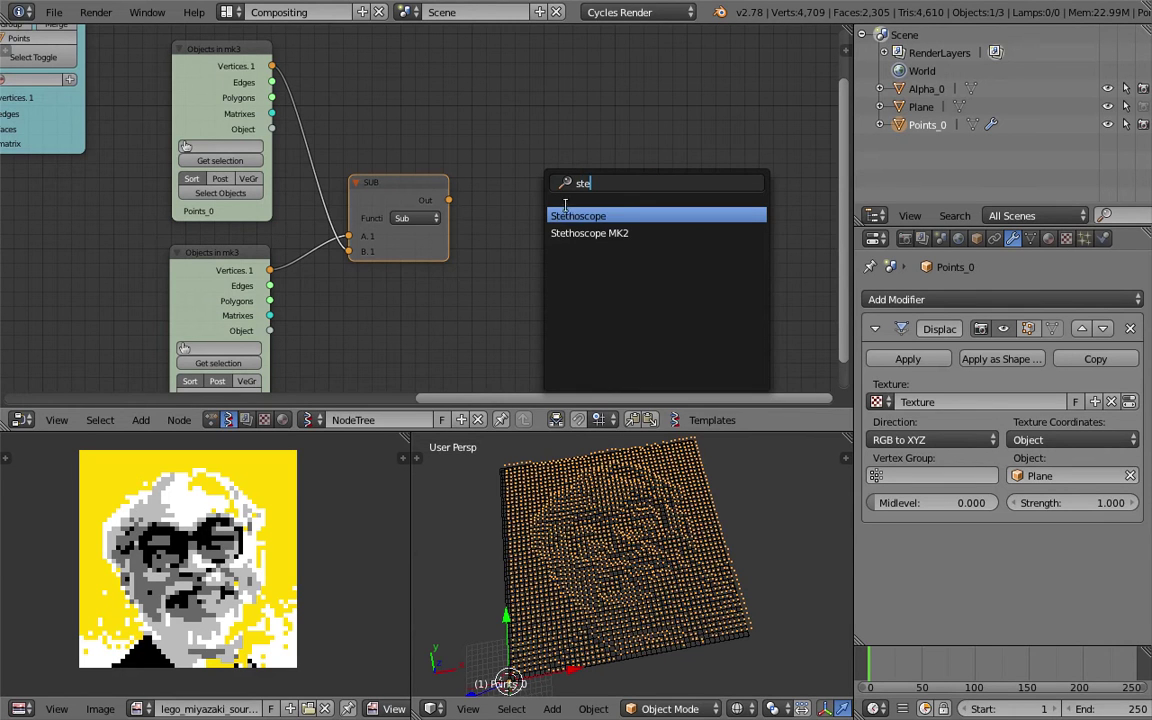
pyautogui.click(568, 218)
# Step: Add a Stethoscope MK2 node and connect the Sub node's output to its Data input
pyautogui.hotkey('shift', 'a')
pyautogui.click(574, 194)
pyautogui.write('st')
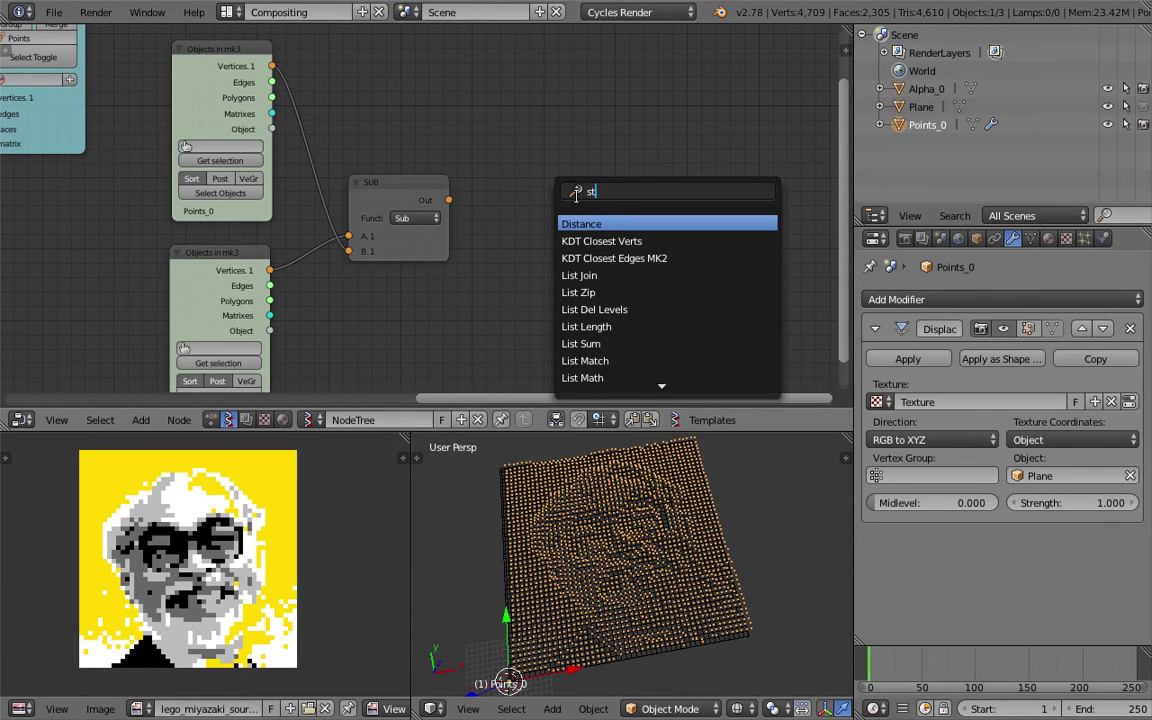
pyautogui.write('e')
pyautogui.press('Down')
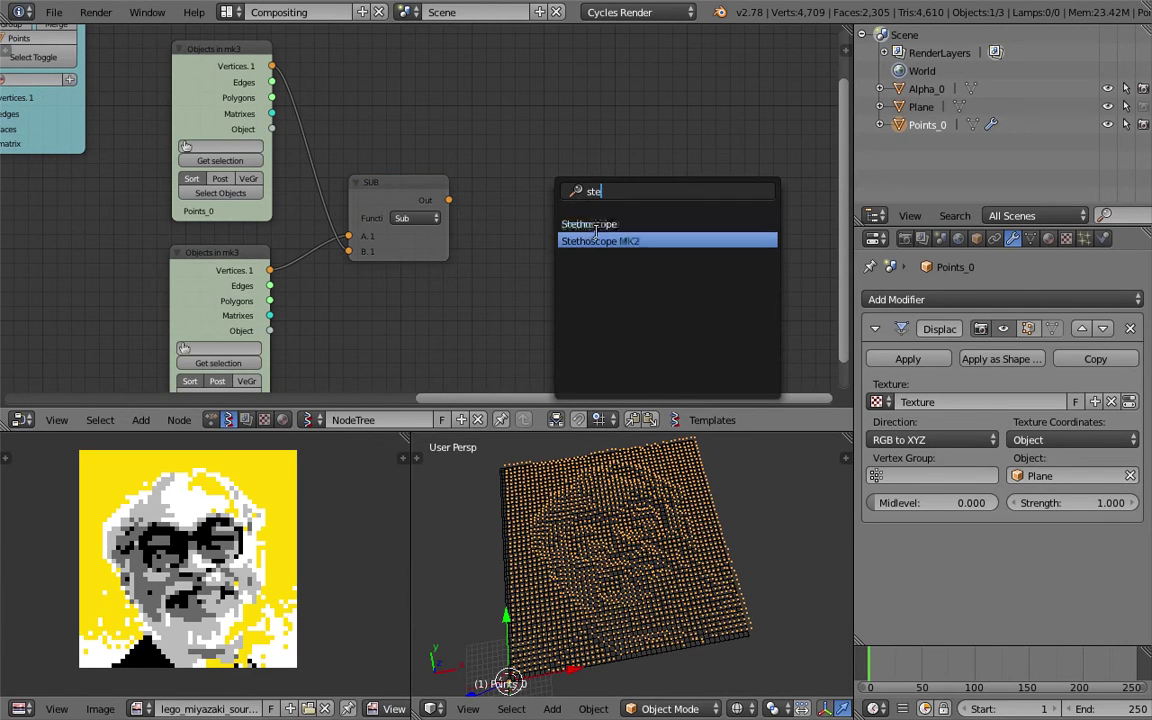
pyautogui.press('Return')
pyautogui.moveTo(449, 201); pyautogui.dragTo(517, 288)
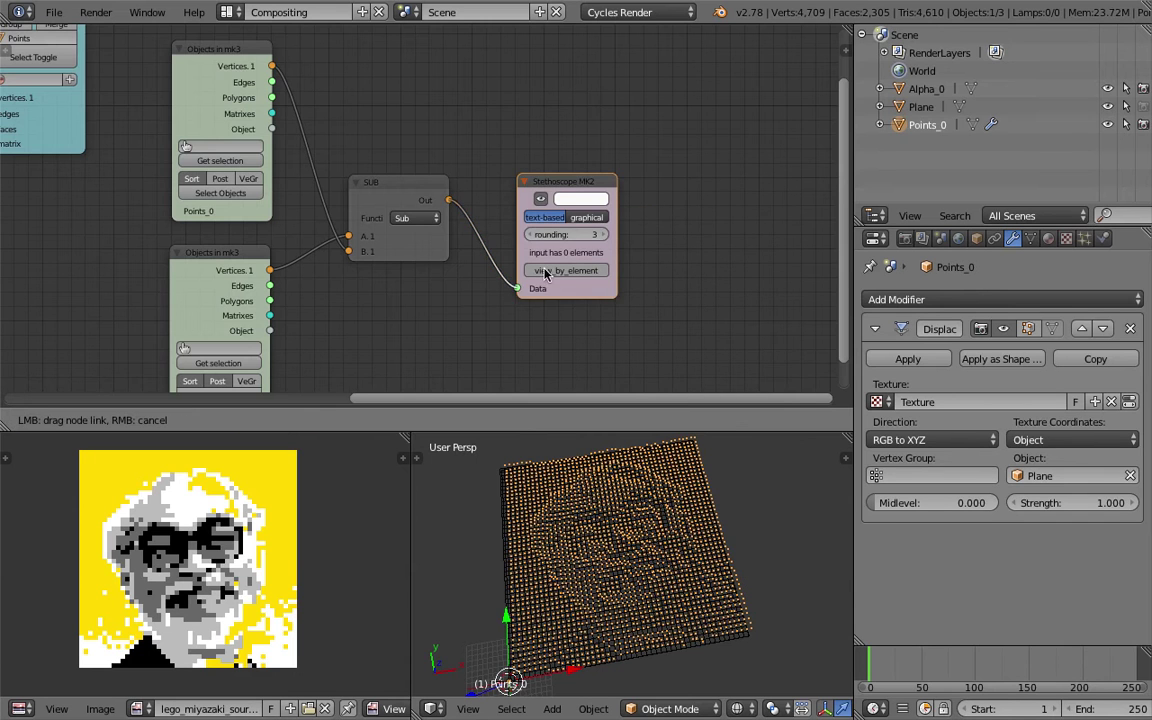
# Step: Switch the Stethoscope to graphical display and annotate "48 x 48" by hand above the node
pyautogui.moveTo(617, 140); pyautogui.dragTo(465, 116, button='middle')
pyautogui.scroll(4, 465, 116)
pyautogui.click(456, 185)
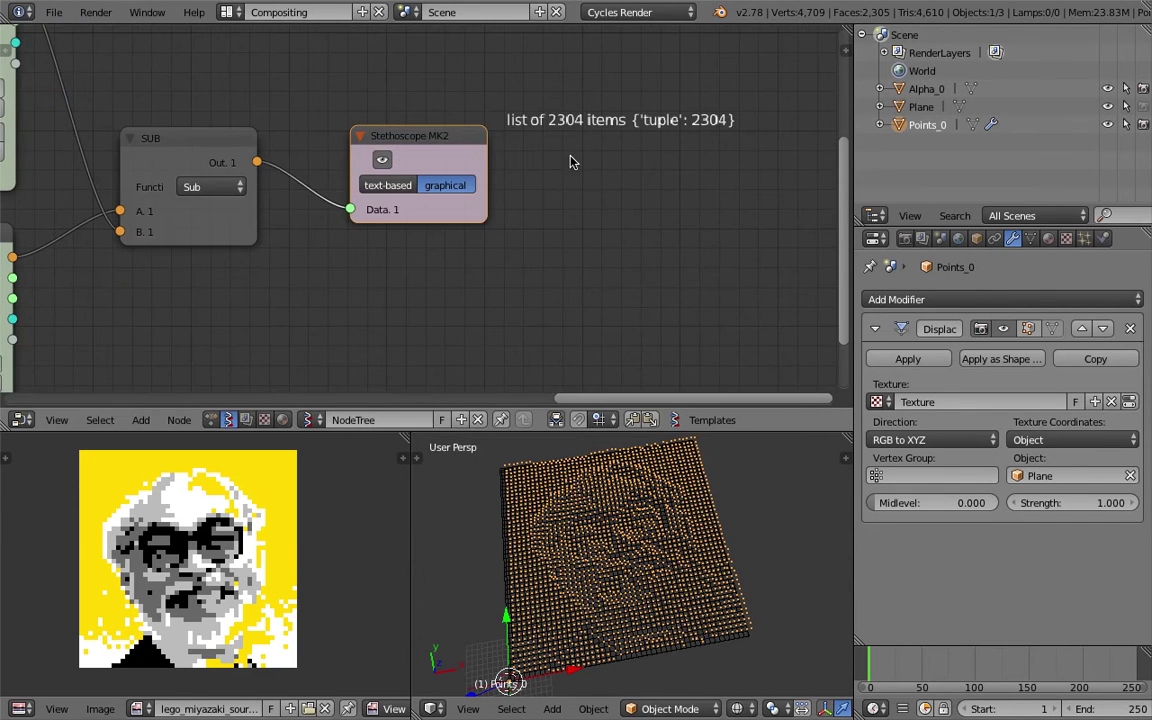
pyautogui.scroll(1, 650, 142)
pyautogui.scroll(-1, 666, 147)
pyautogui.moveTo(431, 78); pyautogui.dragTo(403, 131, button='middle')
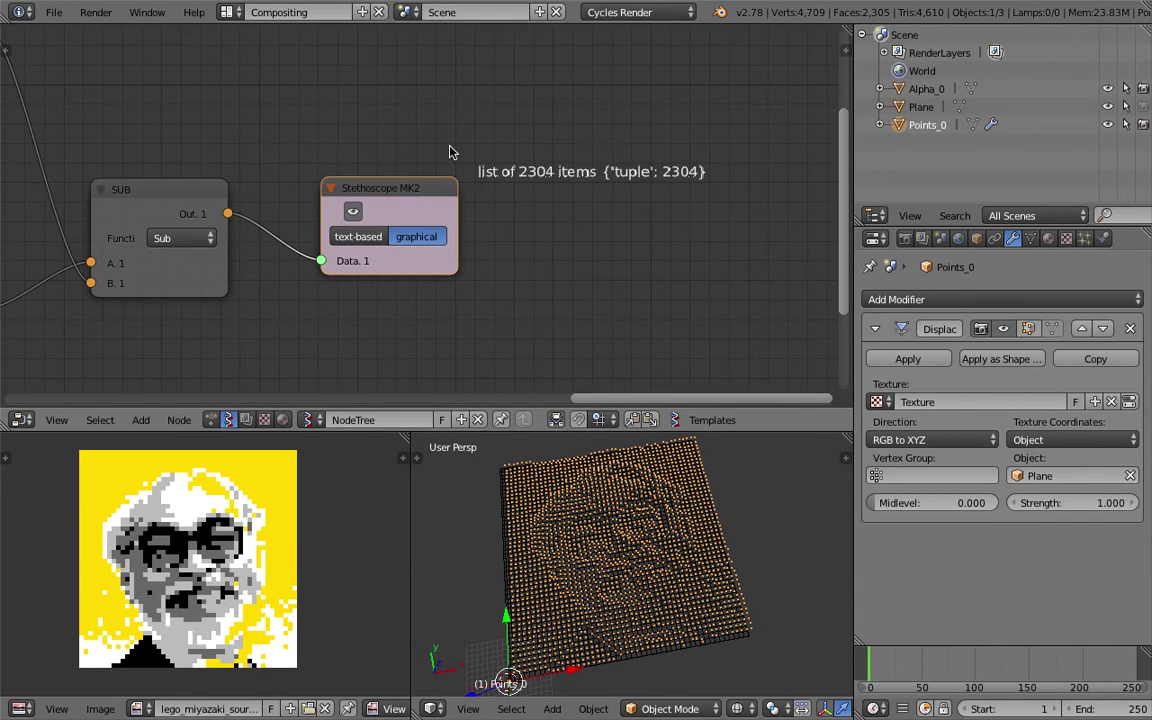
pyautogui.moveTo(303, 102)
pyautogui.mouseDown()
pyautogui.moveTo(342, 129)
pyautogui.moveTo(329, 113)
pyautogui.moveTo(391, 90)
pyautogui.moveTo(392, 117)
pyautogui.moveTo(442, 98)
pyautogui.moveTo(440, 140)
pyautogui.moveTo(449, 121)
pyautogui.mouseUp()
pyautogui.scroll(-6, 429, 260)
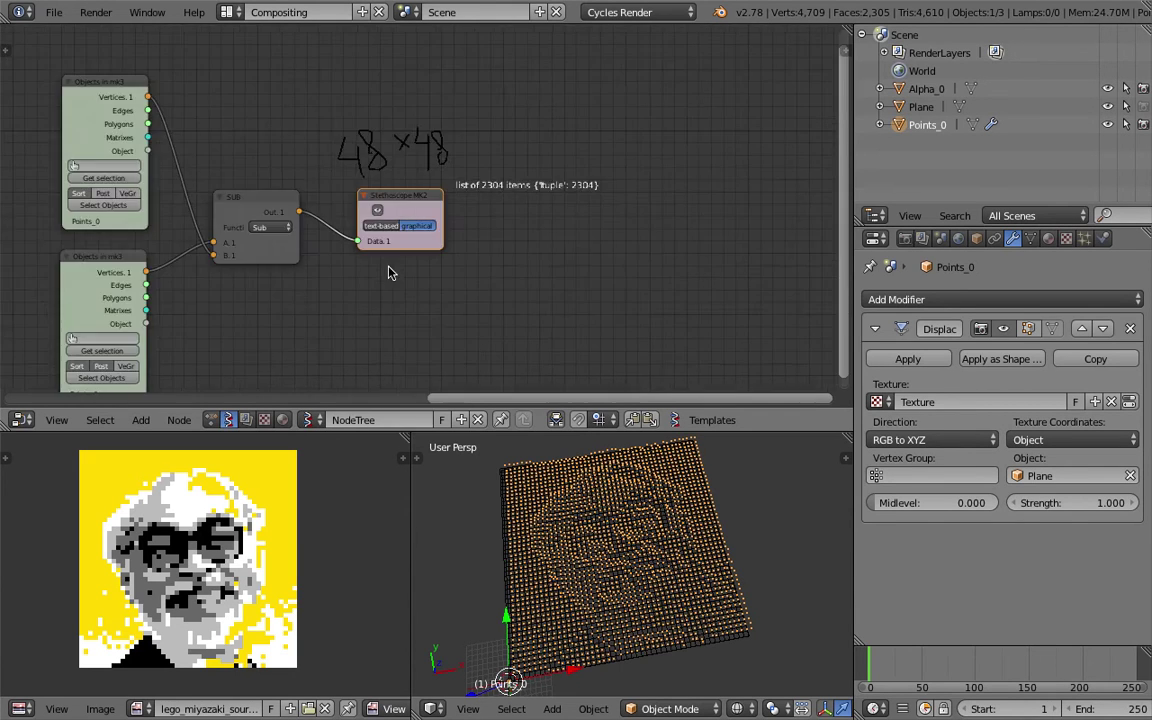
# Step: Switch the Stethoscope back to text-based display and examine the listed RGB values of the subtracted vectors
pyautogui.click(373, 230)
pyautogui.scroll(2, 533, 247)
pyautogui.scroll(2, 533, 250)
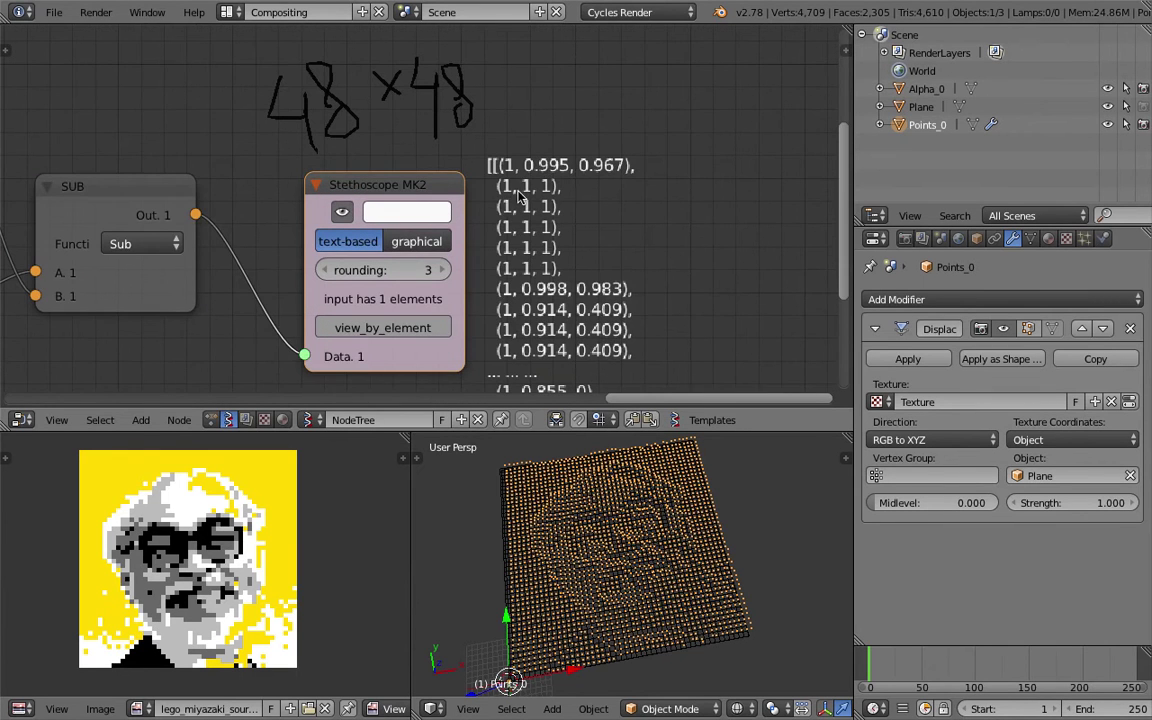
pyautogui.scroll(1, 512, 214)
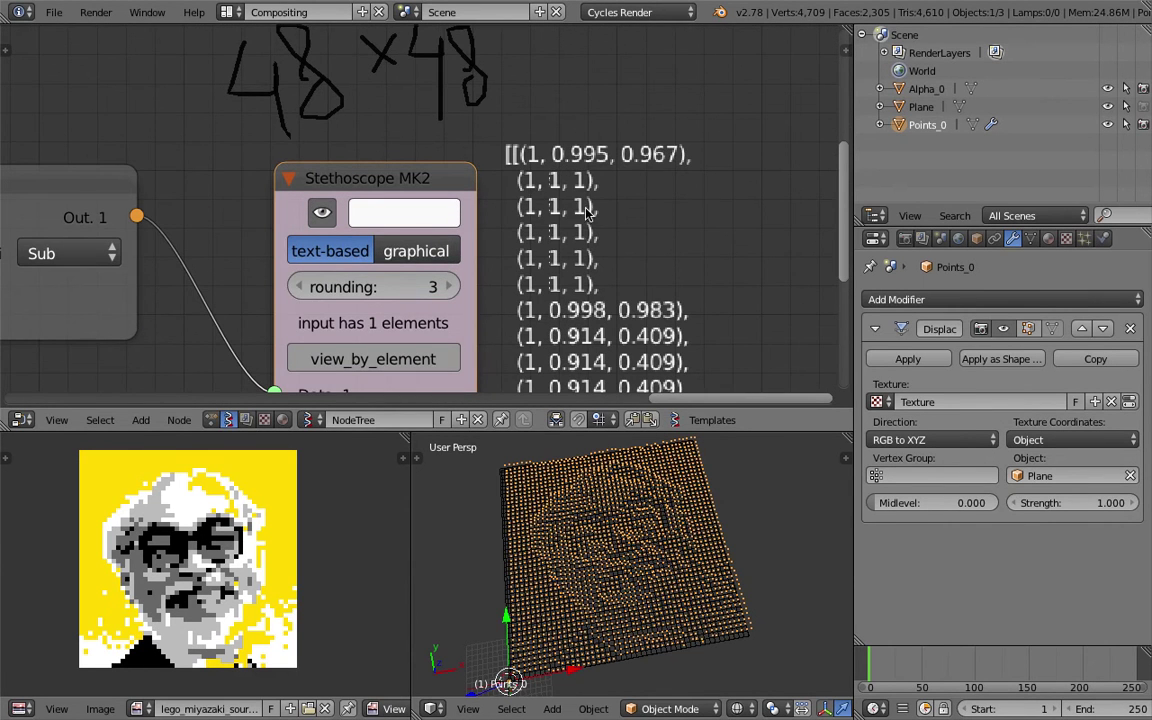
pyautogui.scroll(-3, 588, 213)
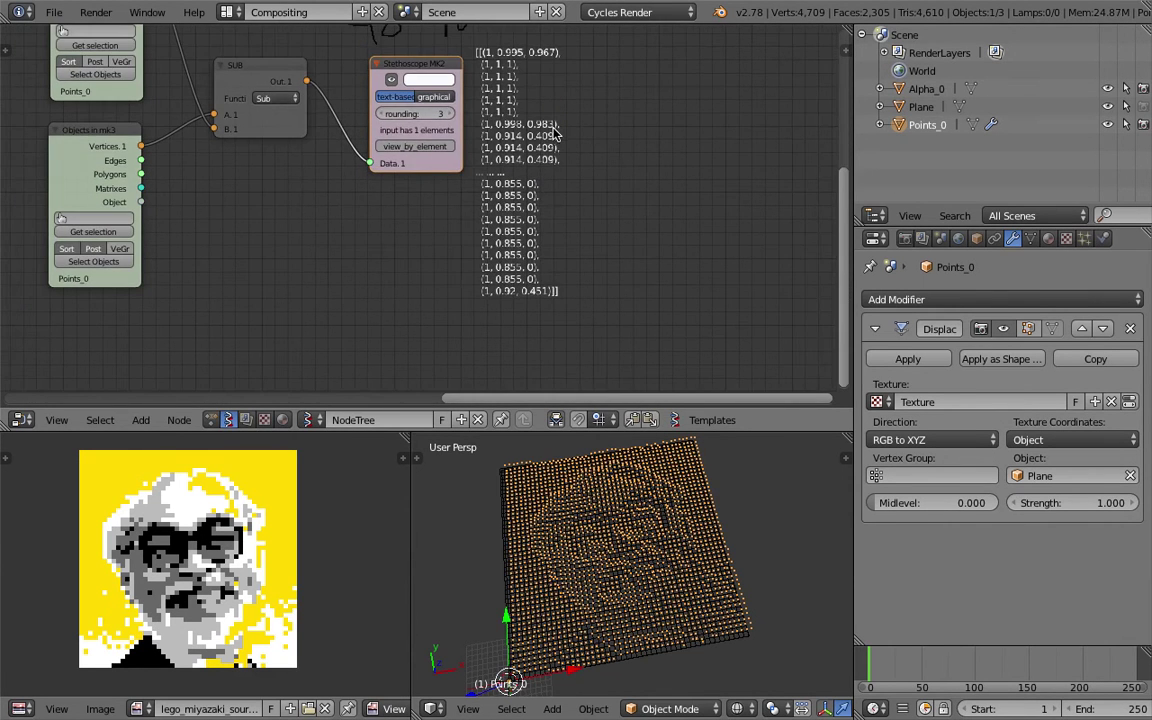
pyautogui.scroll(3, 555, 133)
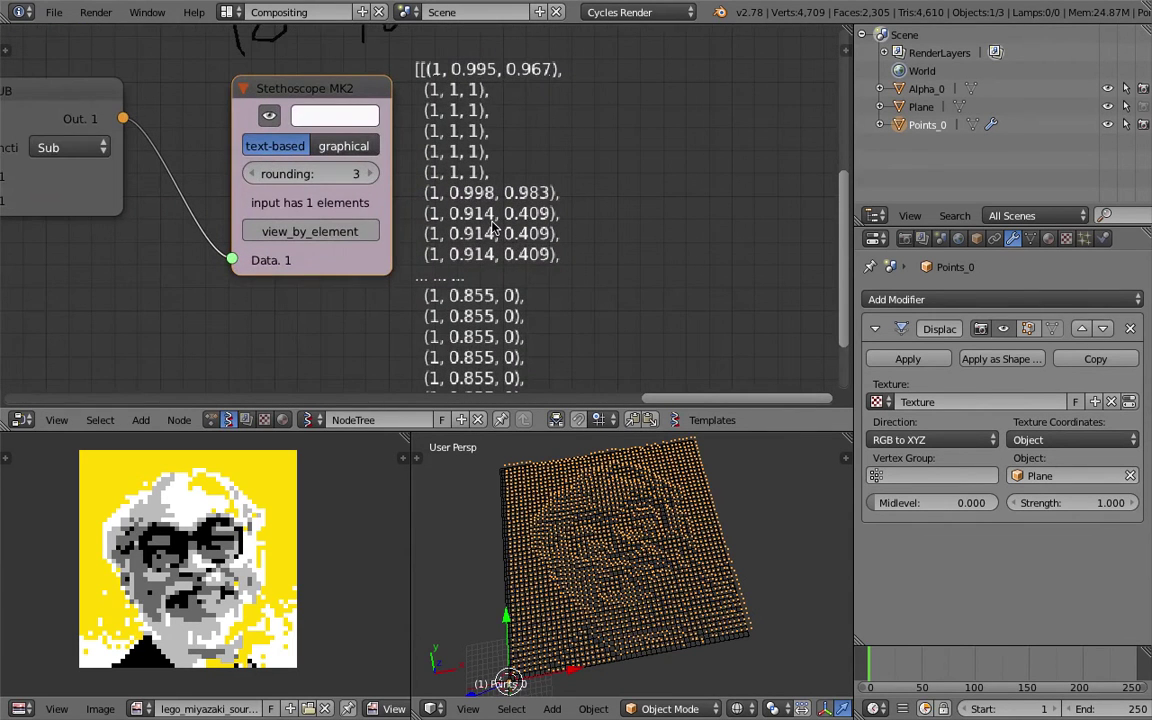
# Step: Move the two Objects In nodes, the Sub node and the Stethoscope node together, farther away from the viewer nodes
pyautogui.scroll(1, 493, 228)
pyautogui.scroll(-5, 490, 240)
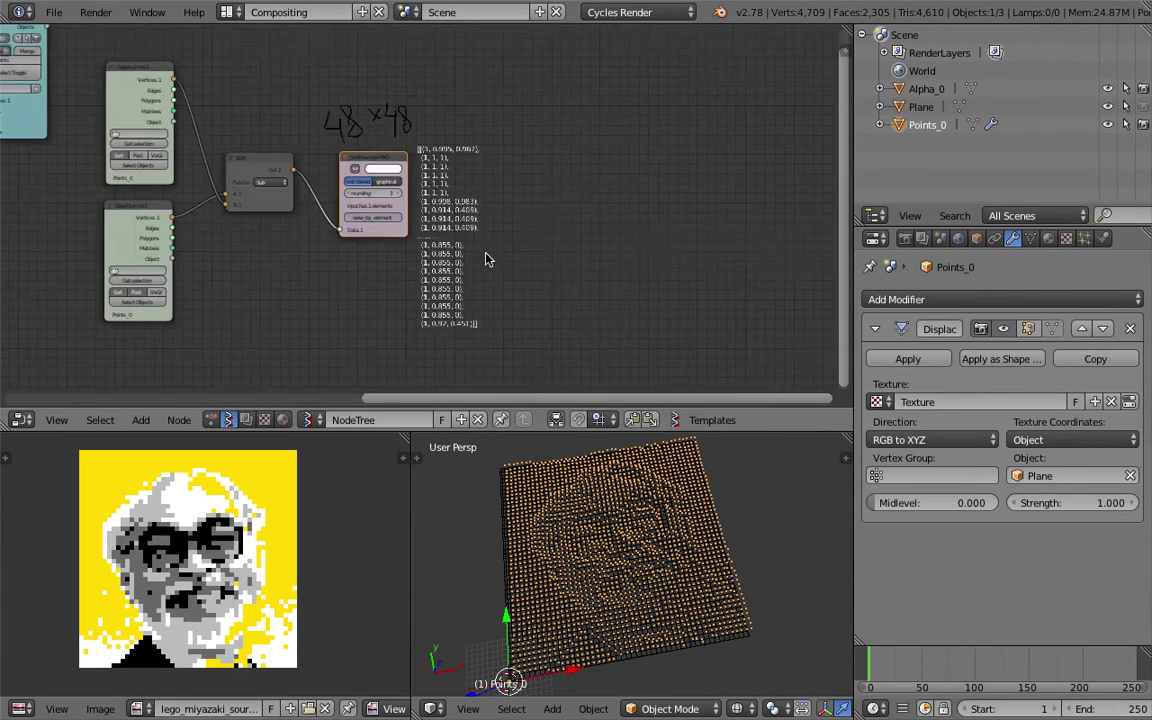
pyautogui.moveTo(486, 254)
pyautogui.mouseDown(button='middle')
pyautogui.moveTo(517, 228)
pyautogui.moveTo(475, 258)
pyautogui.mouseUp(button='middle')
pyautogui.scroll(-2, 514, 228)
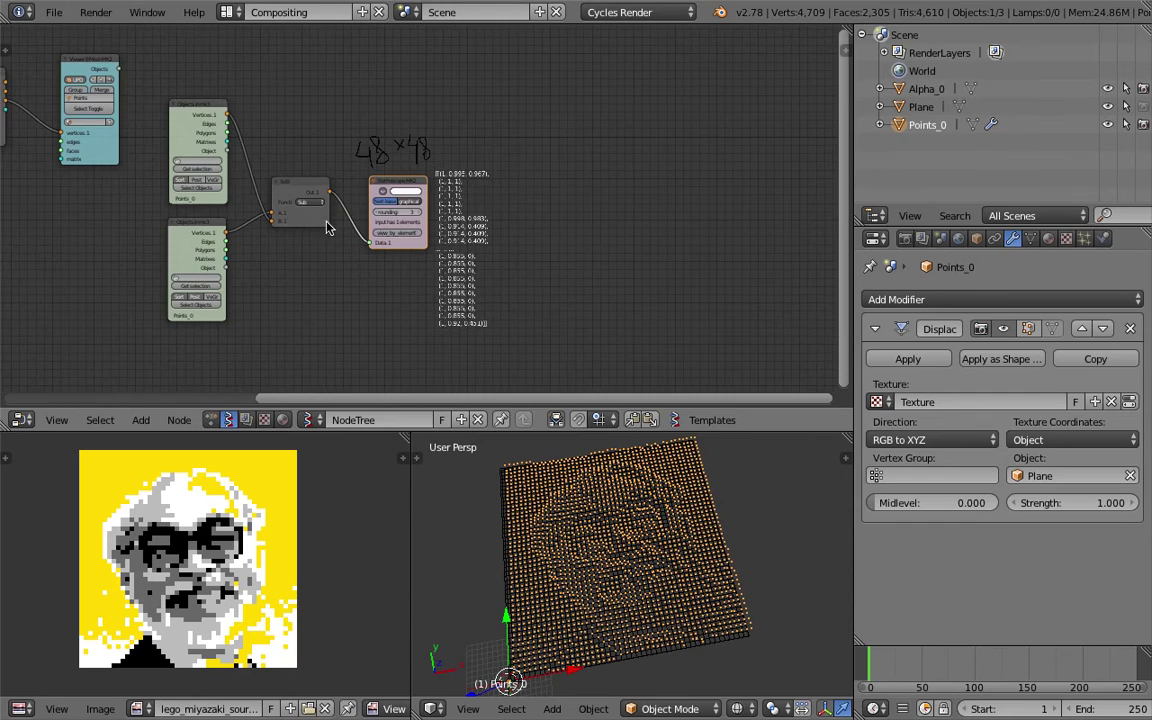
pyautogui.moveTo(322, 212); pyautogui.dragTo(420, 223, button='middle')
pyautogui.scroll(-1, 420, 223)
pyautogui.press('b')
pyautogui.moveTo(301, 108); pyautogui.dragTo(543, 301)
pyautogui.press('g')
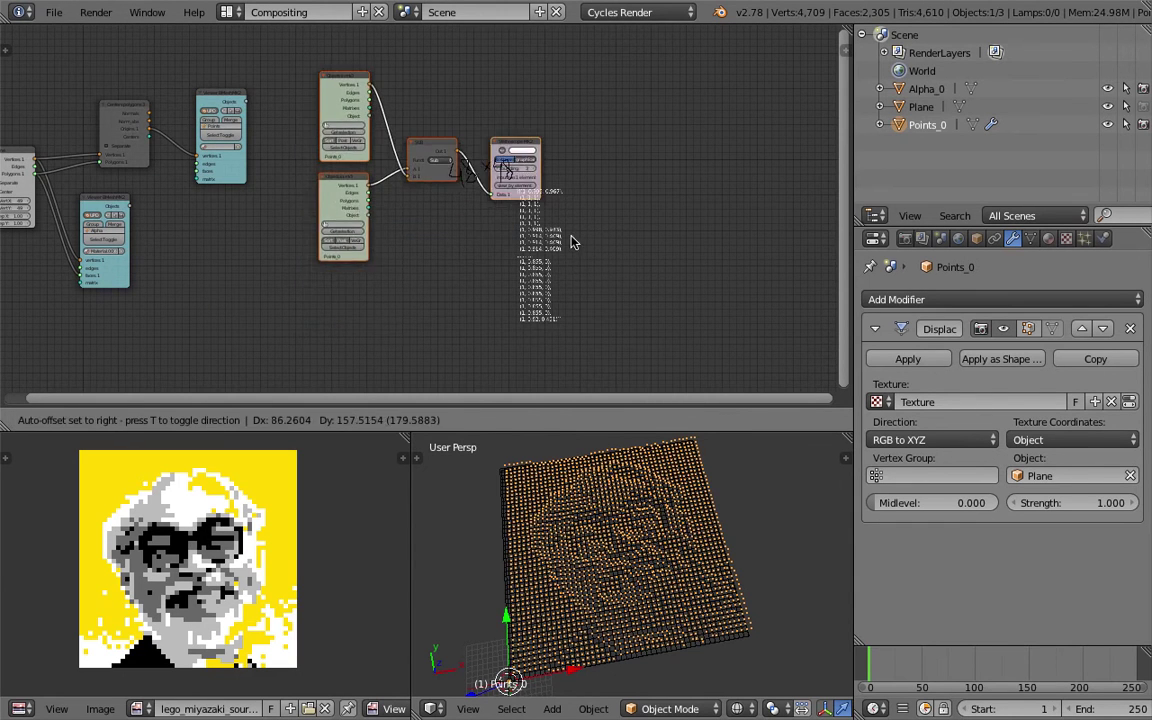
pyautogui.click(581, 207)
# Step: Save the project over the existing file
pyautogui.hotkey('ctrl', 's')
pyautogui.moveTo(457, 243); pyautogui.dragTo(542, 248, button='middle')
pyautogui.hotkey('ctrl', 's')
pyautogui.click(543, 248)
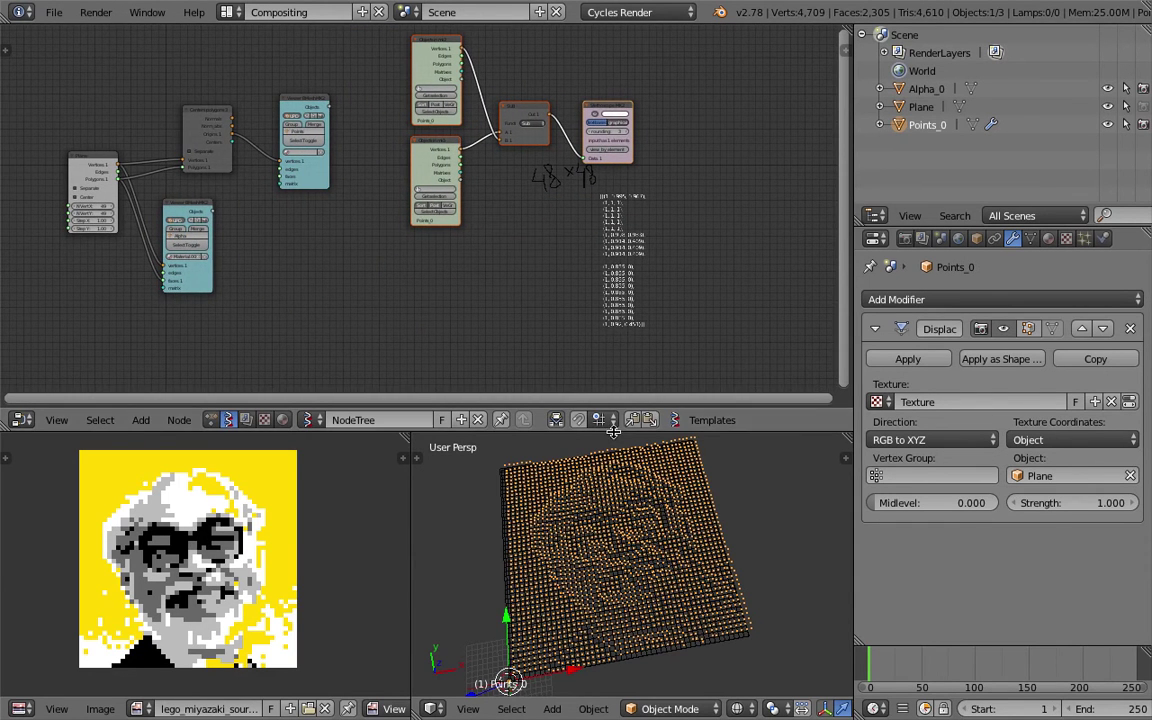
# Step: Enlarge the node editor area in both height and width and save the file again
pyautogui.moveTo(552, 431); pyautogui.dragTo(552, 456)
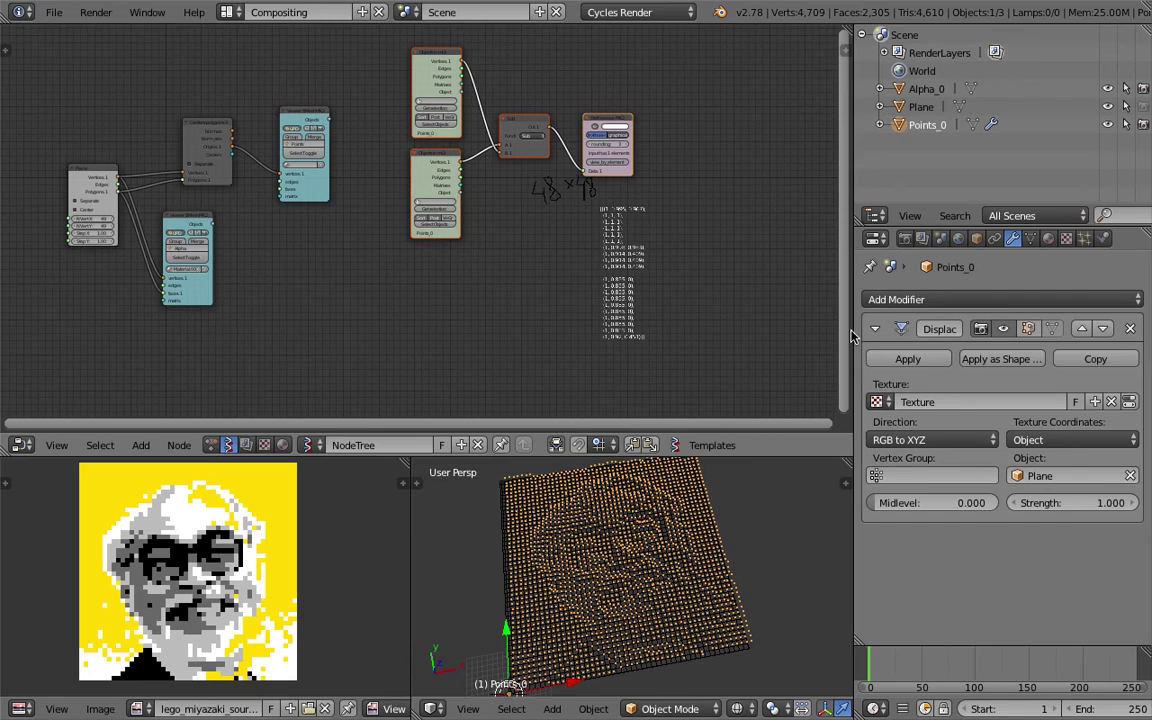
pyautogui.moveTo(851, 337); pyautogui.dragTo(929, 327)
pyautogui.hotkey('ctrl', 's')
pyautogui.click(710, 310)
# Step: Reposition the Alpha viewer node below the Points viewer node, farther from the Plane node, and save the file
pyautogui.scroll(2, 467, 275)
pyautogui.moveTo(467, 275)
pyautogui.mouseDown(button='middle')
pyautogui.moveTo(391, 260)
pyautogui.moveTo(476, 260)
pyautogui.mouseUp(button='middle')
pyautogui.scroll(2, 542, 260)
pyautogui.moveTo(152, 201); pyautogui.dragTo(320, 229)
pyautogui.hotkey('ctrl', 's')
pyautogui.click(172, 216)
pyautogui.moveTo(255, 237); pyautogui.dragTo(353, 262, button='middle')
pyautogui.scroll(2, 352, 268)
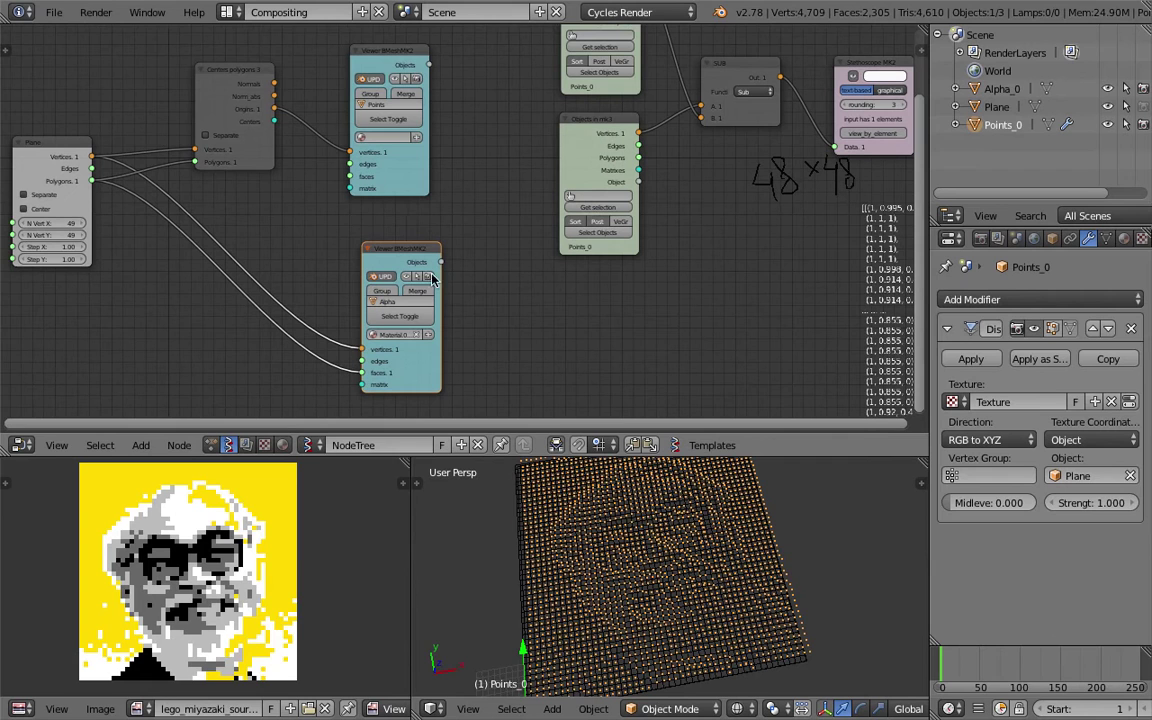
pyautogui.moveTo(413, 258); pyautogui.dragTo(372, 258)
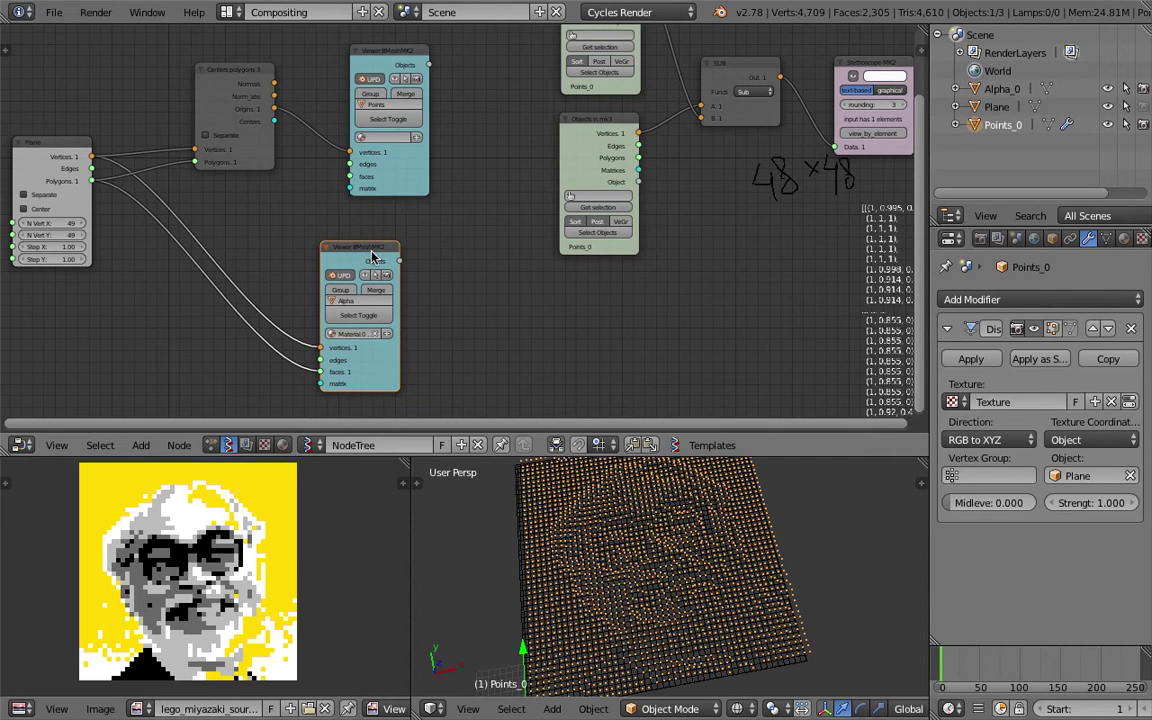
# Step: Spread out the Centers Polygons node and the Points viewer node between the Plane node and the Objects In nodes
pyautogui.moveTo(401, 63); pyautogui.dragTo(385, 69)
pyautogui.moveTo(429, 91); pyautogui.dragTo(390, 189, button='middle')
pyautogui.moveTo(331, 174); pyautogui.dragTo(393, 134)
pyautogui.moveTo(215, 174); pyautogui.dragTo(332, 118)
pyautogui.moveTo(387, 123); pyautogui.dragTo(427, 104)
pyautogui.scroll(-2, 610, 234)
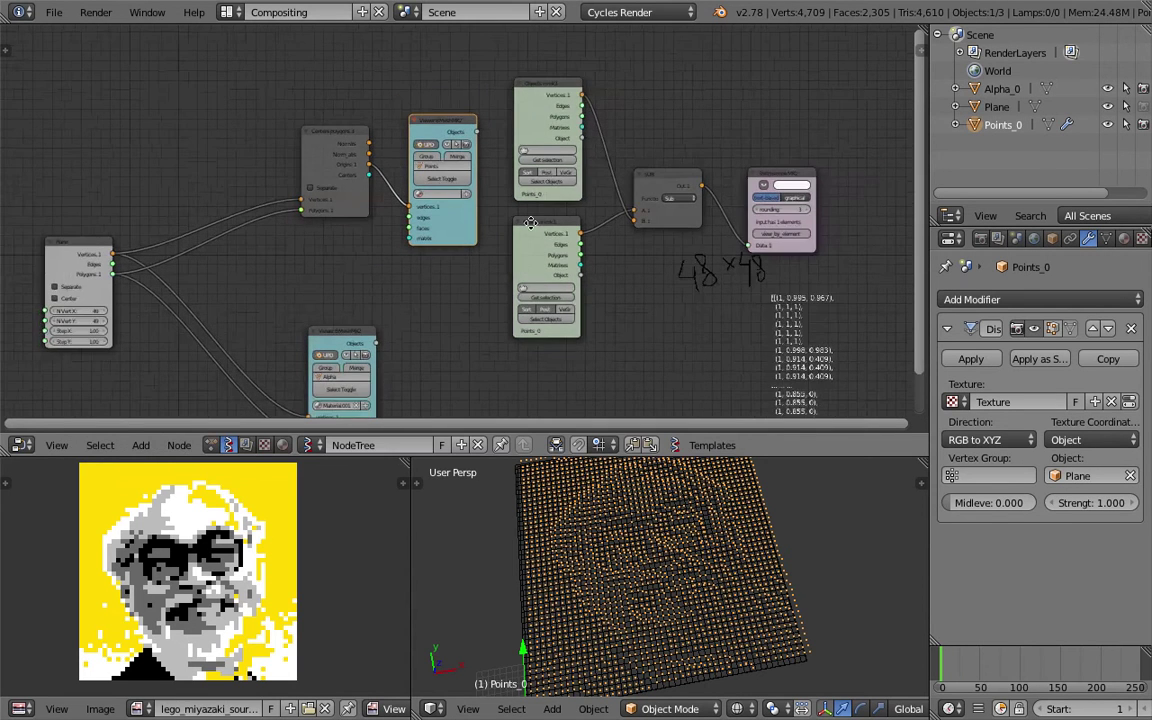
# Step: Move the Alpha viewer node below the Objects In nodes and save over LEGO_mosaic_maker_001.blend
pyautogui.scroll(2, 527, 219)
pyautogui.moveTo(345, 332); pyautogui.dragTo(338, 208, button='middle')
pyautogui.moveTo(328, 222); pyautogui.dragTo(650, 263)
pyautogui.hotkey('ctrl', 's')
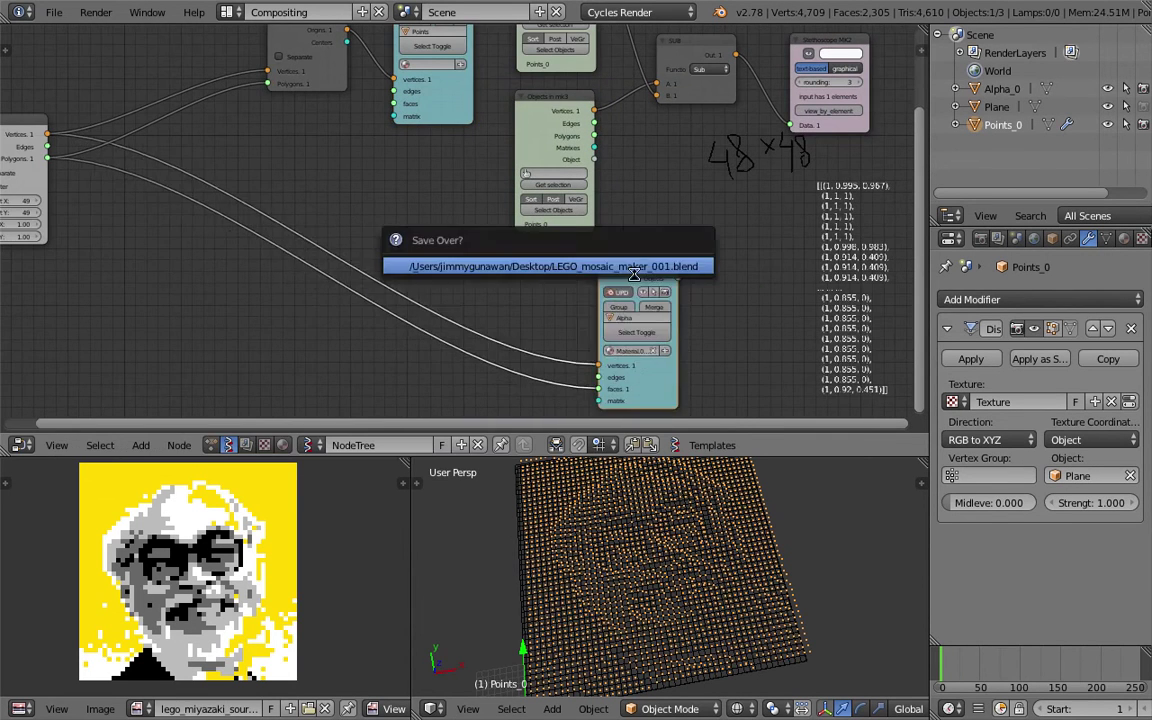
pyautogui.click(635, 267)
# Step: Search the nodes for "color" and add a Vertex color new node beside the Alpha viewer node
pyautogui.moveTo(644, 289); pyautogui.dragTo(360, 237, button='middle')
pyautogui.moveTo(360, 237); pyautogui.dragTo(291, 246)
pyautogui.press('space')
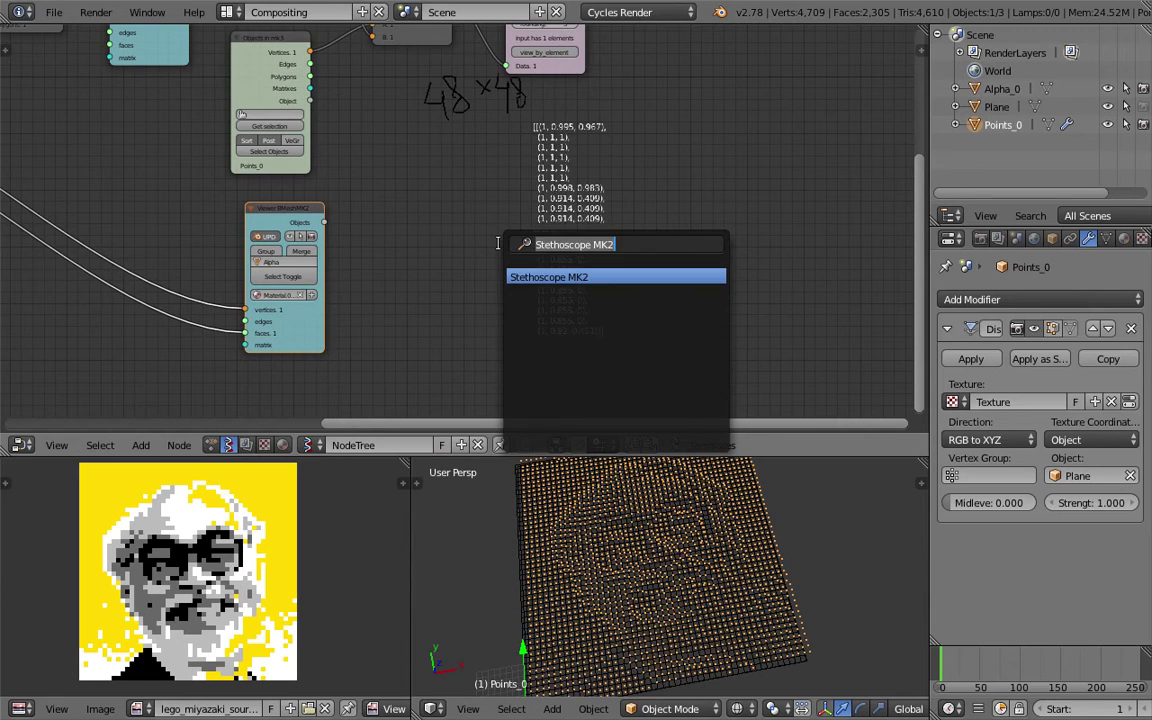
pyautogui.write('color')
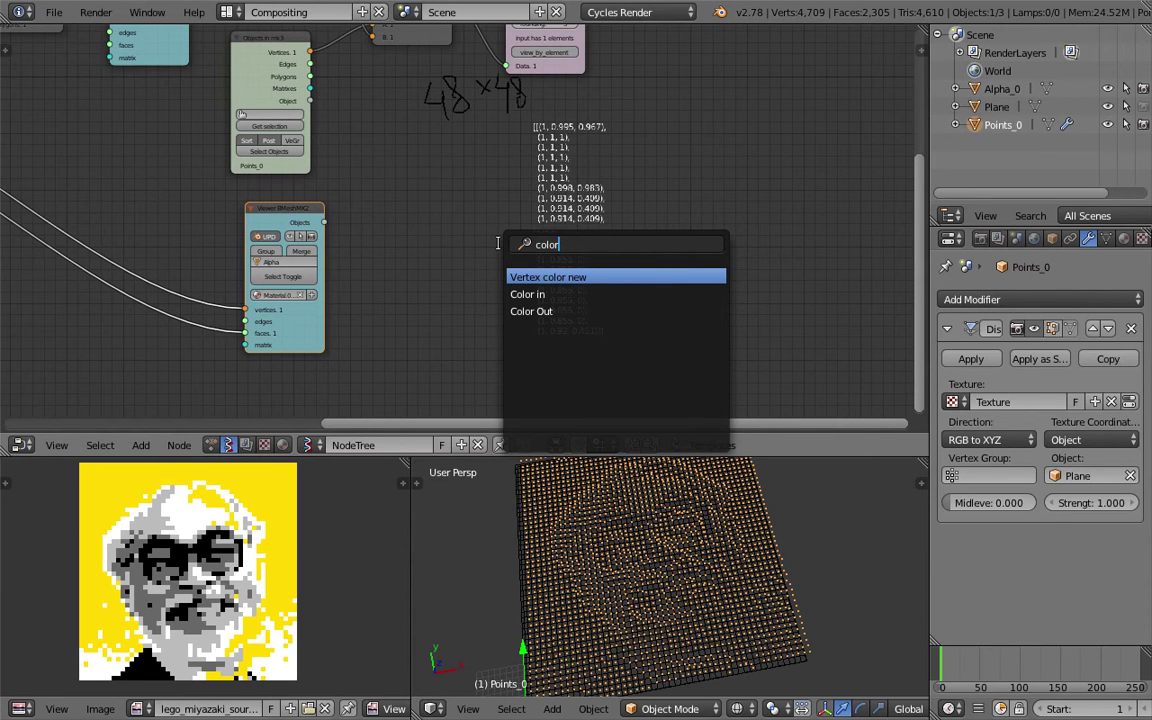
pyautogui.press('Return')
pyautogui.click(633, 216)
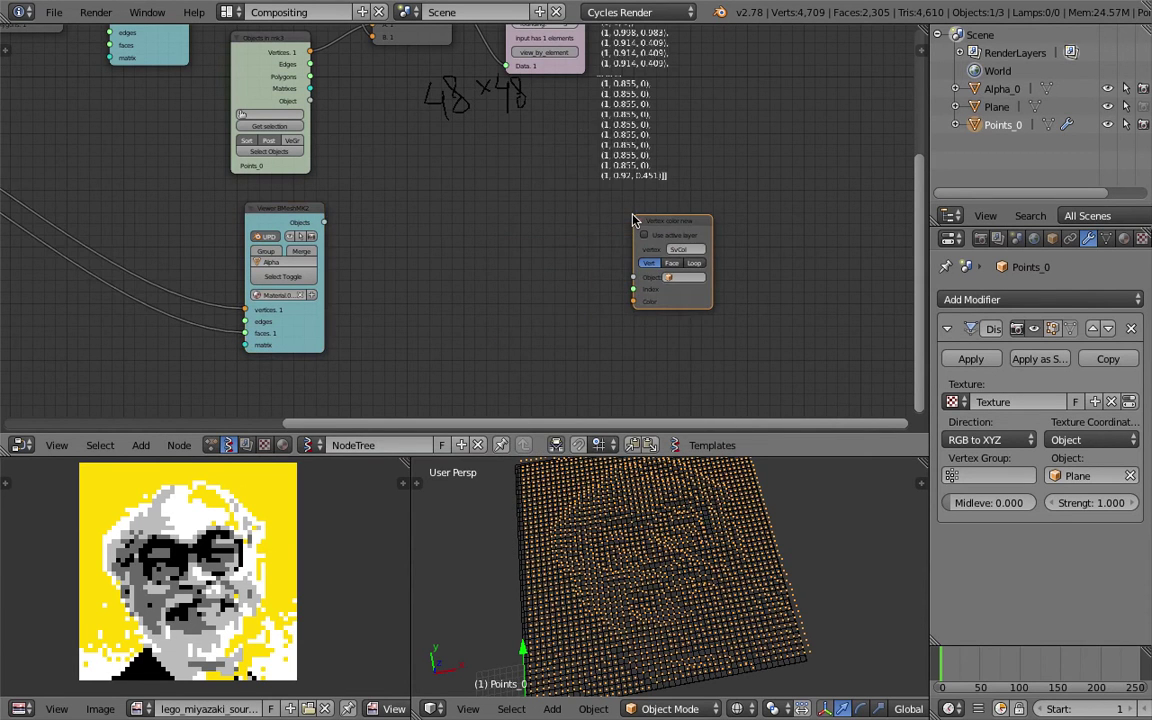
# Step: Delete the Stethoscope MK2 node
pyautogui.moveTo(525, 178); pyautogui.dragTo(524, 234, button='middle')
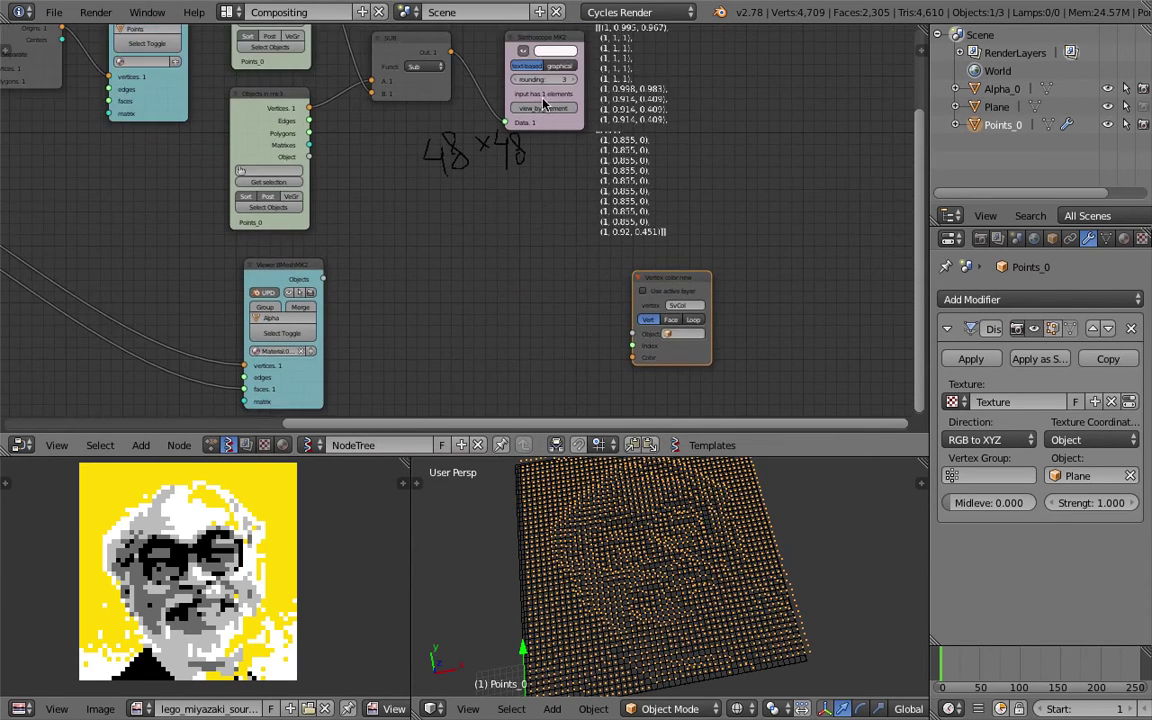
pyautogui.click(531, 44)
pyautogui.press('x')
# Step: Connect the Sub output to Color and the Alpha viewer's Objects output to Object on the vertex color node, using Face mode
pyautogui.moveTo(449, 52); pyautogui.dragTo(632, 357)
pyautogui.moveTo(338, 291); pyautogui.dragTo(632, 333)
pyautogui.click(670, 319)
pyautogui.moveTo(675, 281); pyautogui.dragTo(508, 232)
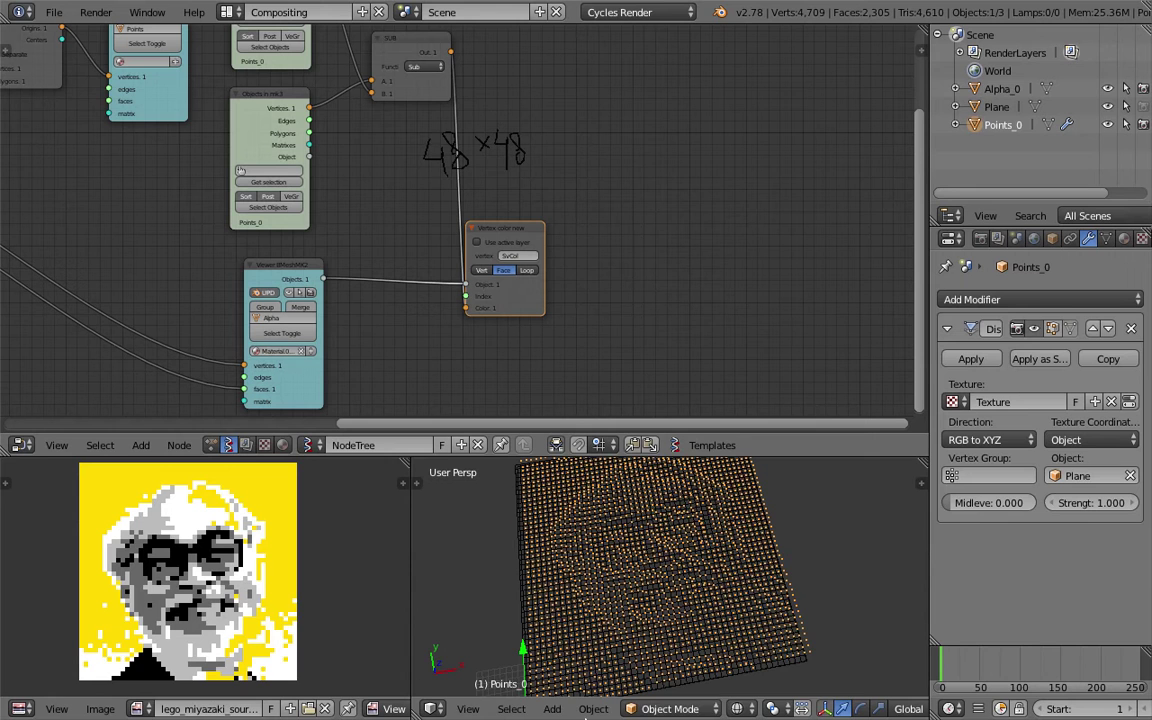
# Step: Try Texture shading in the 3D viewport, set it to Material, and inspect the colored mosaic mesh up close
pyautogui.click(739, 708)
pyautogui.click(755, 628)
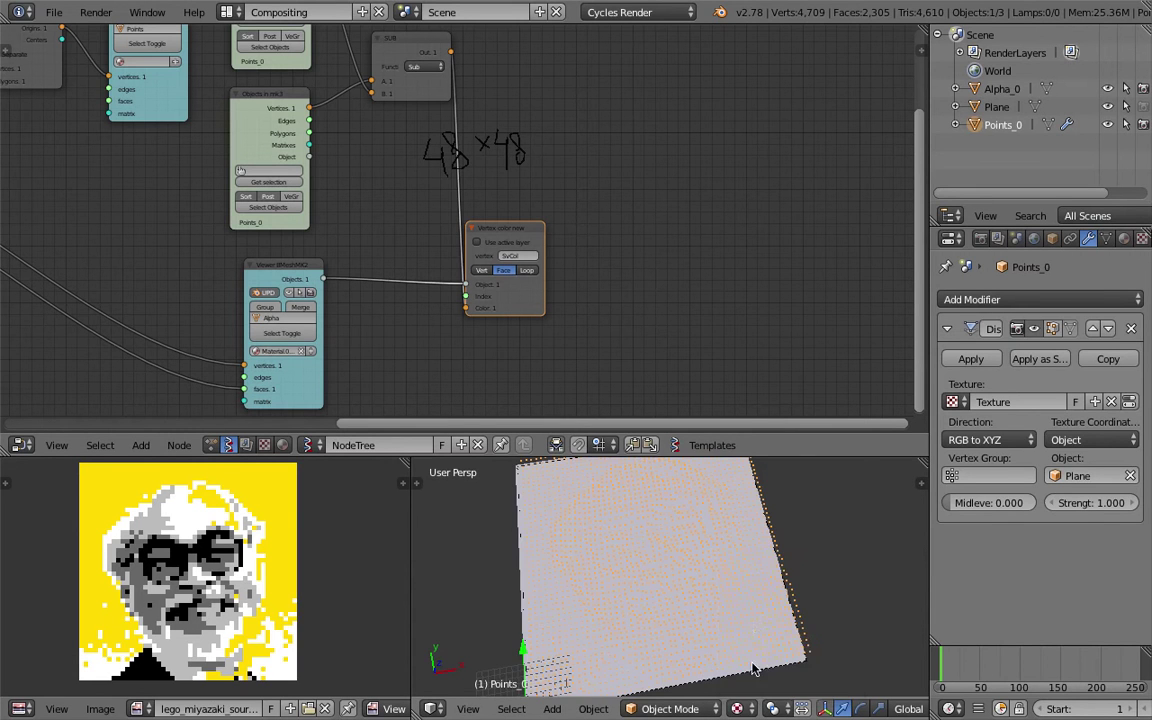
pyautogui.click(742, 708)
pyautogui.click(764, 608)
pyautogui.moveTo(742, 603)
pyautogui.mouseDown(button='middle')
pyautogui.moveTo(715, 591)
pyautogui.moveTo(712, 640)
pyautogui.moveTo(706, 628)
pyautogui.mouseUp(button='middle')
pyautogui.scroll(8, 712, 641)
pyautogui.scroll(-8, 712, 641)
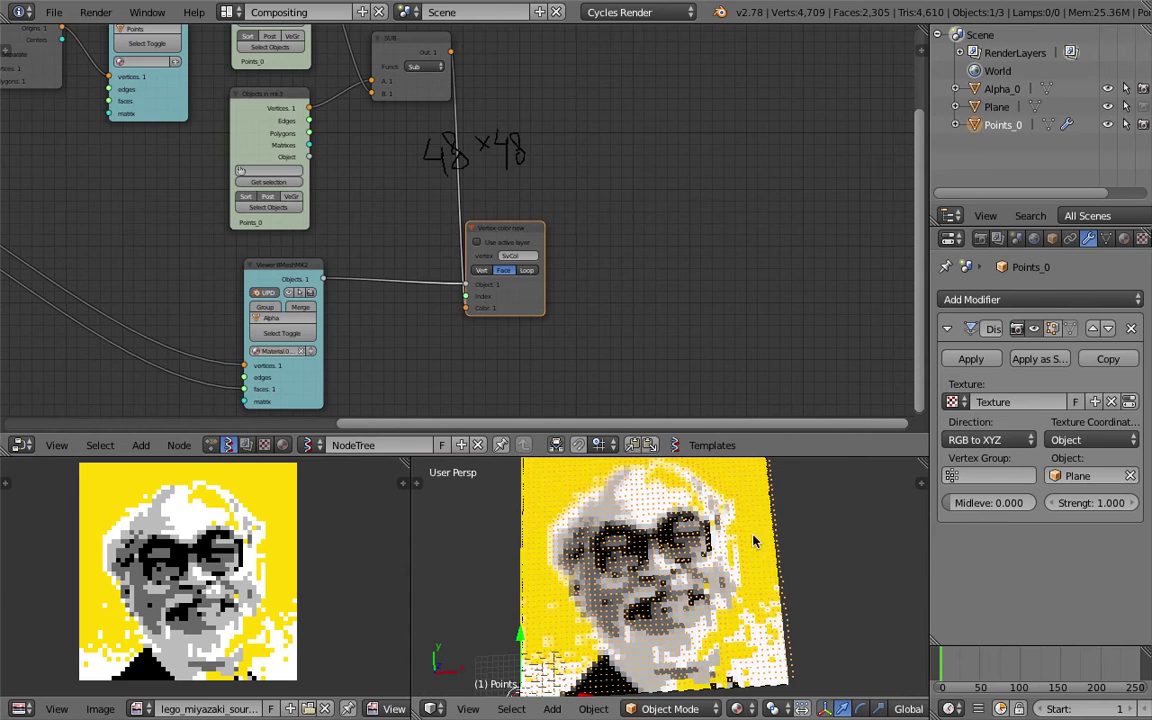
# Step: Hide the Points_0 object and check the mosaic without the points
pyautogui.click(1106, 124)
pyautogui.moveTo(846, 508); pyautogui.dragTo(838, 532, button='middle')
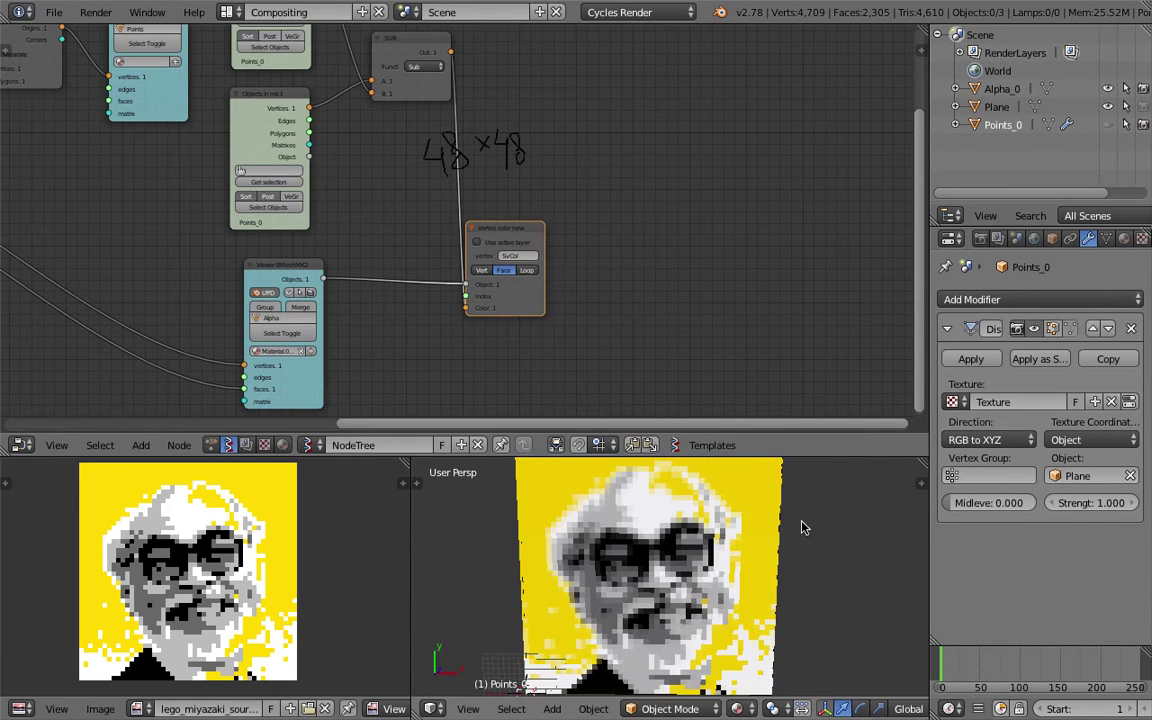
pyautogui.scroll(4, 801, 527)
pyautogui.scroll(-4, 776, 566)
pyautogui.moveTo(764, 576); pyautogui.dragTo(760, 550, button='middle')
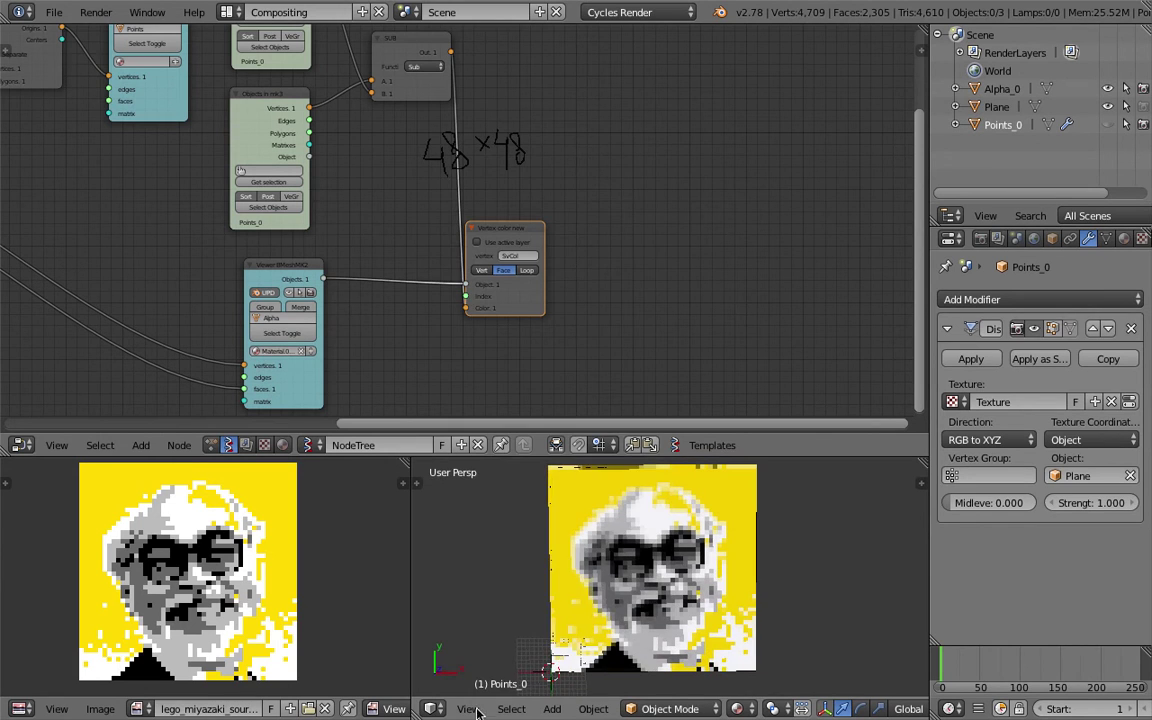
# Step: View the scene from the top and scale the Plane object up slightly beyond the mosaic's edges
pyautogui.click(476, 709)
pyautogui.click(497, 628)
pyautogui.press('KP_7')
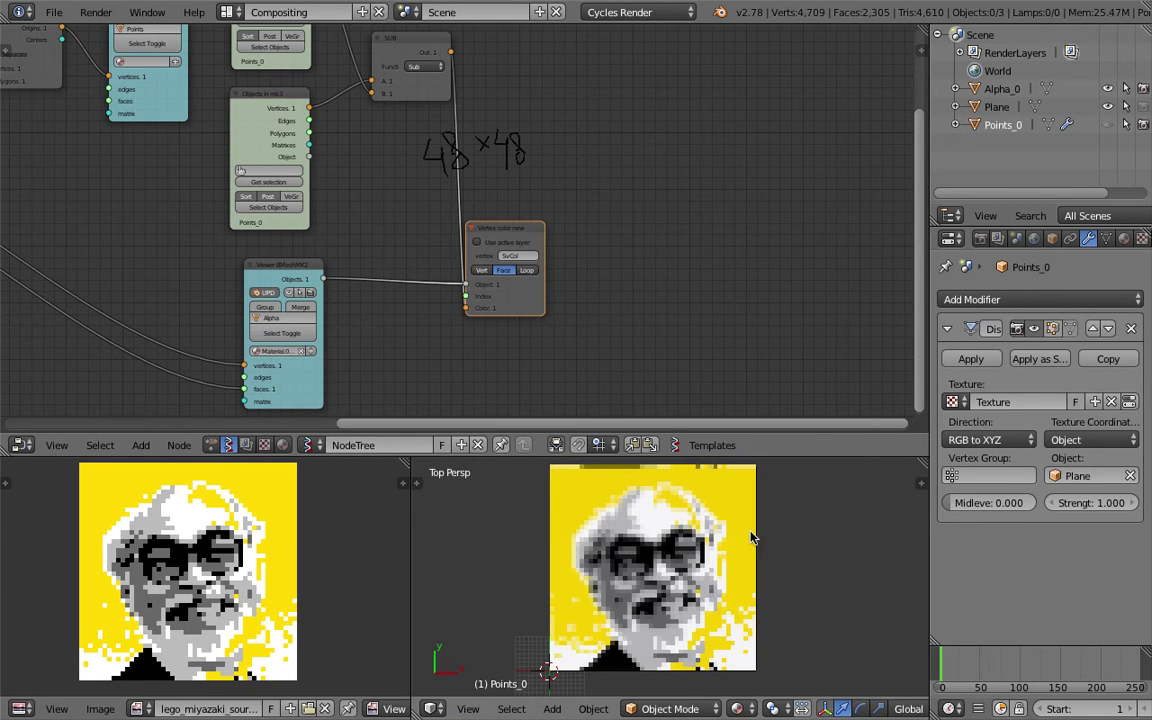
pyautogui.click(997, 106)
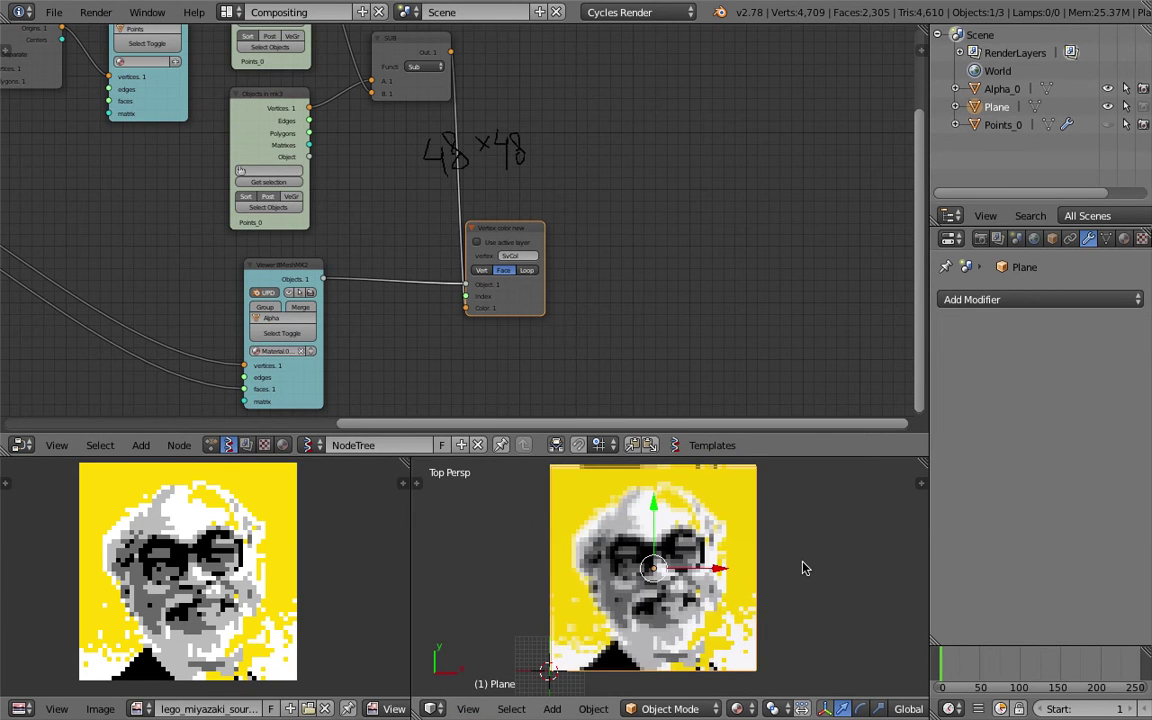
pyautogui.press('s')
pyautogui.click(762, 538)
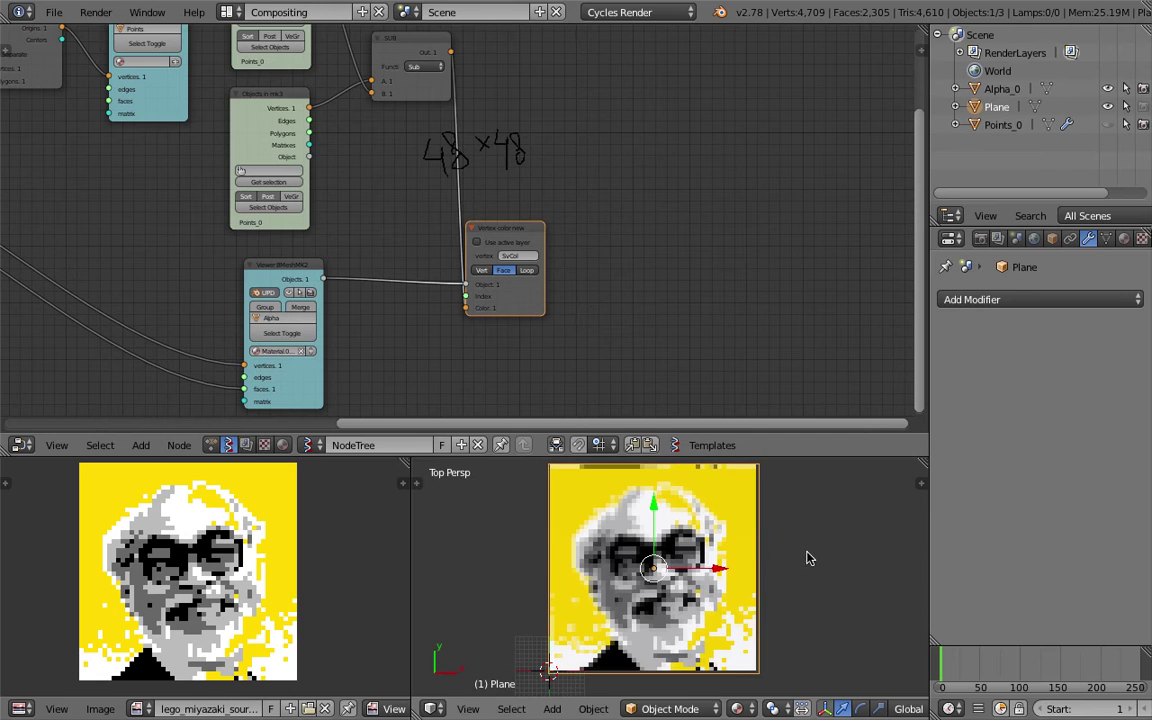
# Step: Nudge the Plane object slightly along Y while updating the timeline frame, ending on frame 12
pyautogui.click(960, 663)
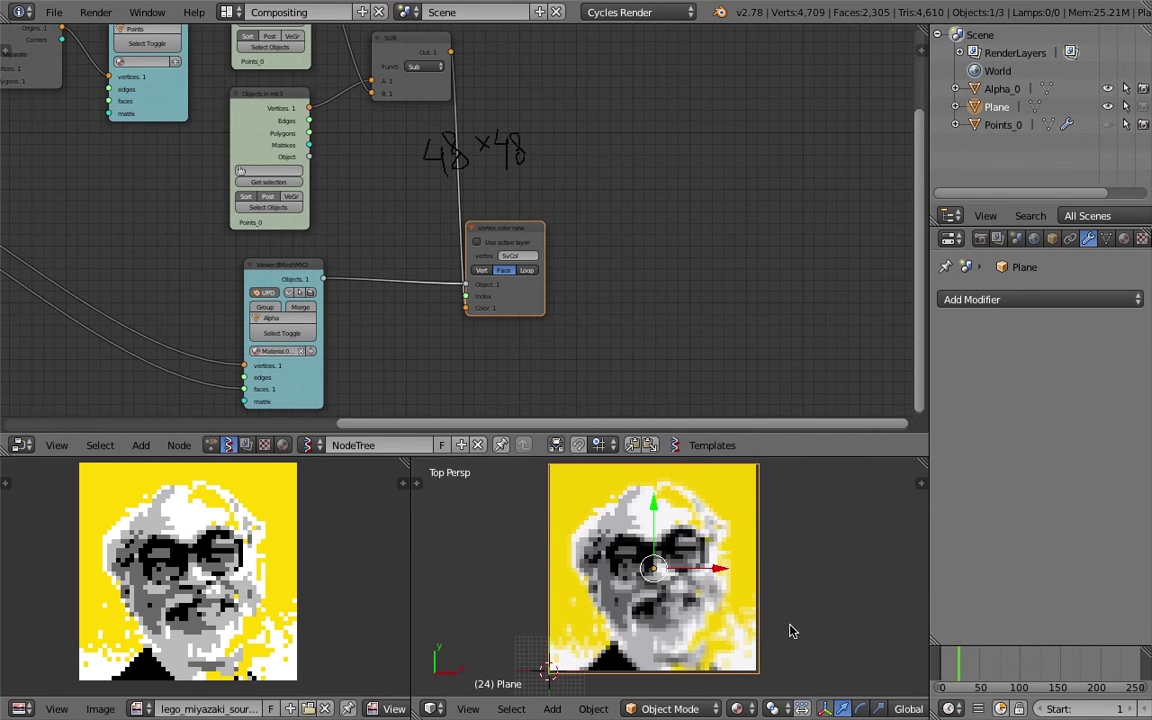
pyautogui.press('Right')
pyautogui.press('Right')
pyautogui.press('g')
pyautogui.press('y')
pyautogui.moveTo(655, 501); pyautogui.dragTo(655, 499)
pyautogui.moveTo(940, 666); pyautogui.dragTo(950, 668)
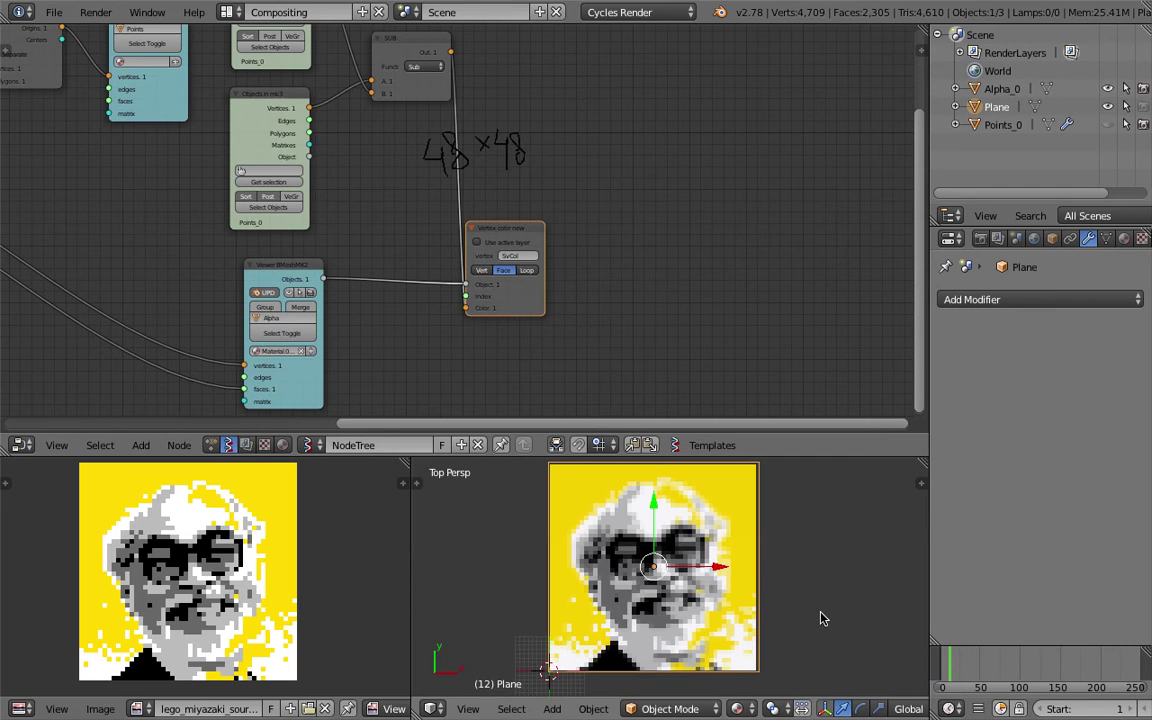
# Step: Deselect all objects and save the project as a new file with an incremented version number
pyautogui.press('a')
pyautogui.hotkey('ctrl', 's')
pyautogui.keyDown('shift'); pyautogui.hscroll(2, 771, 598); pyautogui.keyUp('shift')
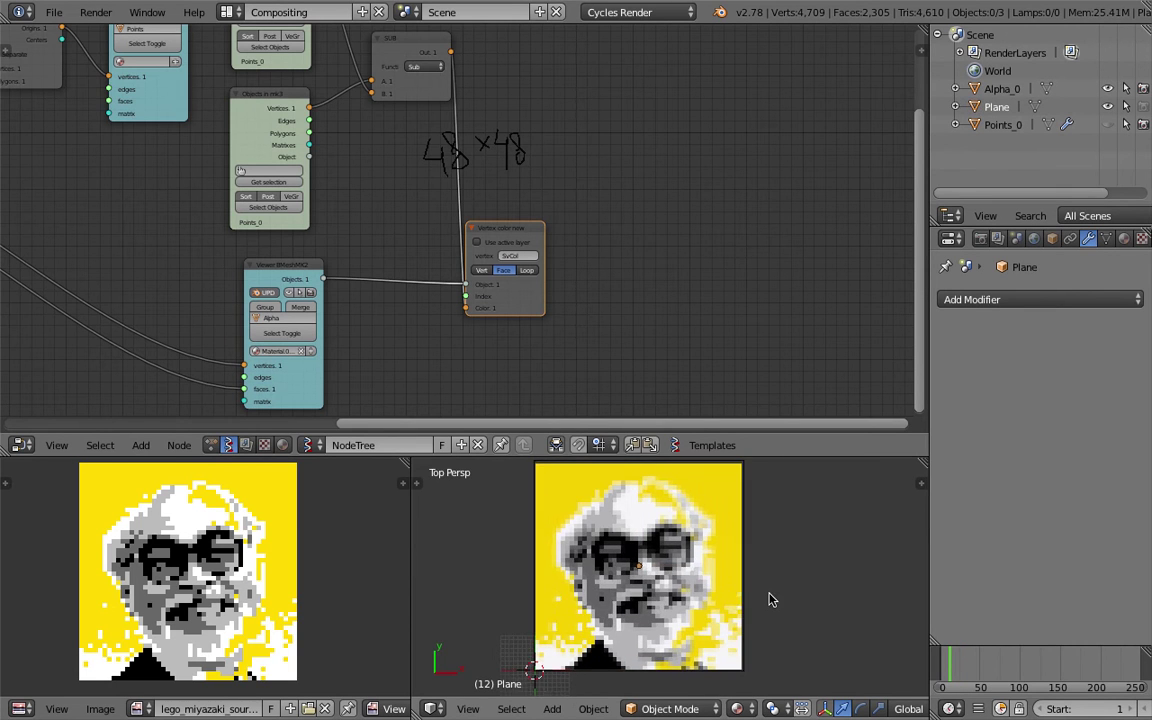
pyautogui.hotkey('ctrl', 's')
pyautogui.click(60, 14)
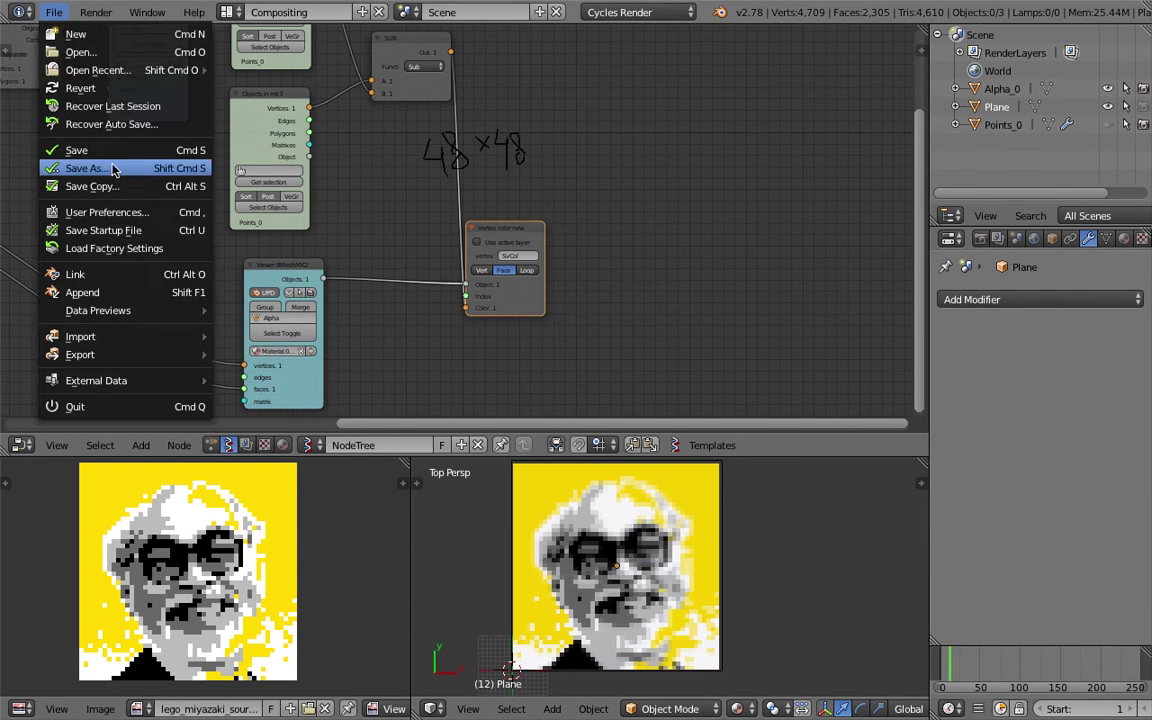
pyautogui.click(113, 168)
pyautogui.click(1019, 80)
pyautogui.click(1053, 62)
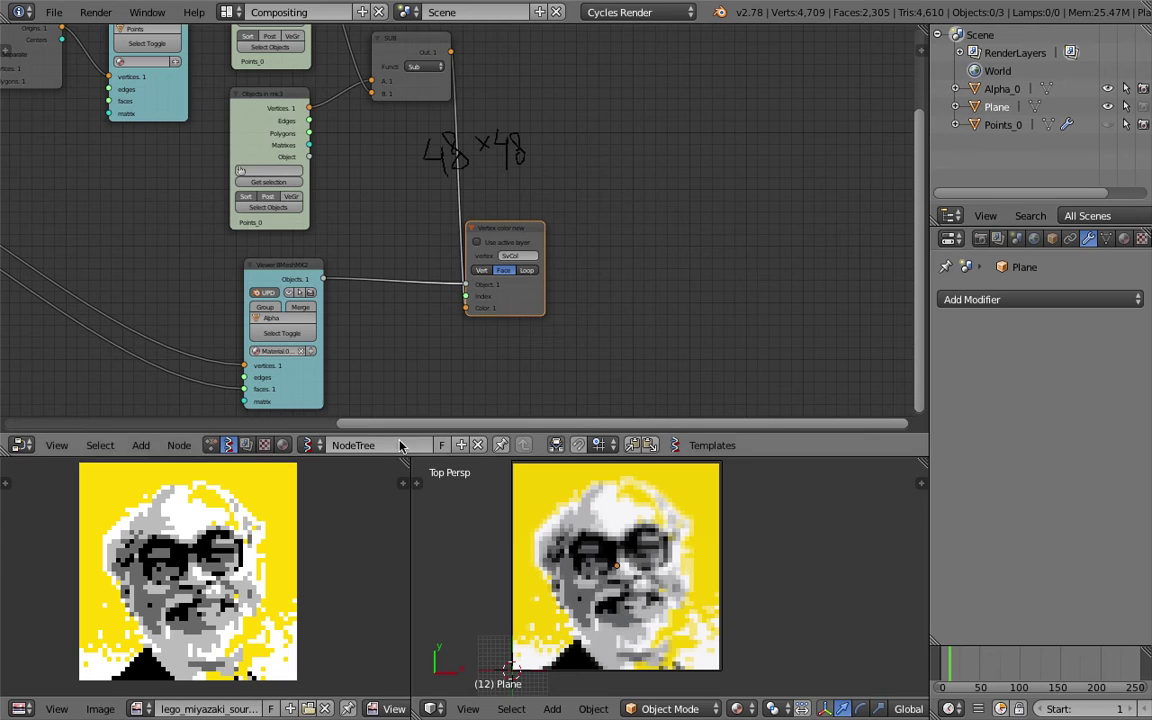
# Step: Reduce the node editor's height to enlarge the image and 3D views, and bring the whole node setup into view
pyautogui.moveTo(455, 445); pyautogui.dragTo(456, 333)
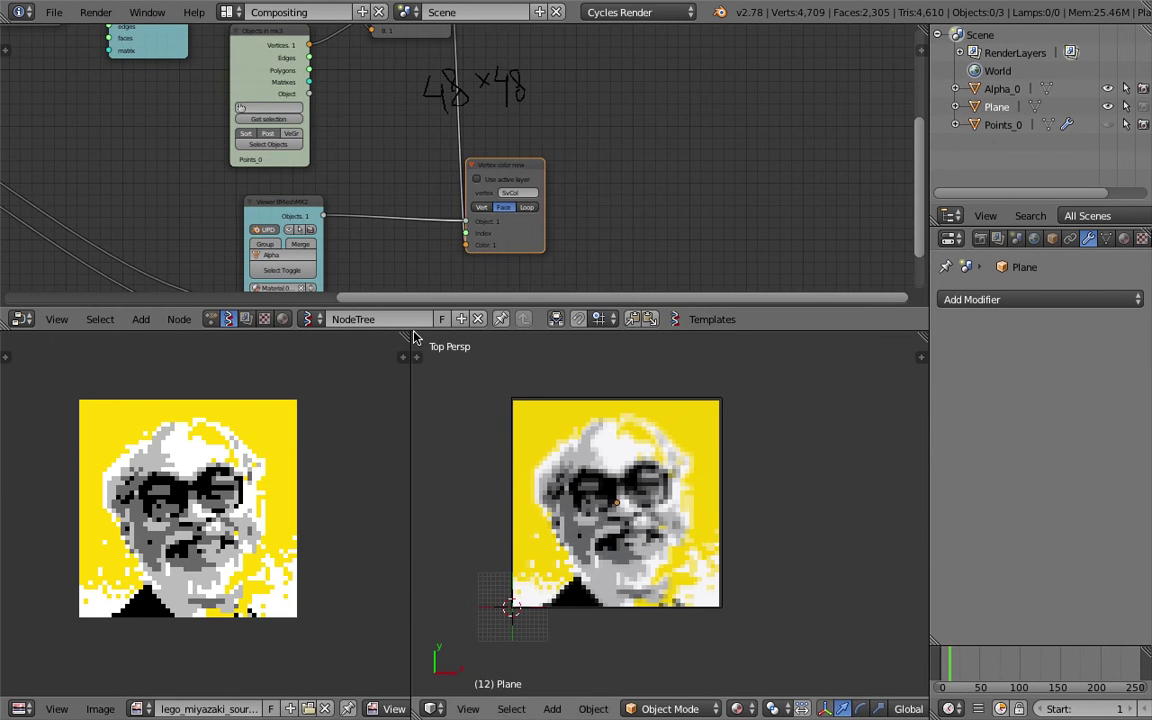
pyautogui.scroll(-3, 458, 260)
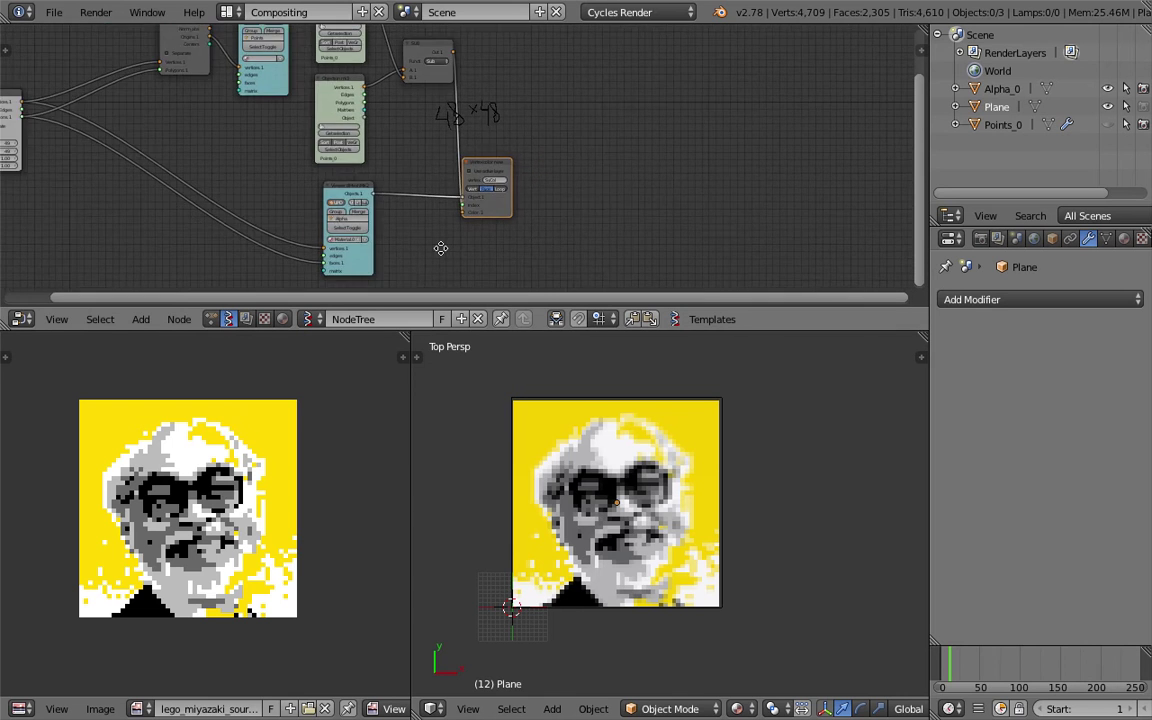
pyautogui.moveTo(440, 249); pyautogui.dragTo(577, 240, button='middle')
# Step: Save the enlarged-viewport layout as another incremented version of the project file
pyautogui.click(54, 12)
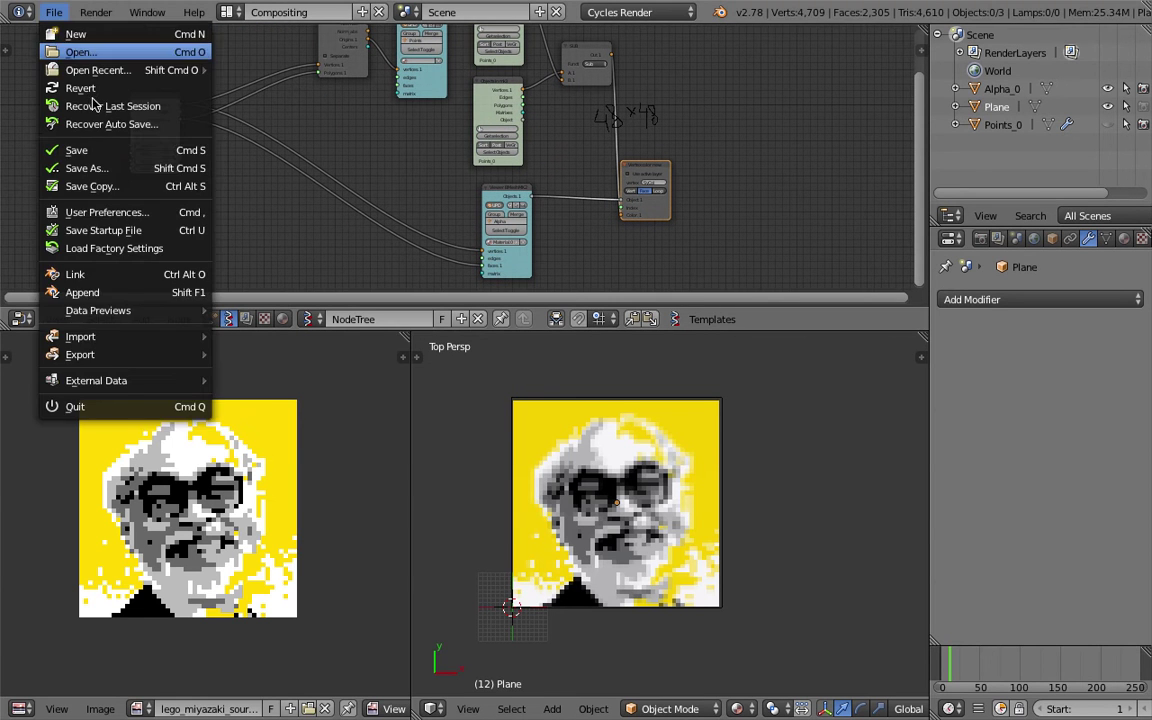
pyautogui.click(105, 150)
pyautogui.click(56, 12)
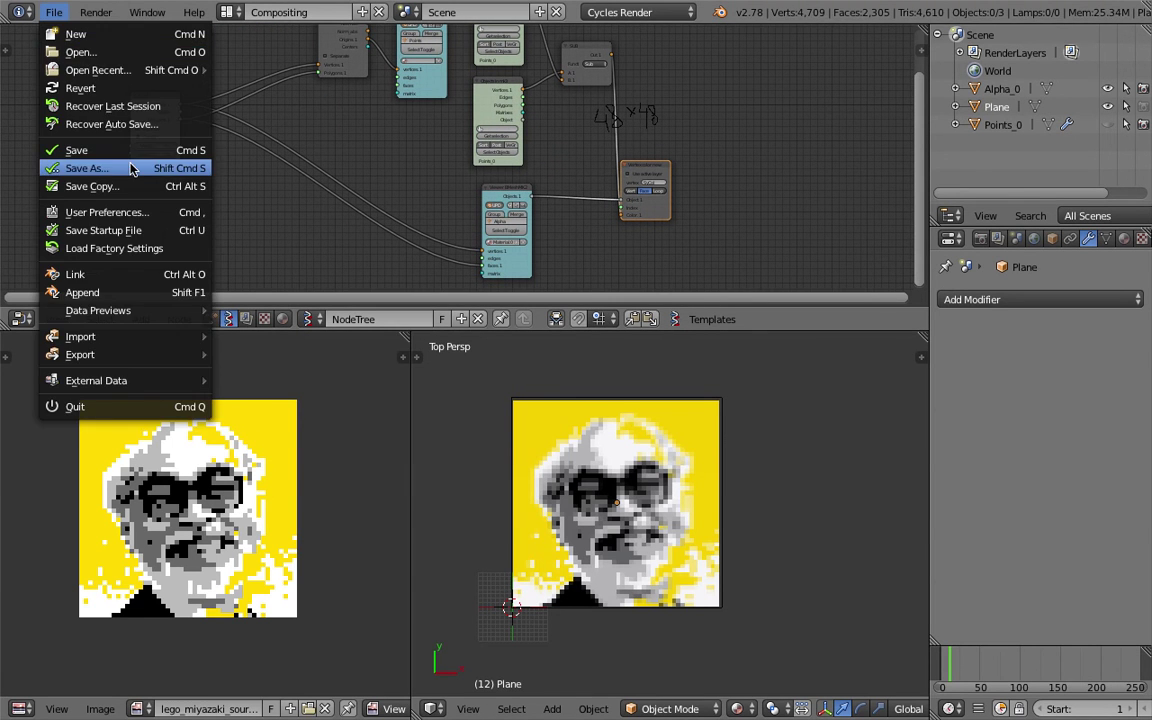
pyautogui.click(133, 168)
pyautogui.click(1022, 78)
pyautogui.click(1062, 64)
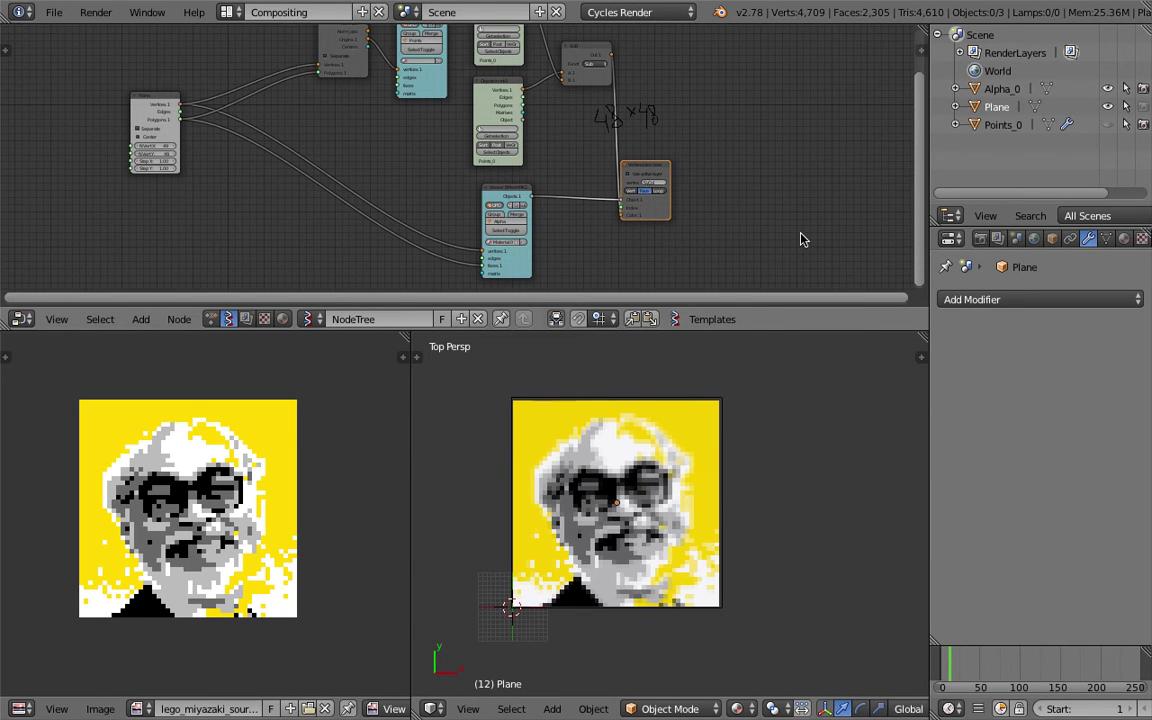
# Step: Merge the image editor area into the 3D viewport and save the project as the next incremented version
pyautogui.moveTo(412, 371); pyautogui.dragTo(143, 441)
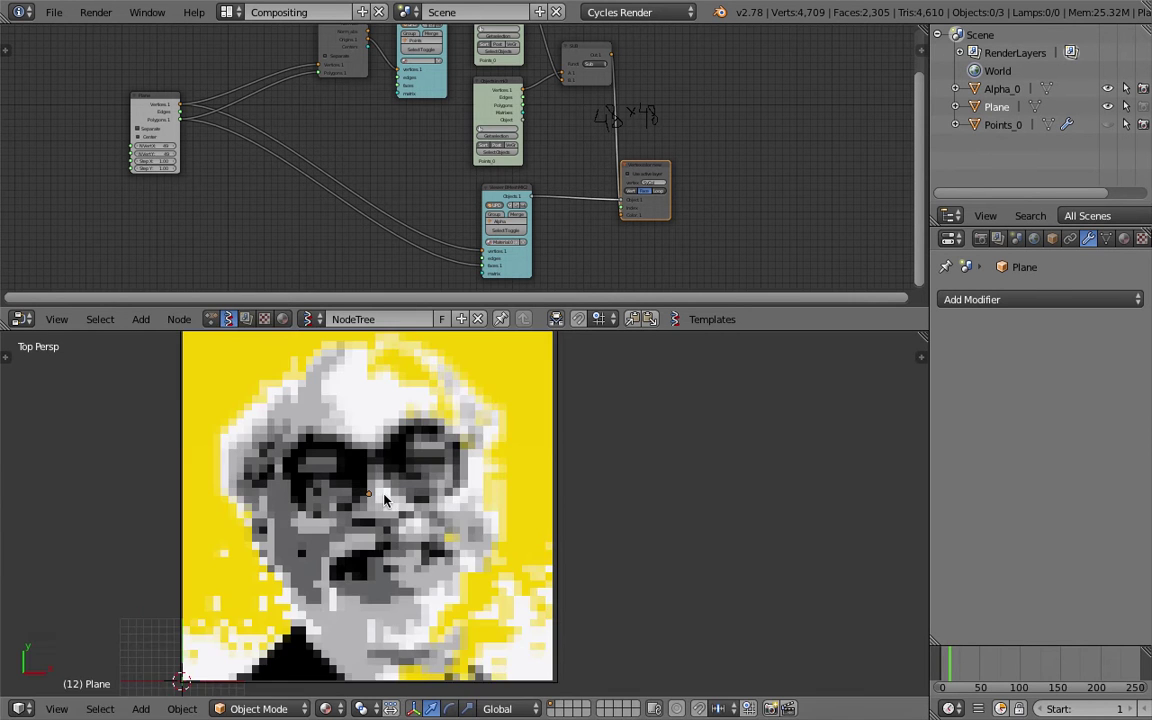
pyautogui.moveTo(415, 553); pyautogui.dragTo(548, 463, button='middle')
pyautogui.click(54, 12)
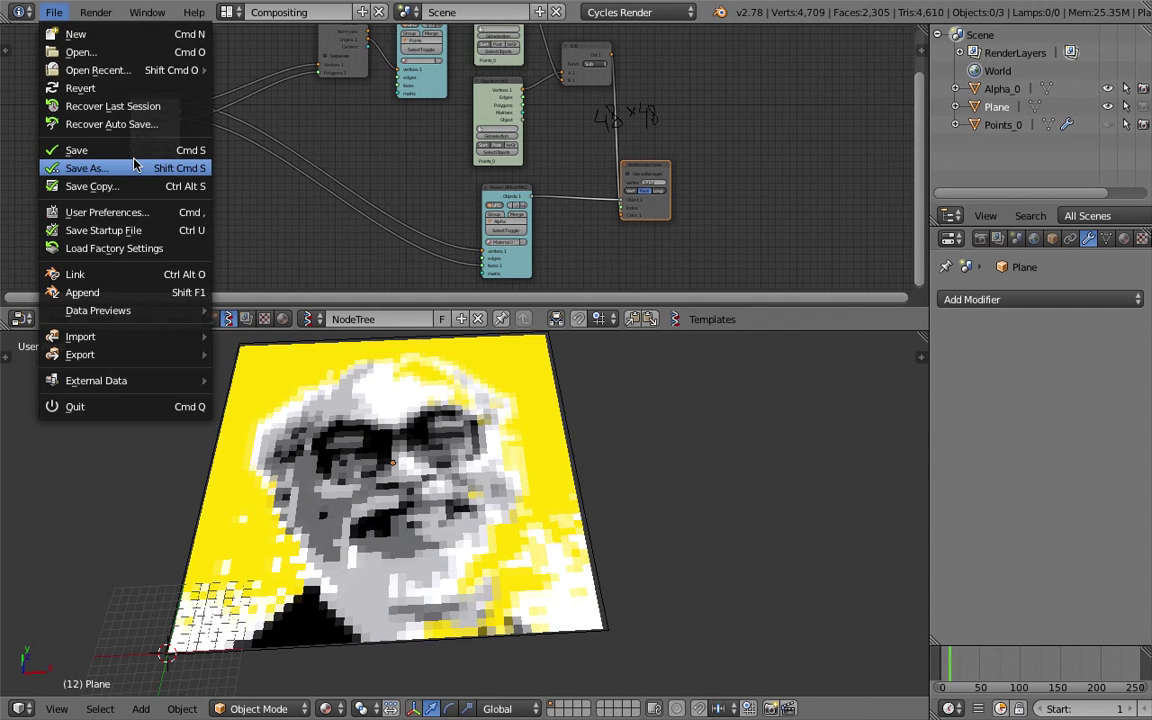
pyautogui.click(86, 168)
pyautogui.press('KP_Add')
pyautogui.click(1085, 56)
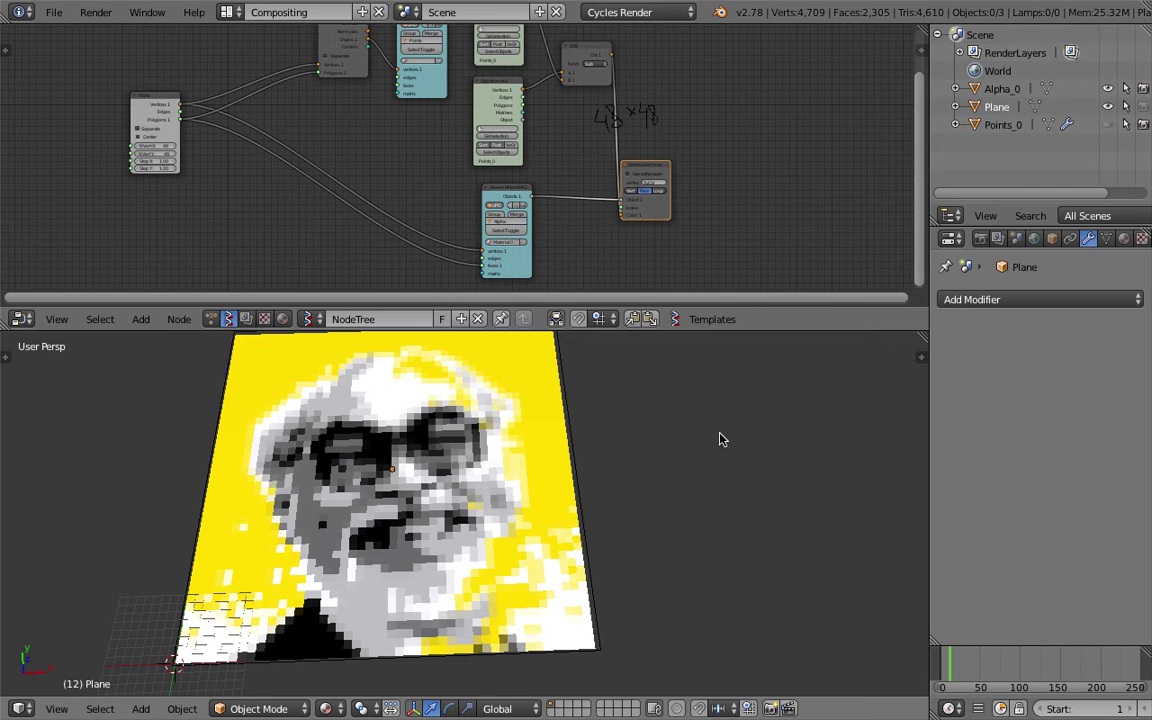
# Step: Add a cube mesh at the origin corner of the mosaic grid
pyautogui.moveTo(723, 440); pyautogui.dragTo(518, 572, button='middle')
pyautogui.hotkey('shift', 'a')
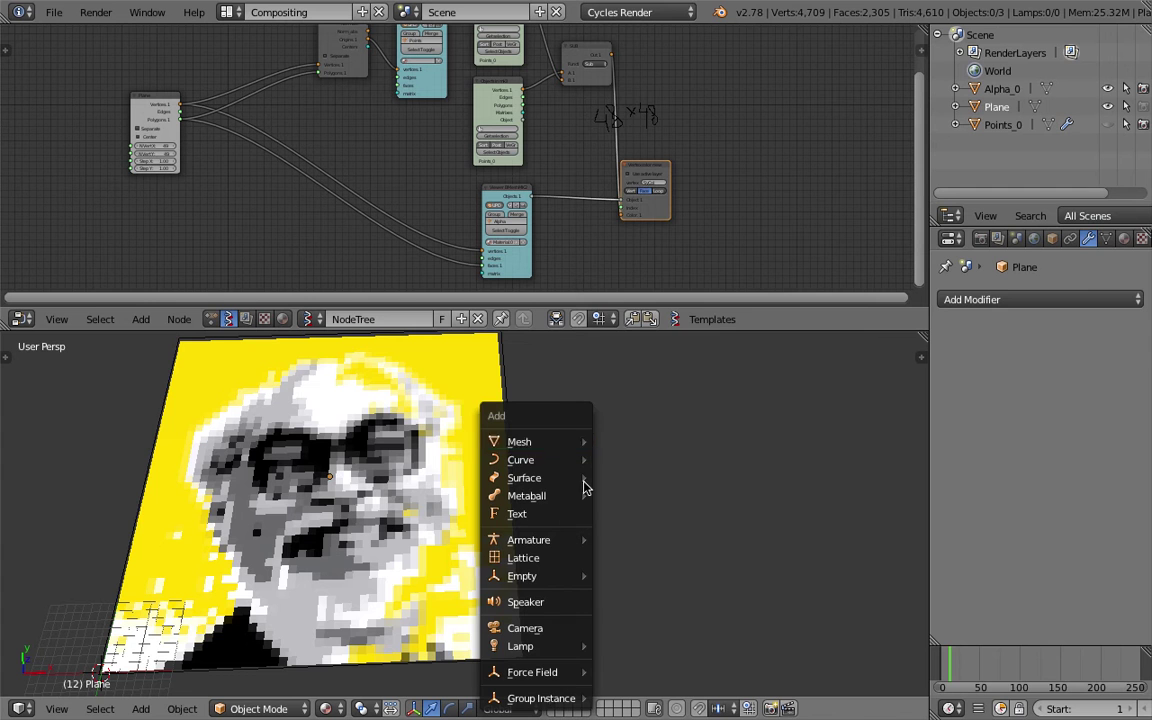
pyautogui.moveTo(519, 441)
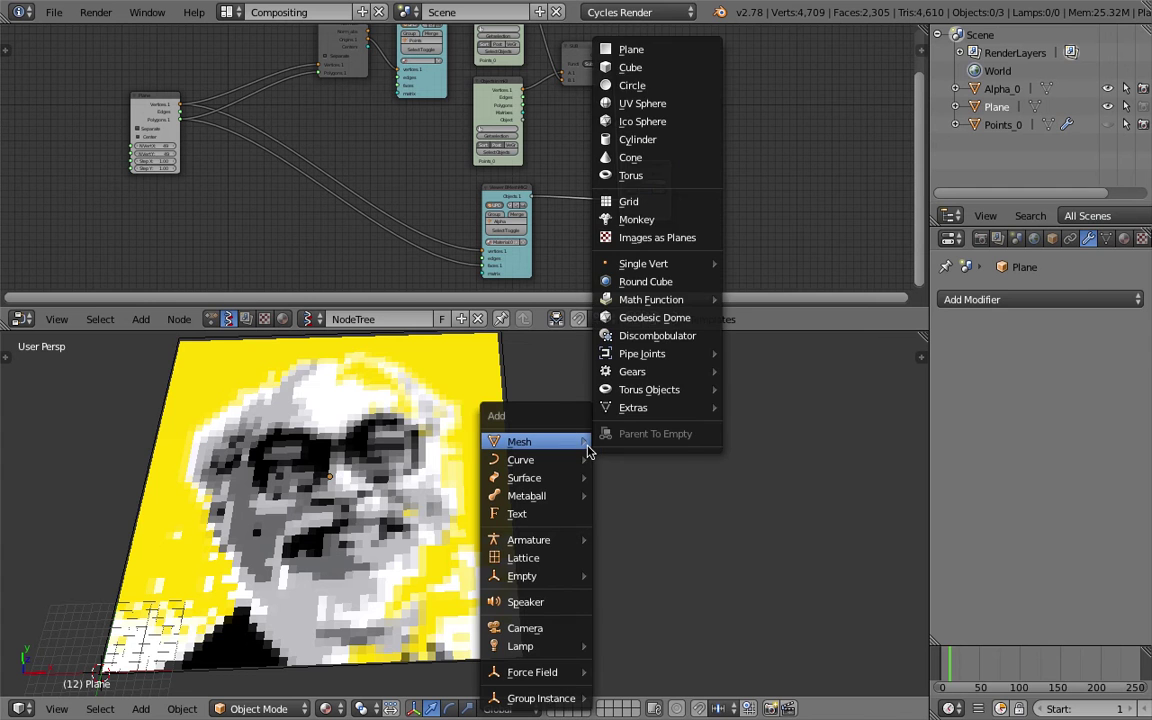
pyautogui.click(646, 72)
# Step: Add a cylinder mesh at the same location as the cube
pyautogui.keyDown('shift'); pyautogui.moveTo(190, 590); pyautogui.dragTo(450, 482, button='middle'); pyautogui.keyUp('shift')
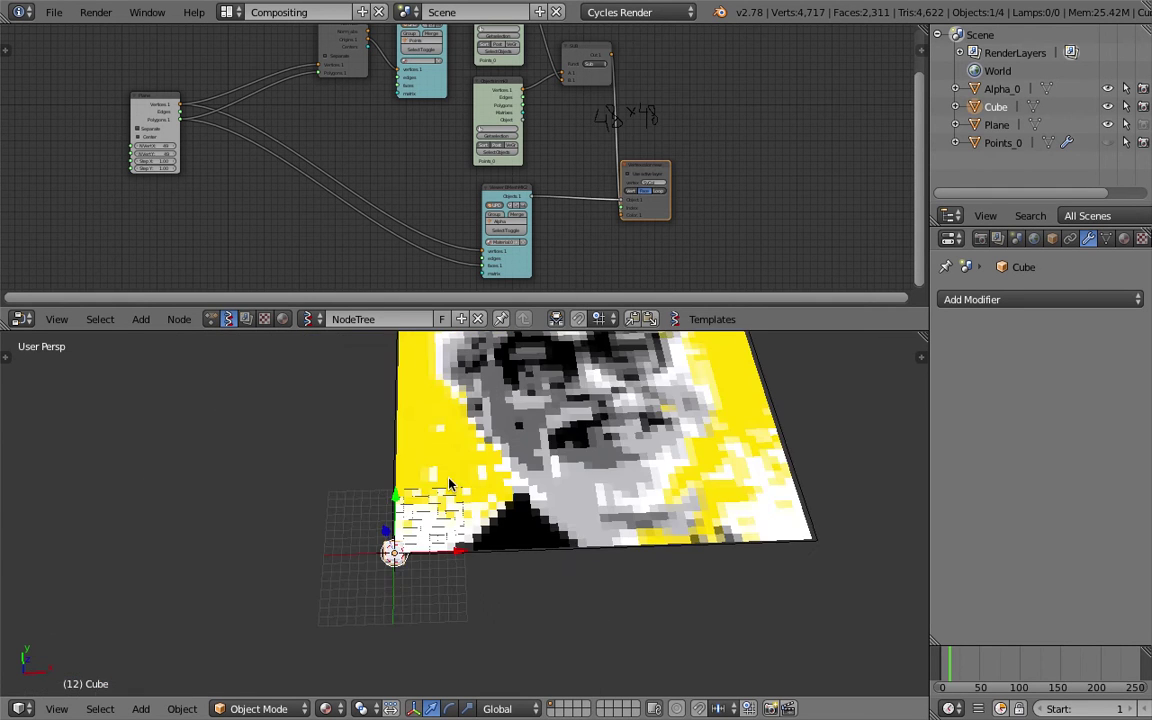
pyautogui.moveTo(375, 576); pyautogui.dragTo(419, 544, button='middle')
pyautogui.scroll(6, 419, 544)
pyautogui.hotkey('shift', 'a')
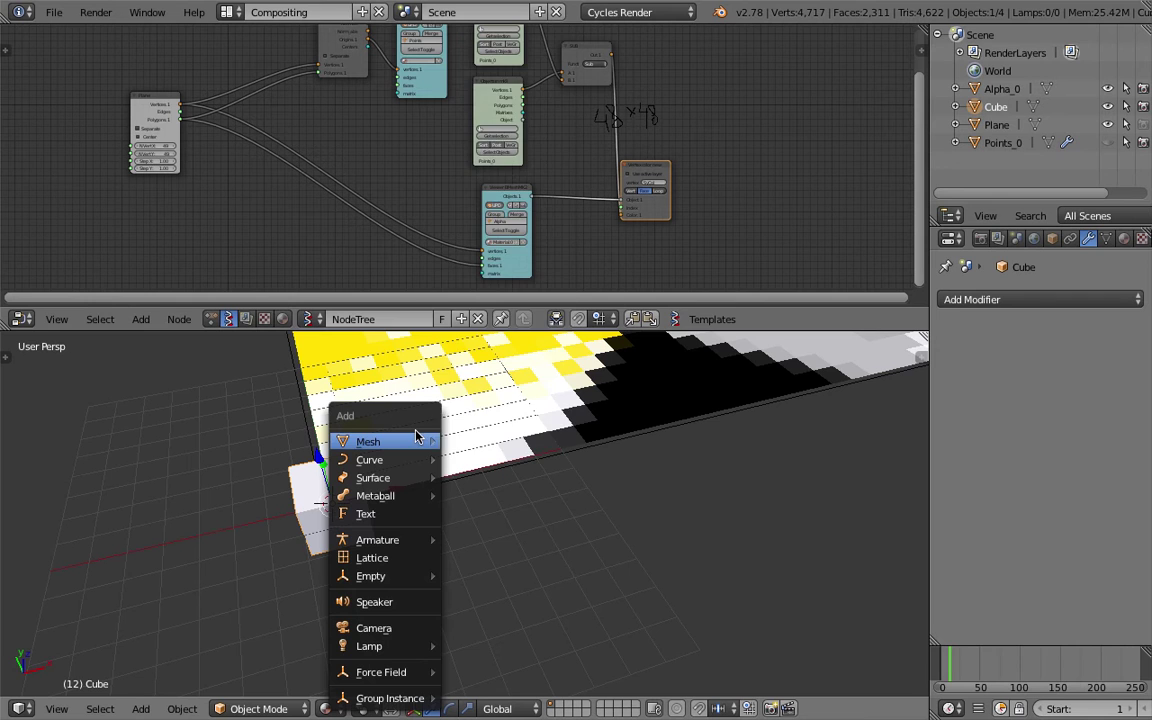
pyautogui.moveTo(420, 441)
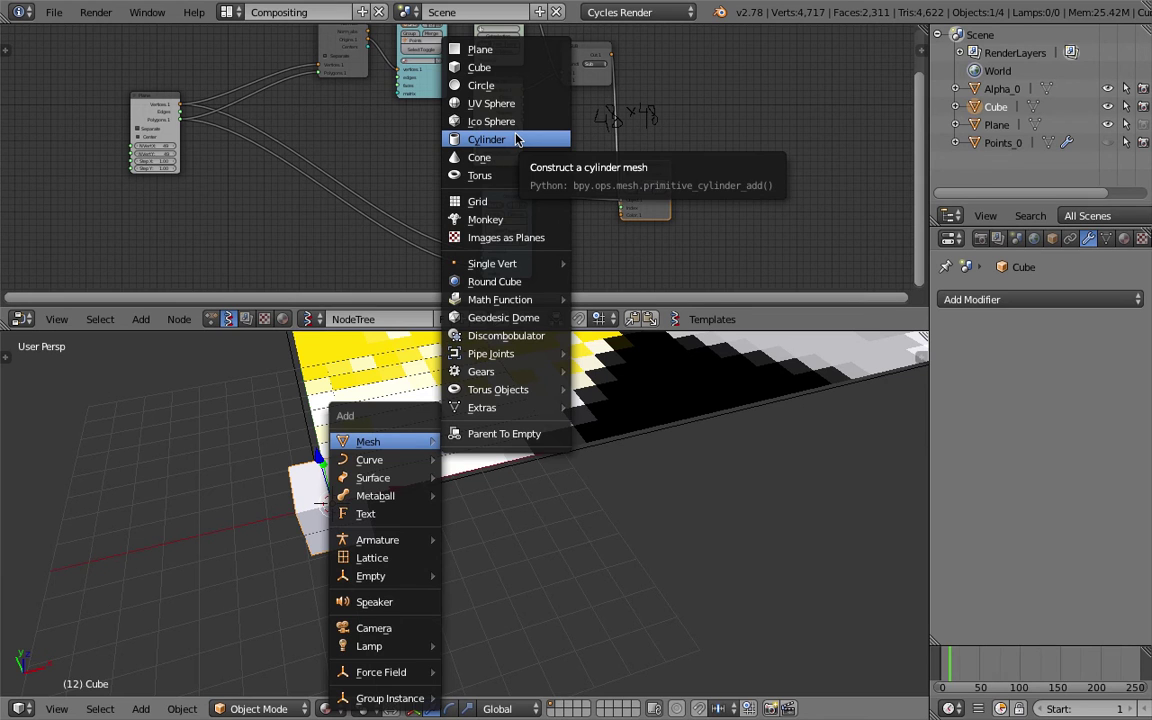
pyautogui.click(517, 139)
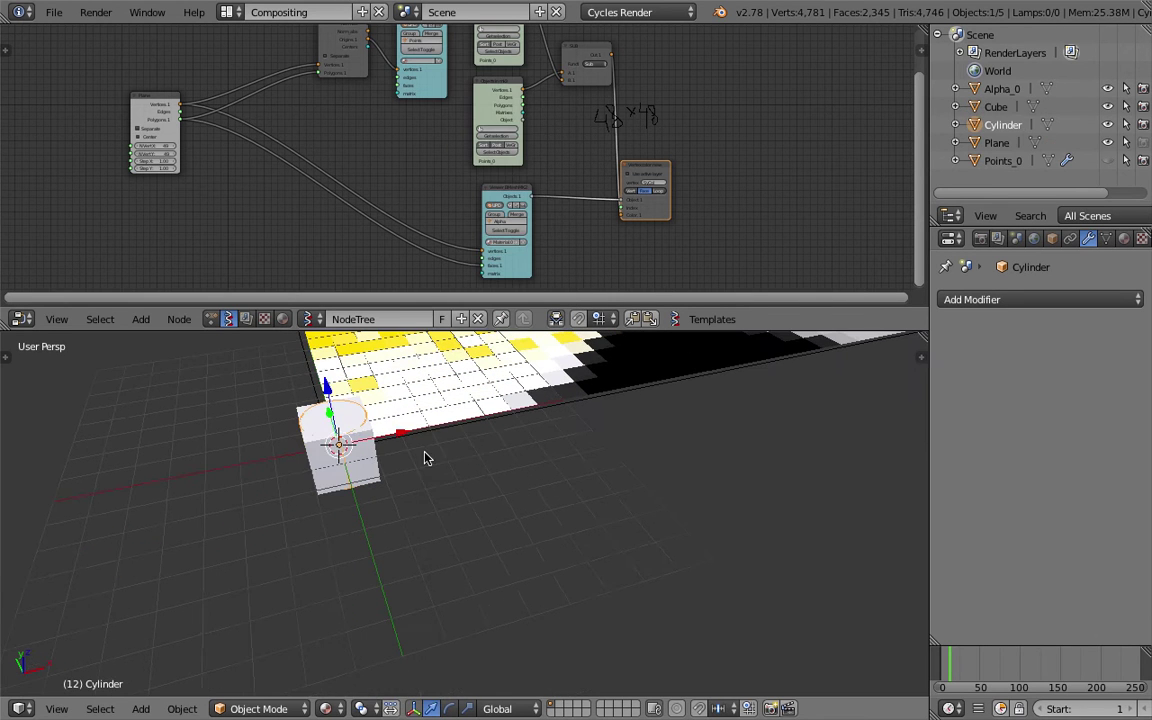
# Step: Shrink the cylinder to stud size and raise it along Z so it protrudes from the cube's upper face
pyautogui.press('s')
pyautogui.click(411, 468)
pyautogui.moveTo(331, 398); pyautogui.dragTo(333, 381)
pyautogui.press('g')
pyautogui.press('z')
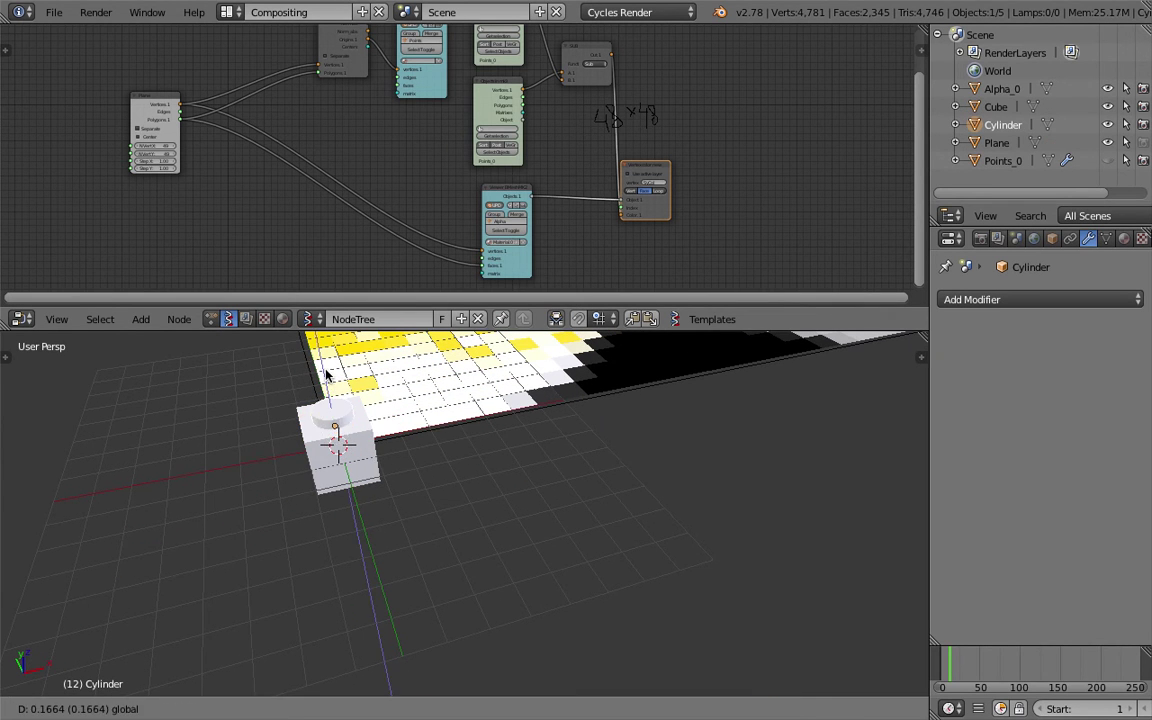
pyautogui.click(326, 374)
# Step: Switch the 3D viewport to solid shading with the brick in close view
pyautogui.moveTo(326, 374)
pyautogui.mouseDown(button='middle')
pyautogui.moveTo(411, 404)
pyautogui.moveTo(484, 500)
pyautogui.moveTo(464, 506)
pyautogui.mouseUp(button='middle')
pyautogui.scroll(4, 445, 463)
pyautogui.scroll(-3, 456, 474)
pyautogui.press('z')
pyautogui.press('z')
# Step: Join the cylinder and the cube into one object and rename it dummyLEGO
pyautogui.rightClick(399, 519)
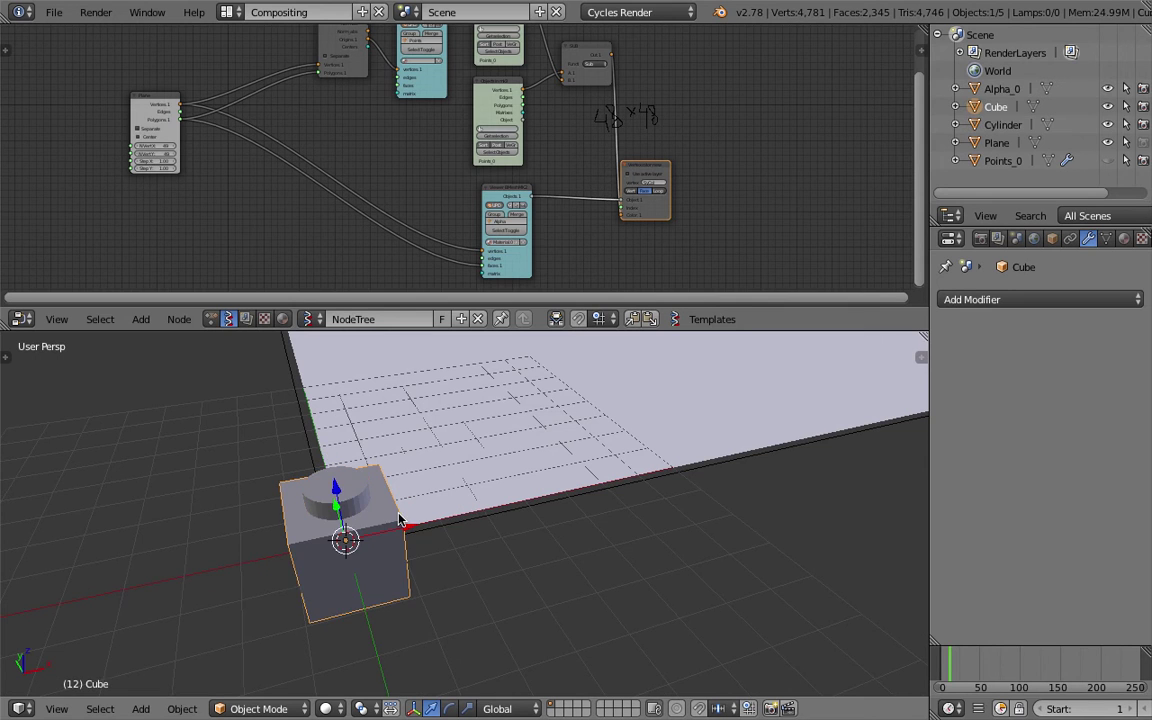
pyautogui.keyDown('shift'); pyautogui.rightClick(383, 519); pyautogui.keyUp('shift')
pyautogui.moveTo(383, 516); pyautogui.dragTo(471, 469, button='middle')
pyautogui.rightClick(478, 398)
pyautogui.keyDown('shift'); pyautogui.rightClick(503, 420); pyautogui.keyUp('shift')
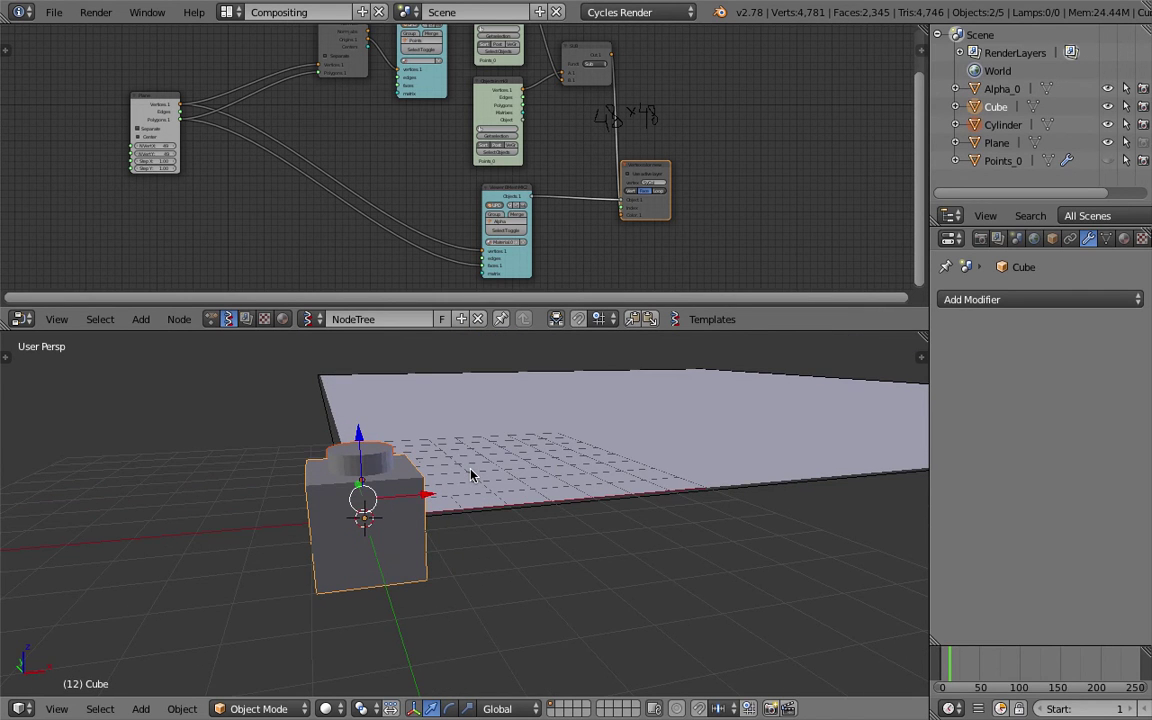
pyautogui.hotkey('ctrl', 'j')
pyautogui.doubleClick(1000, 107)
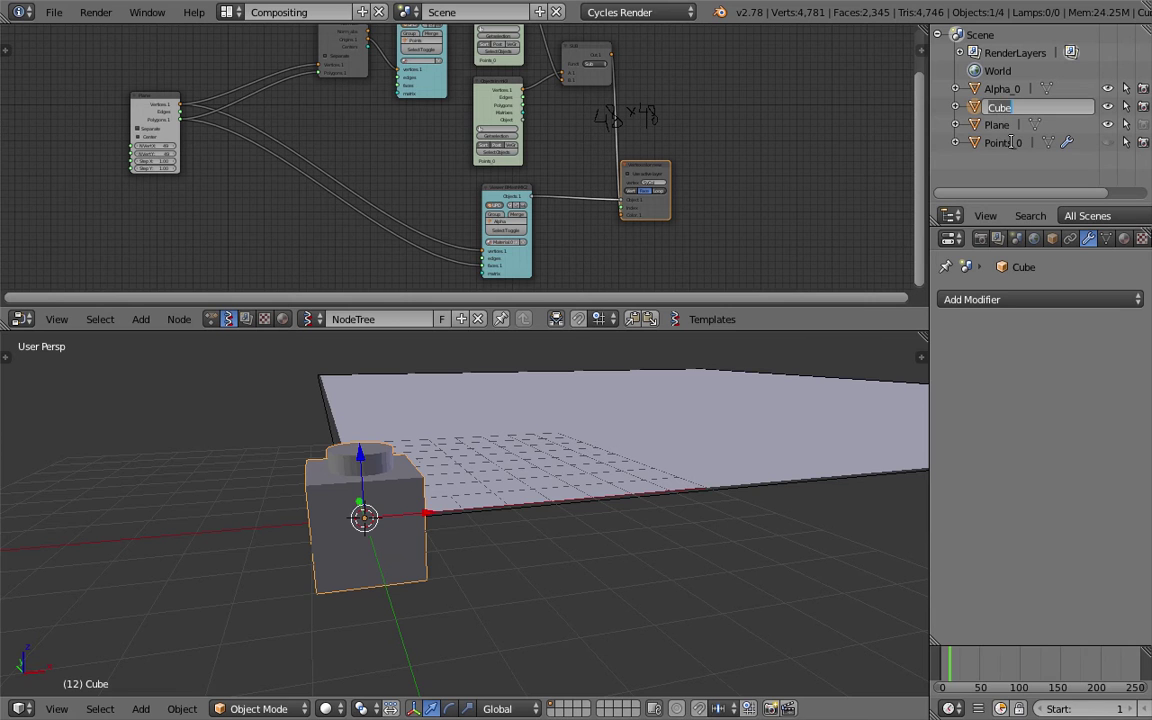
pyautogui.write('dummyLEGO')
pyautogui.press('Return')
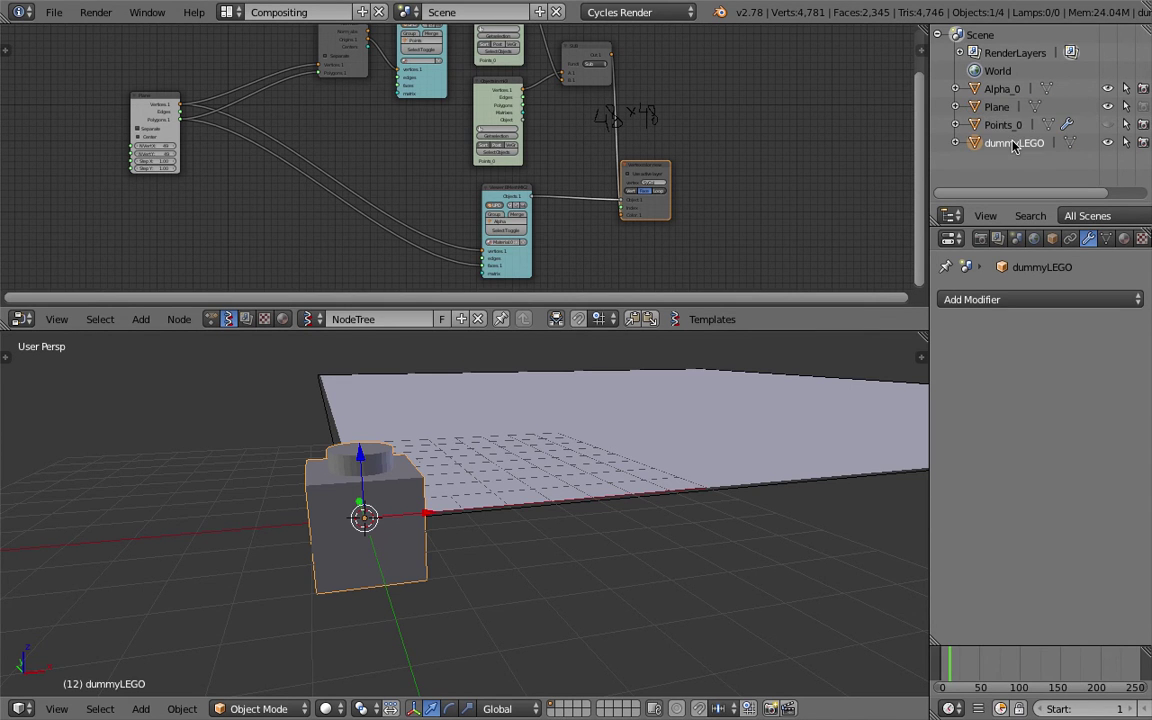
# Step: Add a new material to dummyLEGO under the Cycles renderer
pyautogui.click(1124, 238)
pyautogui.click(1030, 360)
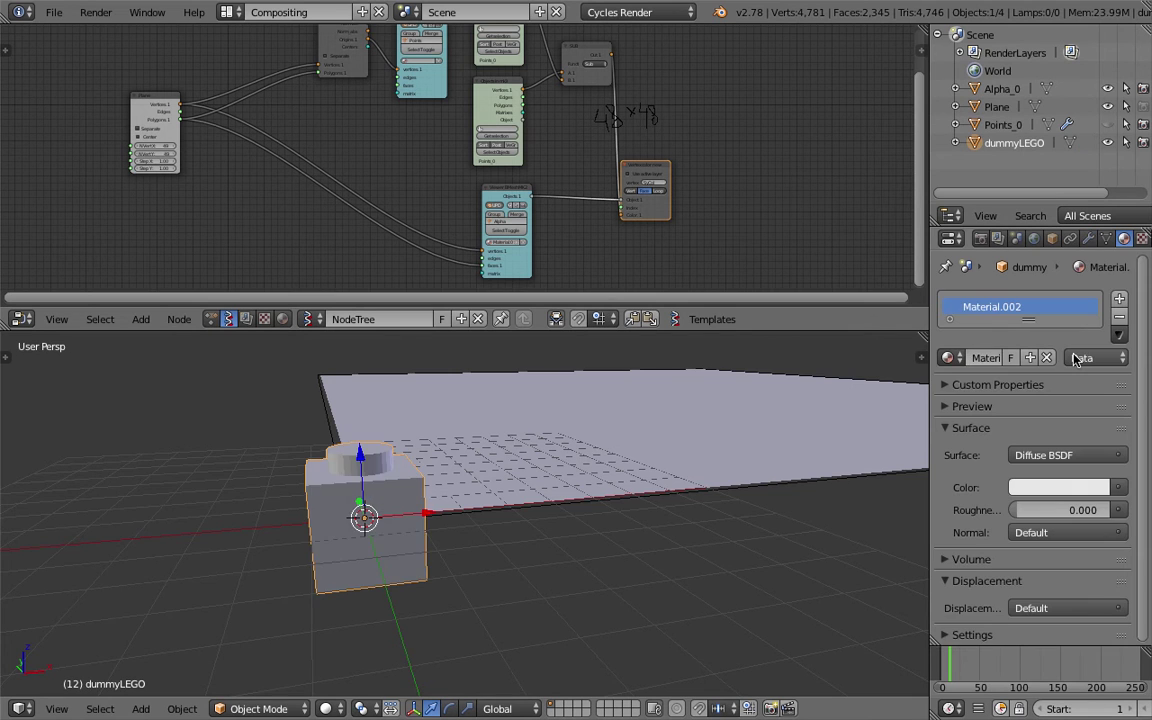
pyautogui.scroll(3, 625, 489)
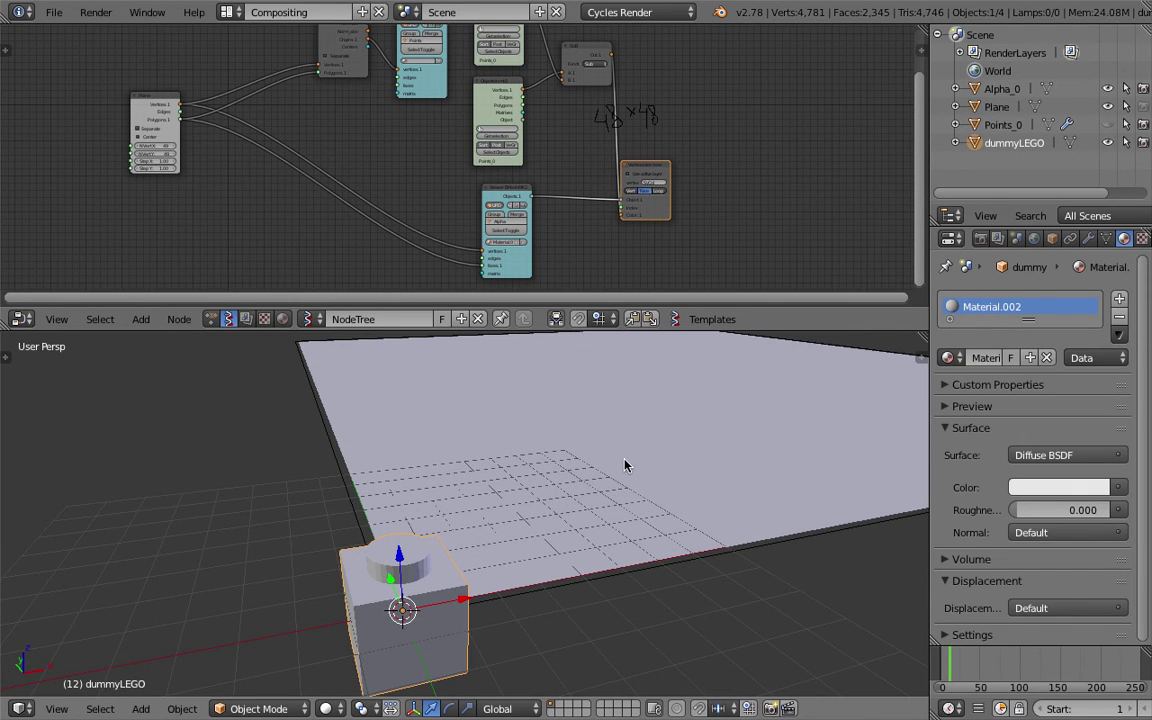
pyautogui.scroll(-4, 638, 468)
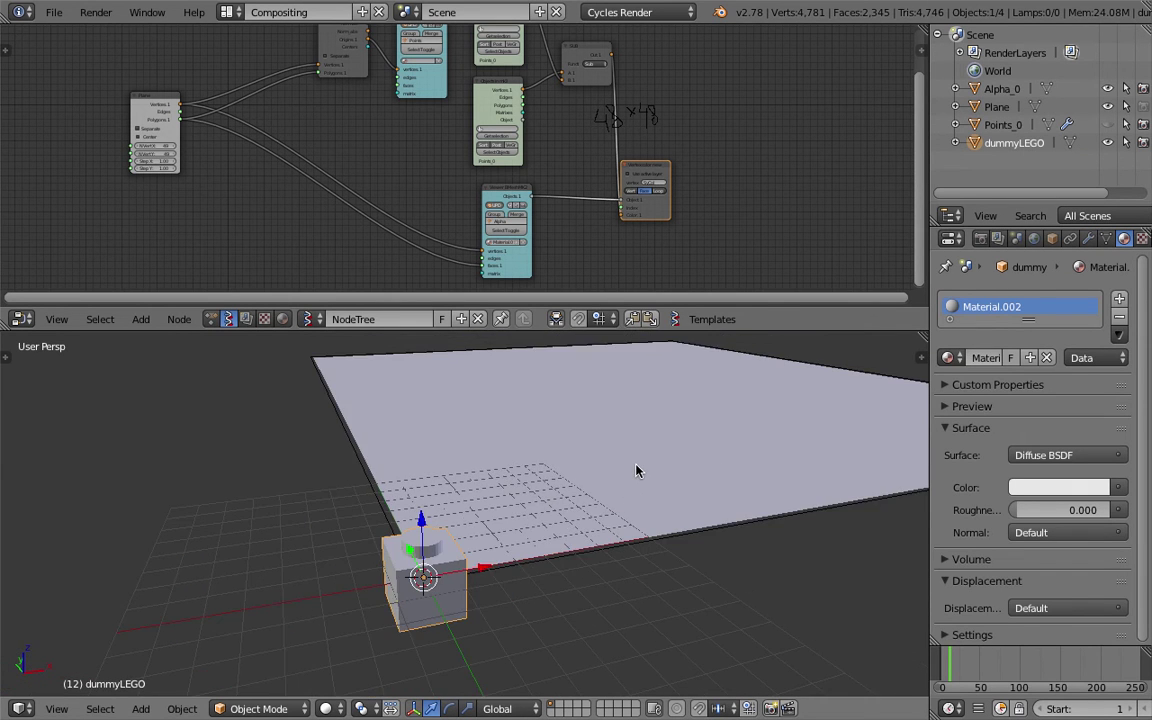
# Step: Change the render engine to Blender Render and replace dummyLEGO's material with a new one
pyautogui.click(622, 14)
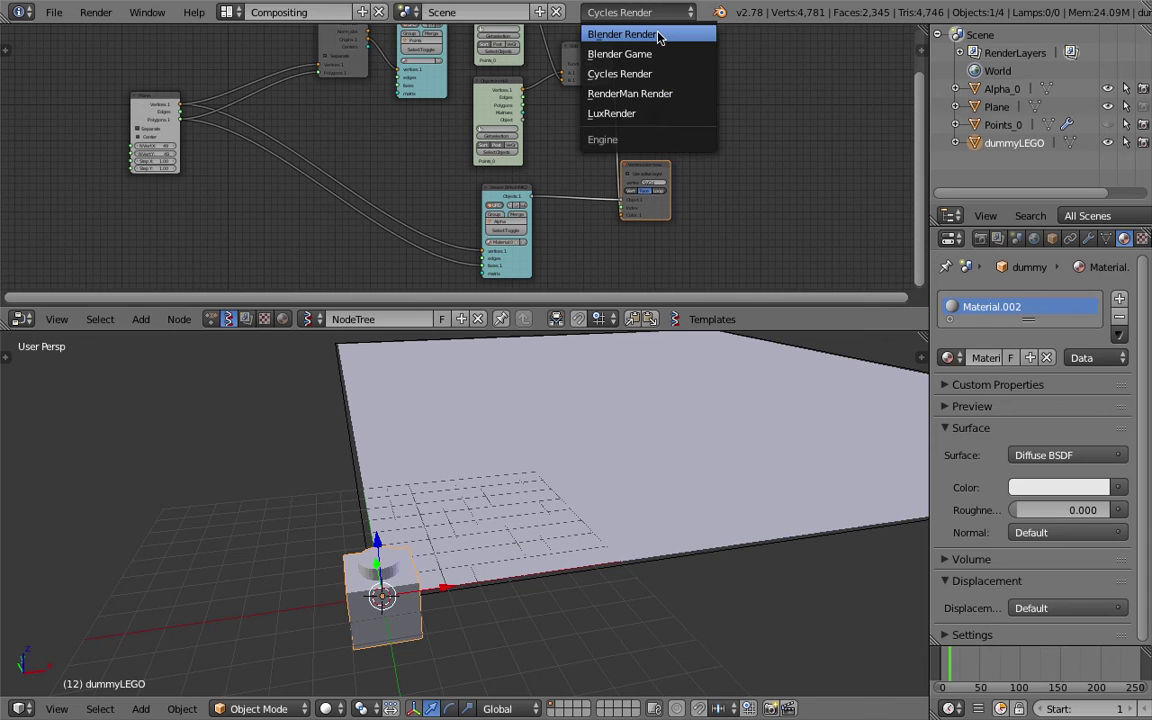
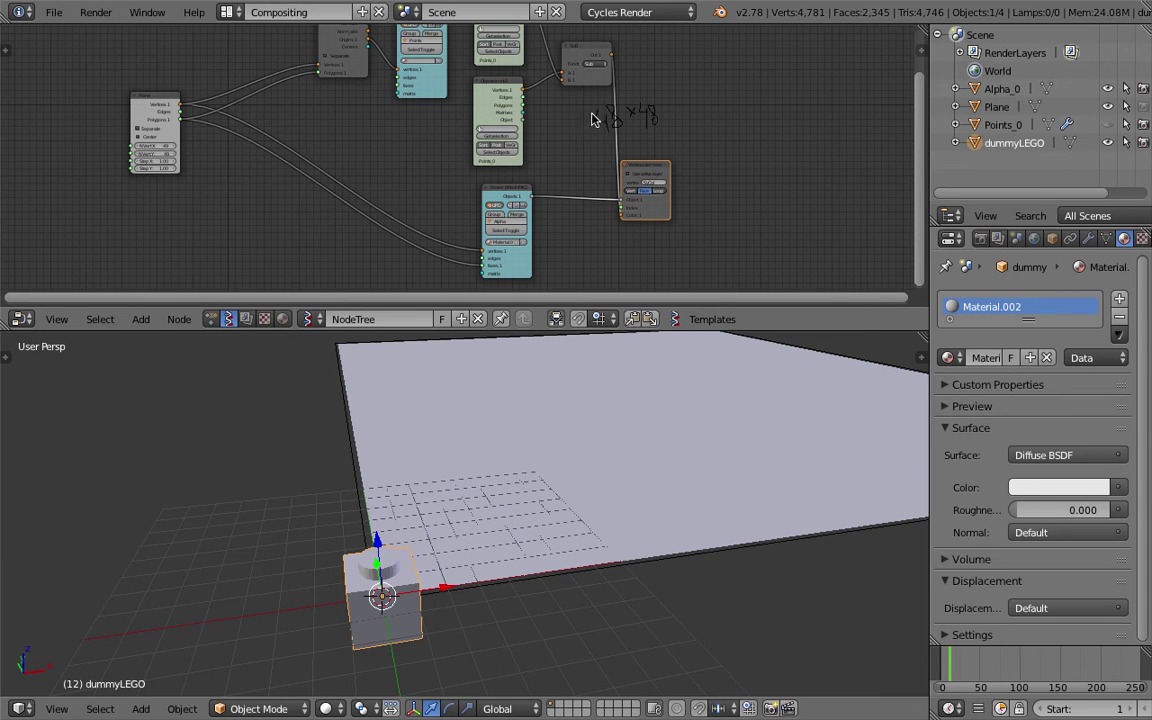
pyautogui.click(628, 12)
pyautogui.click(631, 34)
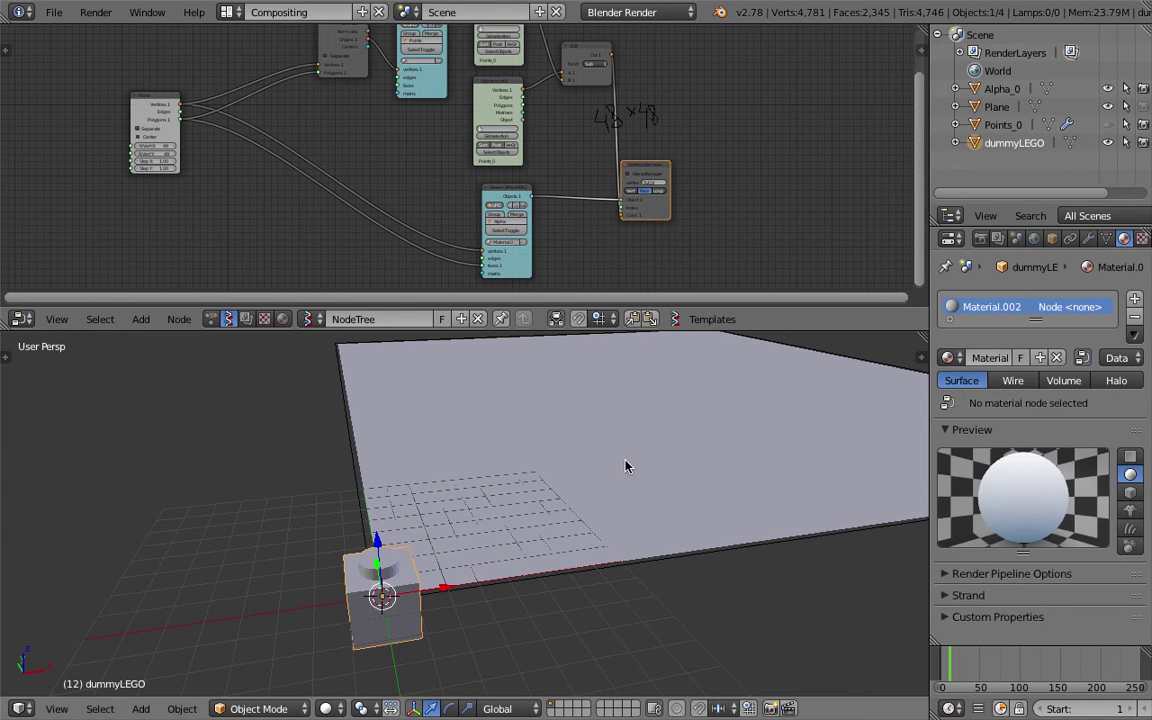
pyautogui.click(1134, 316)
pyautogui.click(1022, 357)
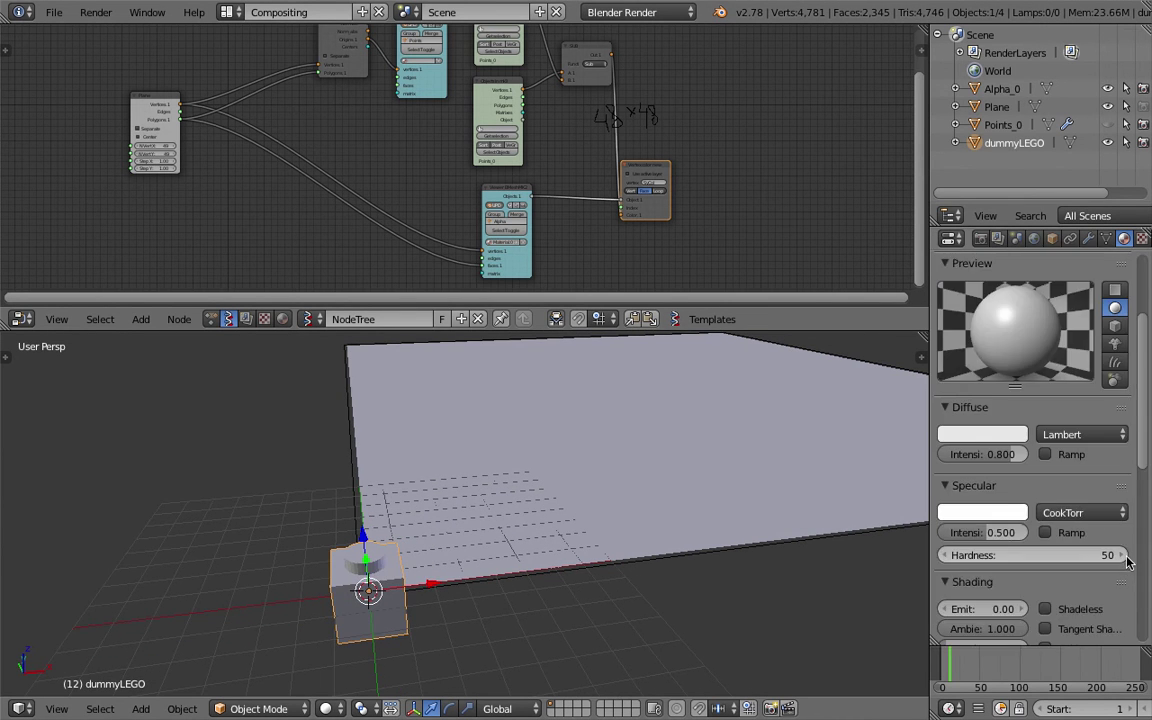
# Step: Enable the Object Color option in dummyLEGO's material
pyautogui.scroll(-5, 1123, 565)
pyautogui.scroll(-3, 1110, 555)
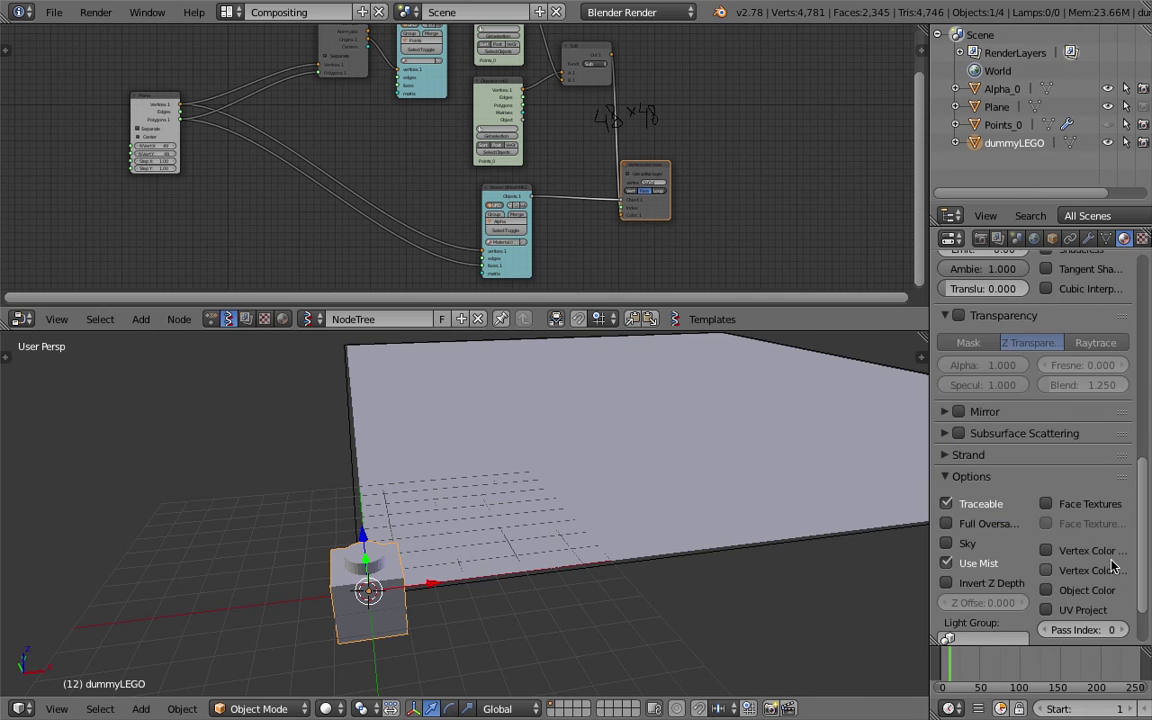
pyautogui.scroll(-2, 1093, 548)
pyautogui.click(1064, 522)
pyautogui.moveTo(540, 492); pyautogui.dragTo(660, 536, button='middle')
pyautogui.scroll(10, 990, 500)
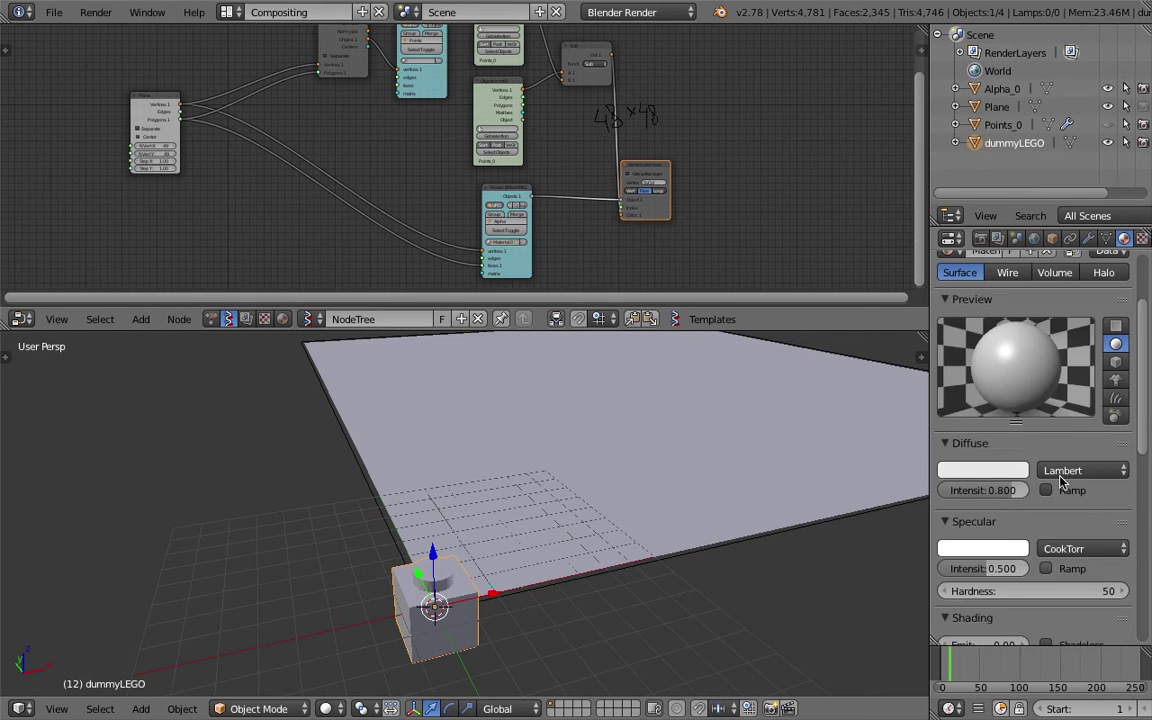
# Step: Set dummyLEGO's object color to bright yellow
pyautogui.click(1051, 238)
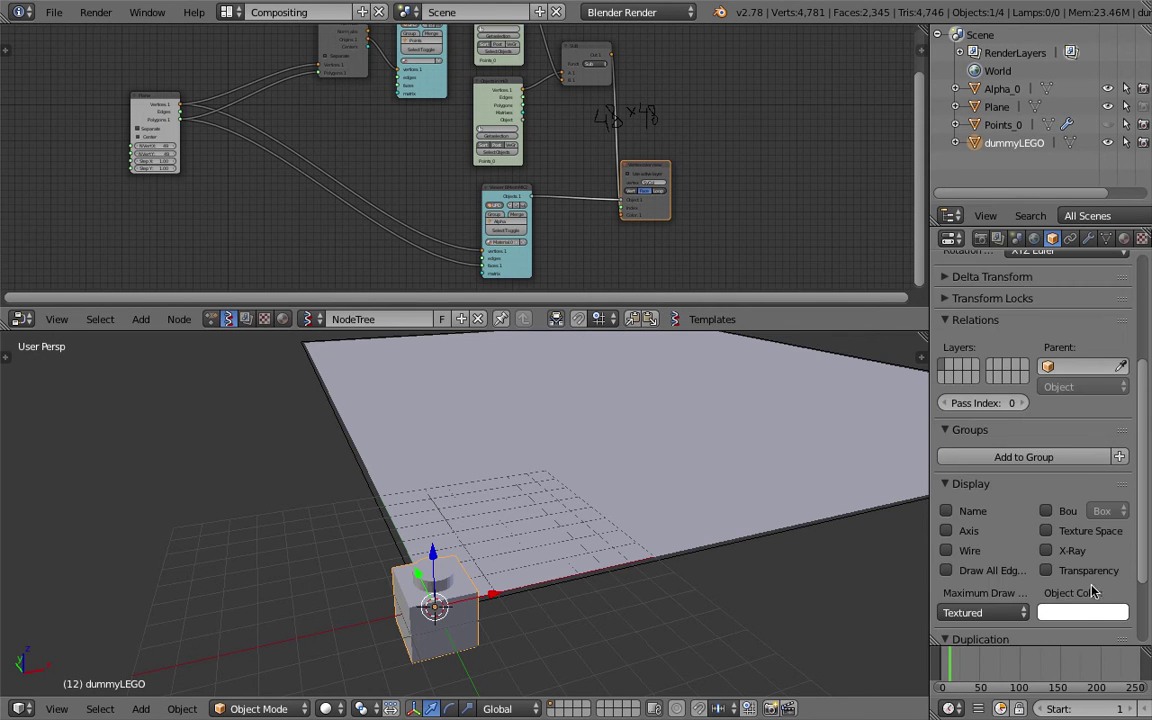
pyautogui.click(1090, 610)
pyautogui.moveTo(1045, 420); pyautogui.dragTo(972, 443)
pyautogui.moveTo(1114, 386); pyautogui.dragTo(1114, 354)
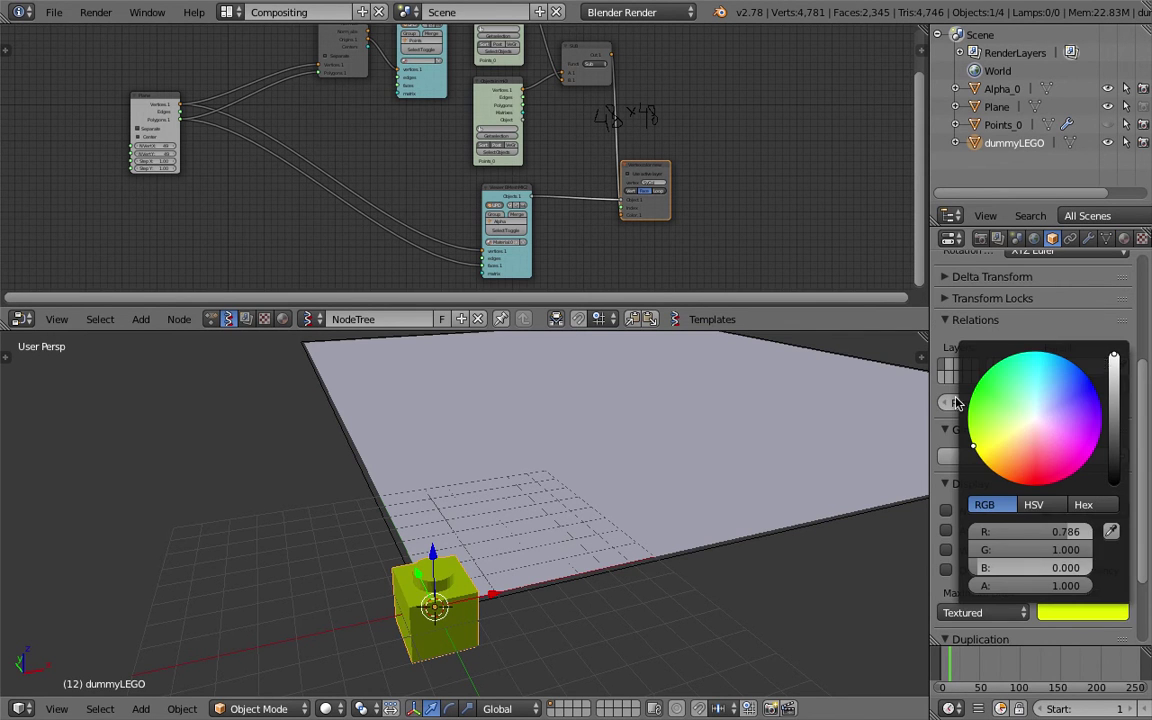
pyautogui.click(1055, 614)
pyautogui.moveTo(1005, 432); pyautogui.dragTo(977, 451)
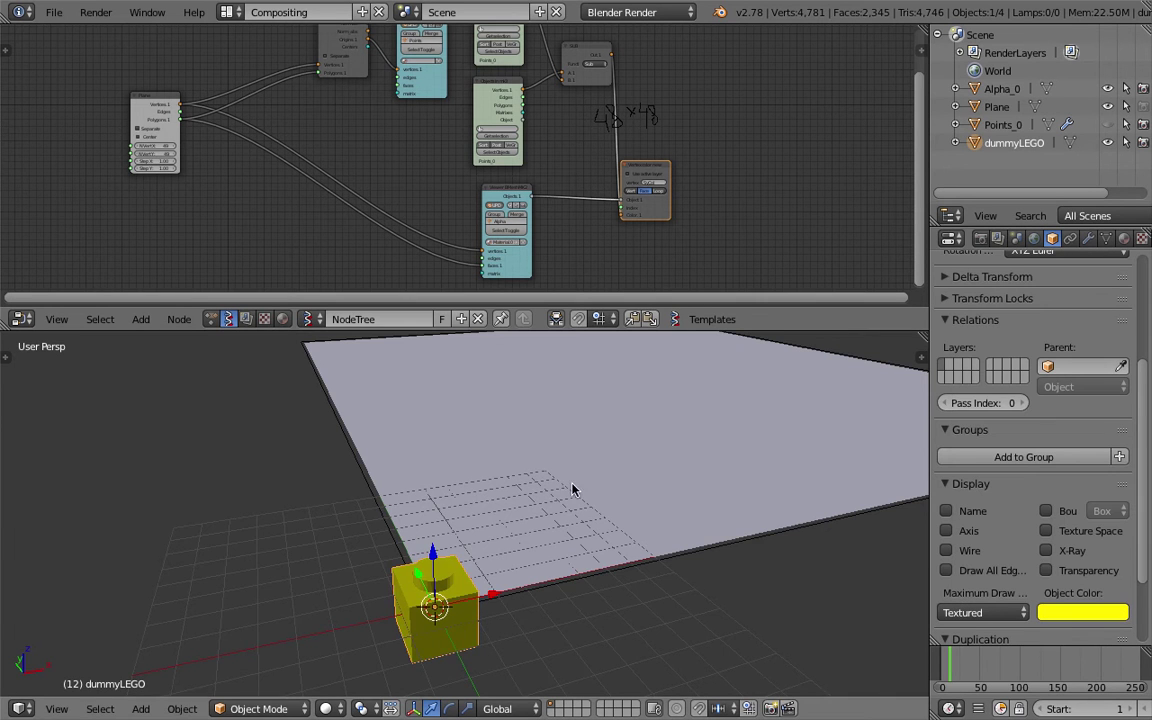
# Step: Save the project as a new file named LEGO_mosaic_maker_005.blend
pyautogui.moveTo(500, 480); pyautogui.dragTo(430, 500, button='middle')
pyautogui.scroll(-1, 510, 519)
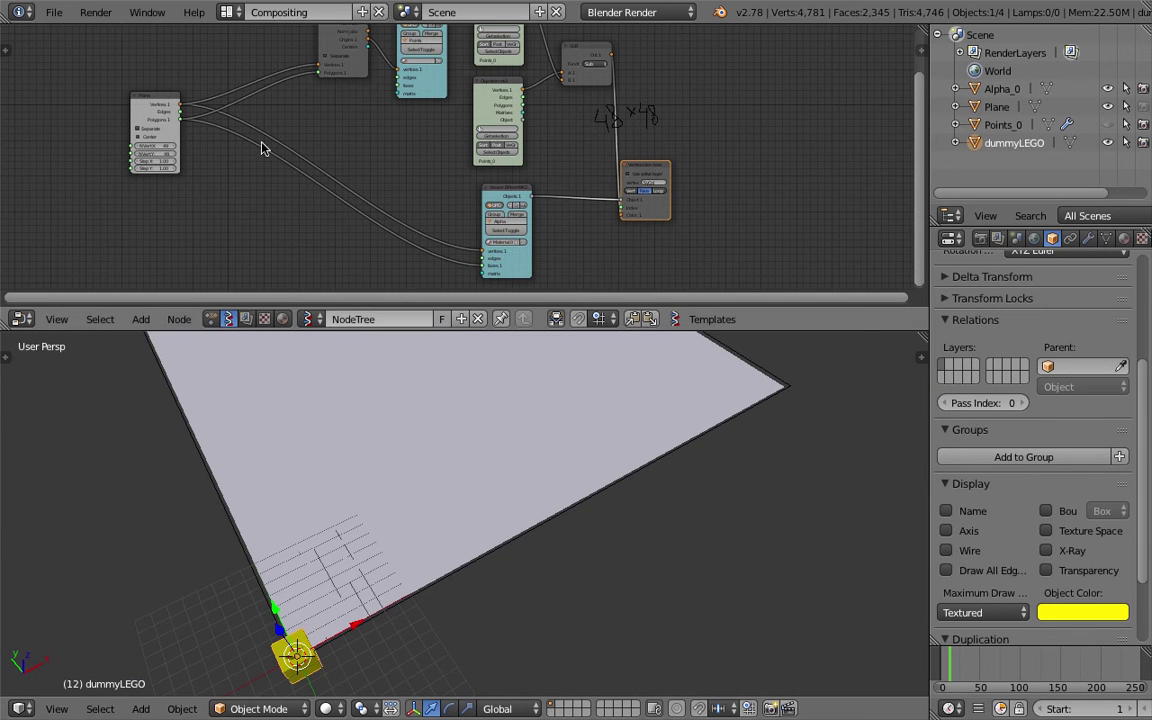
pyautogui.click(54, 12)
pyautogui.click(129, 168)
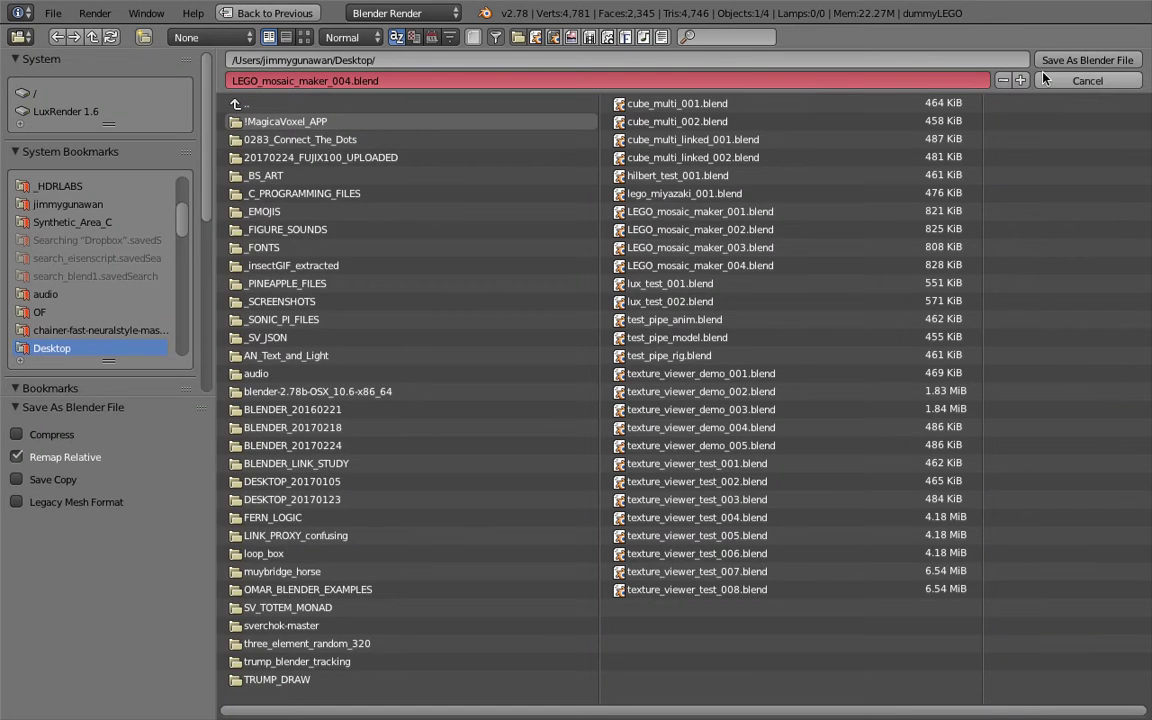
pyautogui.press('Return')
# Step: Set the 3D viewport to a top orthographic view and save over LEGO_mosaic_maker_005.blend
pyautogui.moveTo(538, 467); pyautogui.dragTo(225, 624, button='middle')
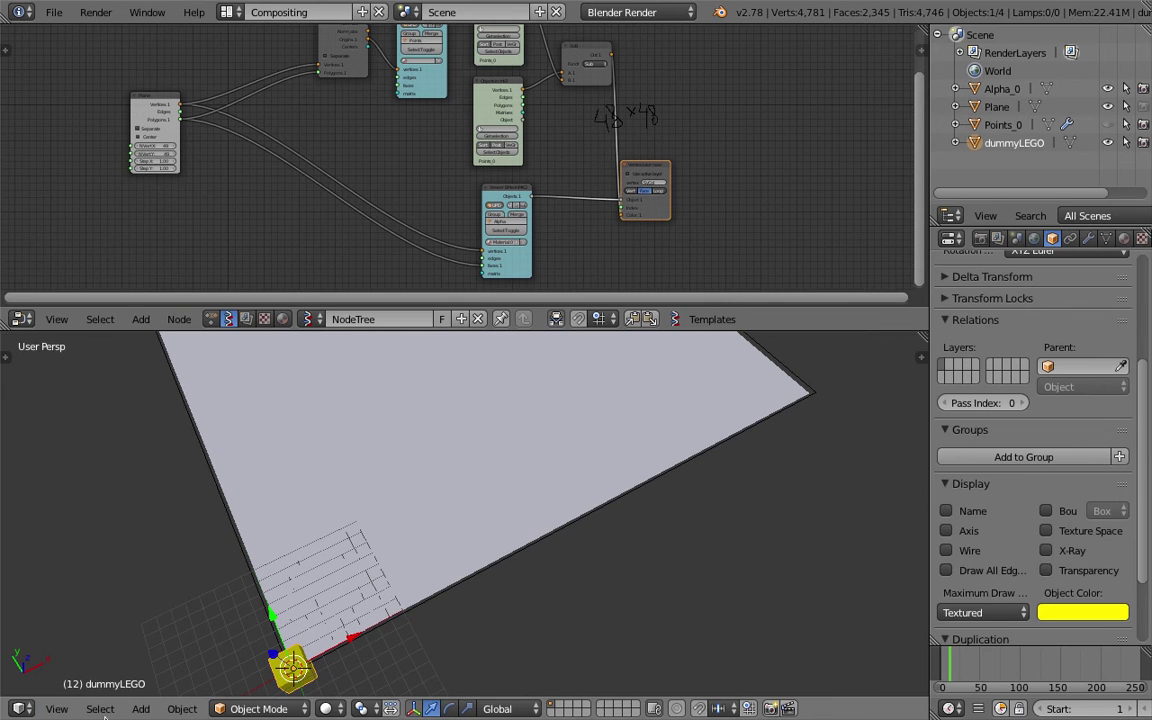
pyautogui.click(56, 709)
pyautogui.click(88, 626)
pyautogui.hotkey('ctrl', 's')
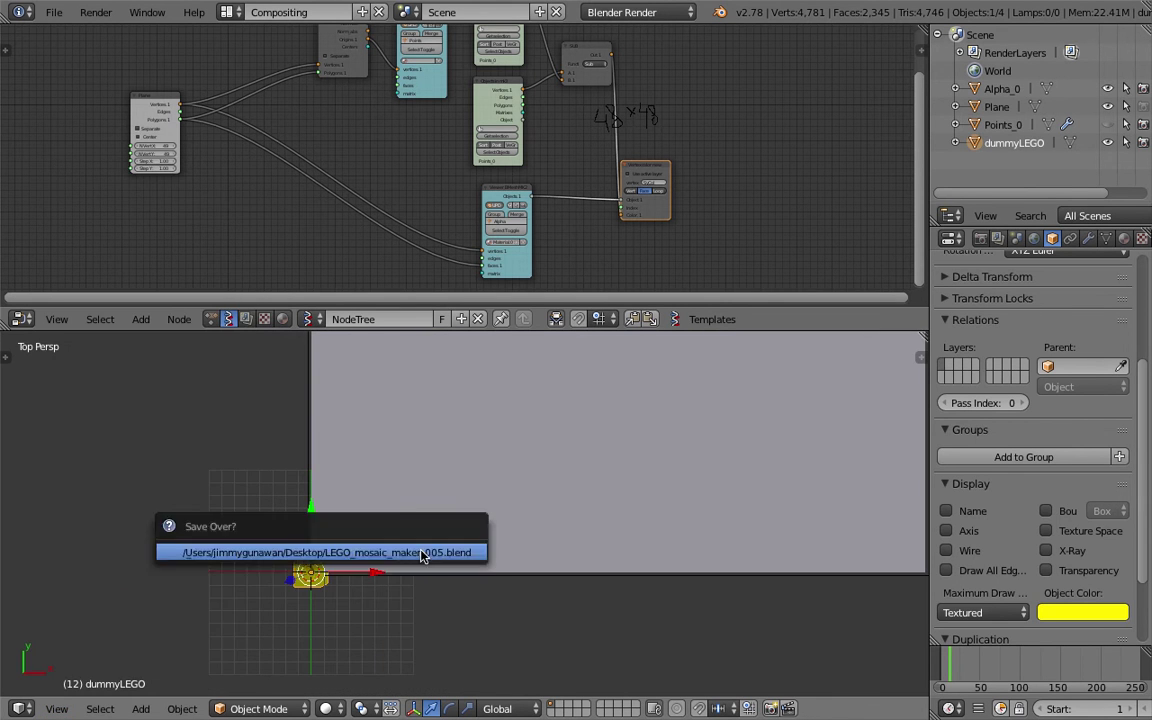
pyautogui.click(393, 555)
pyautogui.click(56, 709)
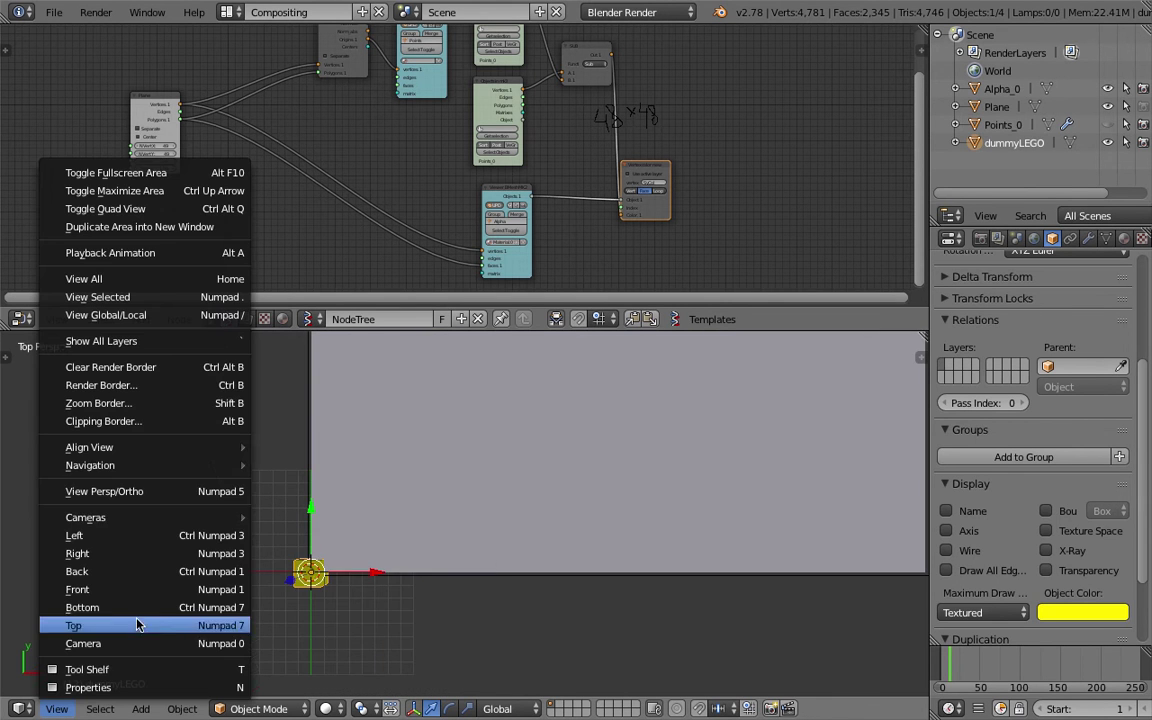
pyautogui.click(174, 491)
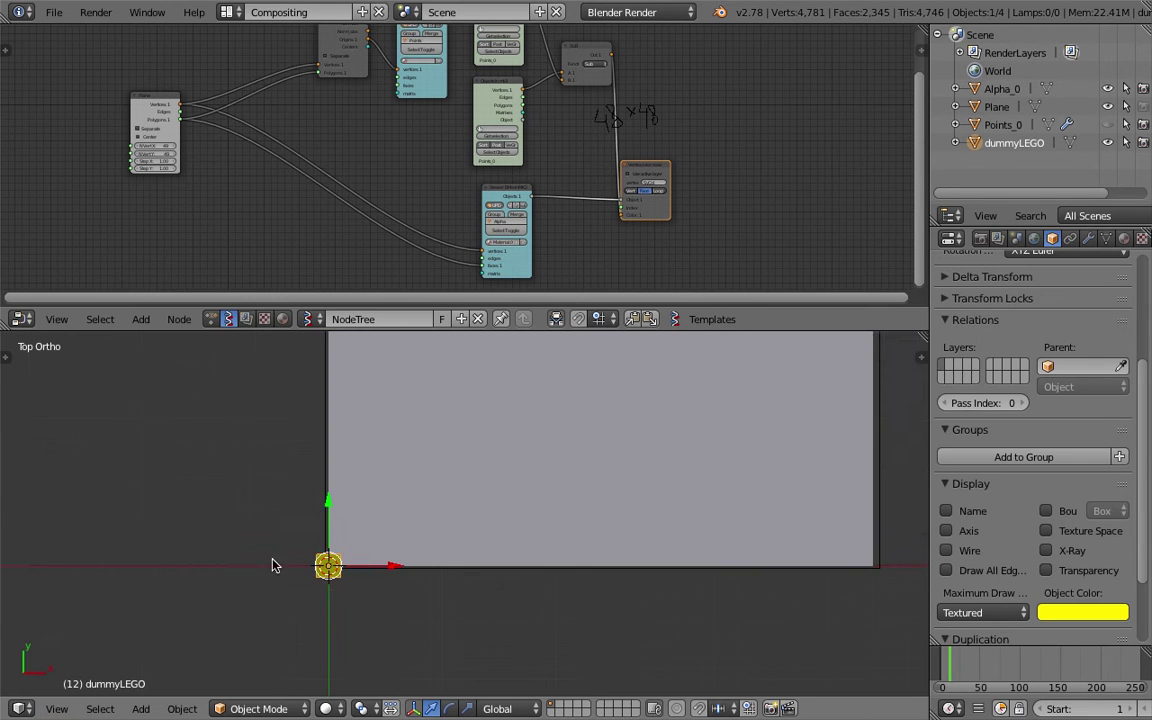
# Step: Scale dummyLEGO down in wireframe view and move it into the grid's corner cell at the origin
pyautogui.rightClick(396, 518)
pyautogui.scroll(7, 440, 525)
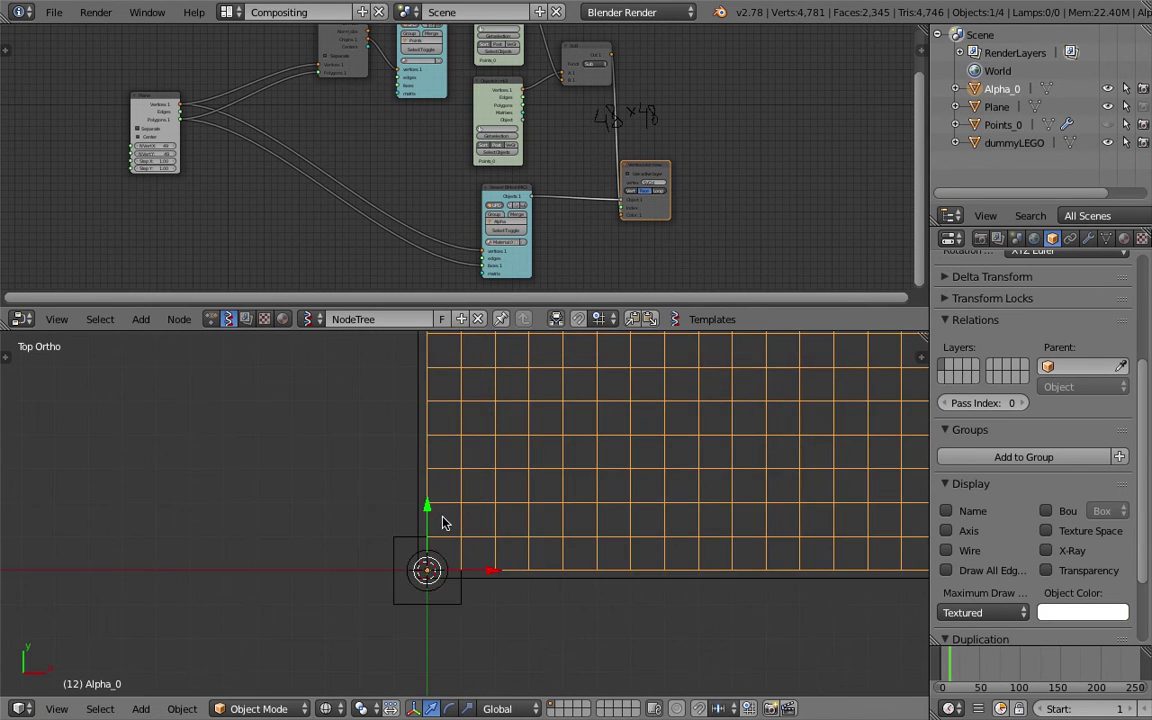
pyautogui.rightClick(452, 640)
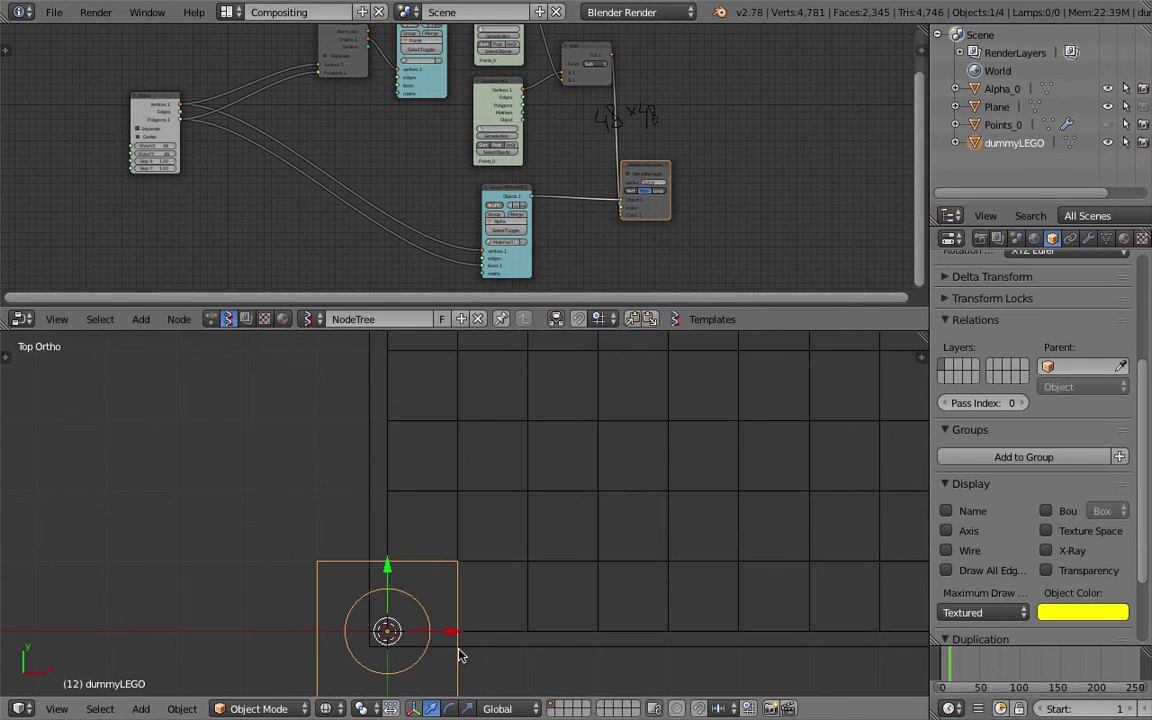
pyautogui.press('s')
pyautogui.click(468, 620)
pyautogui.press('g')
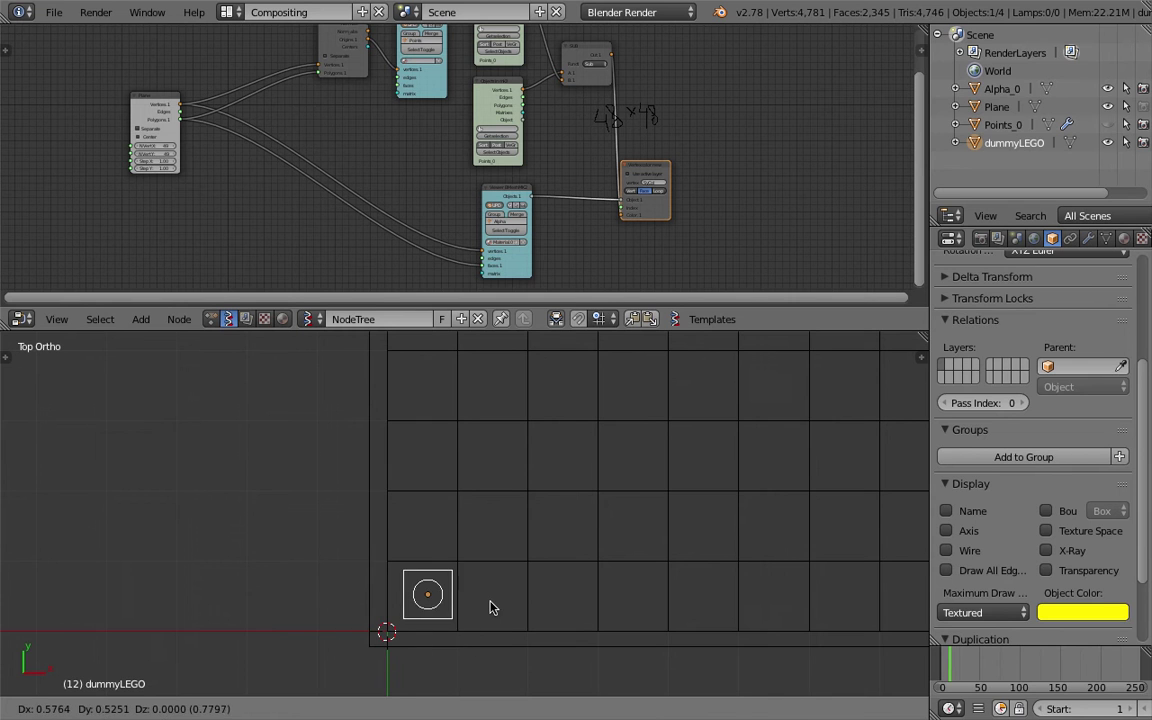
pyautogui.click(490, 607)
# Step: Fit dummyLEGO to the corner cell at a scale of about 0.478, positioned near X 0.51, Y 0.51, and show its transform values
pyautogui.scroll(4, 483, 609)
pyautogui.keyDown('shift'); pyautogui.moveTo(494, 645); pyautogui.dragTo(507, 550, button='middle'); pyautogui.keyUp('shift')
pyautogui.scroll(1, 504, 591)
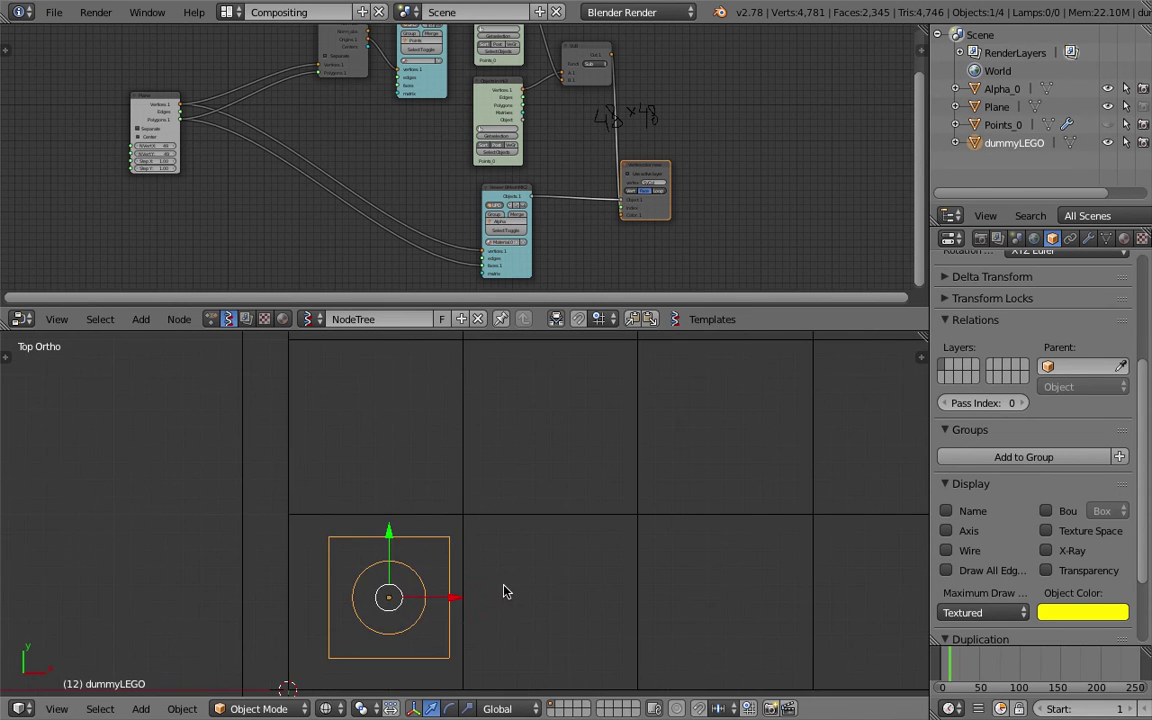
pyautogui.press('s')
pyautogui.click(540, 605)
pyautogui.press('g')
pyautogui.click(524, 607)
pyautogui.keyDown('shift'); pyautogui.moveTo(537, 601); pyautogui.dragTo(535, 563, button='middle'); pyautogui.keyUp('shift')
pyautogui.press('s')
pyautogui.click(546, 567)
pyautogui.press('g')
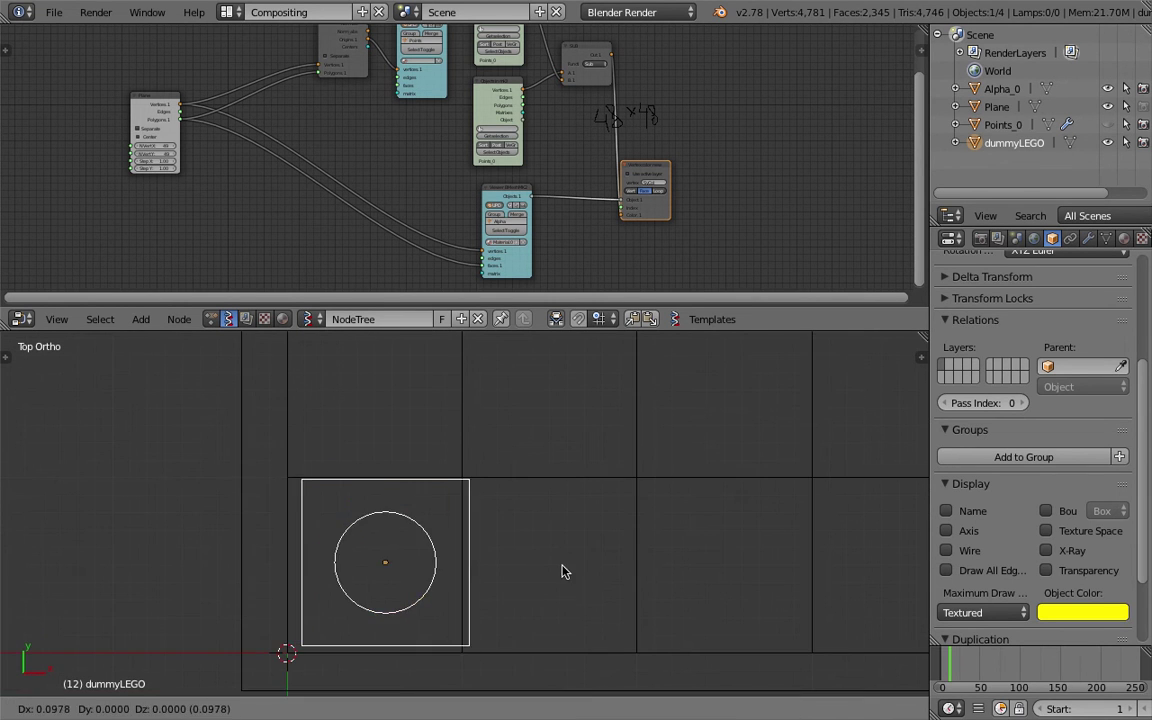
pyautogui.click(516, 574)
pyautogui.press('n')
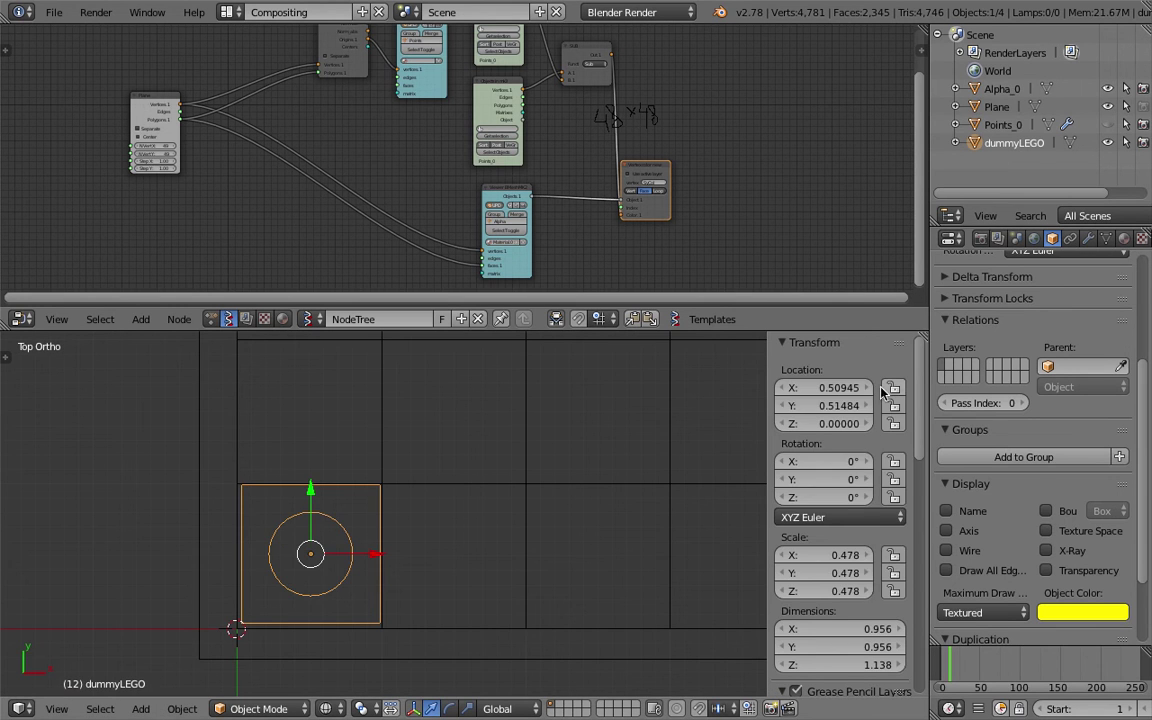
# Step: Set dummyLEGO's scale to 0.5 on all three axes and return to the top orthographic view
pyautogui.moveTo(853, 554); pyautogui.dragTo(853, 591)
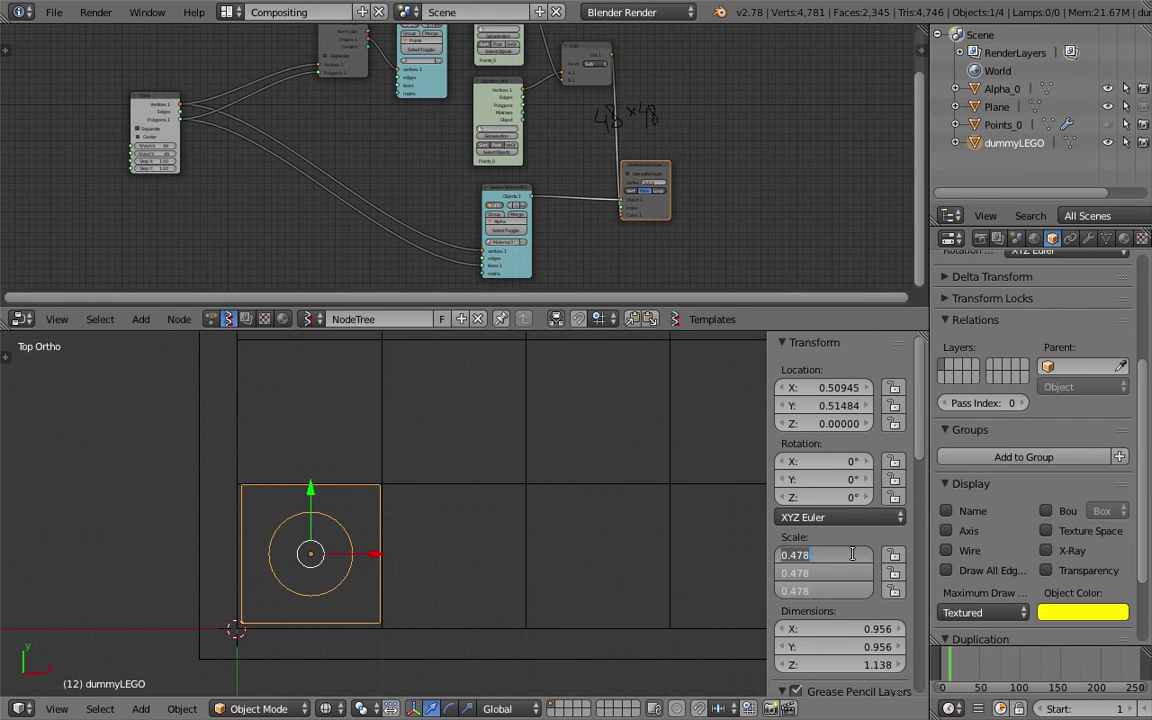
pyautogui.write('0.5')
pyautogui.press('Return')
pyautogui.moveTo(543, 553); pyautogui.dragTo(465, 465, button='middle')
pyautogui.click(55, 709)
pyautogui.click(50, 643)
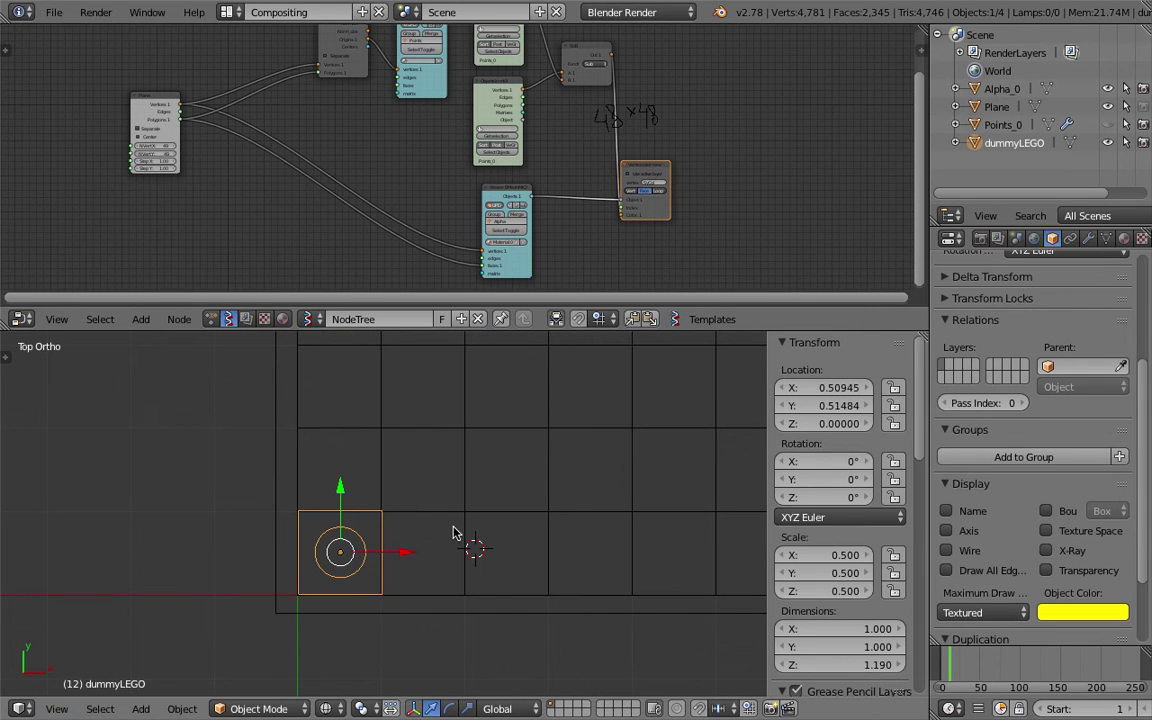
# Step: Clear dummyLEGO's location so it sits at the world origin, and apply its transforms
pyautogui.hotkey('alt', 'g')
pyautogui.keyDown('shift'); pyautogui.moveTo(344, 594); pyautogui.dragTo(376, 558, button='middle'); pyautogui.keyUp('shift')
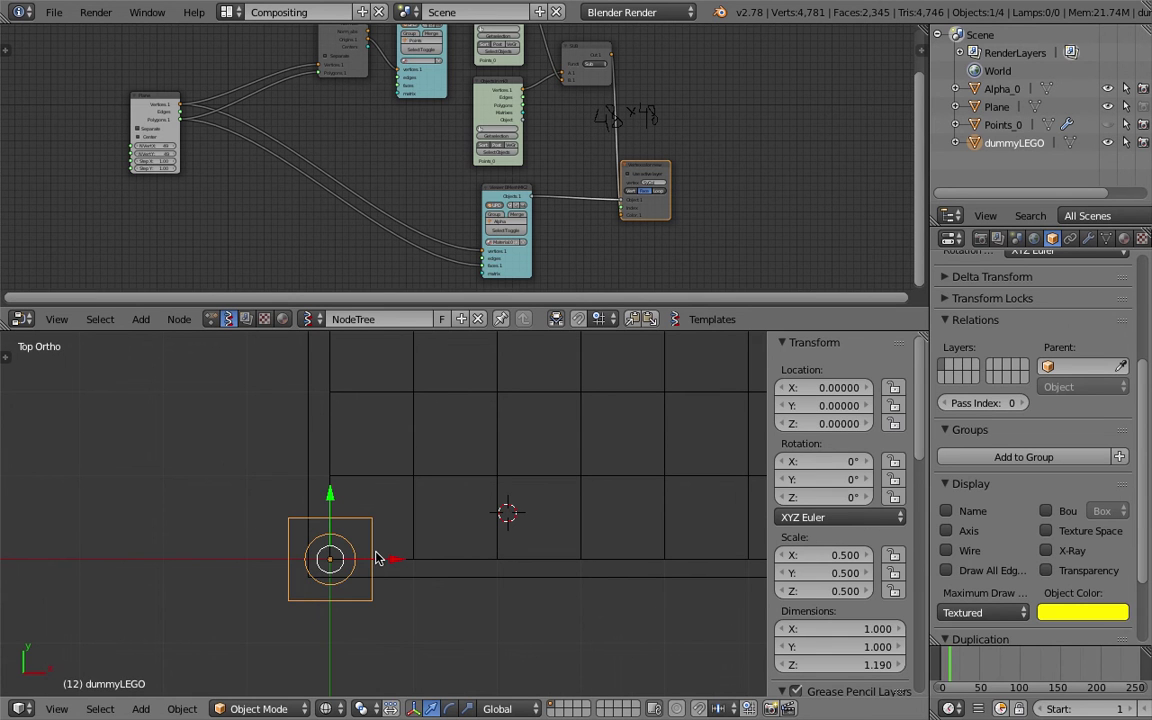
pyautogui.hotkey('ctrl', 'a')
pyautogui.click(386, 522)
pyautogui.hotkey('ctrl', 'a')
pyautogui.click(386, 540)
# Step: Show the 3D viewport in solid shading with Ambient Occlusion enabled, and save over the project file
pyautogui.moveTo(460, 568); pyautogui.dragTo(517, 470, button='middle')
pyautogui.scroll(-5, 812, 595)
pyautogui.scroll(-12, 800, 605)
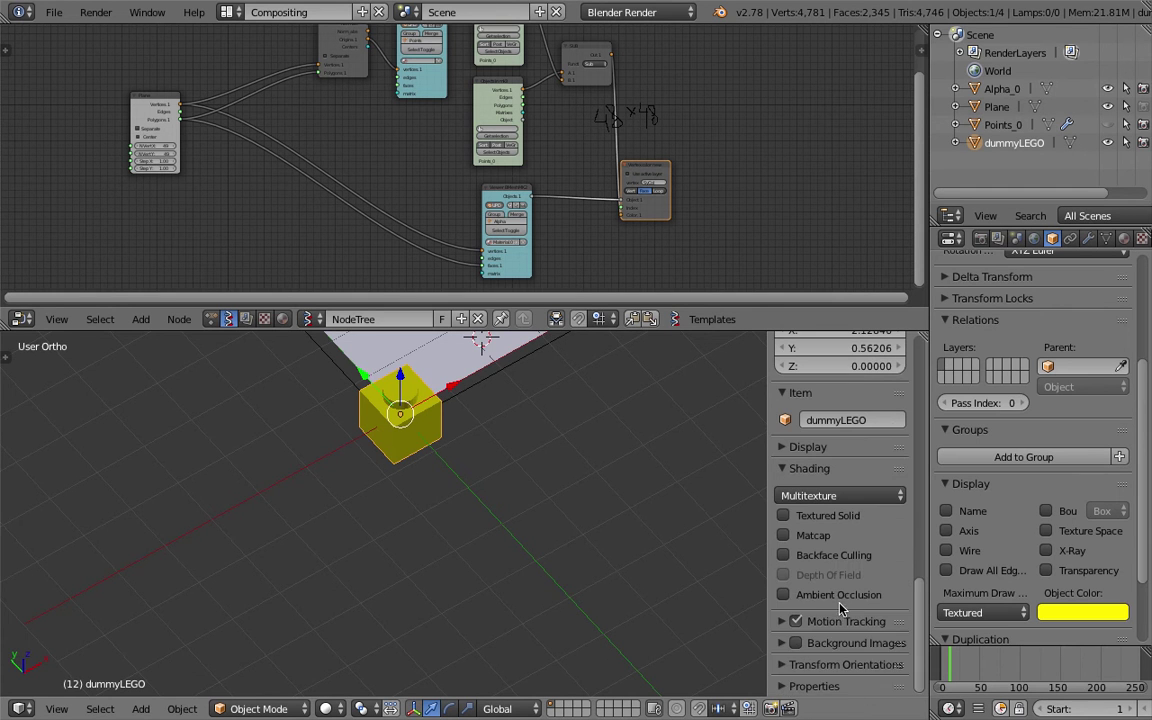
pyautogui.moveTo(572, 500); pyautogui.dragTo(465, 548, button='middle')
pyautogui.hotkey('ctrl', 's')
pyautogui.click(466, 545)
pyautogui.scroll(5, 384, 540)
pyautogui.rightClick(341, 538)
pyautogui.scroll(6, 406, 510)
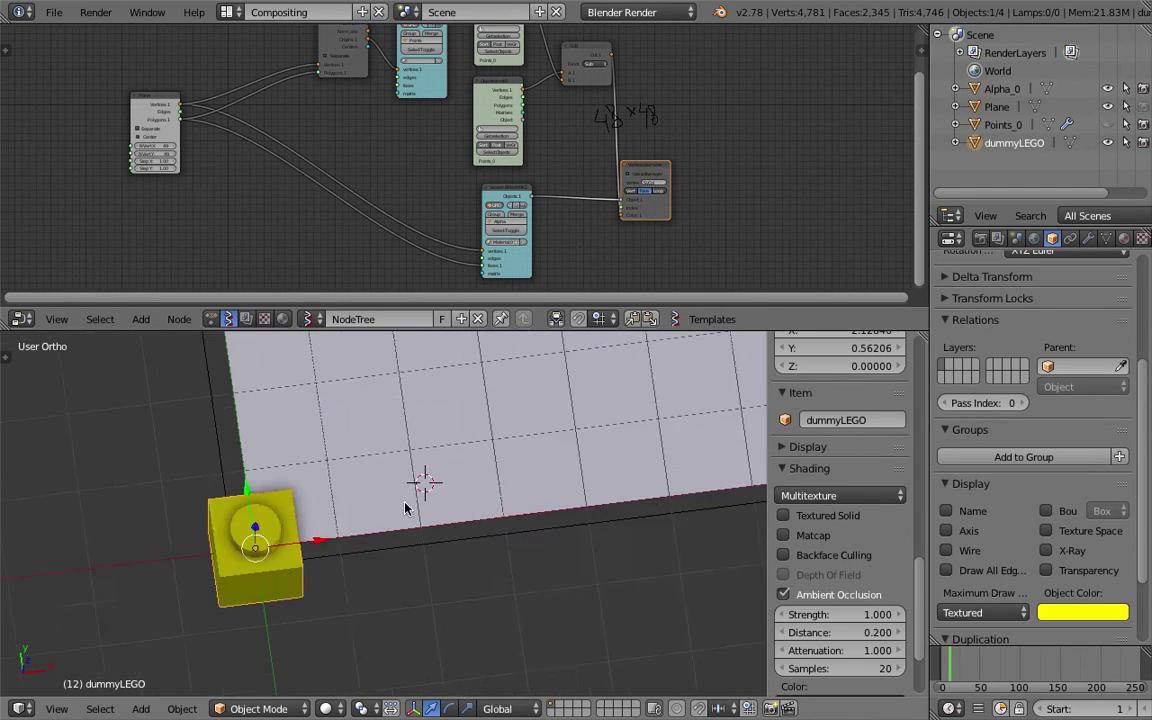
# Step: Save the project as a new file named LEGO_mosaic_maker_006.blend
pyautogui.scroll(-9, 425, 502)
pyautogui.keyDown('shift'); pyautogui.moveTo(515, 470); pyautogui.dragTo(437, 554, button='middle'); pyautogui.keyUp('shift')
pyautogui.scroll(-3, 437, 555)
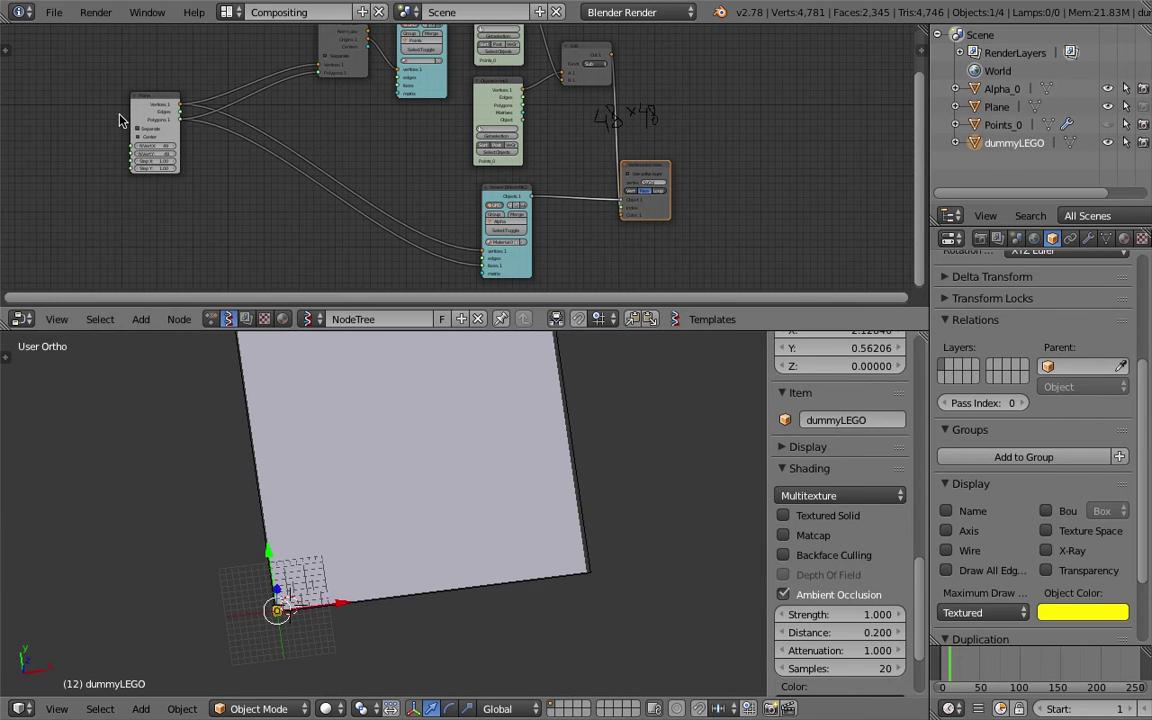
pyautogui.click(54, 12)
pyautogui.click(60, 162)
pyautogui.press('Return')
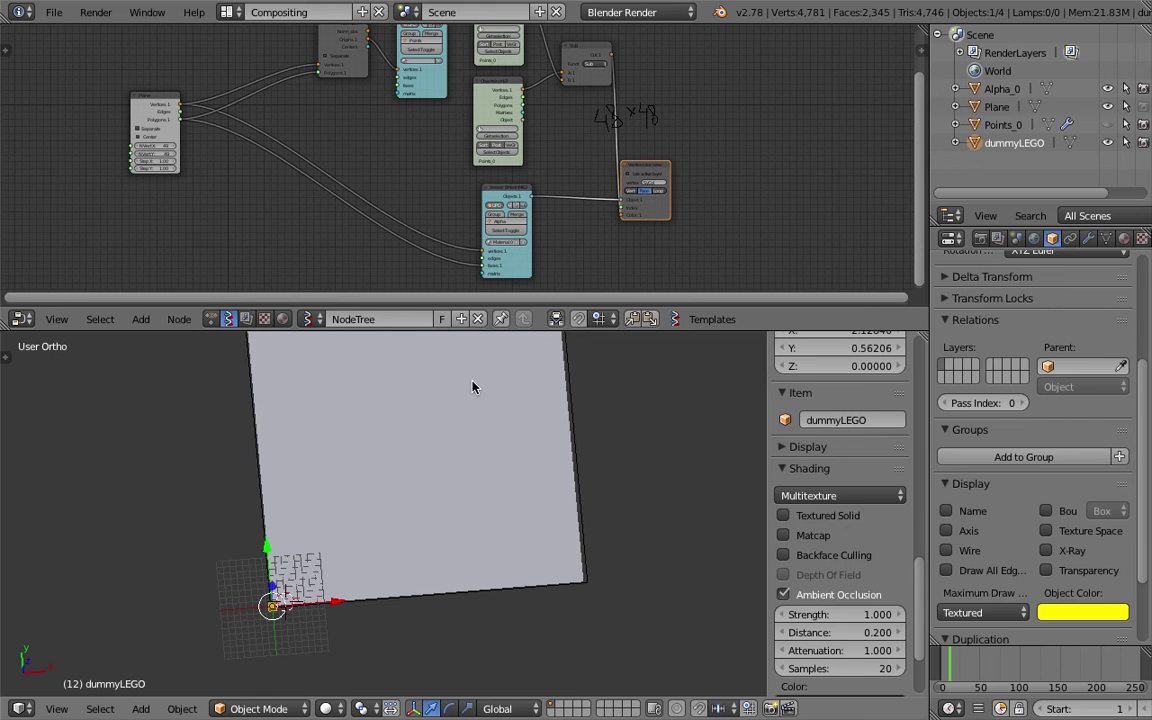
pyautogui.hotkey('ctrl', 's')
pyautogui.keyDown('shift'); pyautogui.moveTo(433, 427); pyautogui.dragTo(487, 490, button='middle'); pyautogui.keyUp('shift')
pyautogui.click(454, 461)
# Step: Switch the 3D viewport to wireframe and unhide the Points_0 object
pyautogui.rightClick(487, 490)
pyautogui.hotkey('alt', 'z')
pyautogui.hotkey('alt', 'z')
pyautogui.hotkey('alt', 'z')
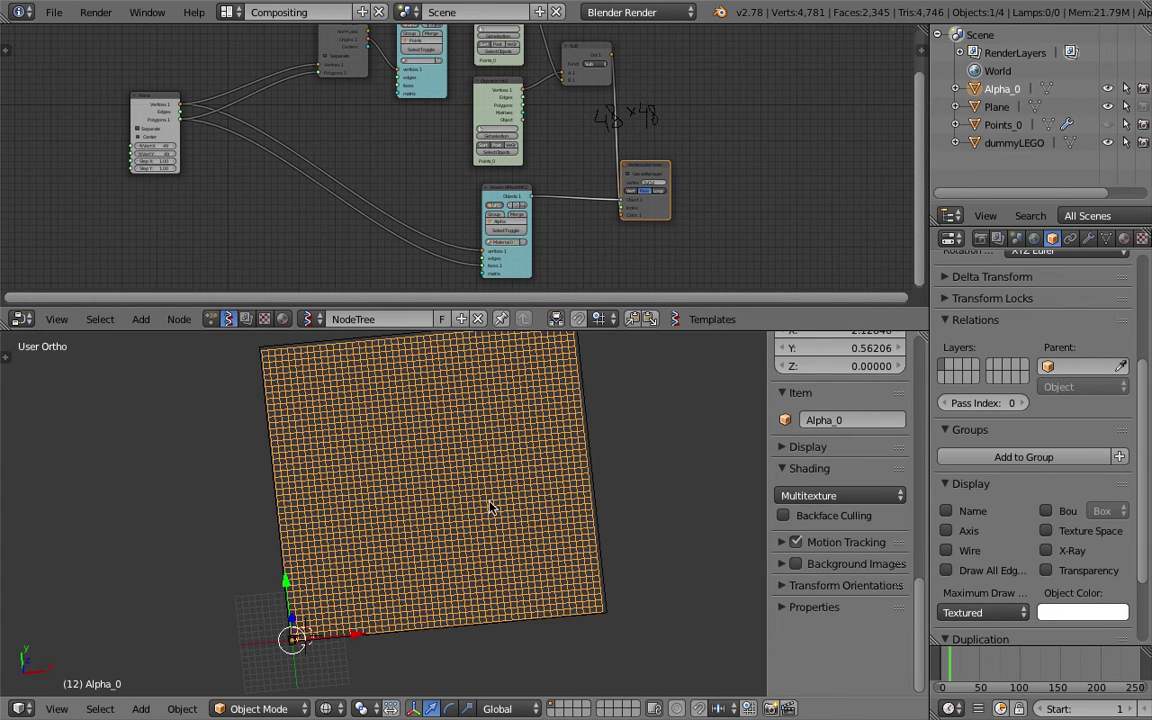
pyautogui.scroll(5, 427, 524)
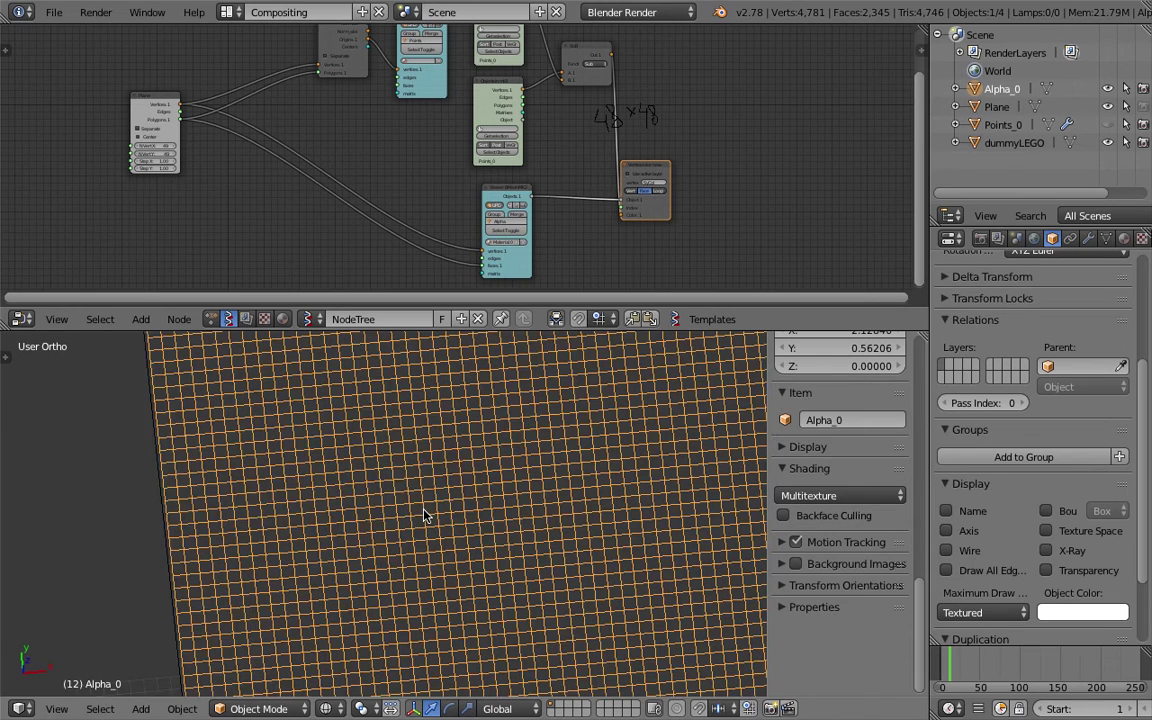
pyautogui.click(1001, 125)
pyautogui.scroll(-4, 699, 465)
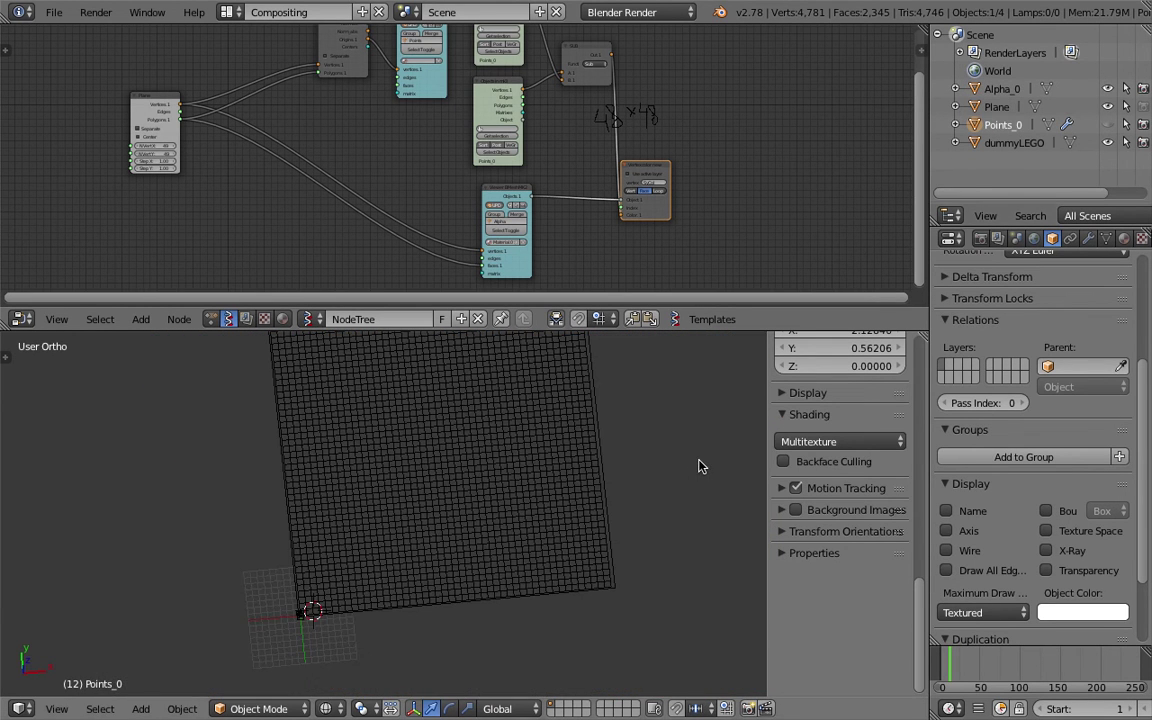
pyautogui.click(1106, 125)
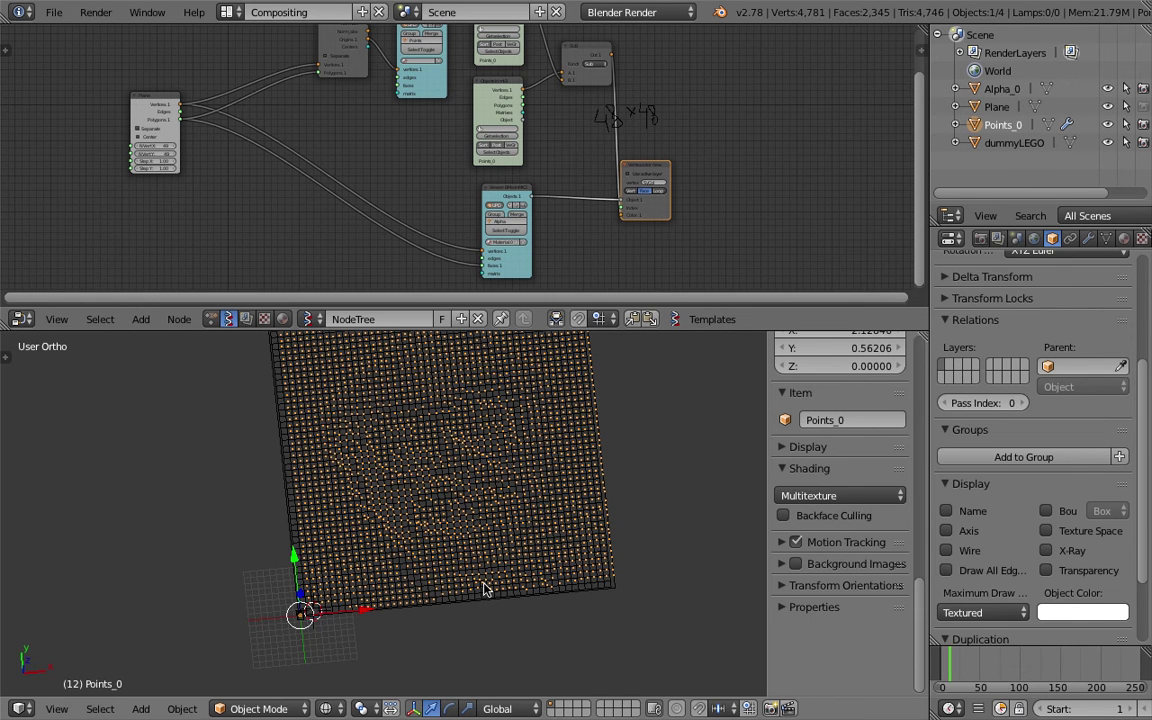
# Step: Duplicate Points_0 in place and remove the modifier from the copy
pyautogui.hotkey('shift', 'd')
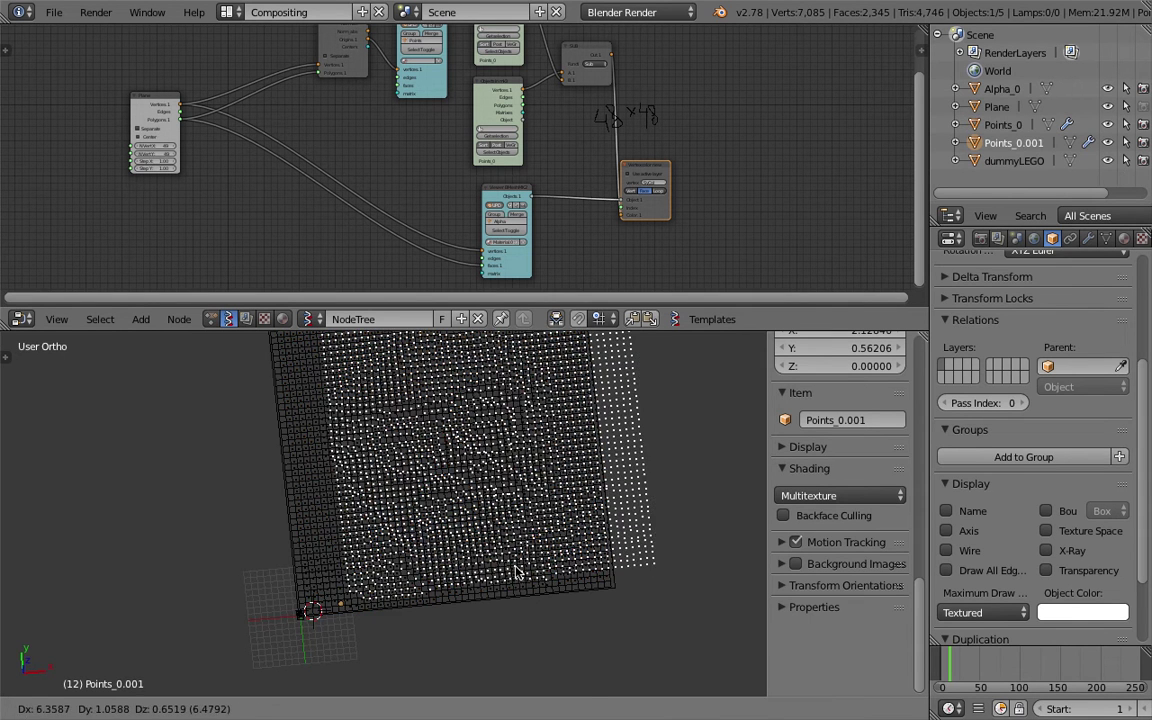
pyautogui.press('Escape')
pyautogui.click(1089, 239)
pyautogui.click(1131, 329)
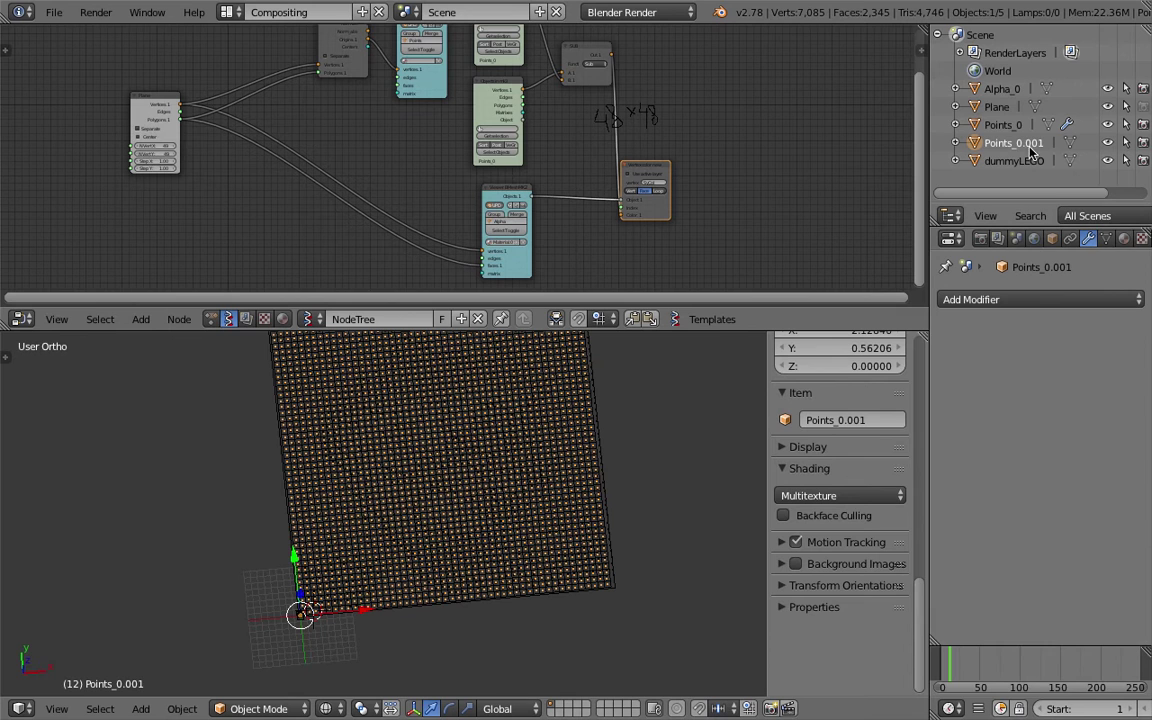
# Step: Rename the duplicated points object to Points_ORI
pyautogui.doubleClick(1029, 146)
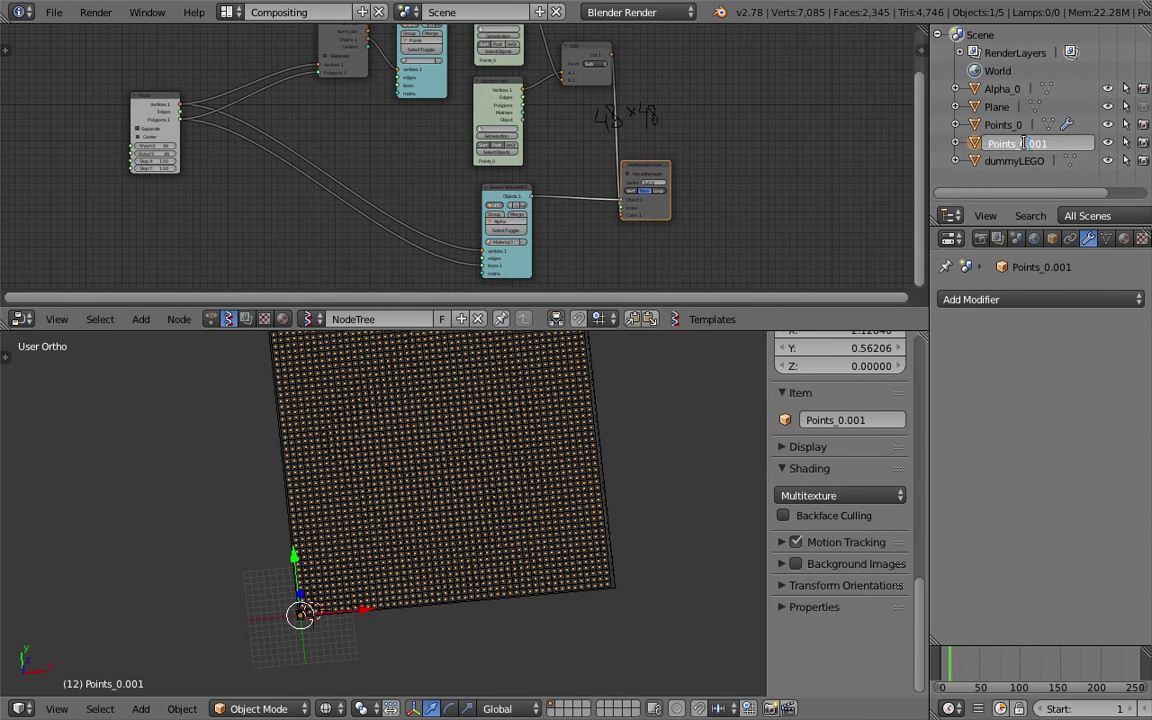
pyautogui.moveTo(1024, 143); pyautogui.dragTo(1080, 142)
pyautogui.write('ORI')
pyautogui.press('Return')
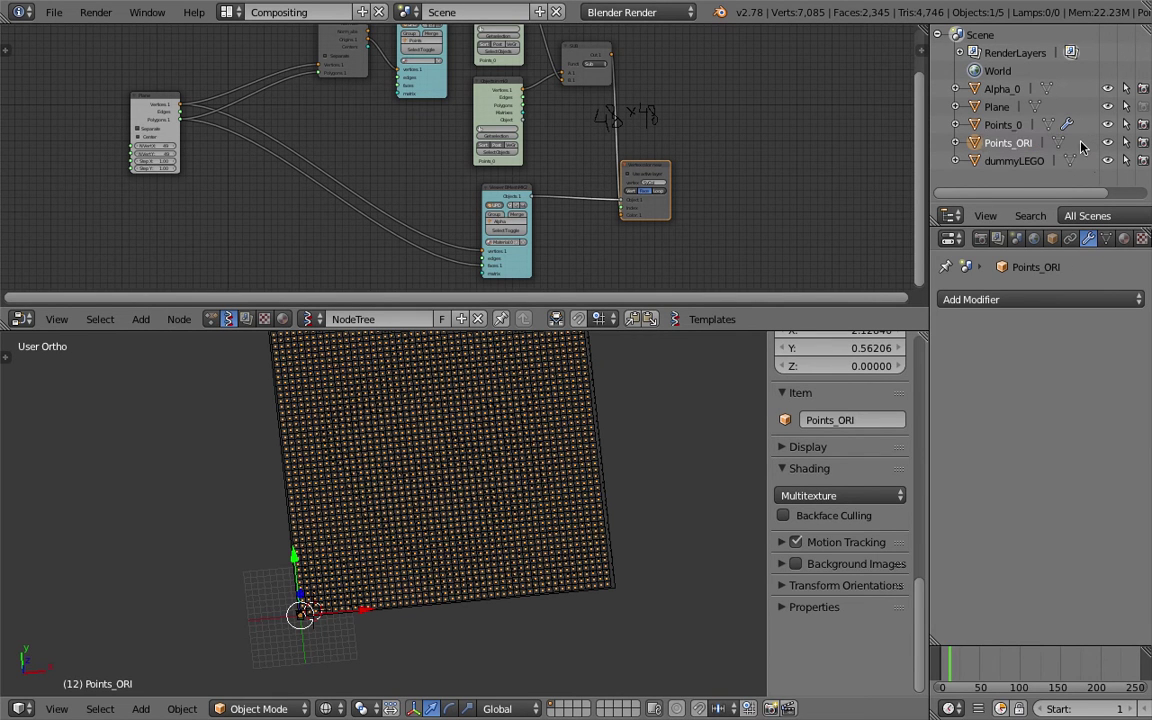
# Step: Hide Points_0, save over the project file, and select Points_ORI in the viewport
pyautogui.click(1107, 124)
pyautogui.scroll(2, 525, 507)
pyautogui.hotkey('ctrl', 's')
pyautogui.click(506, 509)
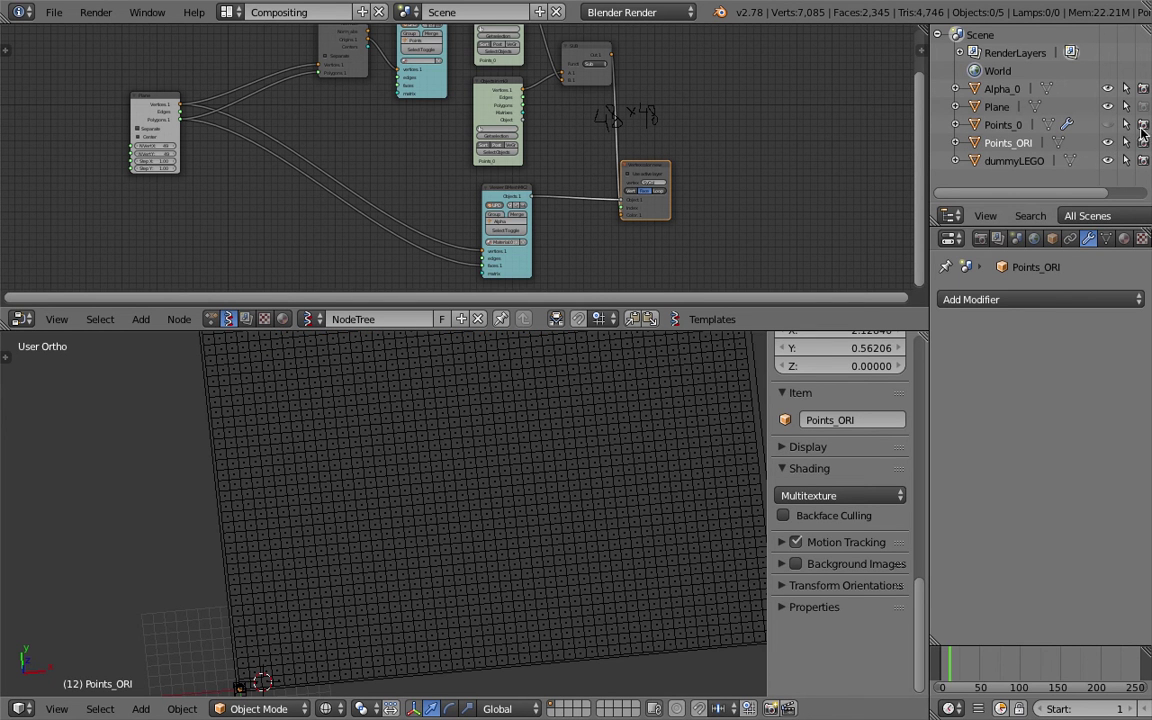
pyautogui.rightClick(386, 527)
pyautogui.rightClick(390, 530)
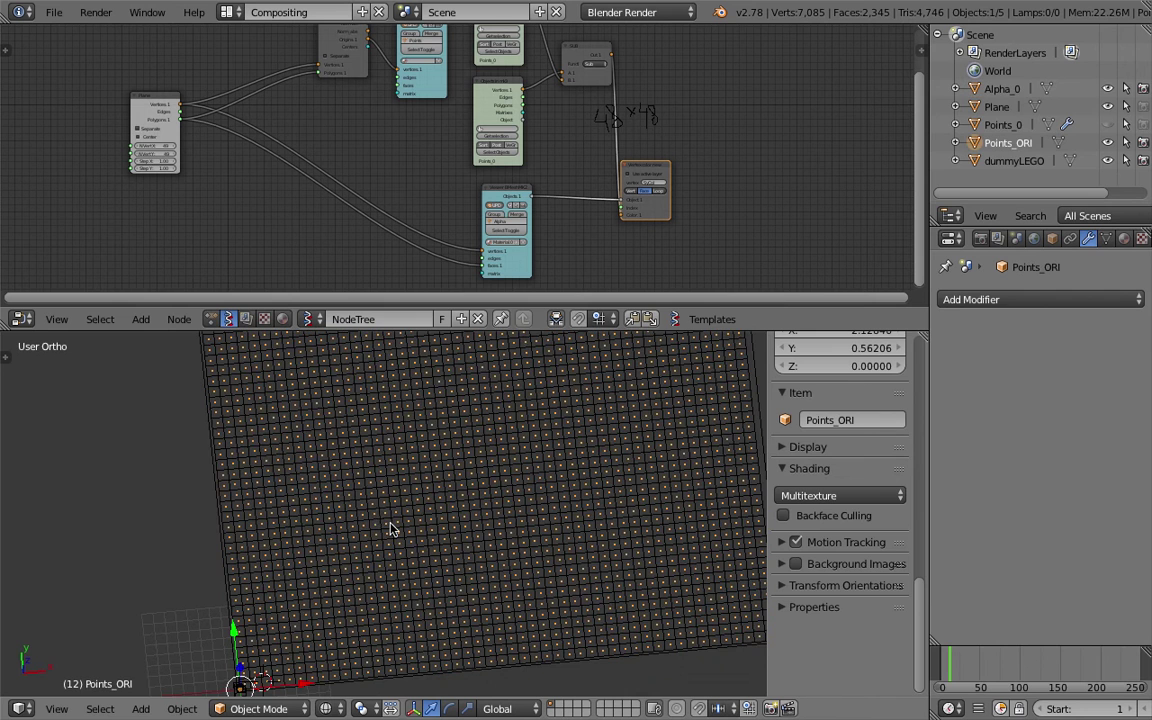
# Step: Create a new Animation Nodes tree and add an Object Mesh Data node to it
pyautogui.click(213, 319)
pyautogui.click(350, 320)
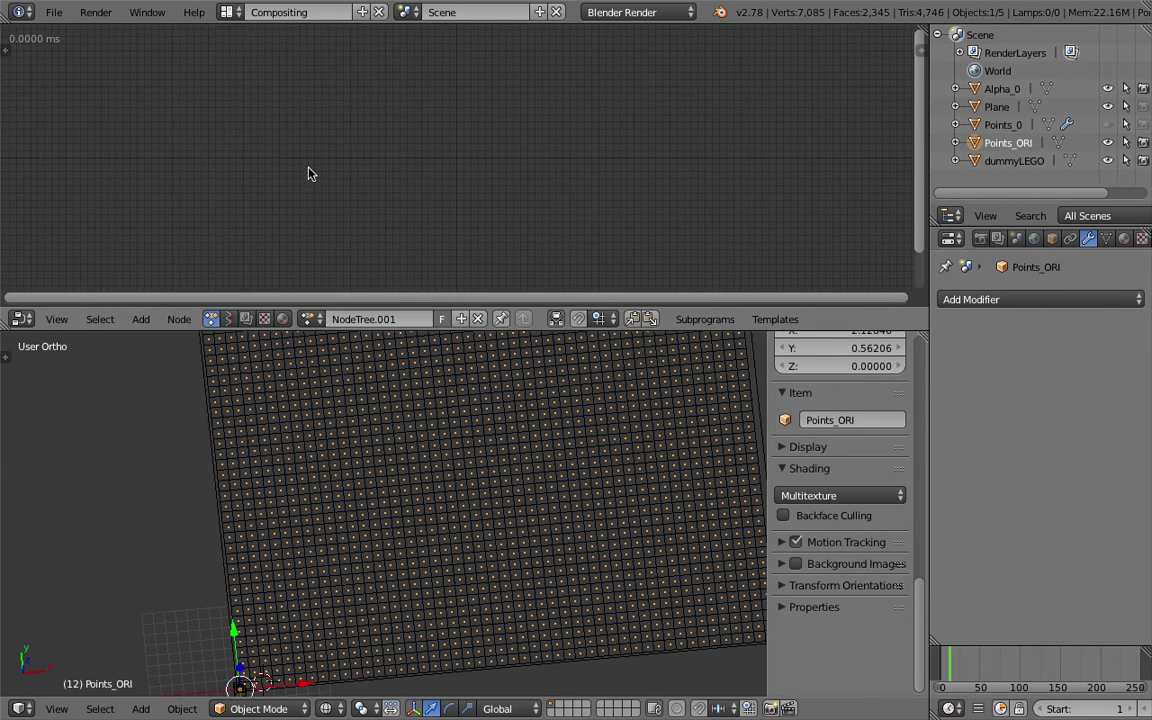
pyautogui.hotkey('shift', 'a')
pyautogui.click(313, 65)
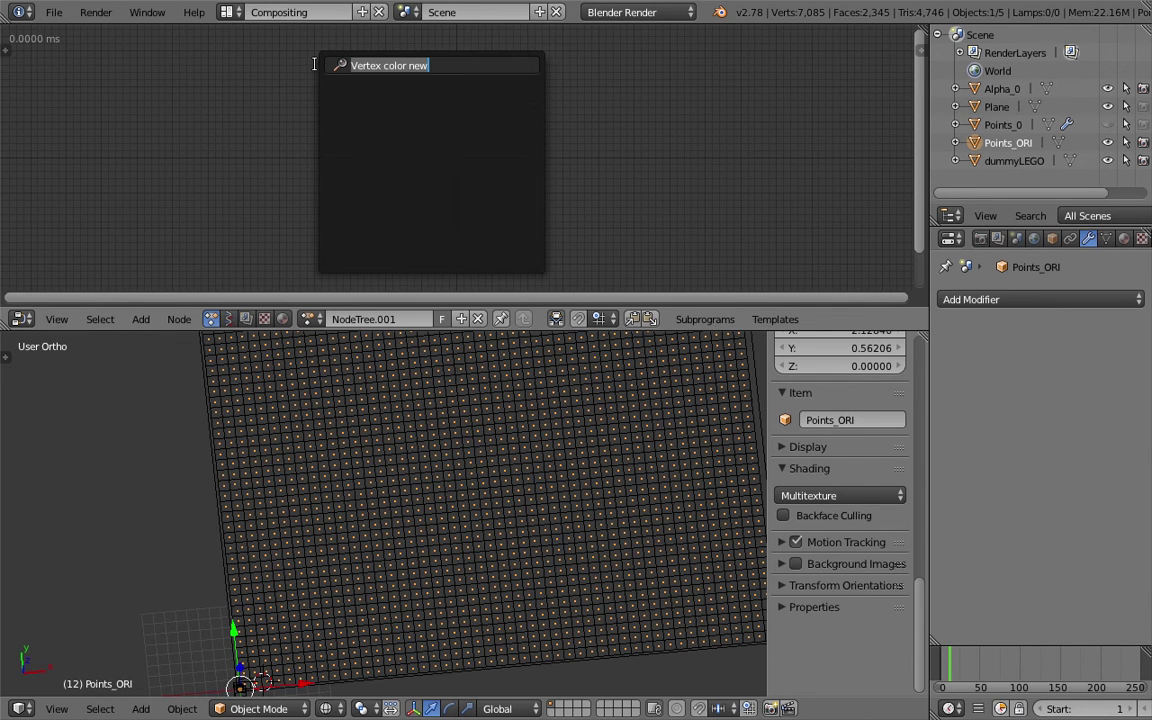
pyautogui.write('data')
pyautogui.press('Return')
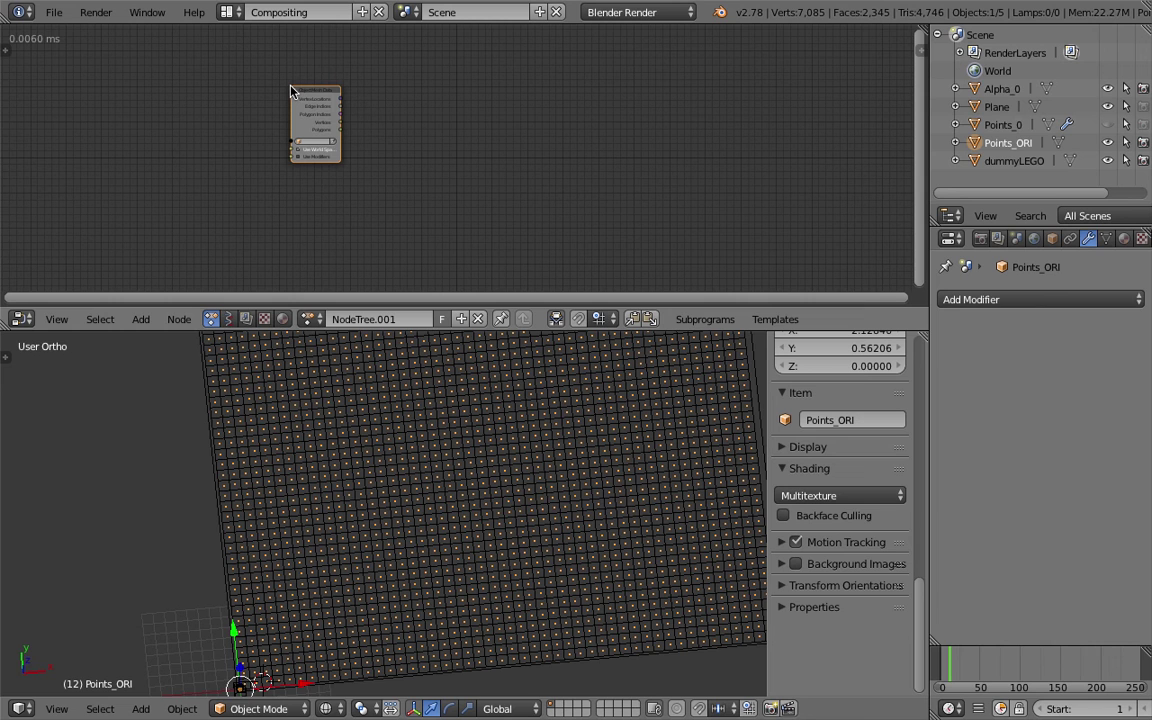
pyautogui.click(263, 79)
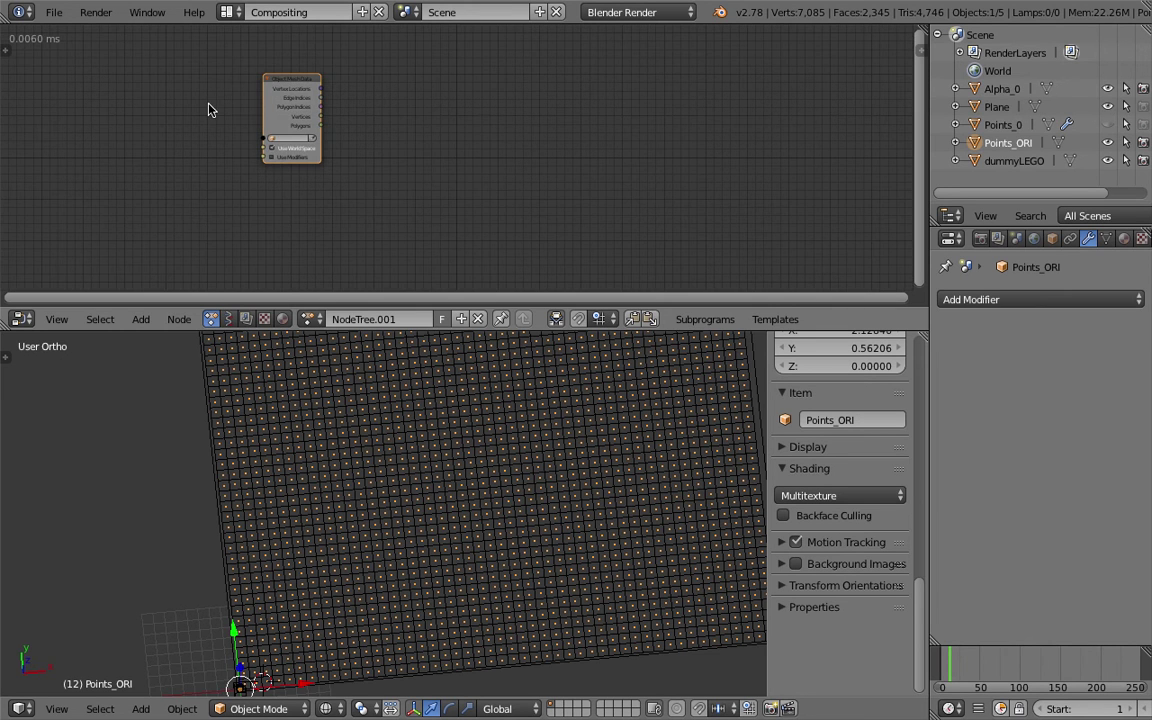
pyautogui.scroll(1, 208, 109)
pyautogui.moveTo(208, 109); pyautogui.dragTo(220, 149, button='middle')
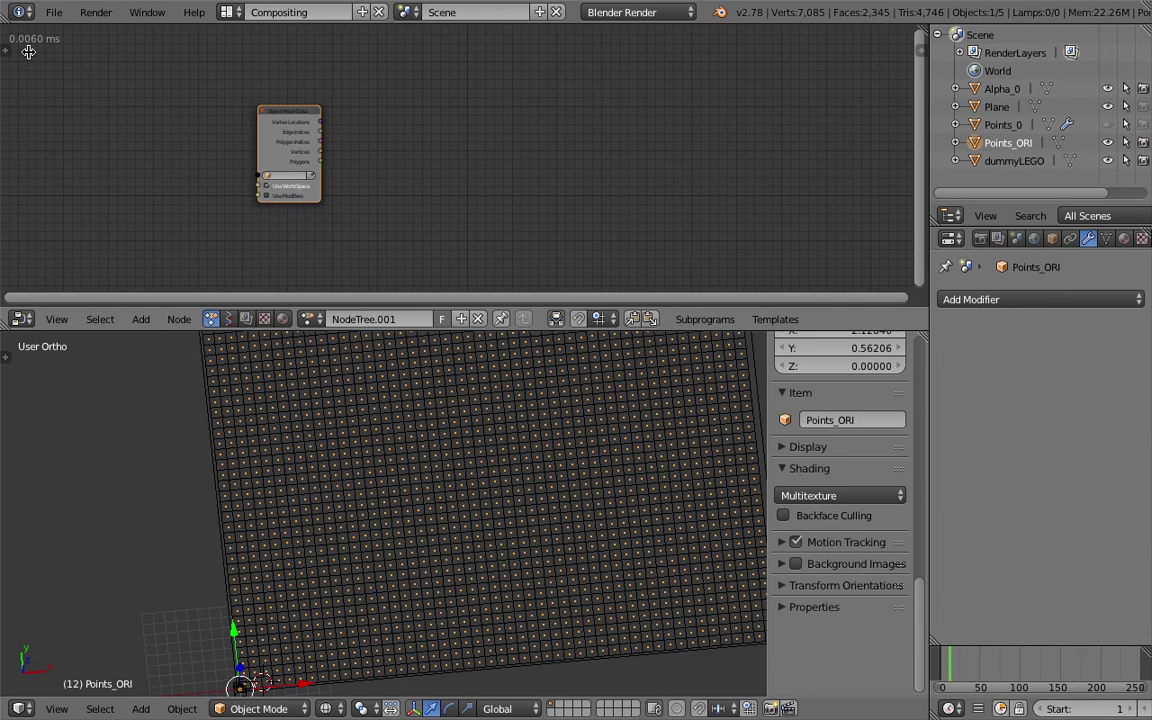
# Step: Set the node tree's auto execution to run on tree, frame and property changes, with Always disabled
pyautogui.press('t')
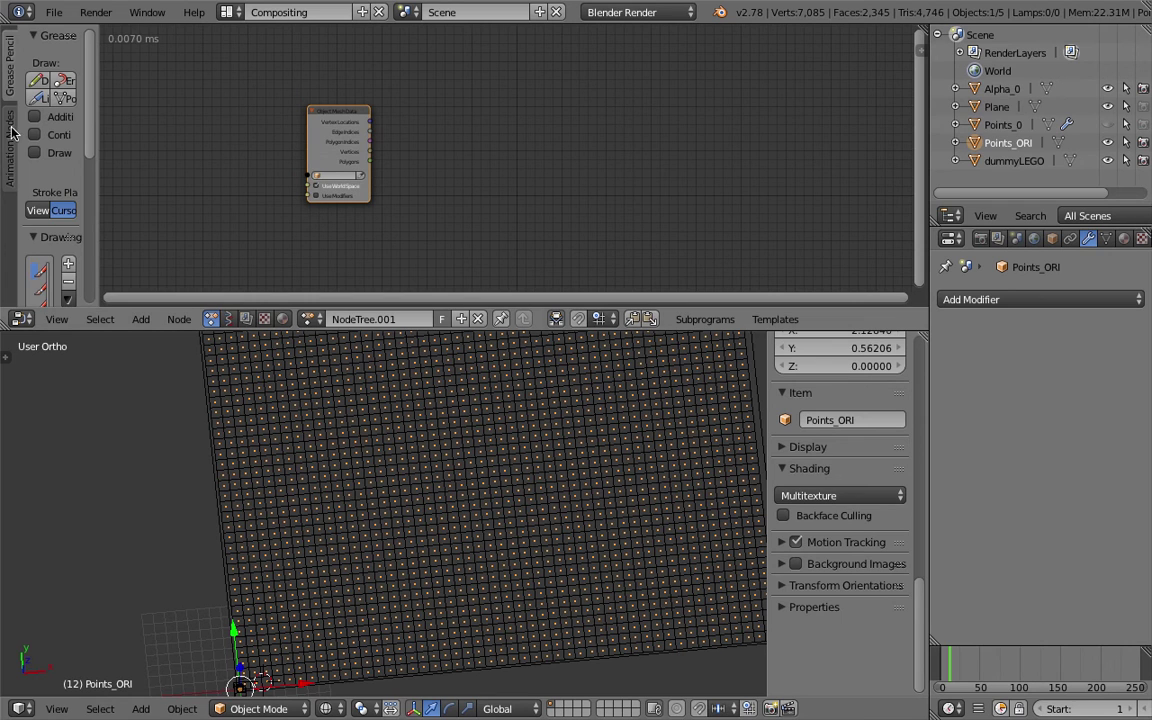
pyautogui.click(7, 138)
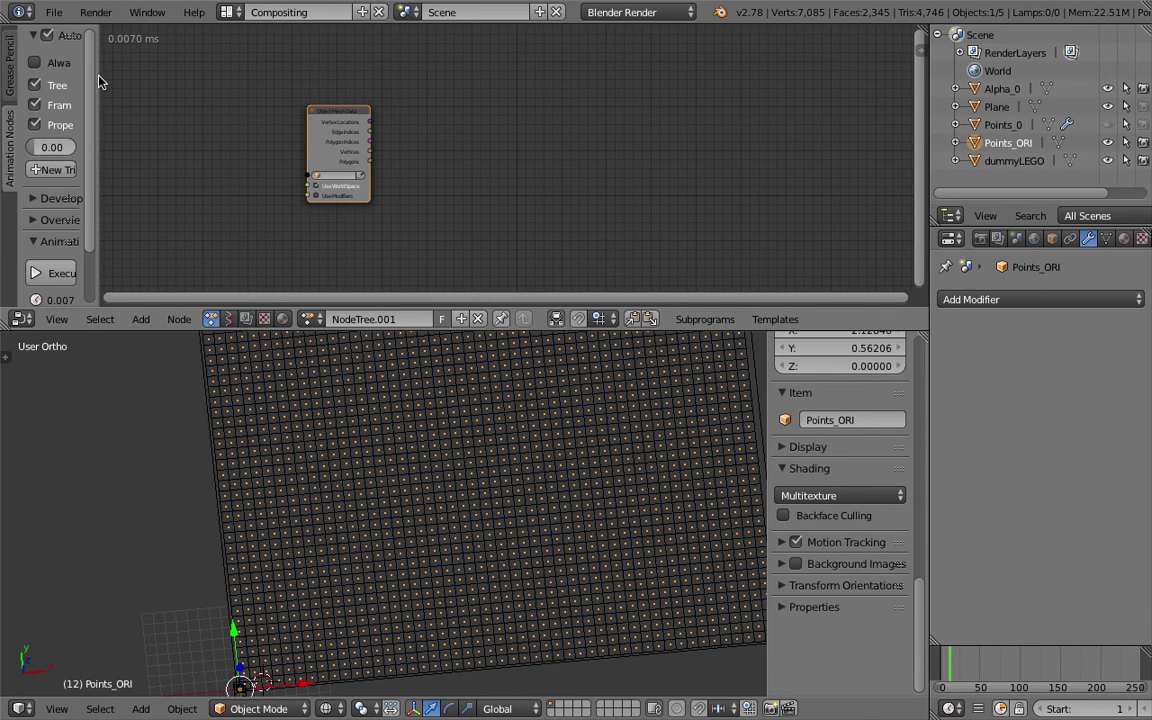
pyautogui.press('t')
# Step: Assign Points_ORI as the Object Mesh Data node's object and save over LEGO_mosaic_maker_006.blend
pyautogui.scroll(2, 180, 147)
pyautogui.click(182, 185)
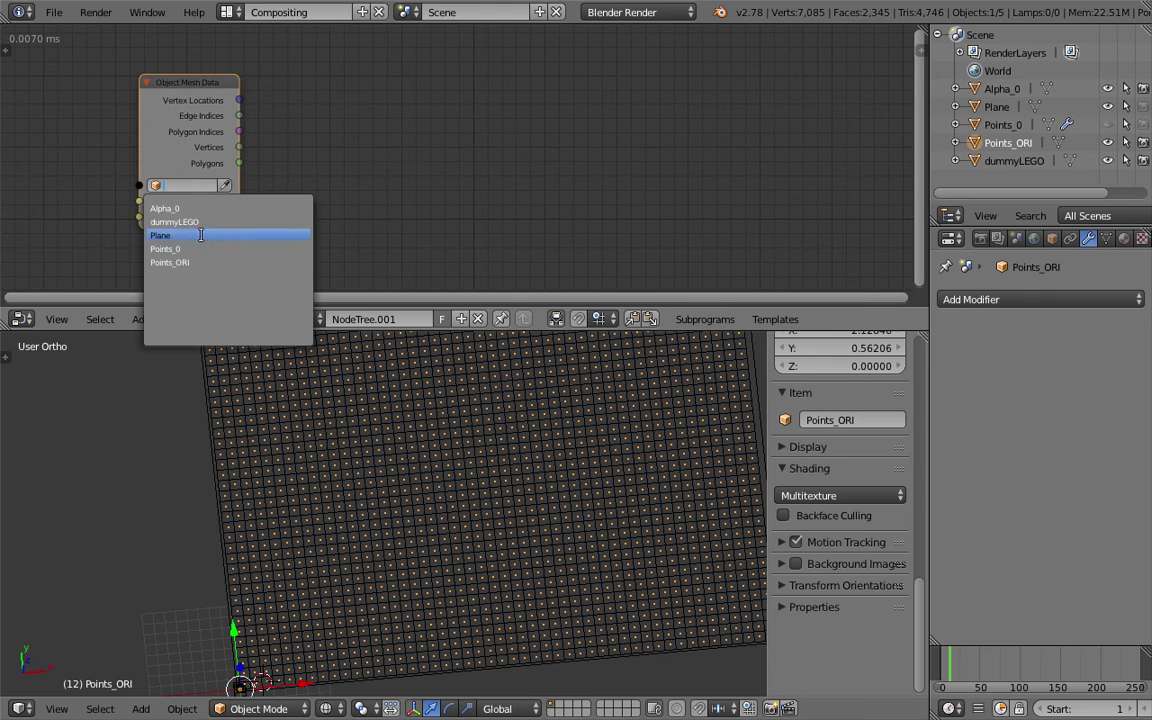
pyautogui.click(175, 262)
pyautogui.moveTo(241, 153); pyautogui.dragTo(280, 108)
pyautogui.scroll(-2, 280, 110)
pyautogui.hotkey('ctrl', 's')
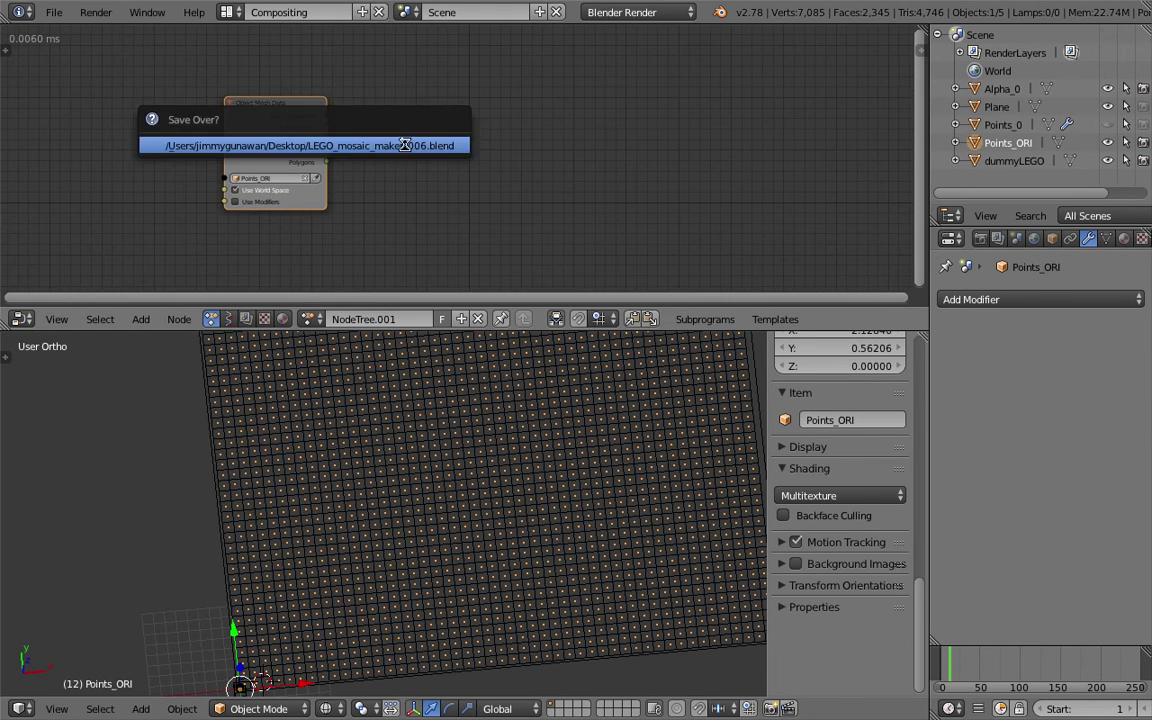
pyautogui.click(404, 145)
# Step: Select dummyLEGO at the grid's corner and return the 3D viewport to solid shading
pyautogui.keyDown('shift'); pyautogui.moveTo(328, 629); pyautogui.dragTo(501, 470, button='middle'); pyautogui.keyUp('shift')
pyautogui.scroll(4, 501, 470)
pyautogui.scroll(3, 446, 540)
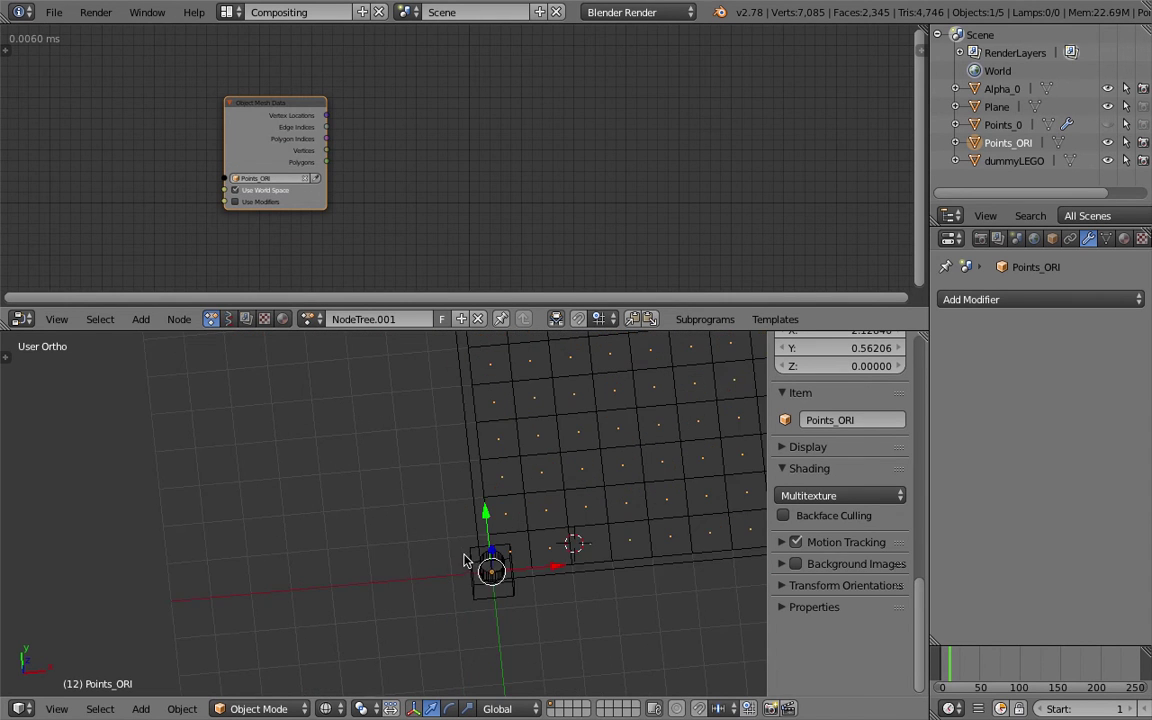
pyautogui.rightClick(480, 562)
pyautogui.press('z')
pyautogui.moveTo(526, 545); pyautogui.dragTo(529, 533, button='middle')
# Step: Add an Object Instancer node beside the Object Mesh Data node and save over the project file
pyautogui.moveTo(494, 138); pyautogui.dragTo(411, 172, button='middle')
pyautogui.hotkey('shift', 'a')
pyautogui.click(411, 173)
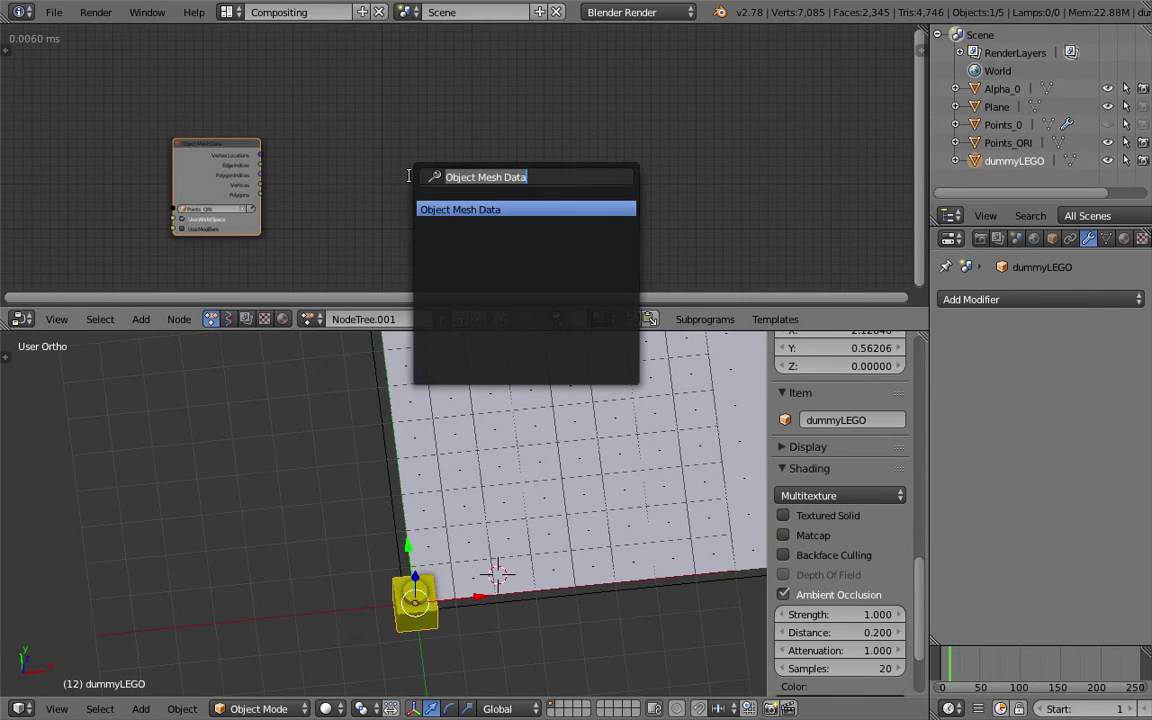
pyautogui.write('insta')
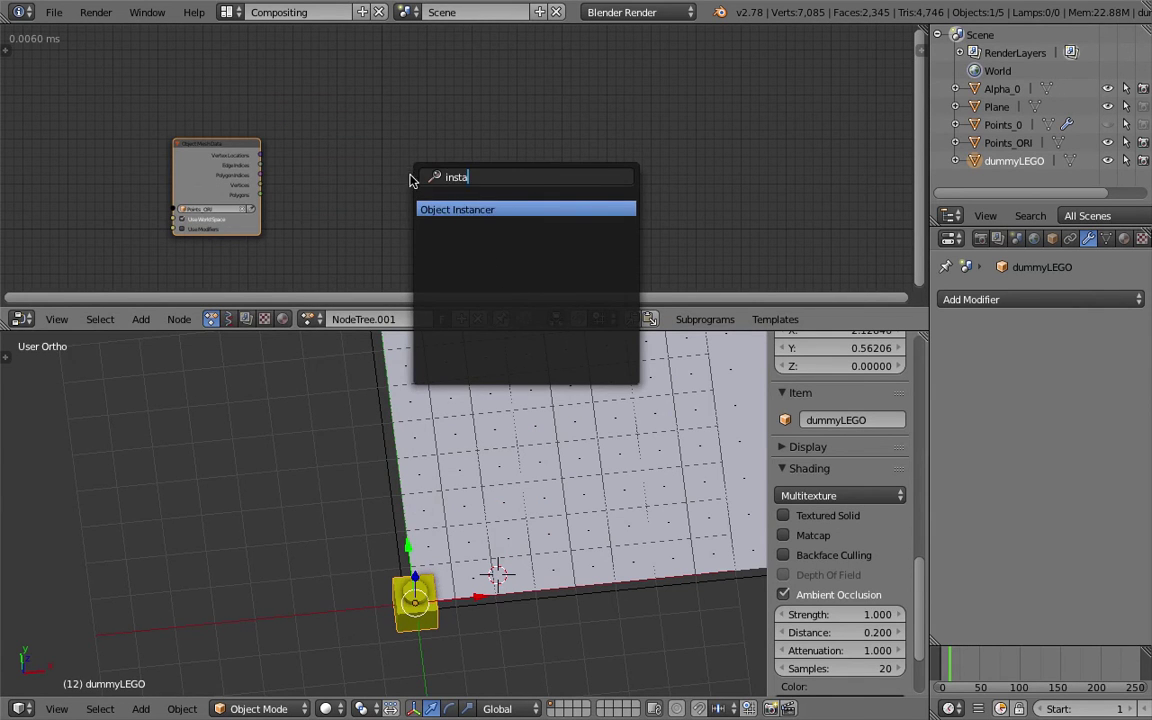
pyautogui.press('Return')
pyautogui.click(391, 121)
pyautogui.hotkey('ctrl', 's')
pyautogui.click(391, 119)
pyautogui.scroll(5, 408, 142)
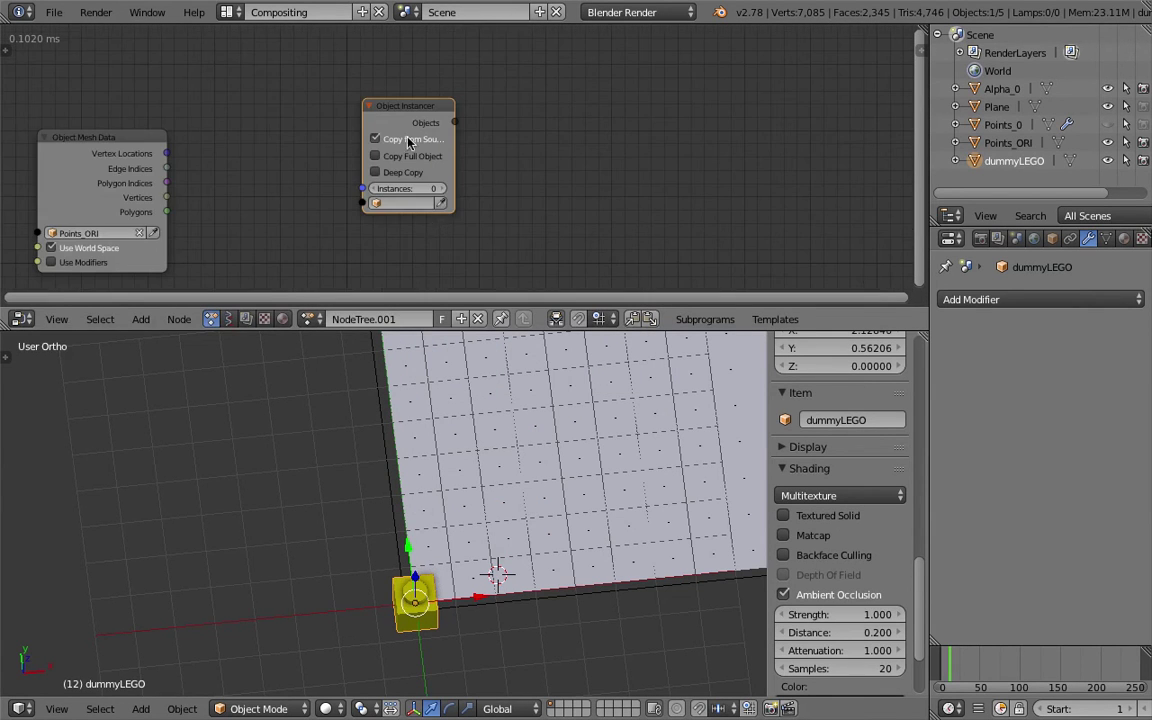
# Step: Assign dummyLEGO as the Object Instancer's source, save the file, and enable Copy Full Object and Deep Copy
pyautogui.click(443, 204)
pyautogui.moveTo(495, 222); pyautogui.dragTo(452, 217, button='middle')
pyautogui.hotkey('ctrl', 's')
pyautogui.click(452, 219)
pyautogui.moveTo(362, 158); pyautogui.dragTo(368, 176)
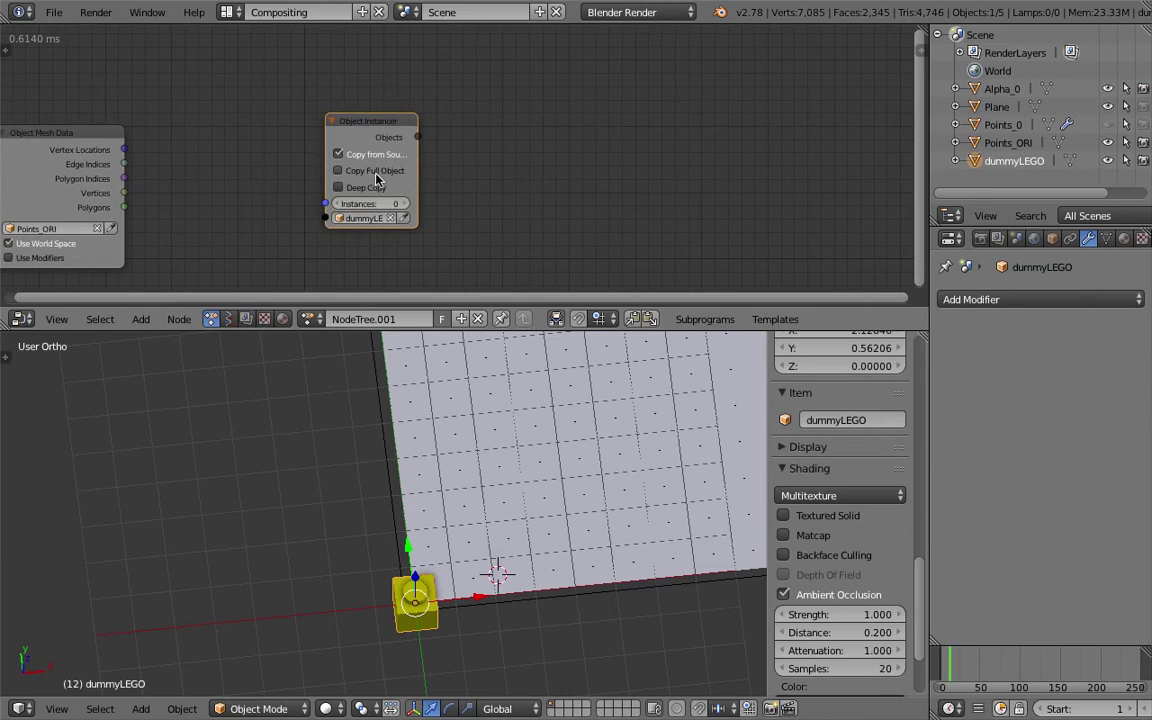
pyautogui.click(376, 174)
pyautogui.click(374, 187)
# Step: Move Object Mesh Data closer to the Object Instancer and link its Vertex Locations to Instances through a Get List Length node
pyautogui.scroll(1, 497, 178)
pyautogui.moveTo(489, 204); pyautogui.dragTo(502, 176, button='middle')
pyautogui.moveTo(40, 101); pyautogui.dragTo(172, 109)
pyautogui.moveTo(240, 127); pyautogui.dragTo(409, 152)
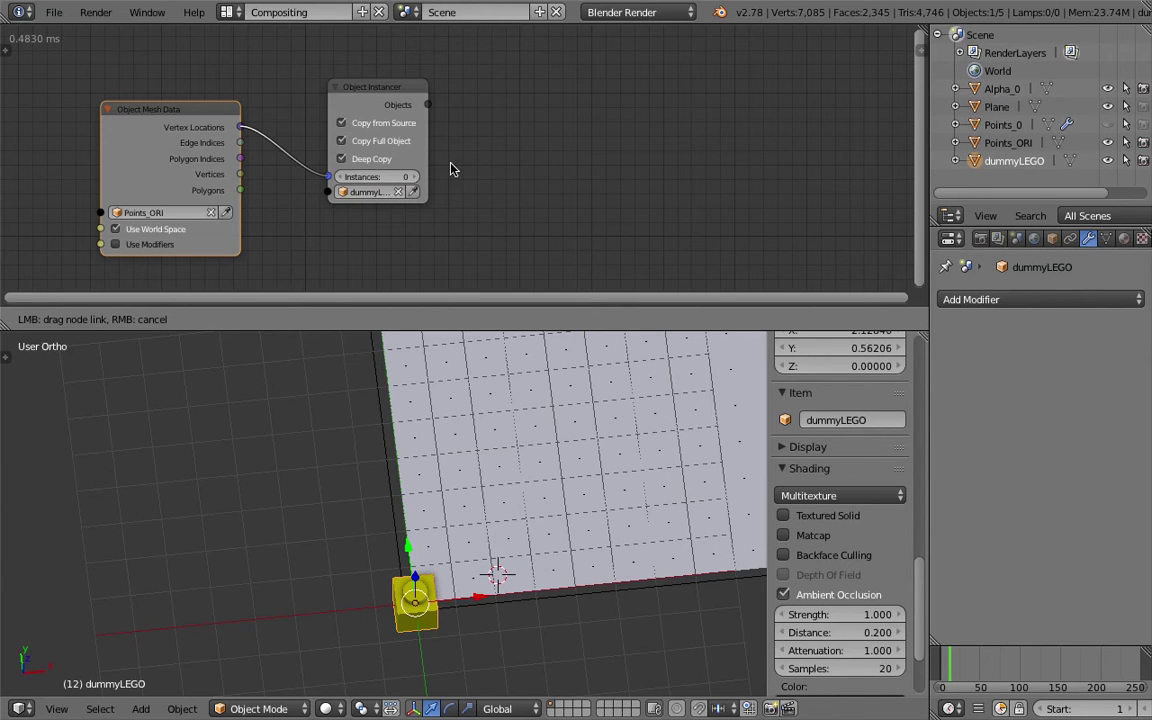
pyautogui.moveTo(450, 170); pyautogui.dragTo(330, 176)
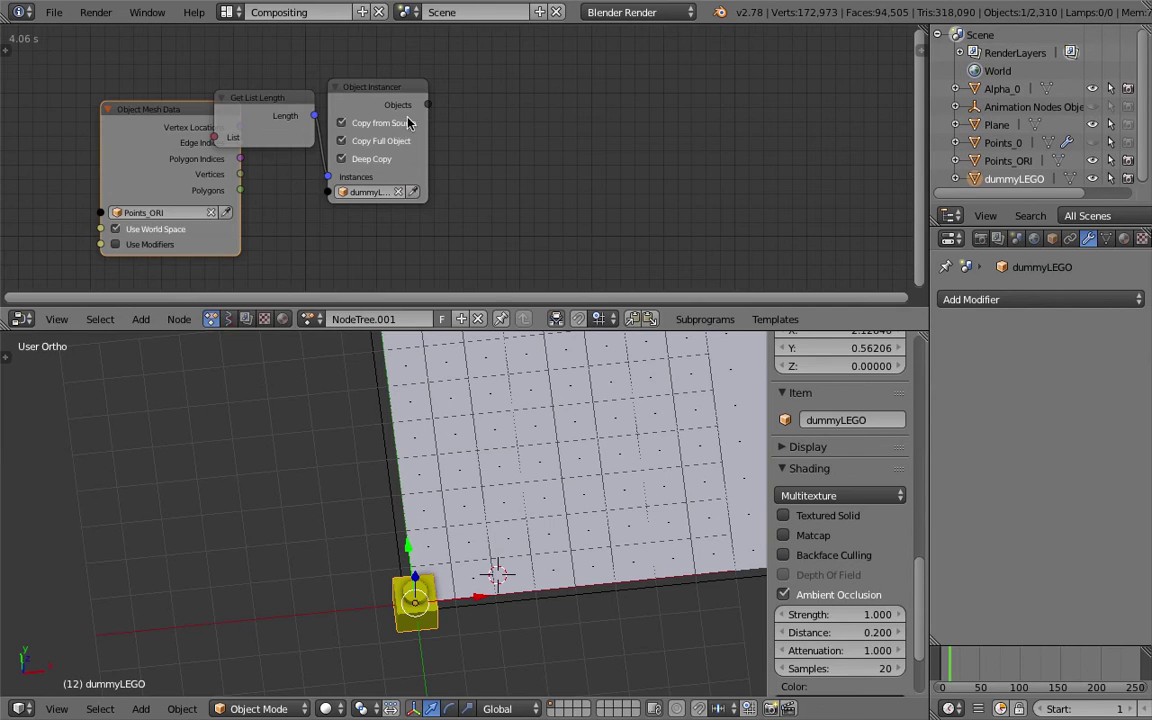
pyautogui.scroll(-2, 408, 122)
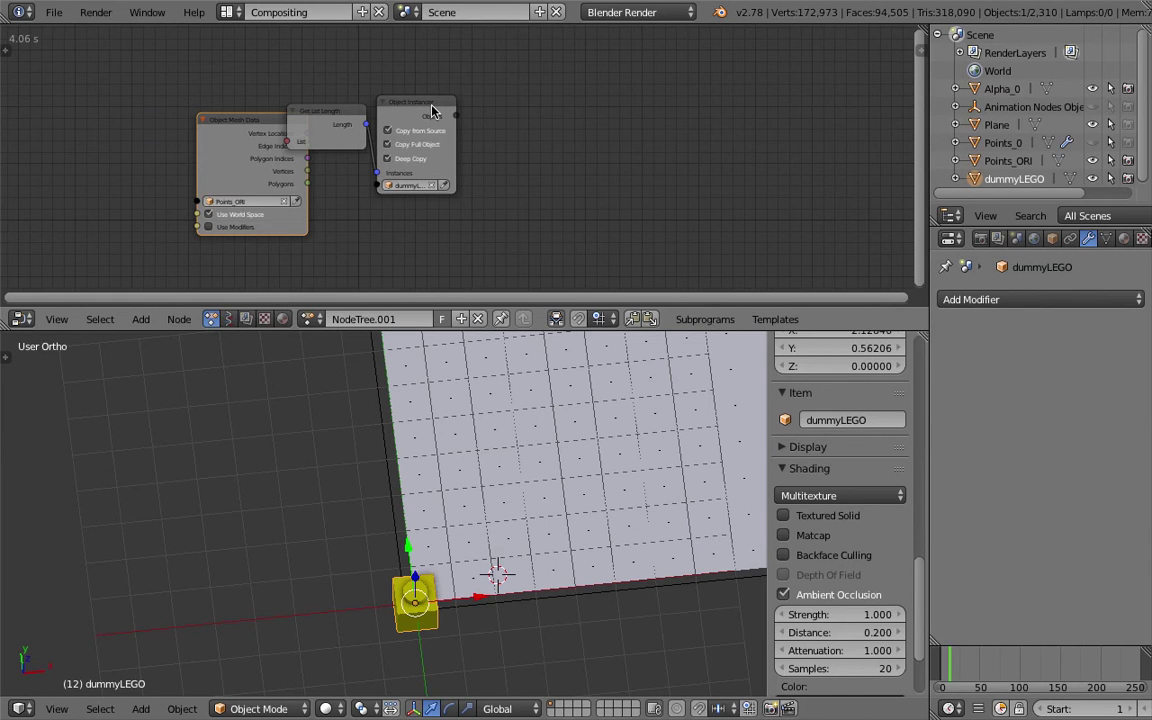
pyautogui.click(432, 110)
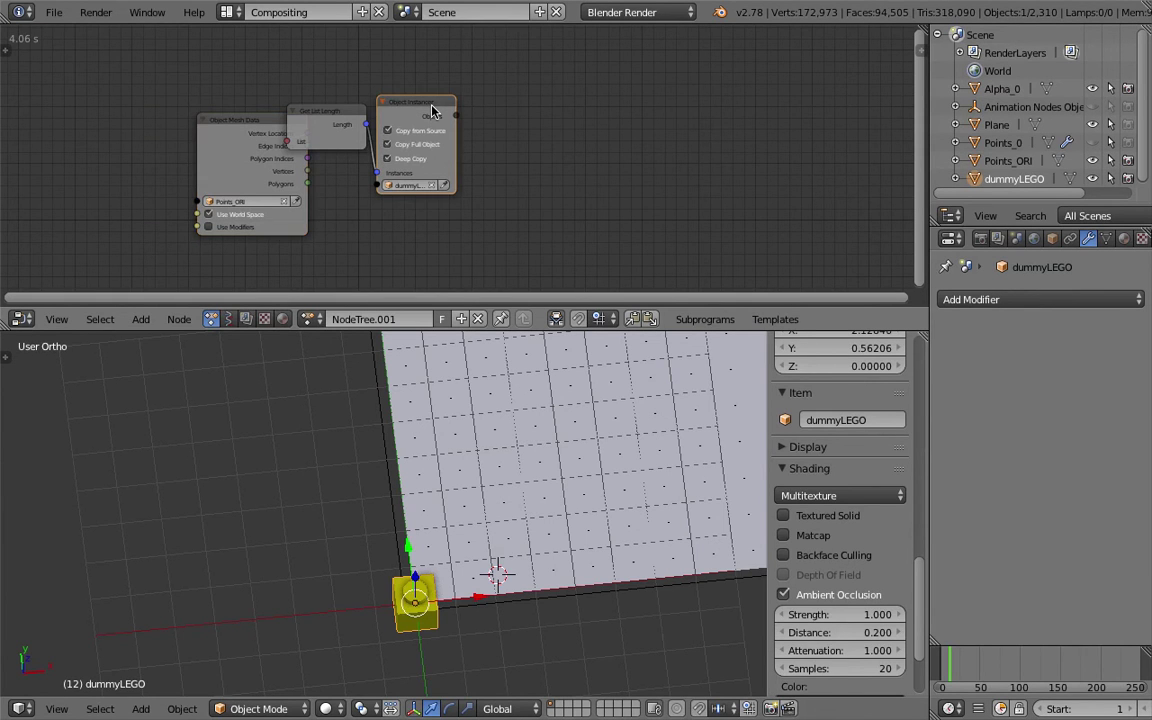
# Step: Create a loop through the Object Instancer's Objects output and place its Loop Input node beside the Invoke Subprogram node
pyautogui.press('w')
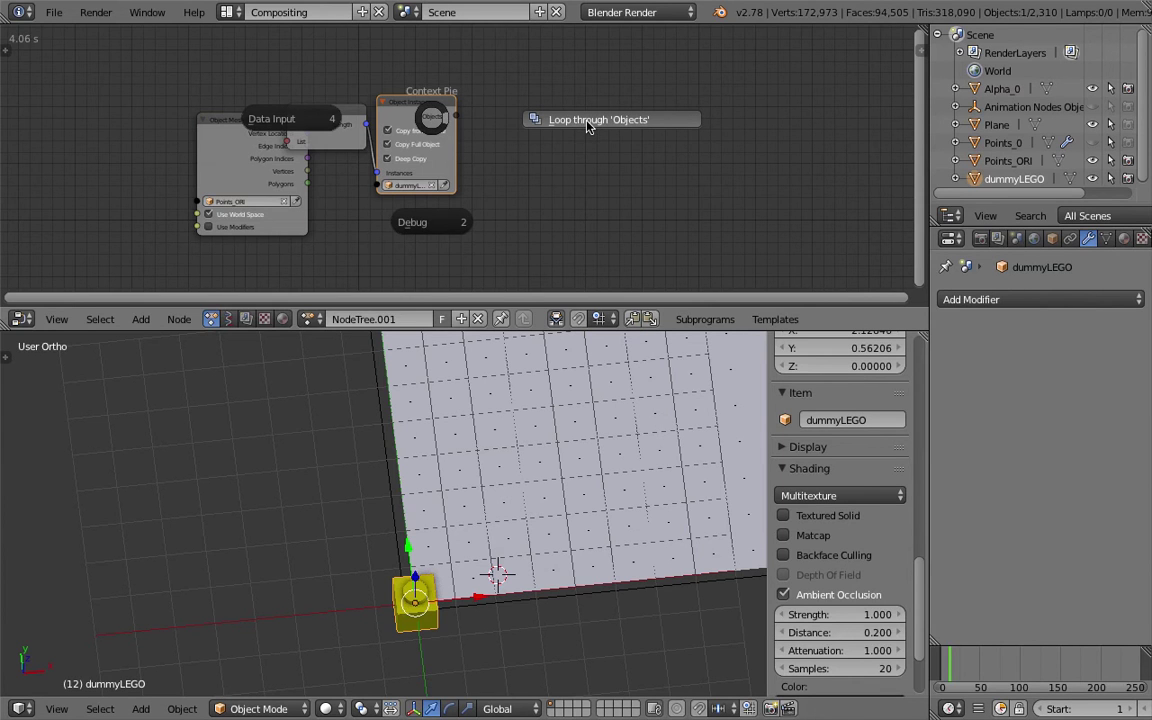
pyautogui.click(588, 122)
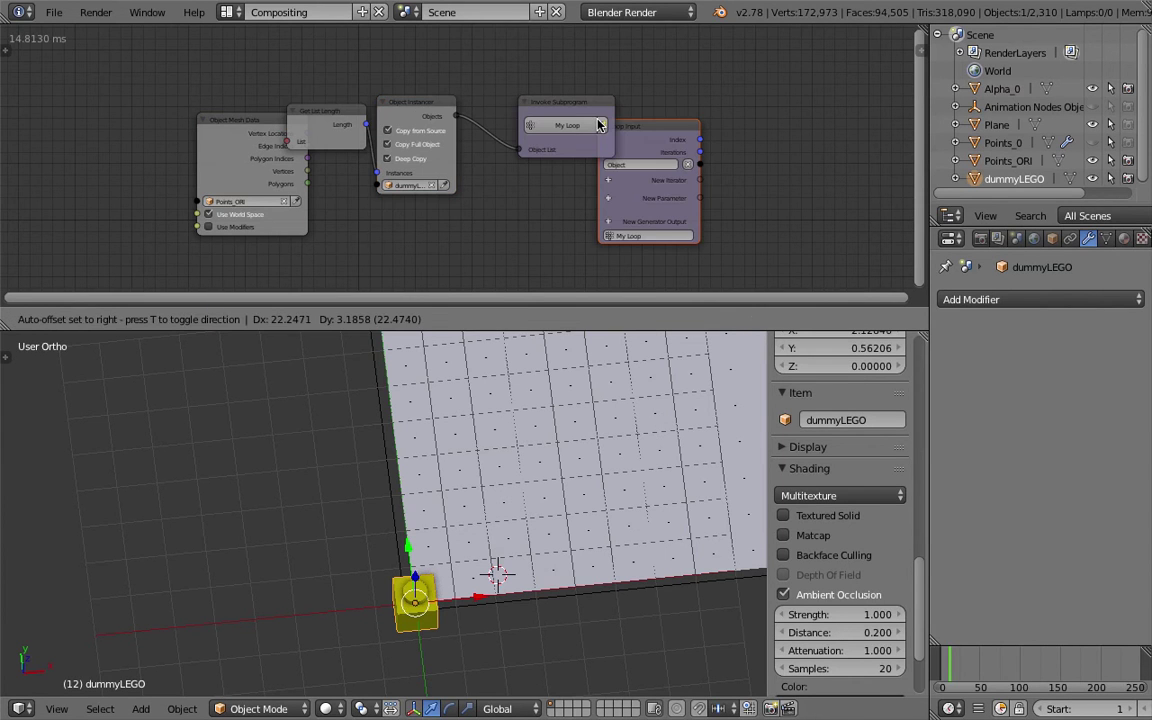
pyautogui.click(605, 122)
# Step: Add an Object Transforms Output node beyond the Loop Input node
pyautogui.moveTo(756, 123); pyautogui.dragTo(576, 108, button='middle')
pyautogui.hotkey('shift', 'a')
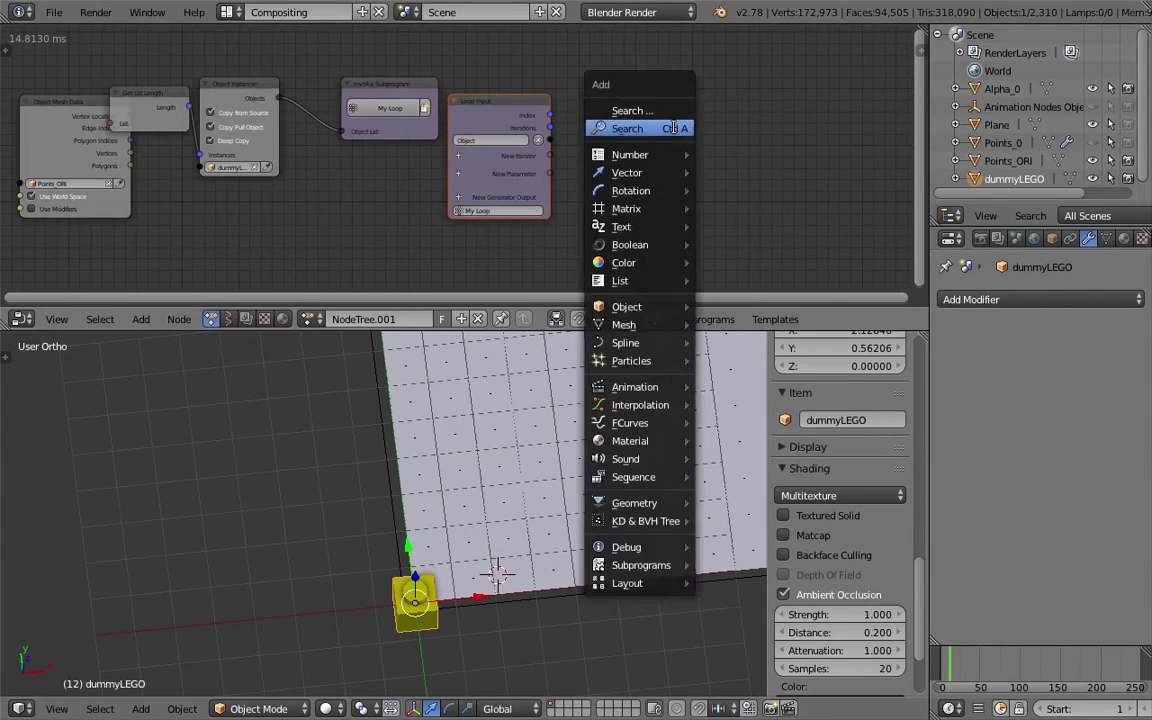
pyautogui.click(674, 128)
pyautogui.write('object tra')
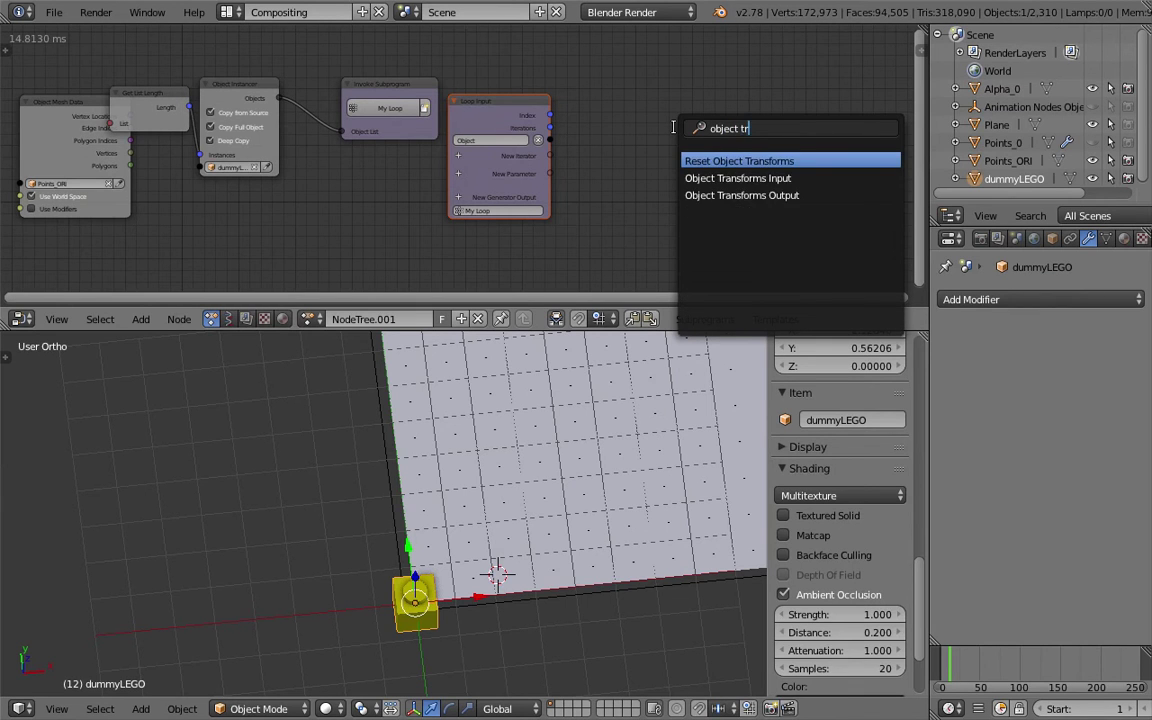
pyautogui.press('Down')
pyautogui.press('Down')
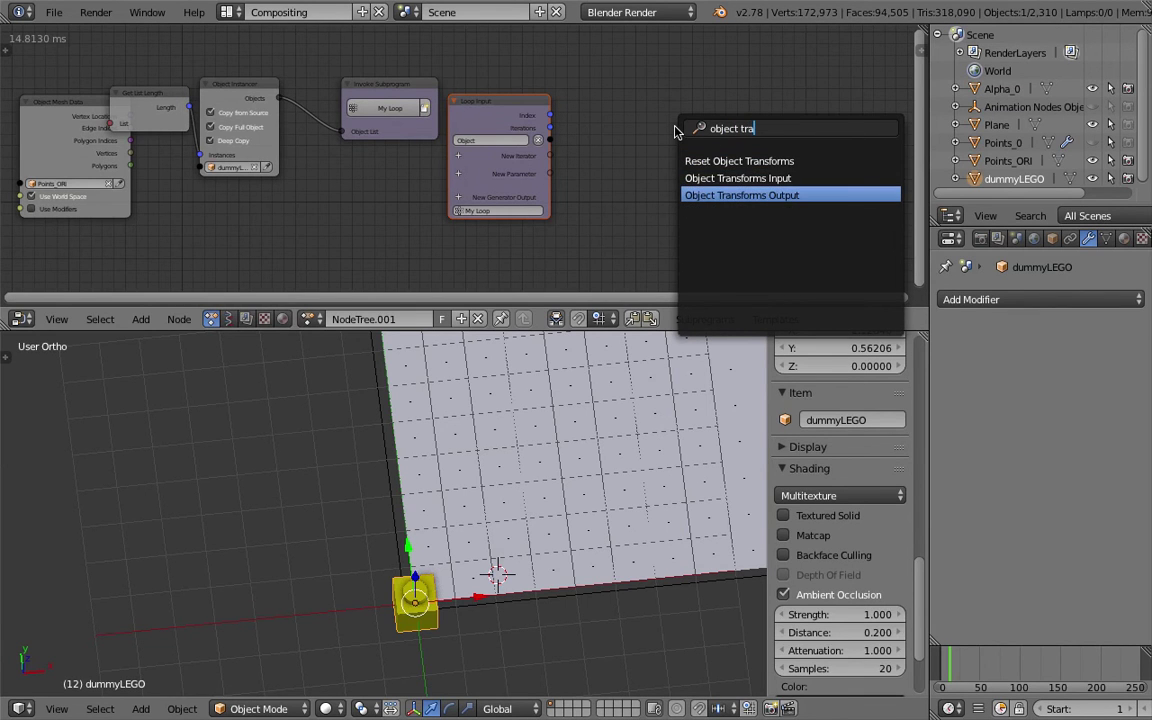
pyautogui.press('Return')
pyautogui.click(674, 130)
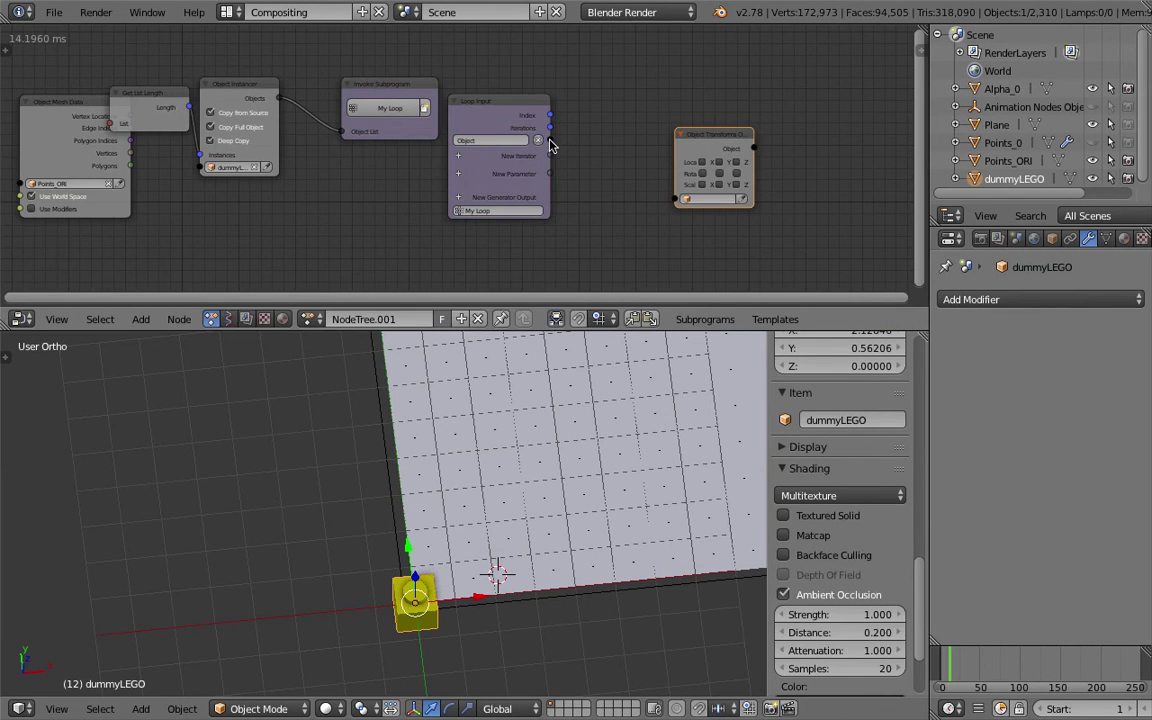
# Step: Link the loop's Object to the Object Transforms Output node and enable its X, Y and Z location
pyautogui.moveTo(539, 141); pyautogui.dragTo(679, 205)
pyautogui.click(702, 162)
pyautogui.click(735, 164)
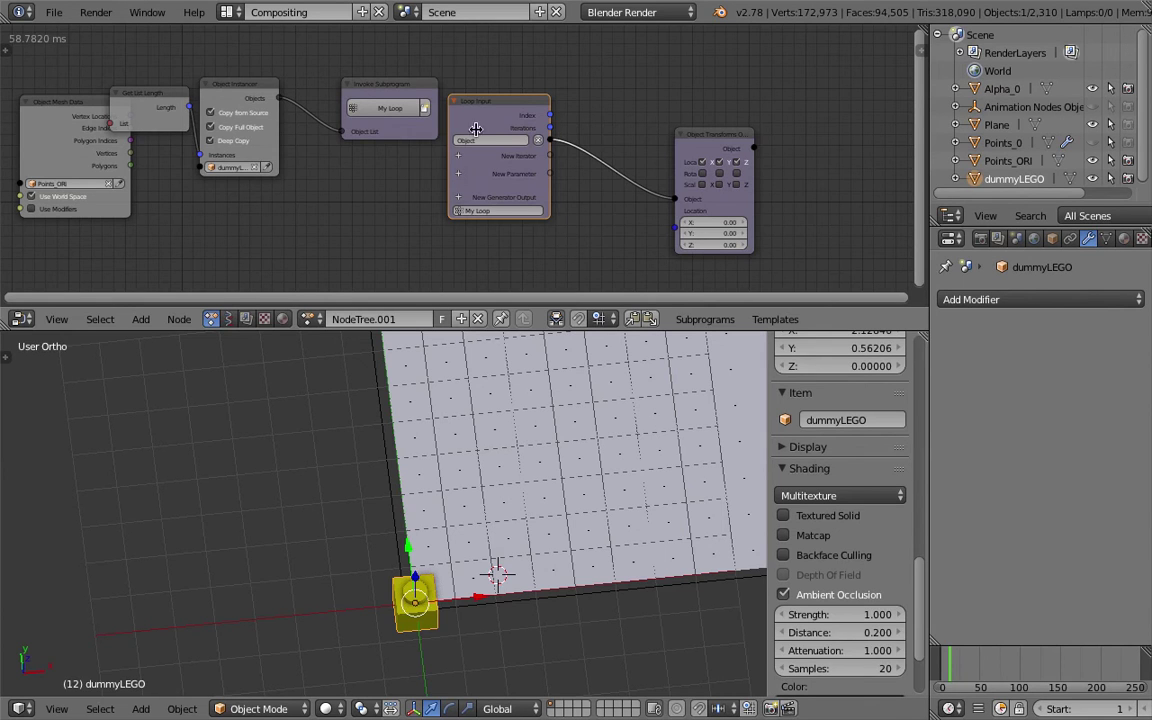
# Step: Add a Vector List iterator to the Loop Input node
pyautogui.click(458, 156)
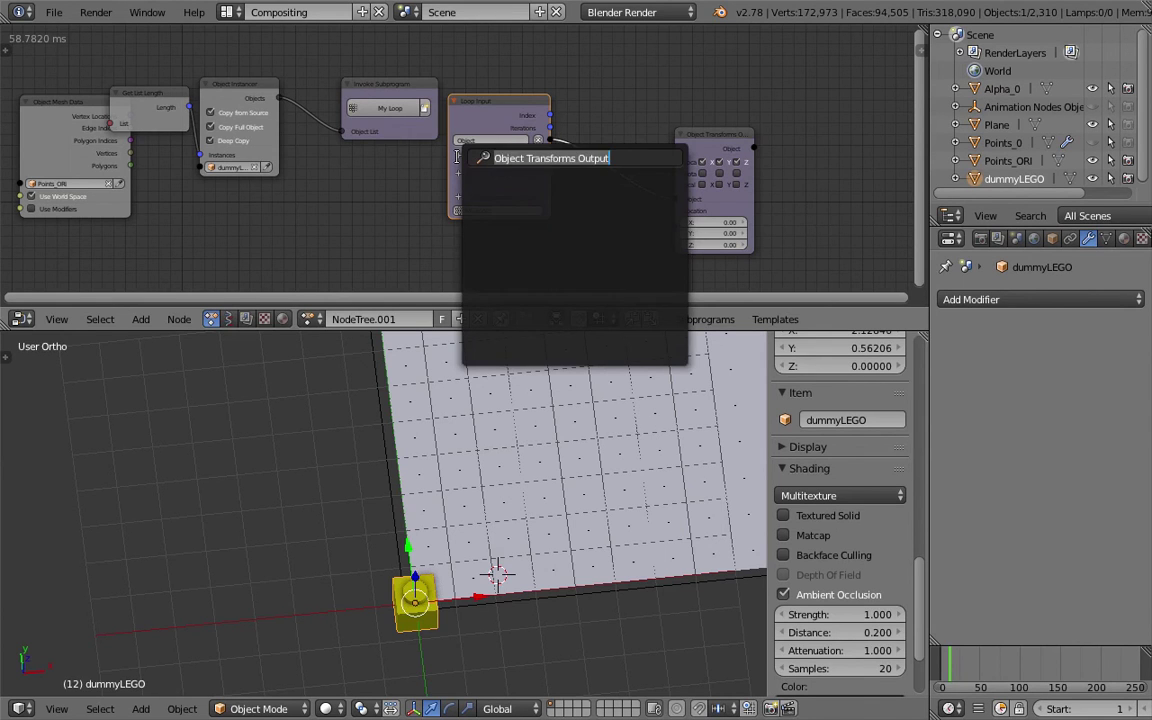
pyautogui.write('vec')
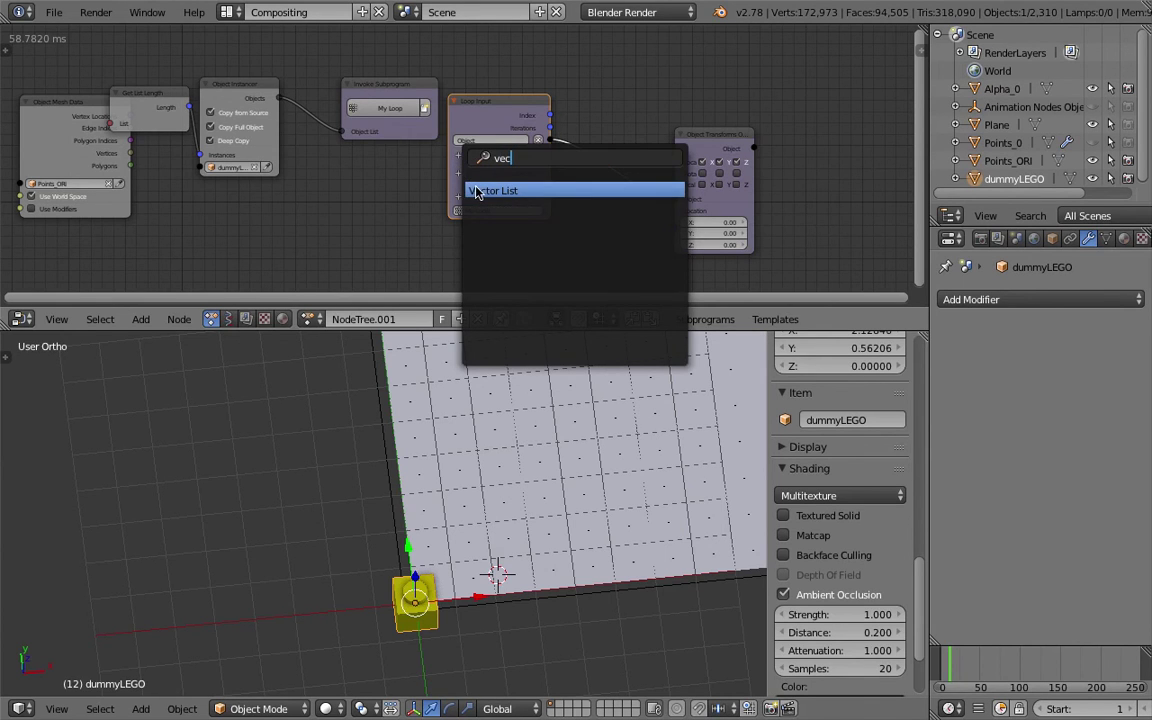
pyautogui.click(476, 191)
# Step: Feed the mesh's Vertex Locations into the loop's Vector List and link the loop's Vector to the transforms node's Location
pyautogui.moveTo(80, 101); pyautogui.dragTo(346, 146)
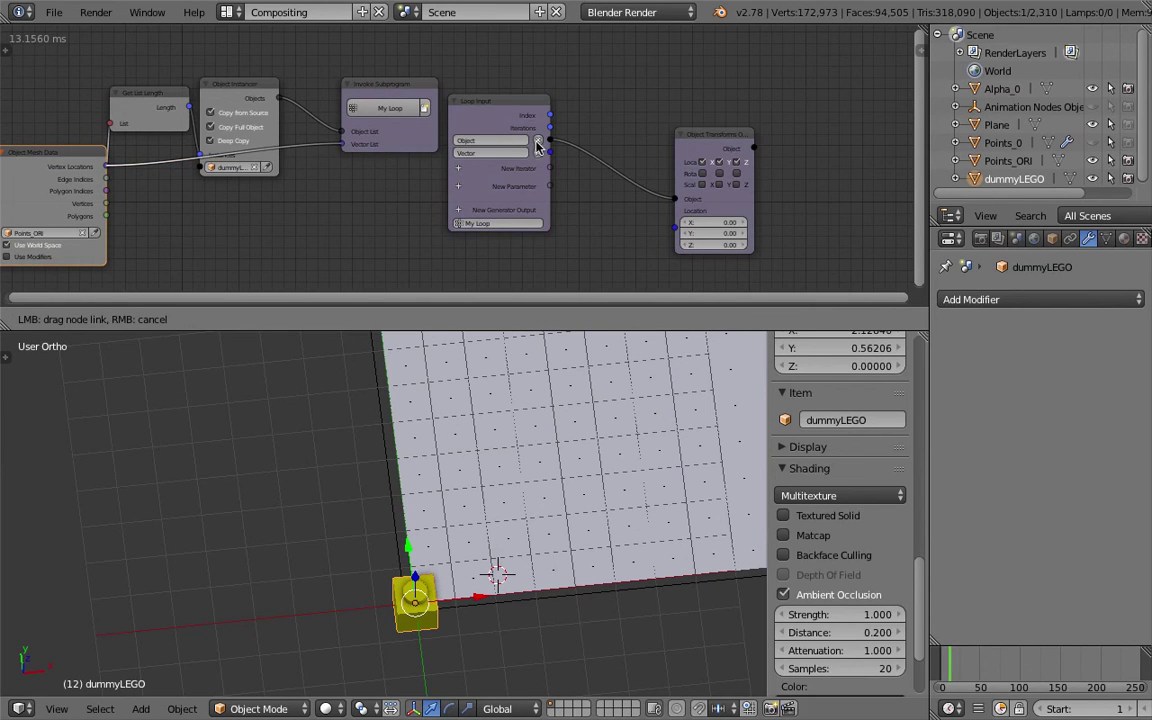
pyautogui.moveTo(550, 152); pyautogui.dragTo(675, 228)
pyautogui.scroll(-3, 591, 550)
pyautogui.scroll(-3, 610, 497)
pyautogui.moveTo(537, 524); pyautogui.dragTo(515, 566, button='middle')
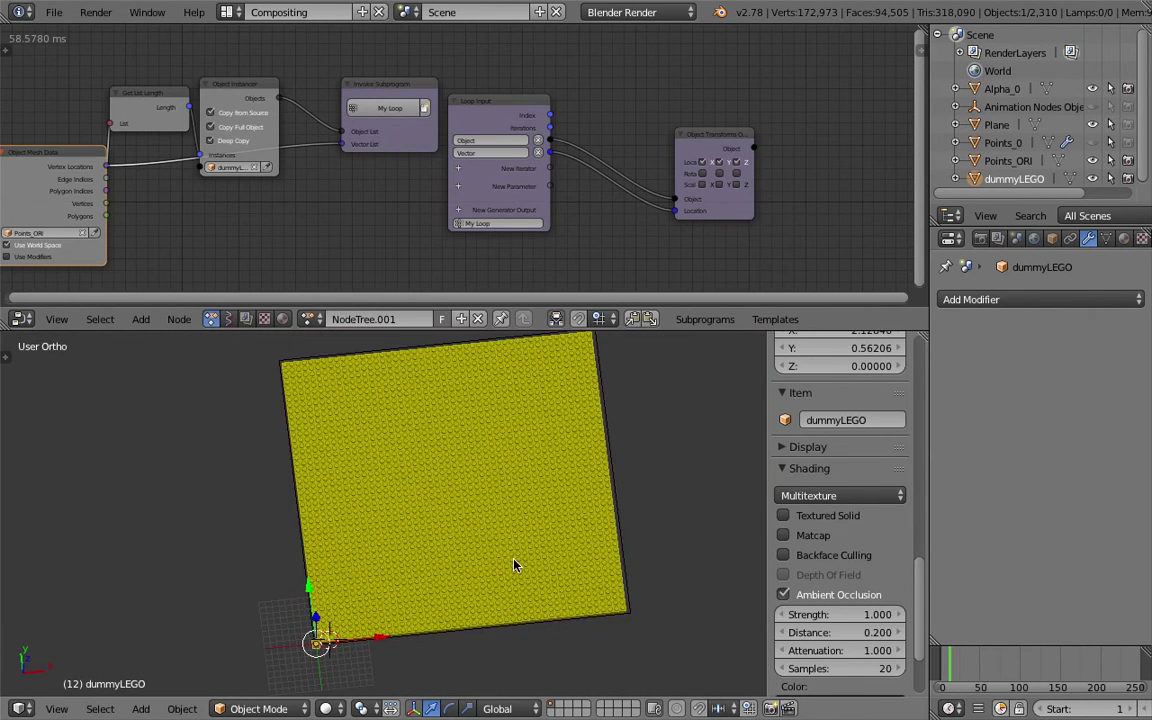
# Step: Save the project as a new file, LEGO_mosaic_maker_007.blend
pyautogui.click(54, 12)
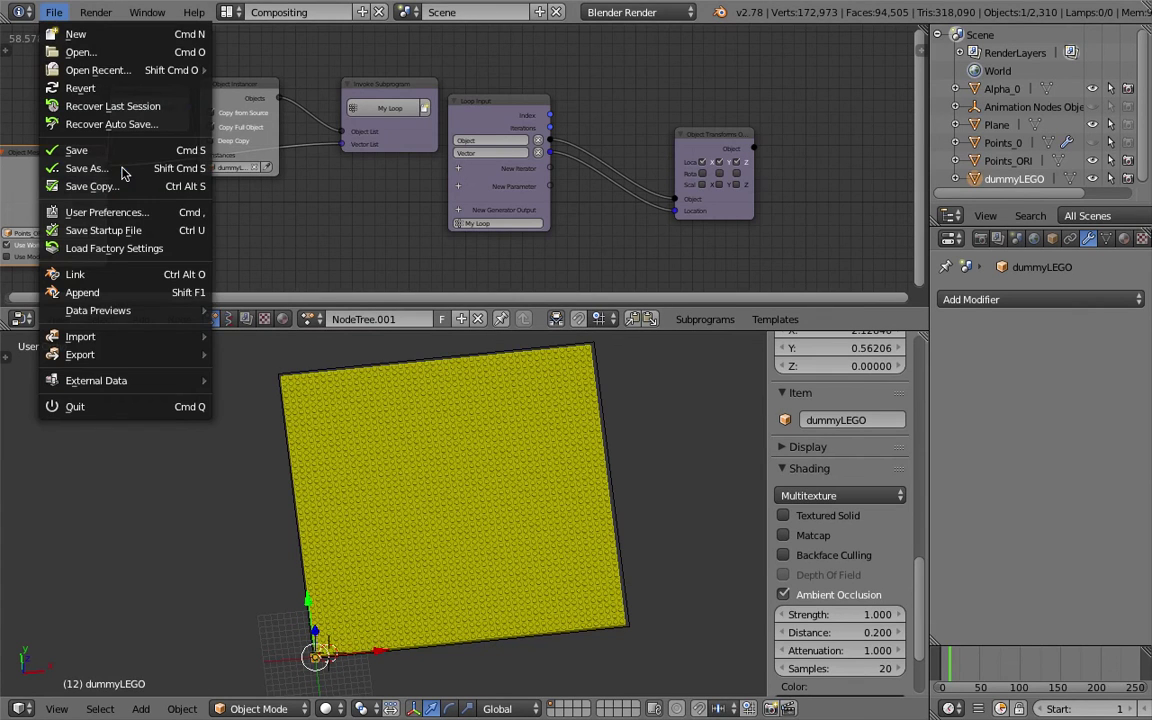
pyautogui.click(88, 168)
pyautogui.click(1020, 80)
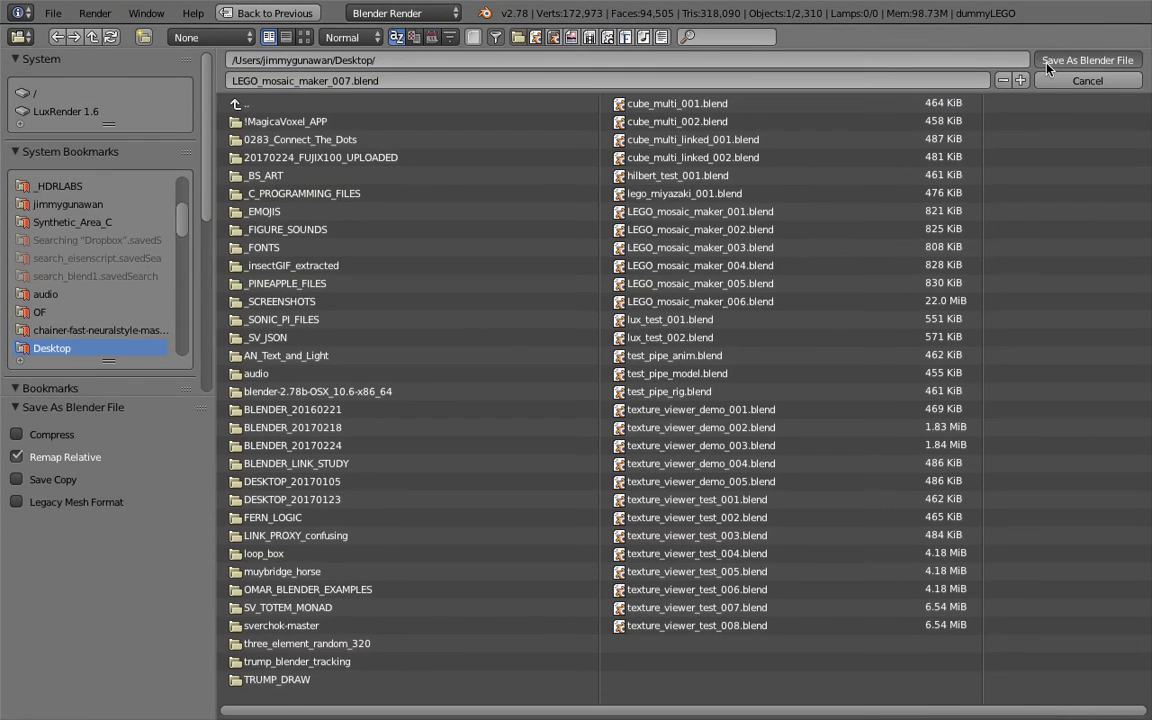
pyautogui.click(1048, 62)
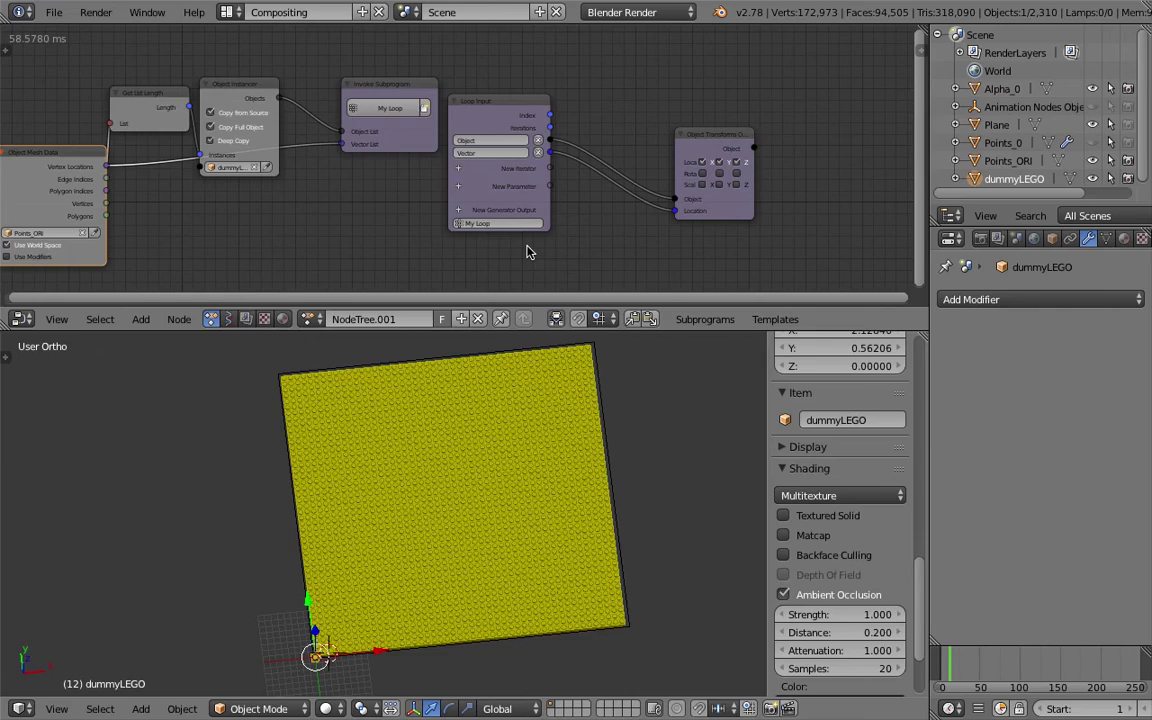
# Step: Enlarge the node editor area to make room for more nodes and save over LEGO_mosaic_maker_007.blend
pyautogui.scroll(-2, 532, 250)
pyautogui.moveTo(532, 250); pyautogui.dragTo(609, 170, button='middle')
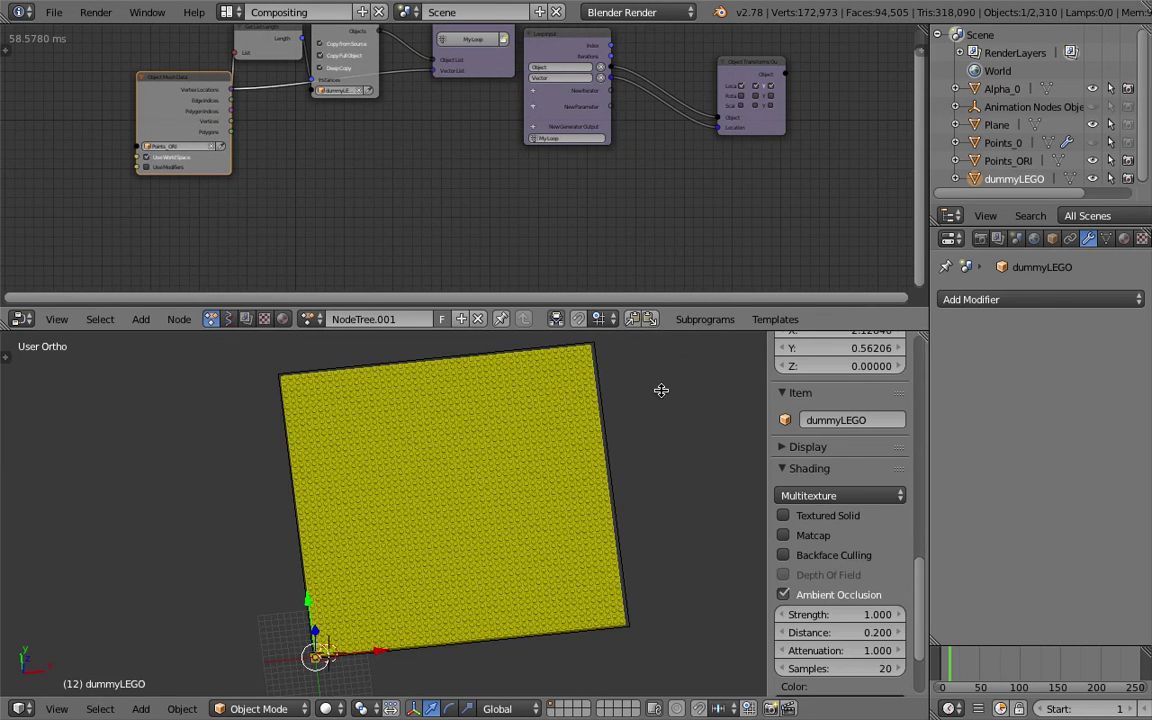
pyautogui.moveTo(661, 390); pyautogui.dragTo(666, 422)
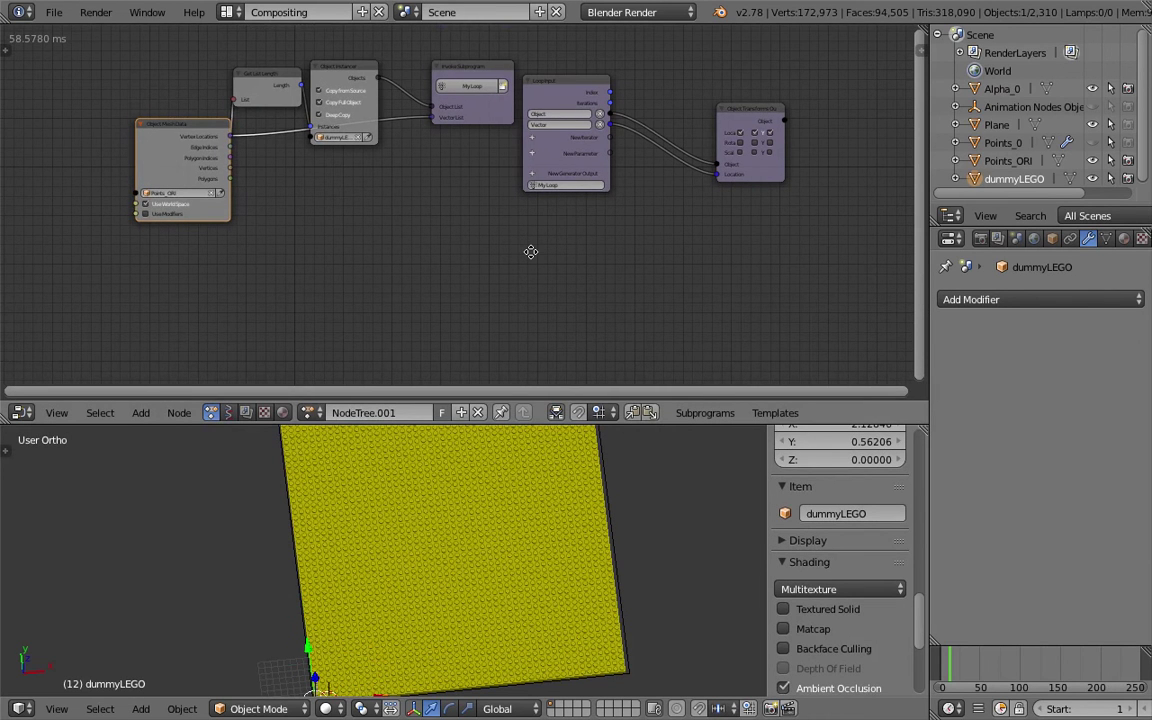
pyautogui.moveTo(531, 252); pyautogui.dragTo(514, 237, button='middle')
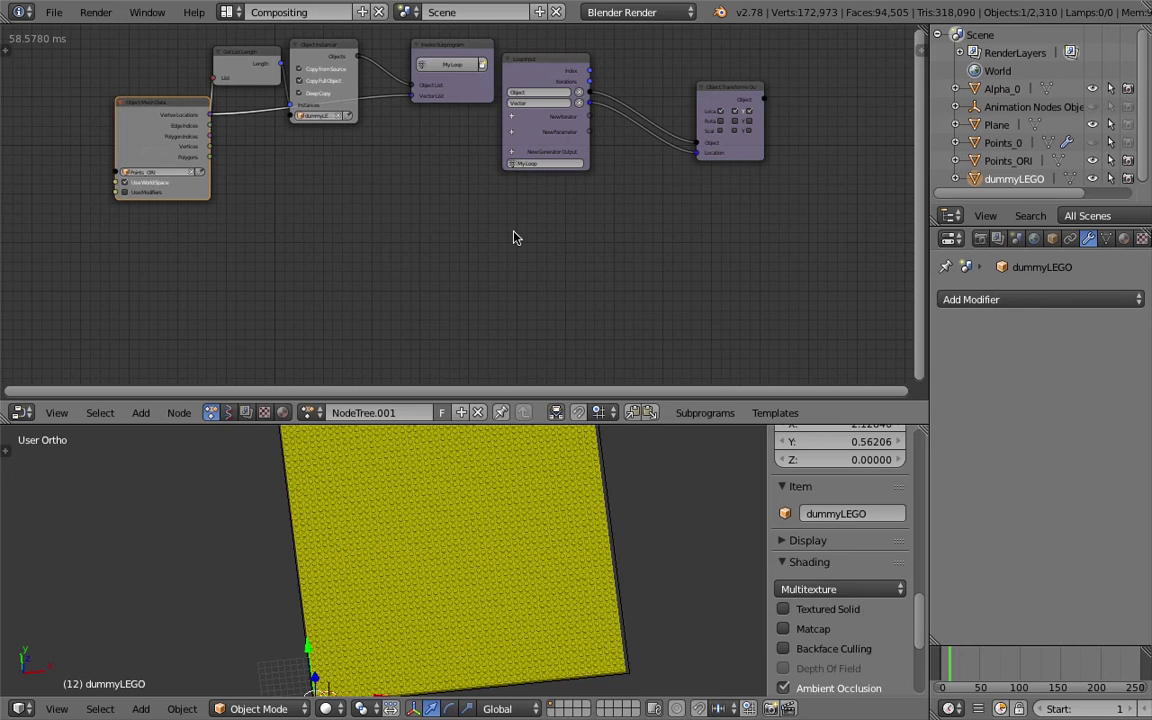
pyautogui.hotkey('ctrl', 's')
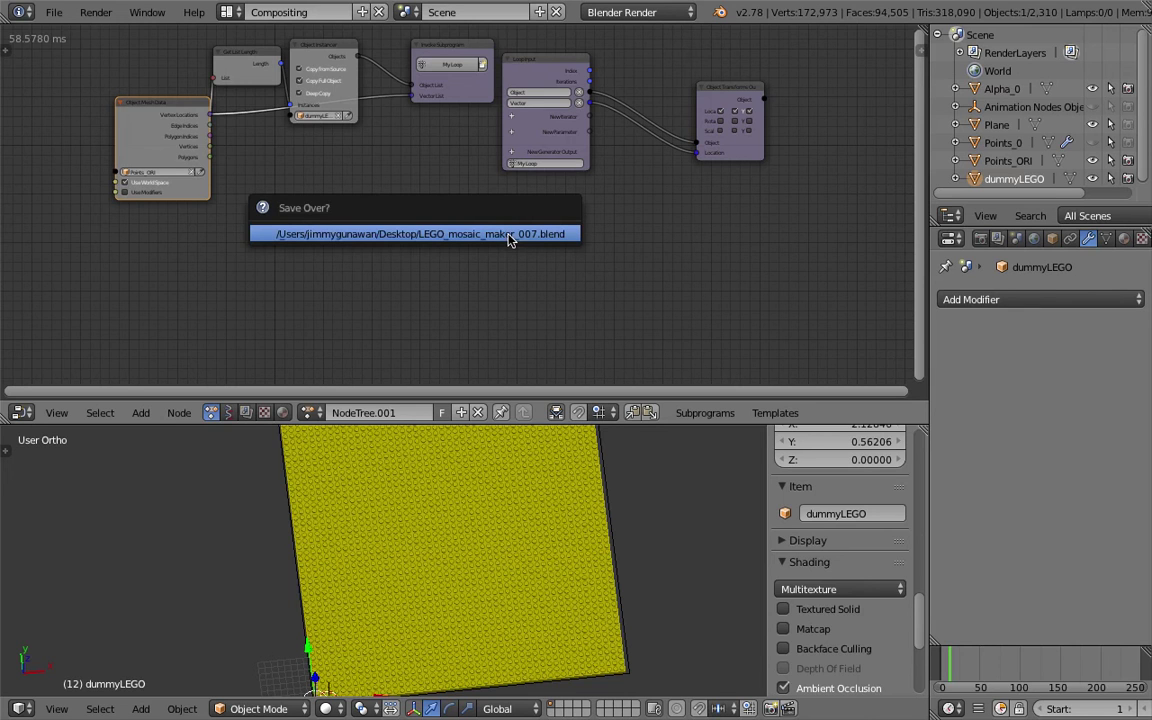
pyautogui.click(508, 235)
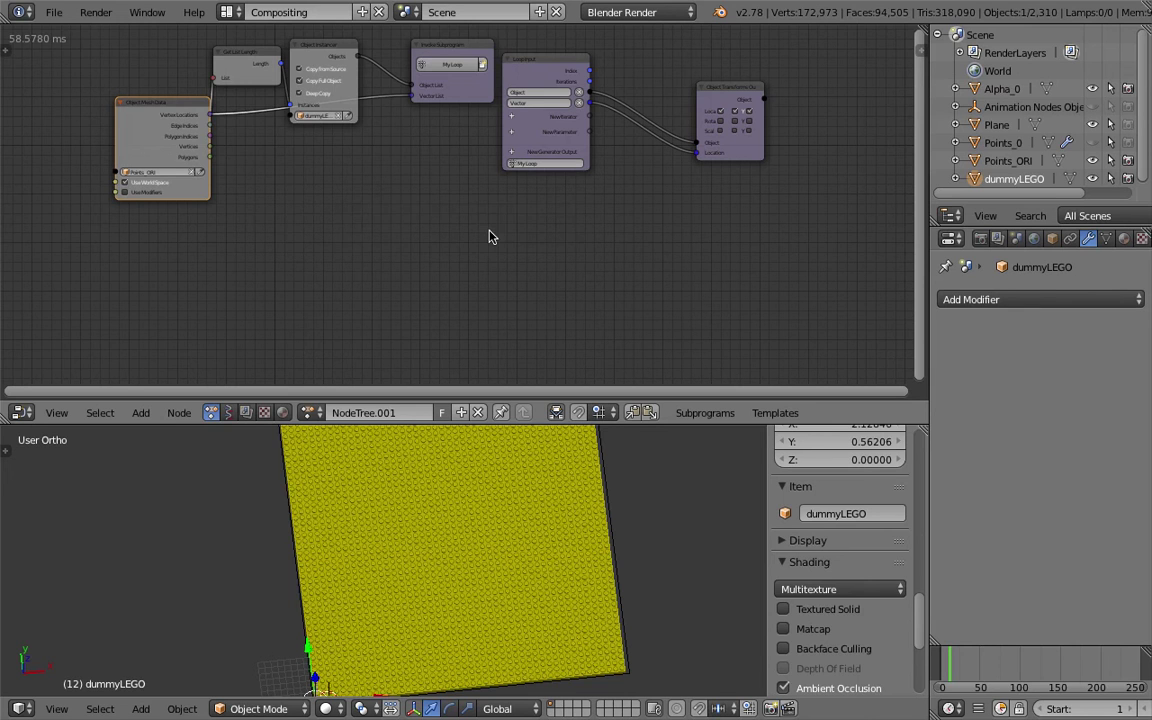
# Step: Add a second Vector List iterator to the Loop Input node and rename it Vector A
pyautogui.scroll(3, 489, 237)
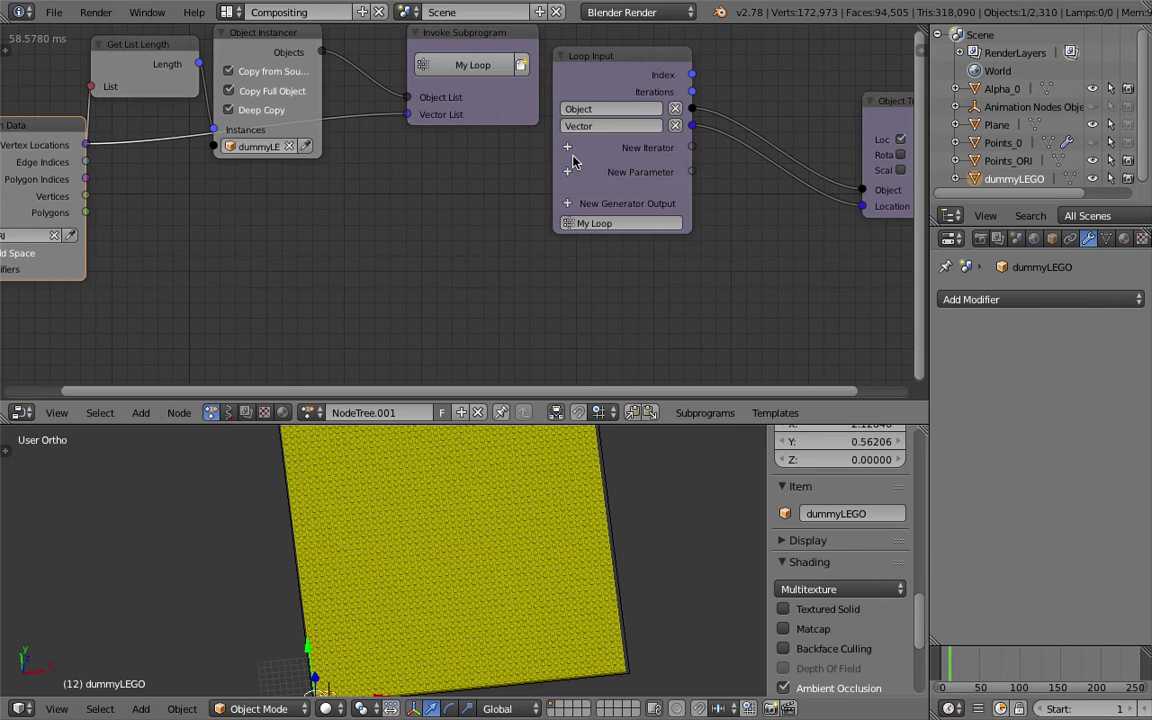
pyautogui.click(567, 148)
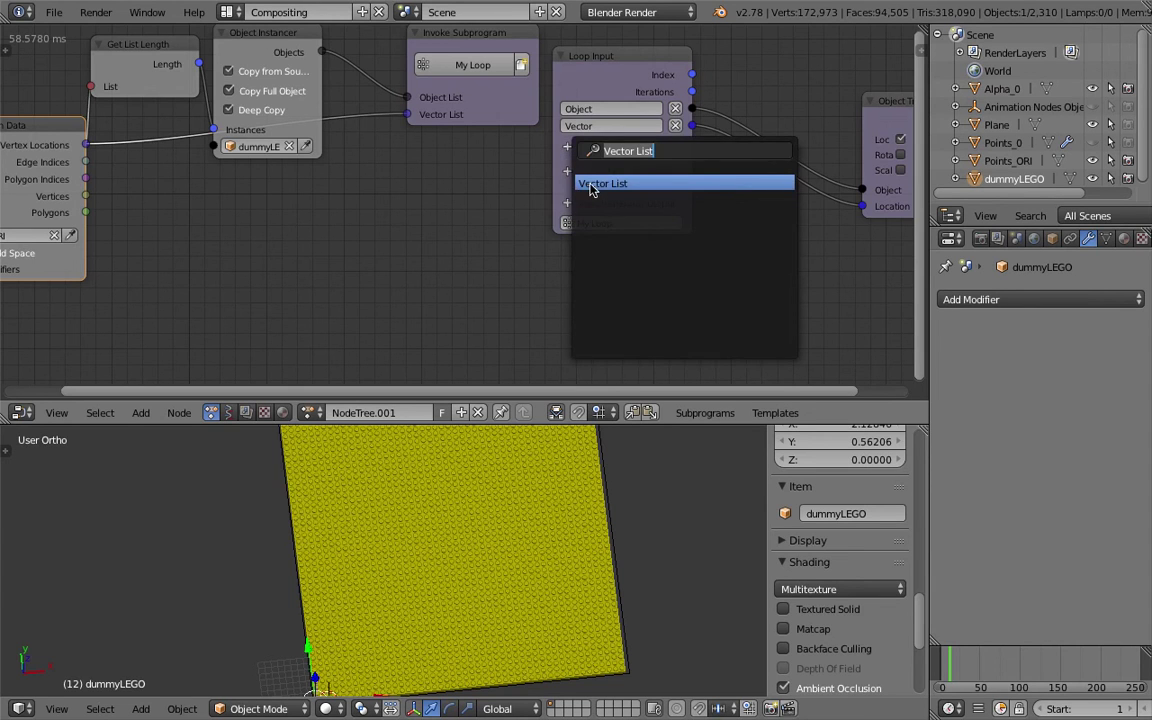
pyautogui.click(591, 184)
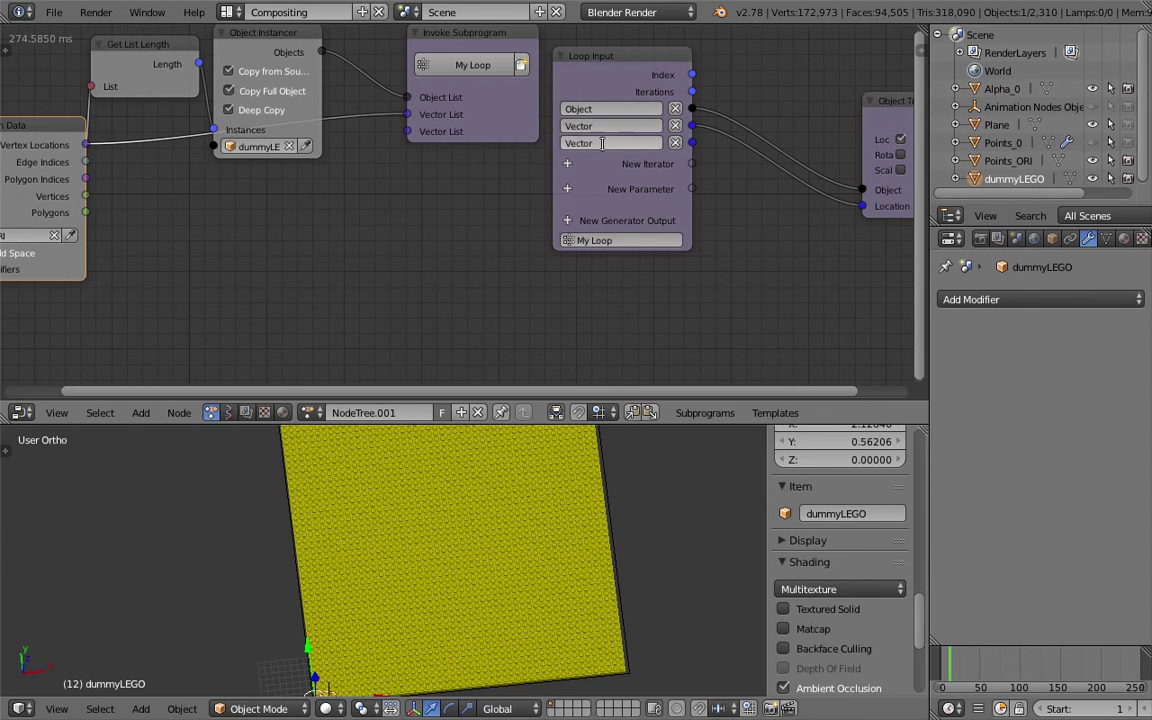
pyautogui.click(603, 144)
pyautogui.write('A')
pyautogui.press('Return')
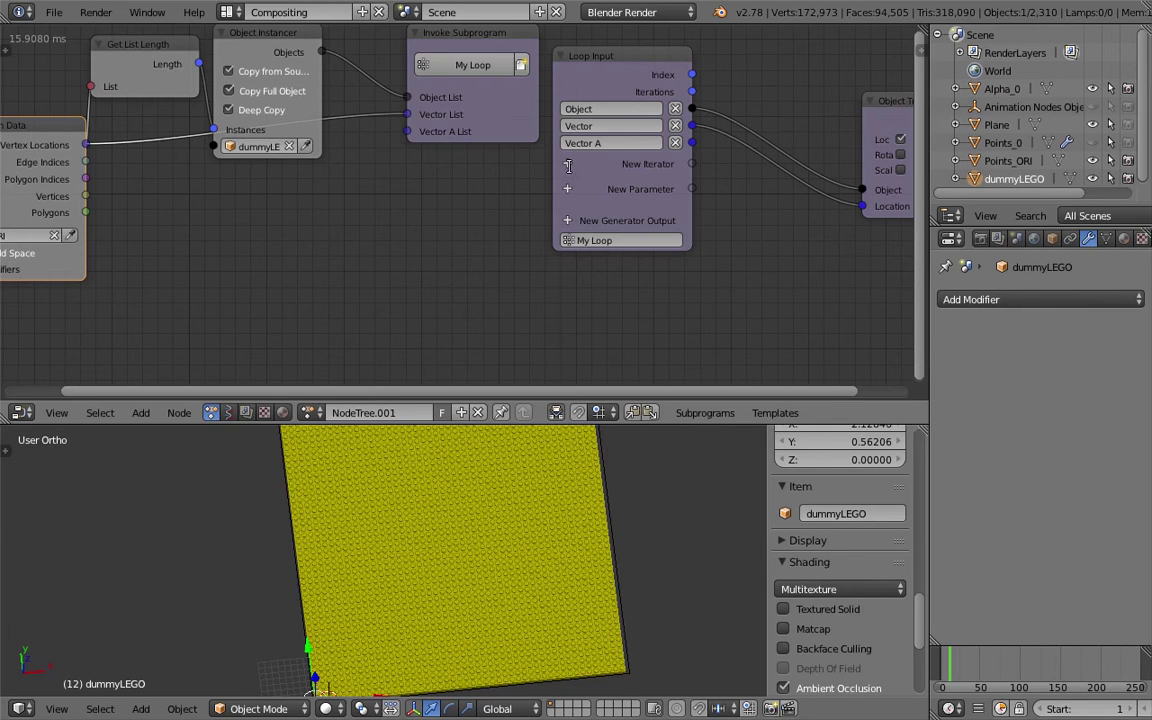
# Step: Add another Vector List iterator to the Loop Input node and name it Vector B
pyautogui.click(567, 166)
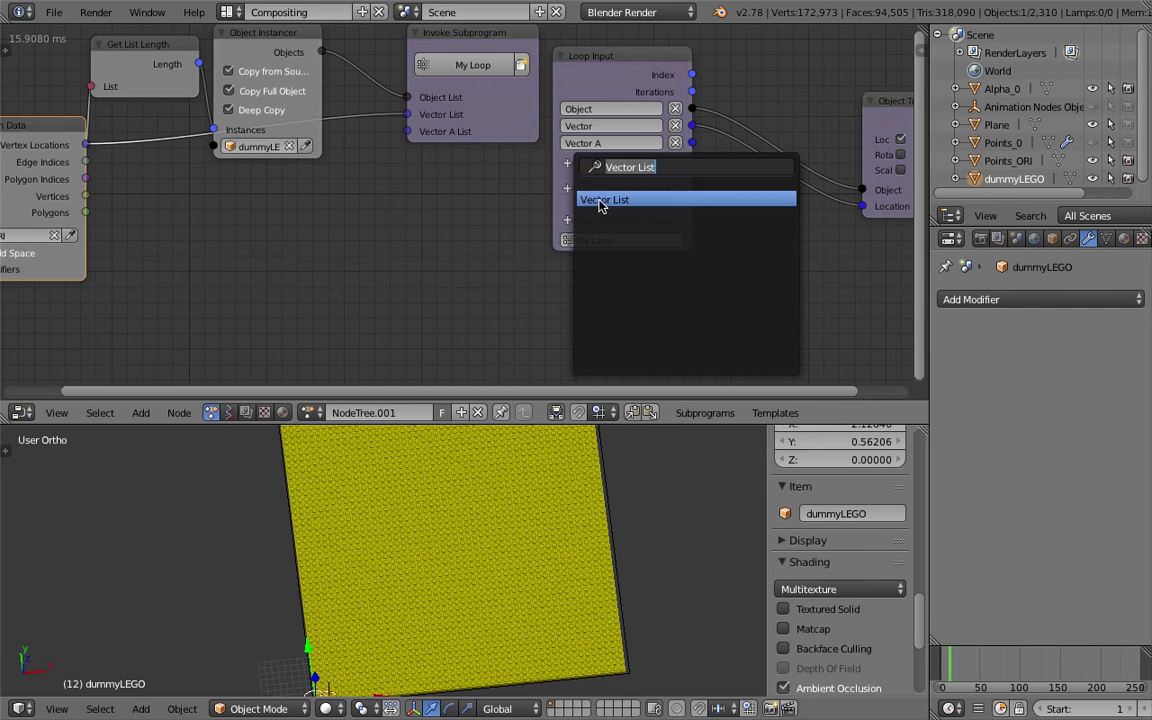
pyautogui.click(600, 200)
pyautogui.click(606, 160)
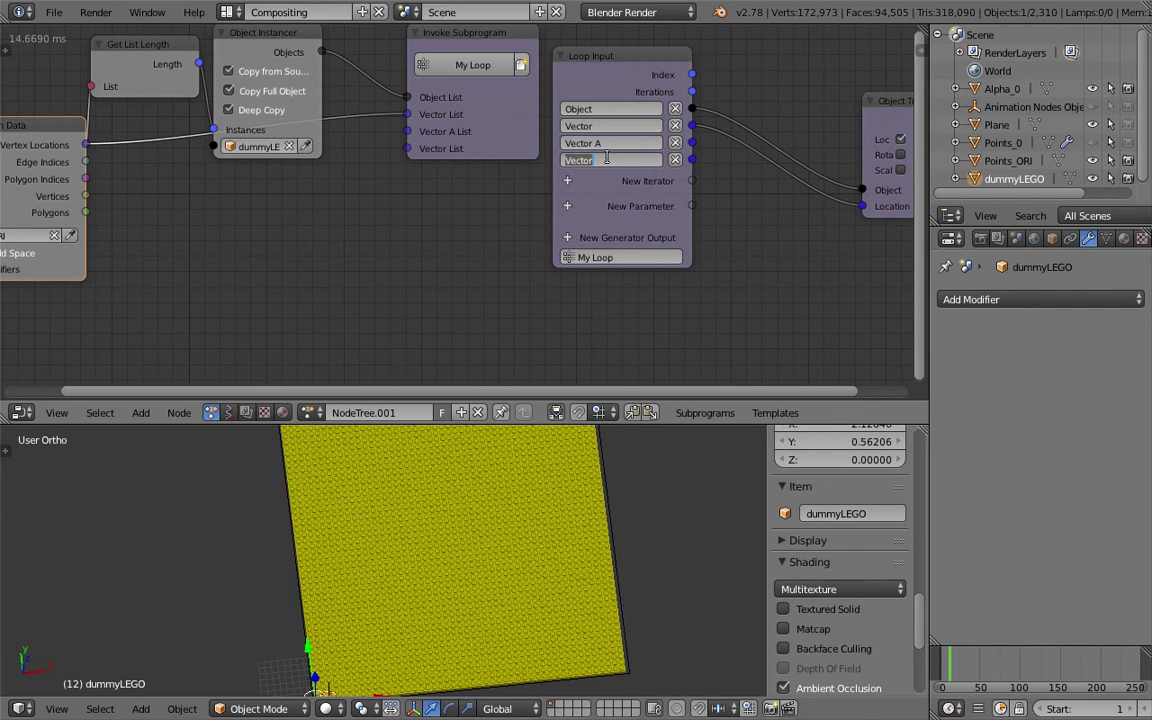
pyautogui.write('B')
pyautogui.press('Return')
pyautogui.scroll(-1, 540, 226)
pyautogui.moveTo(578, 180); pyautogui.dragTo(679, 184, button='middle')
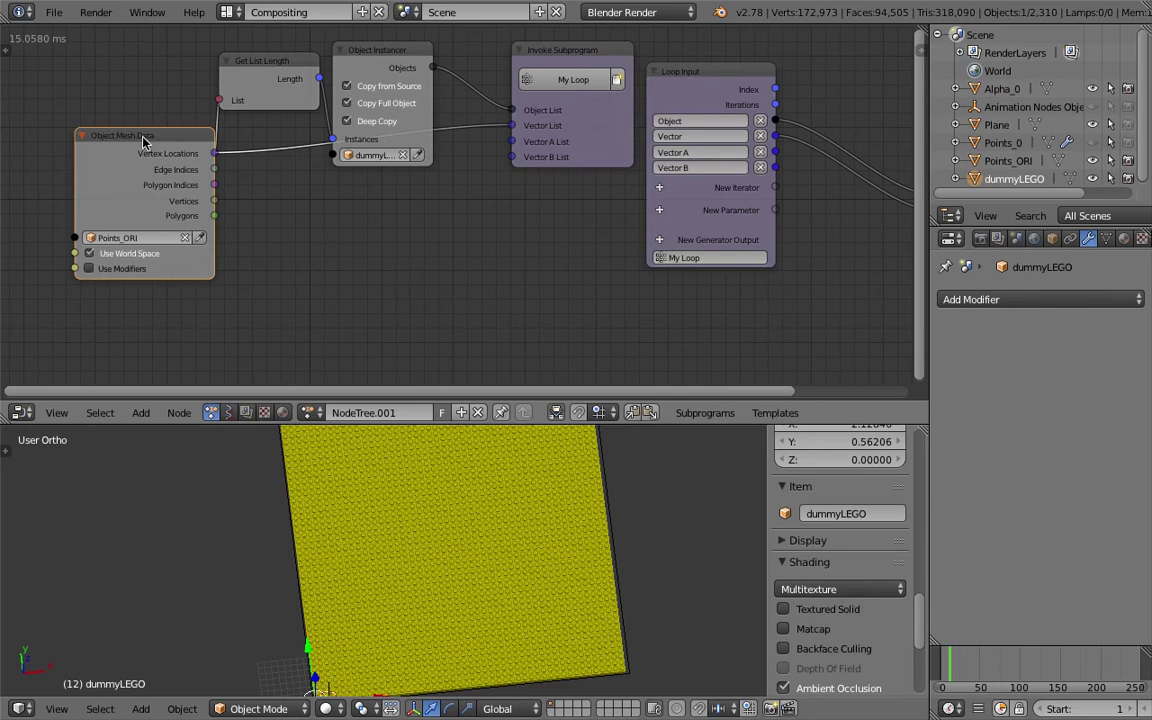
# Step: Duplicate the Object Mesh Data node and place the copy below the Object Instancer
pyautogui.hotkey('shift', 'd')
pyautogui.click(362, 292)
pyautogui.scroll(-1, 372, 227)
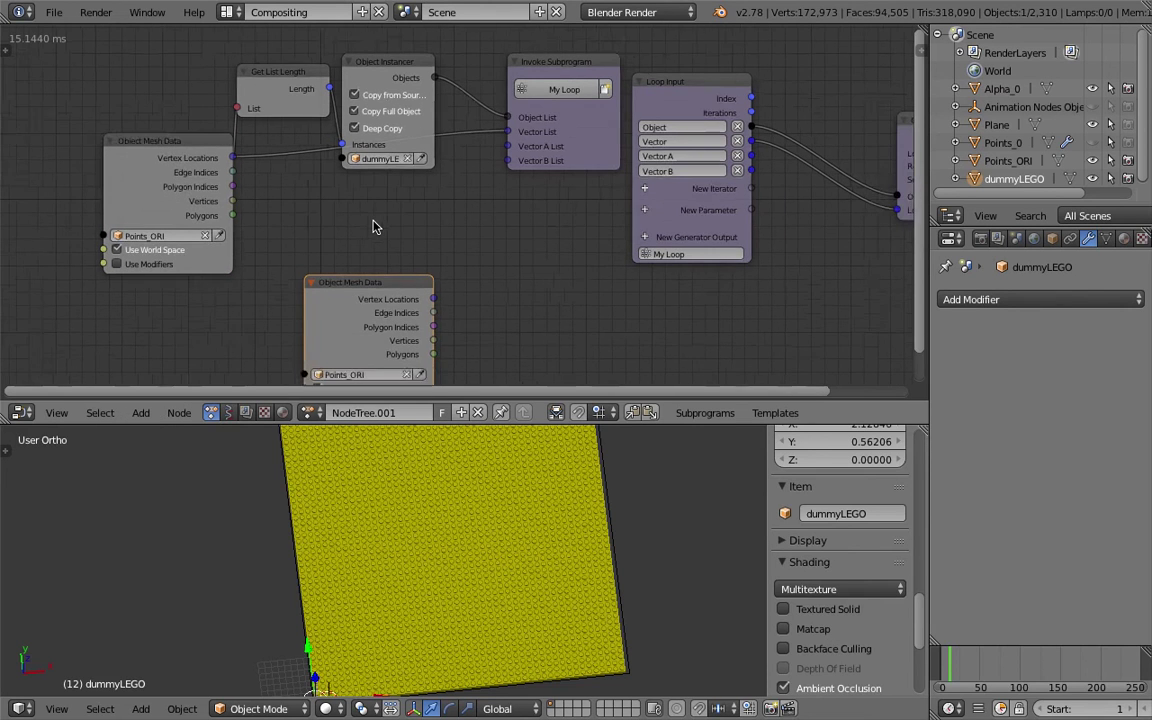
pyautogui.moveTo(372, 227); pyautogui.dragTo(372, 196, button='middle')
# Step: Assign Points_0 to the duplicated Object Mesh Data node and link its Vertex Locations to the loop's Vector B List
pyautogui.click(370, 344)
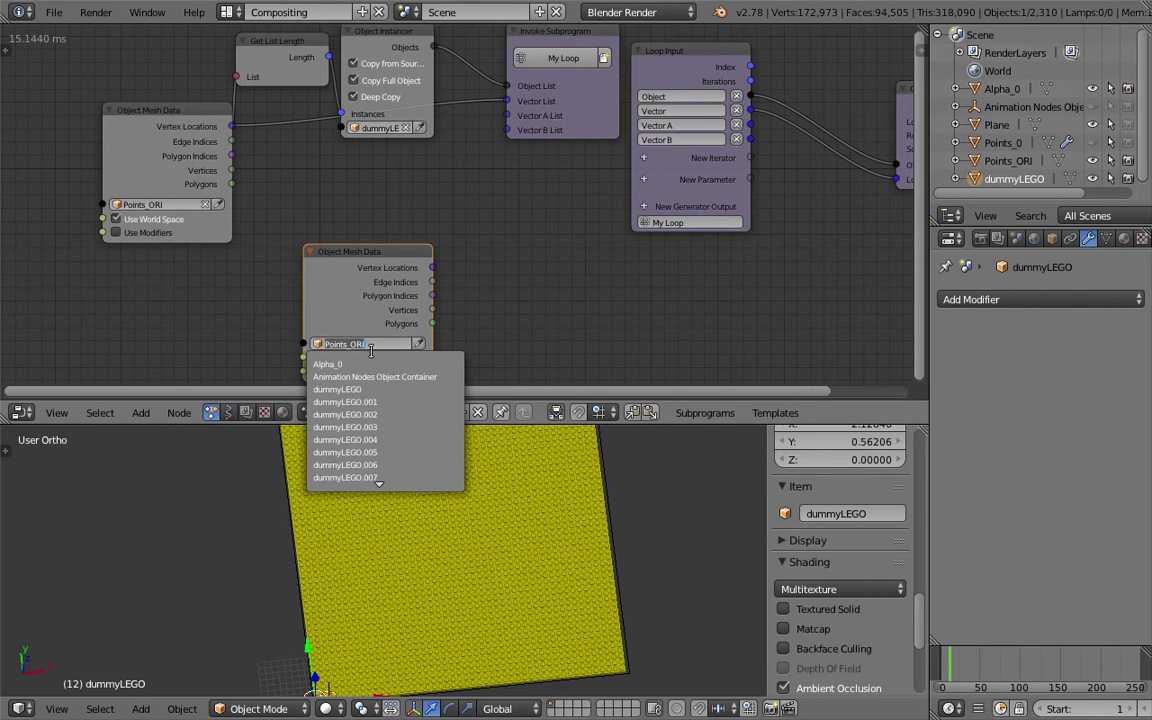
pyautogui.write('Points_0')
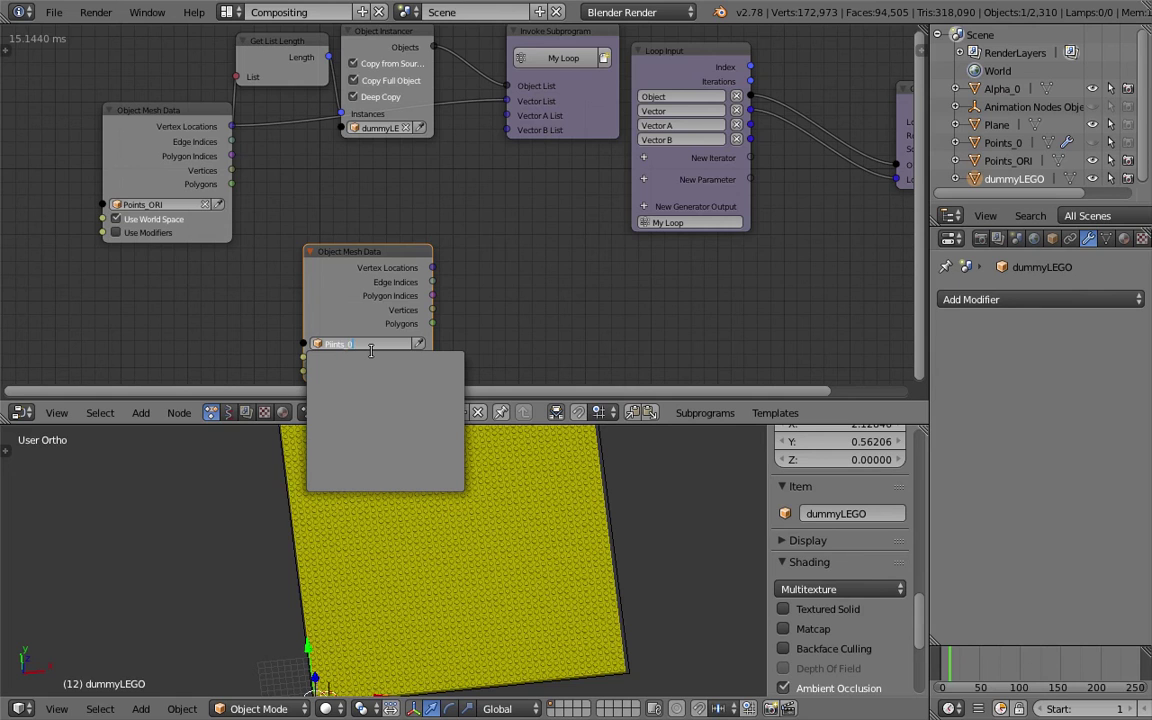
pyautogui.write('aPo')
pyautogui.press('BackSpace')
pyautogui.press('BackSpace')
pyautogui.press('BackSpace')
pyautogui.press('BackSpace')
pyautogui.press('BackSpace')
pyautogui.press('BackSpace')
pyautogui.press('BackSpace')
pyautogui.press('BackSpace')
pyautogui.press('BackSpace')
pyautogui.press('BackSpace')
pyautogui.press('BackSpace')
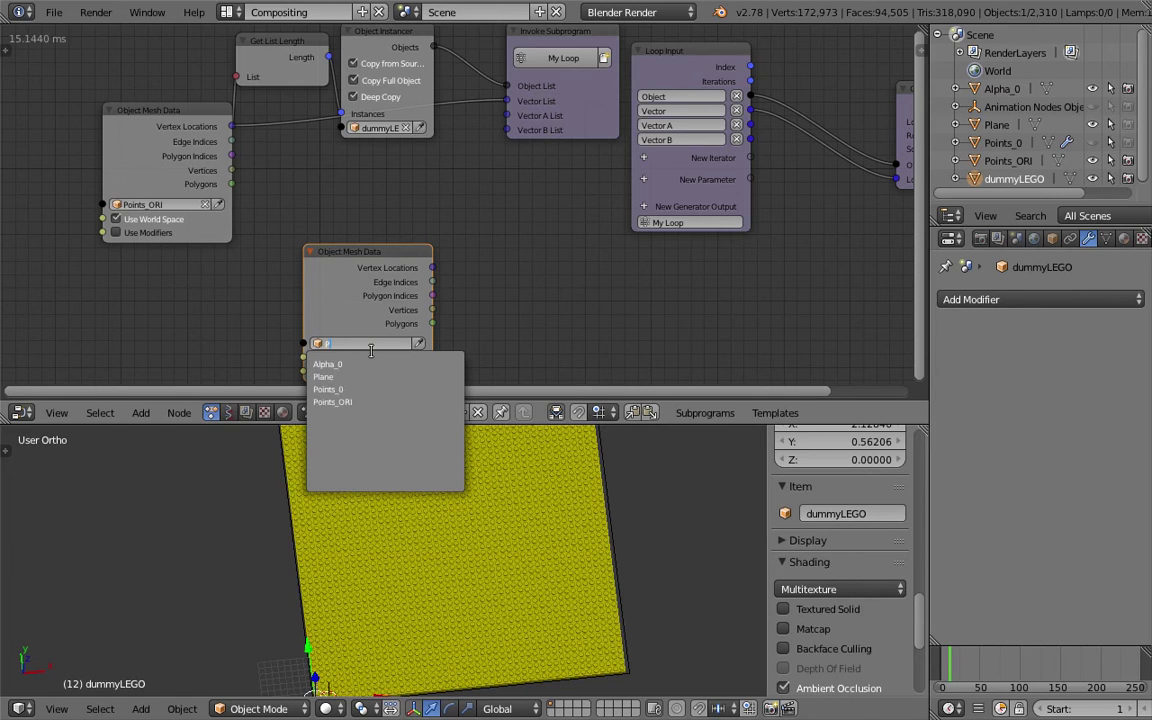
pyautogui.write('Poin')
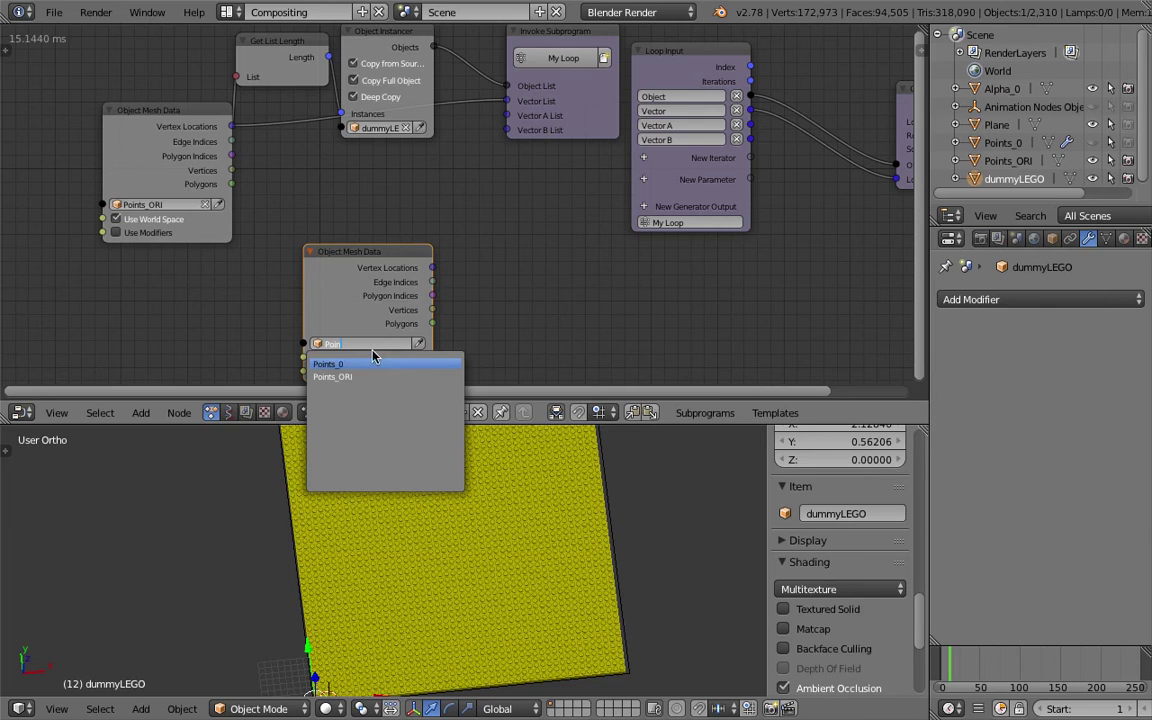
pyautogui.click(373, 363)
pyautogui.moveTo(432, 267); pyautogui.dragTo(507, 130)
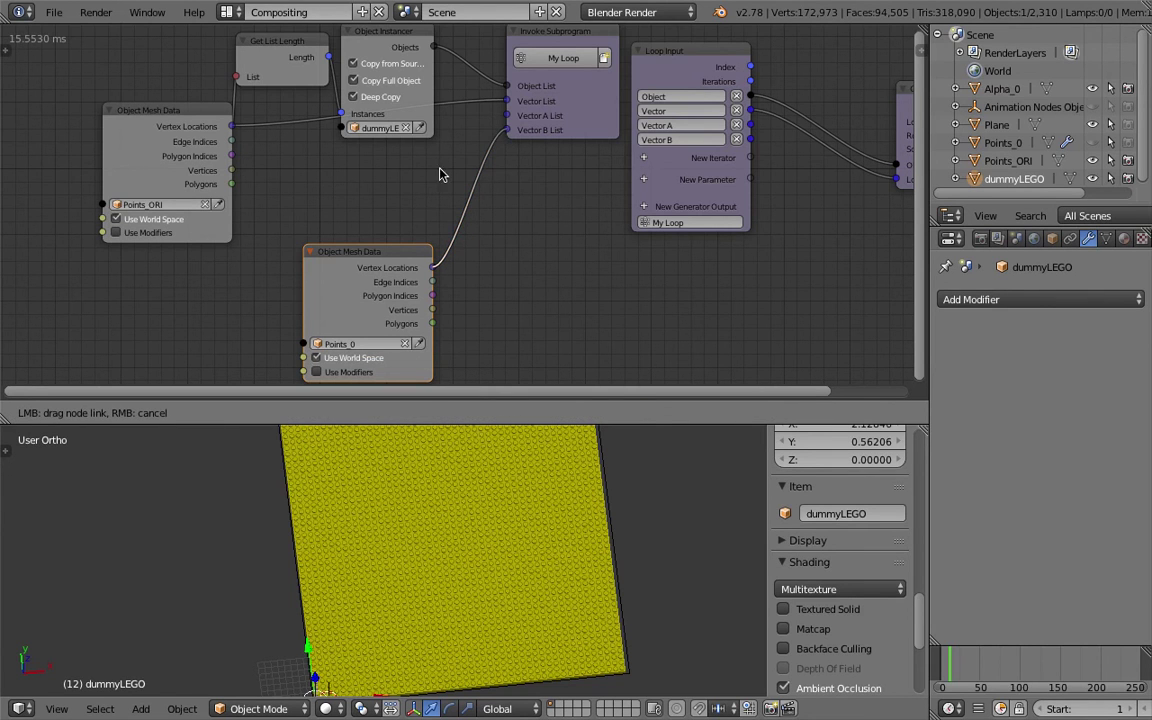
# Step: Remove the Vector A iterator from the Loop Input node and rename the remaining Vector iterator as Vector A
pyautogui.click(736, 125)
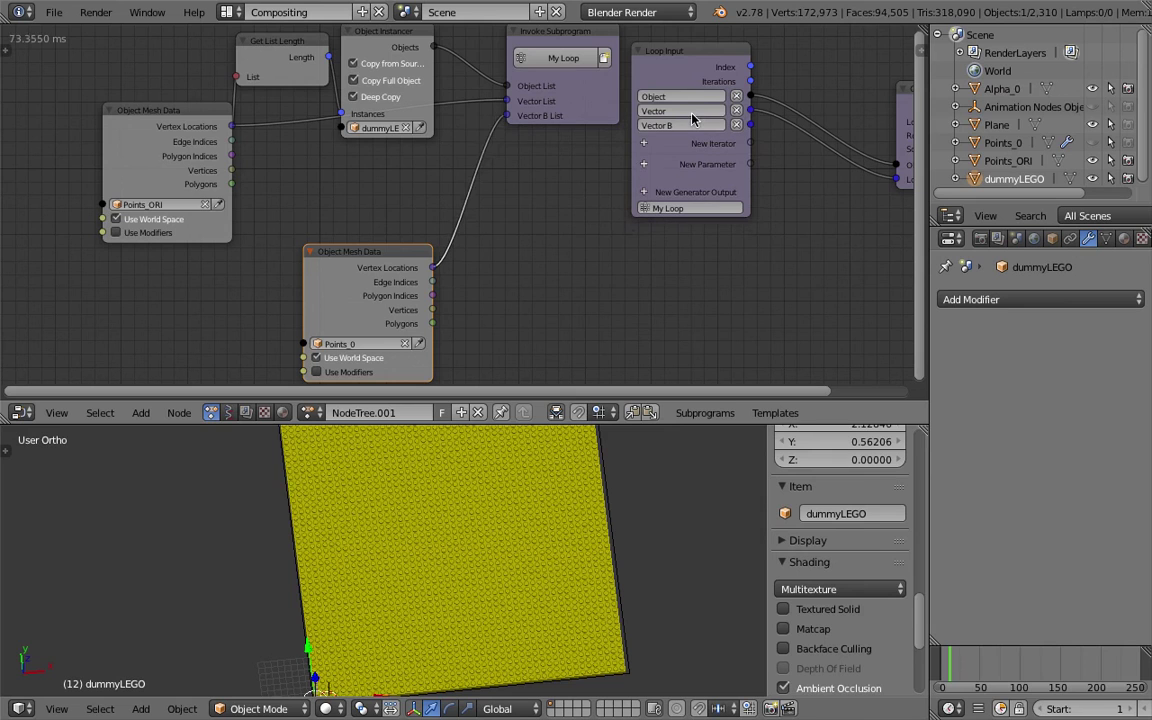
pyautogui.click(699, 110)
pyautogui.write('Vector A')
pyautogui.press('Return')
pyautogui.moveTo(555, 126); pyautogui.dragTo(285, 166, button='middle')
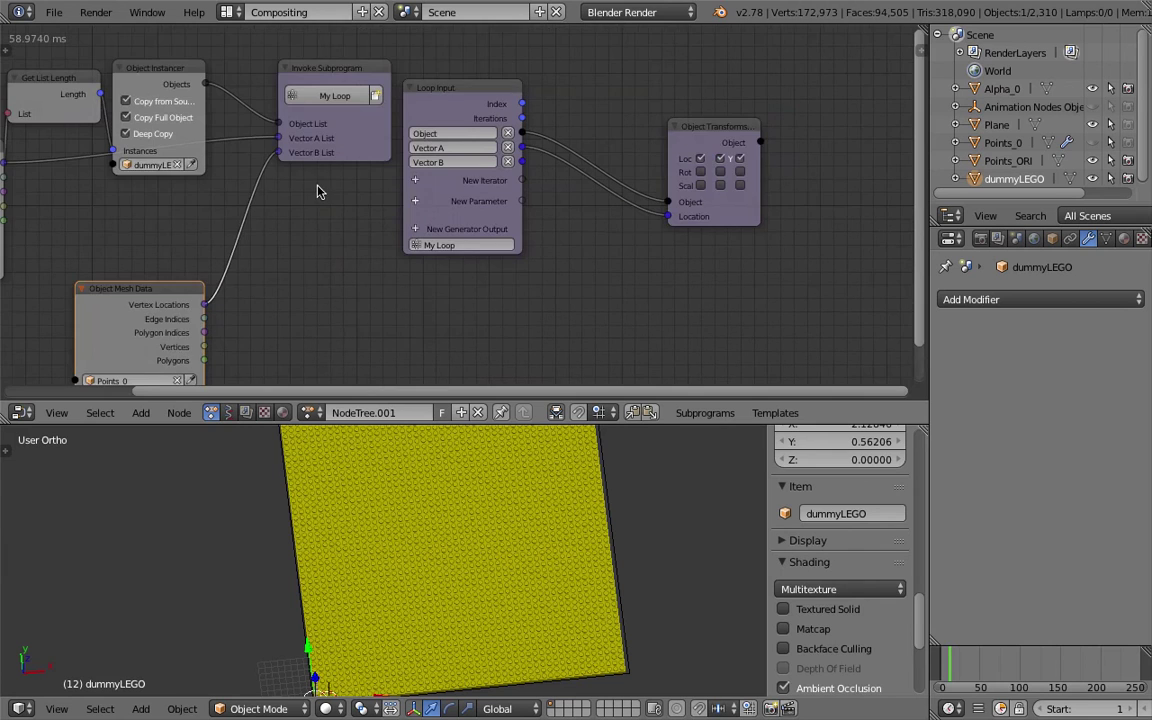
# Step: Save over the existing blend file and move the Object Transforms Output node farther from the Loop Input node
pyautogui.hotkey('ctrl', 's')
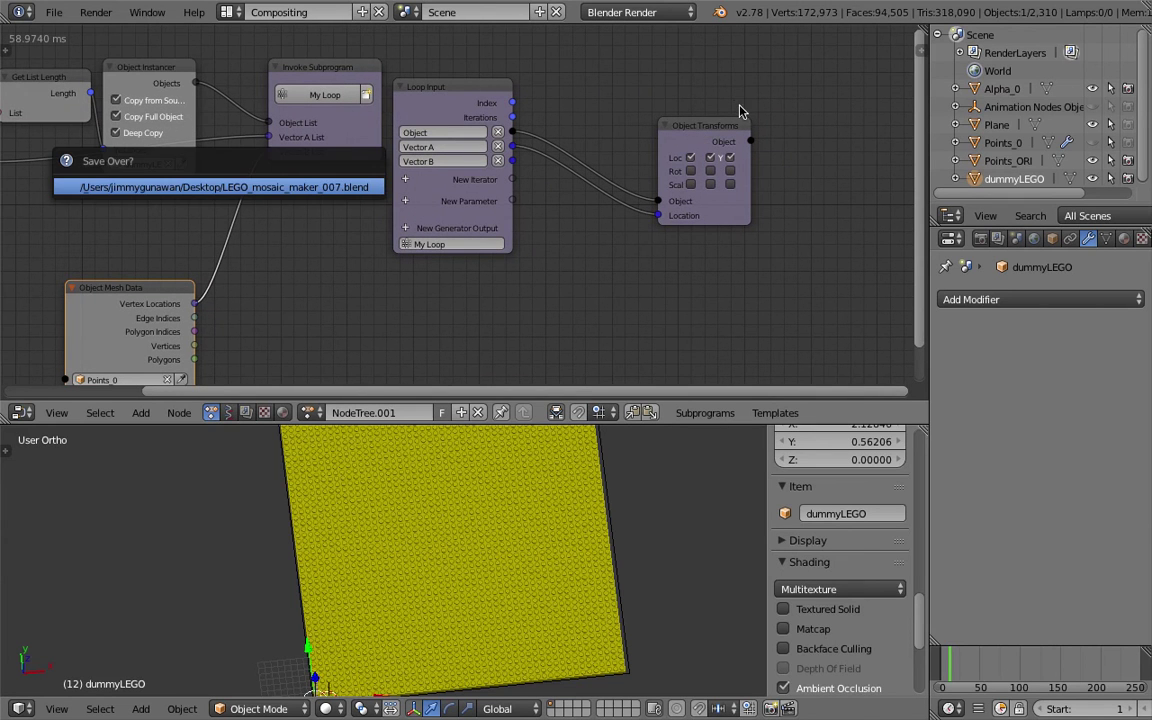
pyautogui.press('Return')
pyautogui.click(720, 126)
pyautogui.moveTo(711, 127); pyautogui.dragTo(758, 99)
# Step: Enable Use Modifiers on the Object Mesh Data node that reads Points_0
pyautogui.moveTo(368, 337); pyautogui.dragTo(351, 284, button='middle')
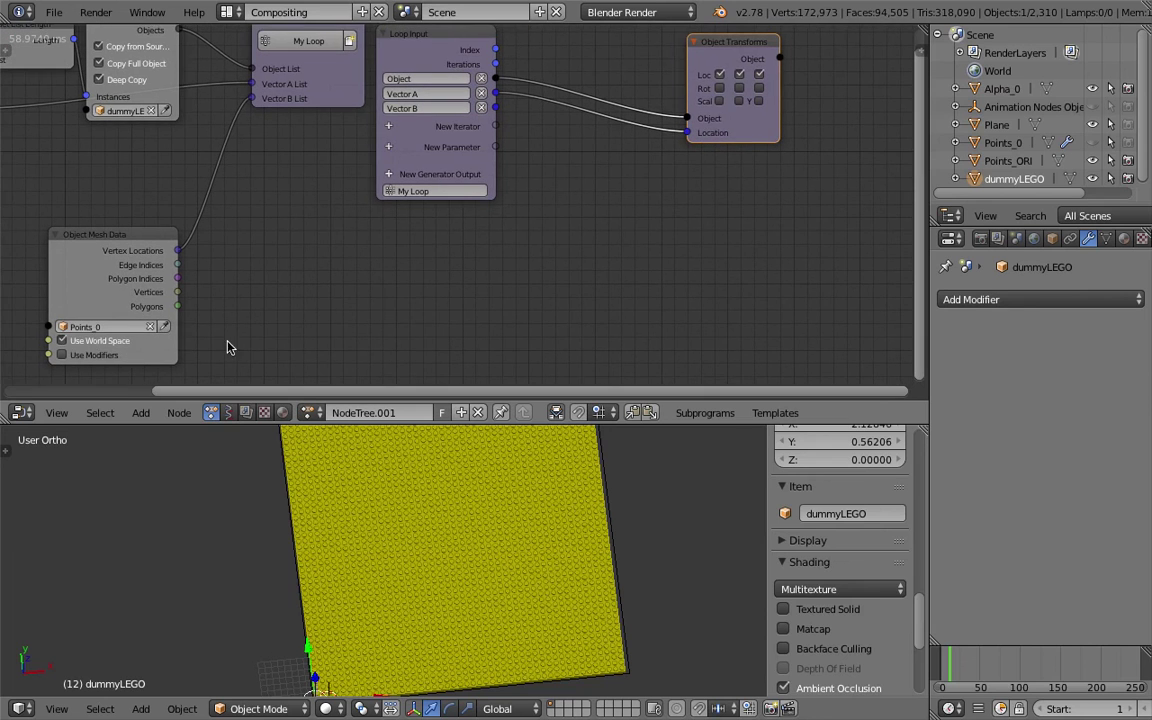
pyautogui.hotkey('ctrl', 'shift', 'z')
pyautogui.hotkey('ctrl', 's')
# Step: Add a Vector Math node between the Loop Input and Object Transforms Output nodes and set its operation to Subtract
pyautogui.click(536, 240)
pyautogui.hotkey('shift', 'a')
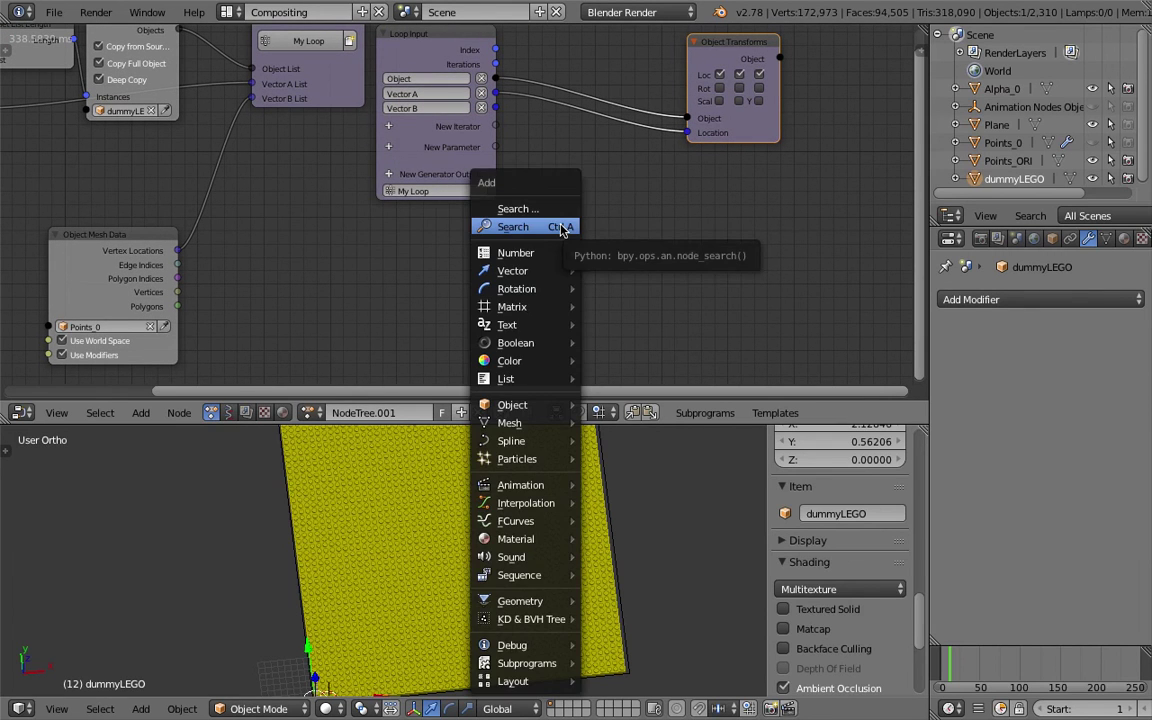
pyautogui.click(560, 227)
pyautogui.write('vector')
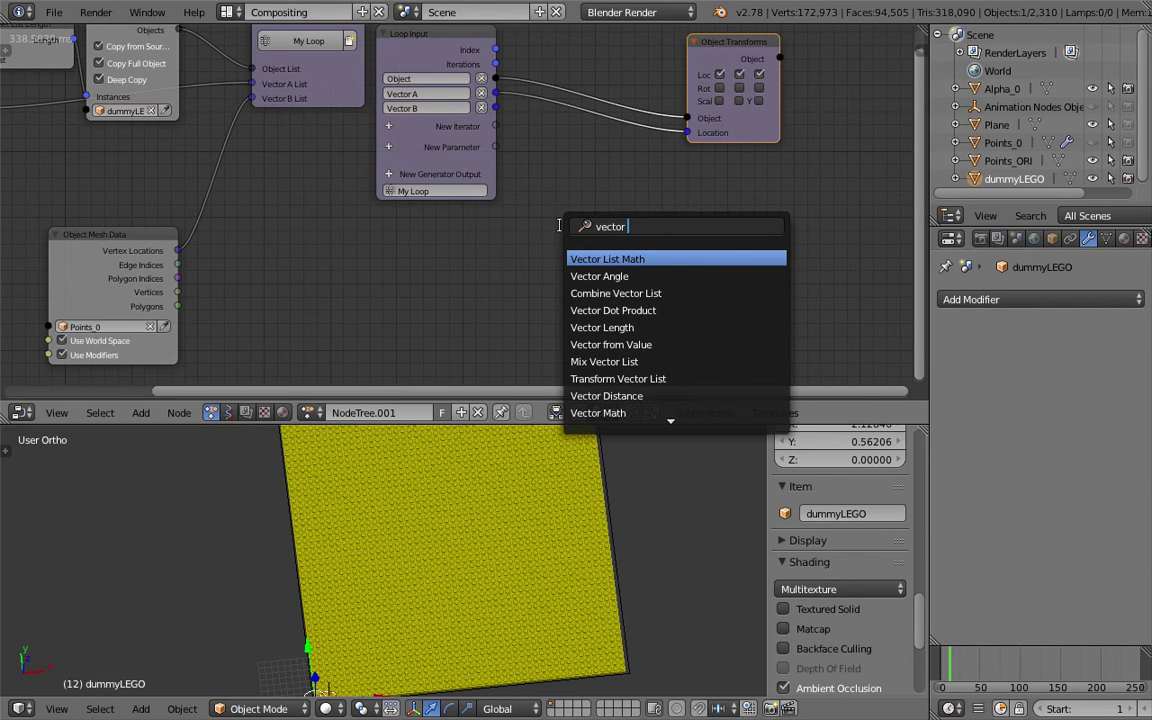
pyautogui.write(' ma')
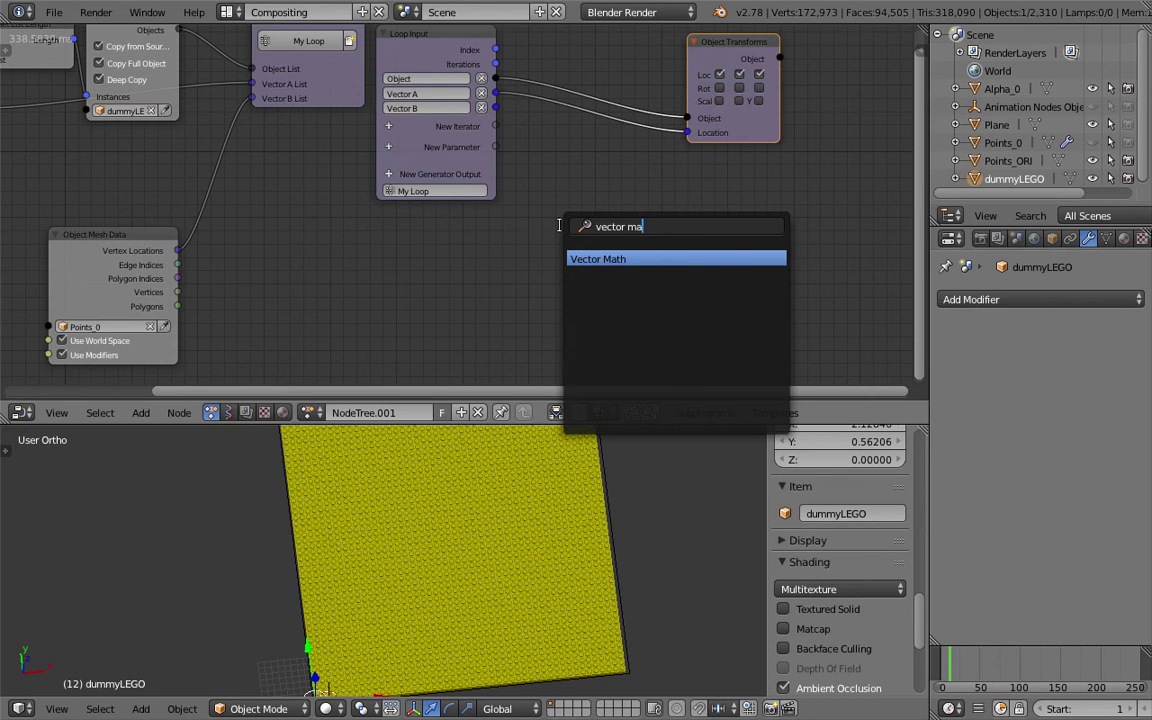
pyautogui.press('Return')
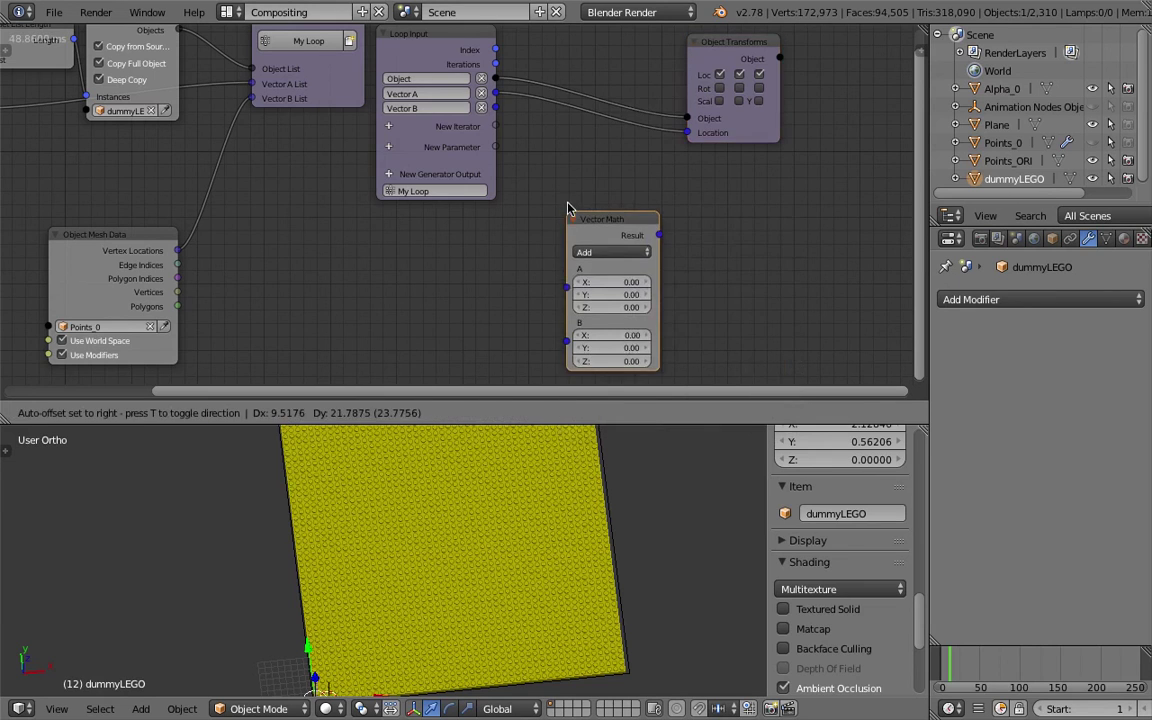
pyautogui.click(560, 195)
pyautogui.click(612, 227)
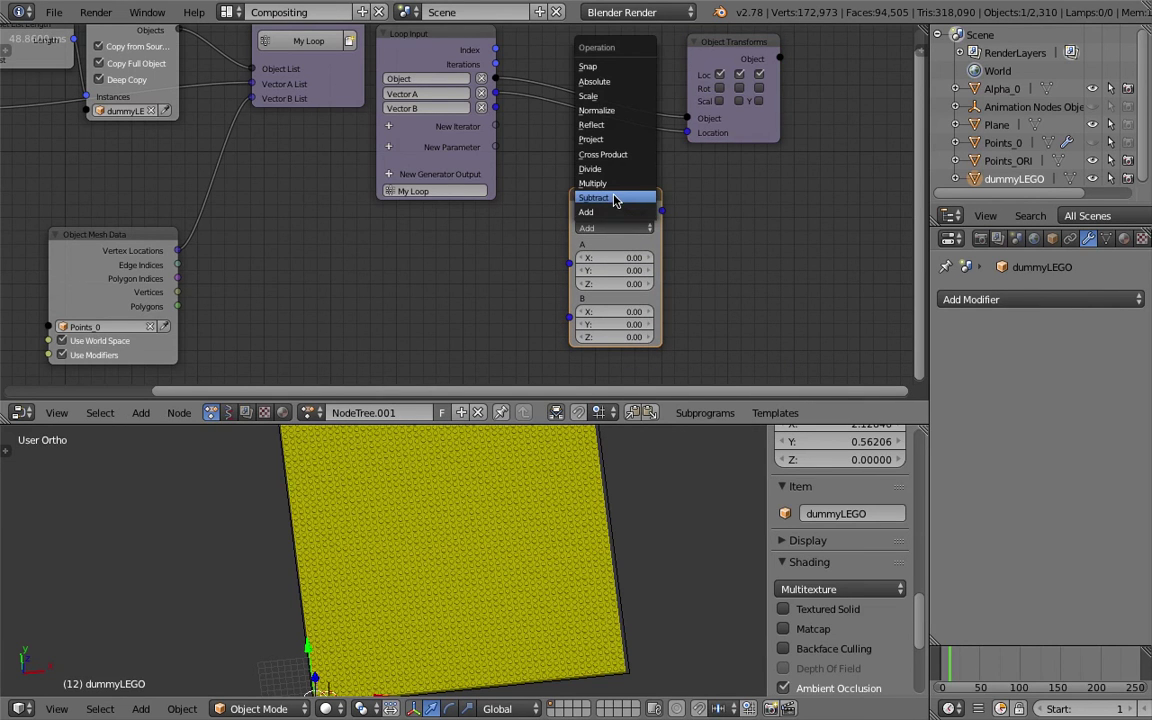
pyautogui.click(618, 198)
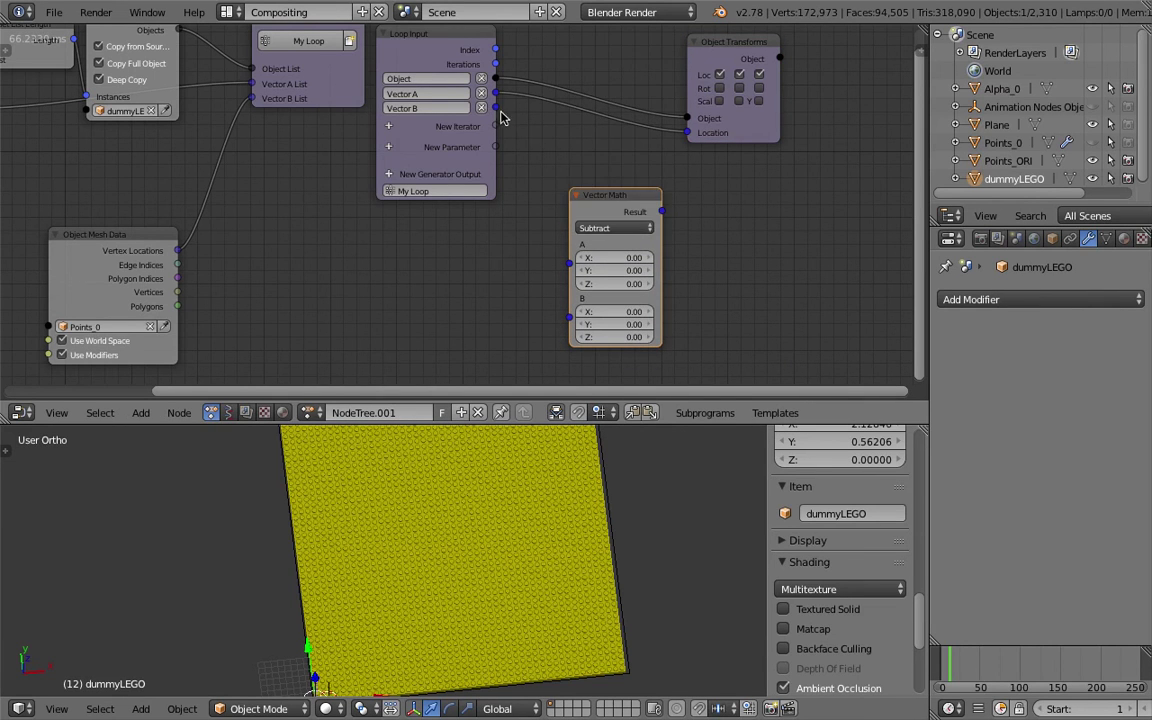
# Step: Link the loop's Vector B to input A and Vector A to input B of the Vector Math node
pyautogui.moveTo(498, 108); pyautogui.dragTo(569, 264)
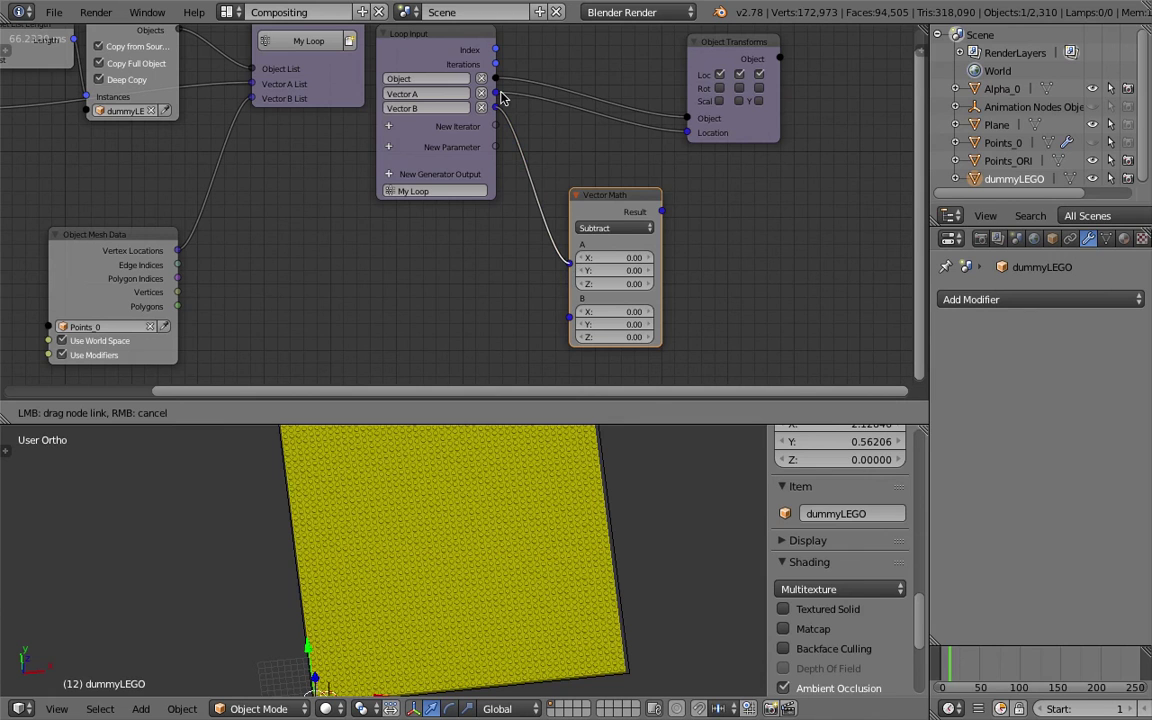
pyautogui.press('g')
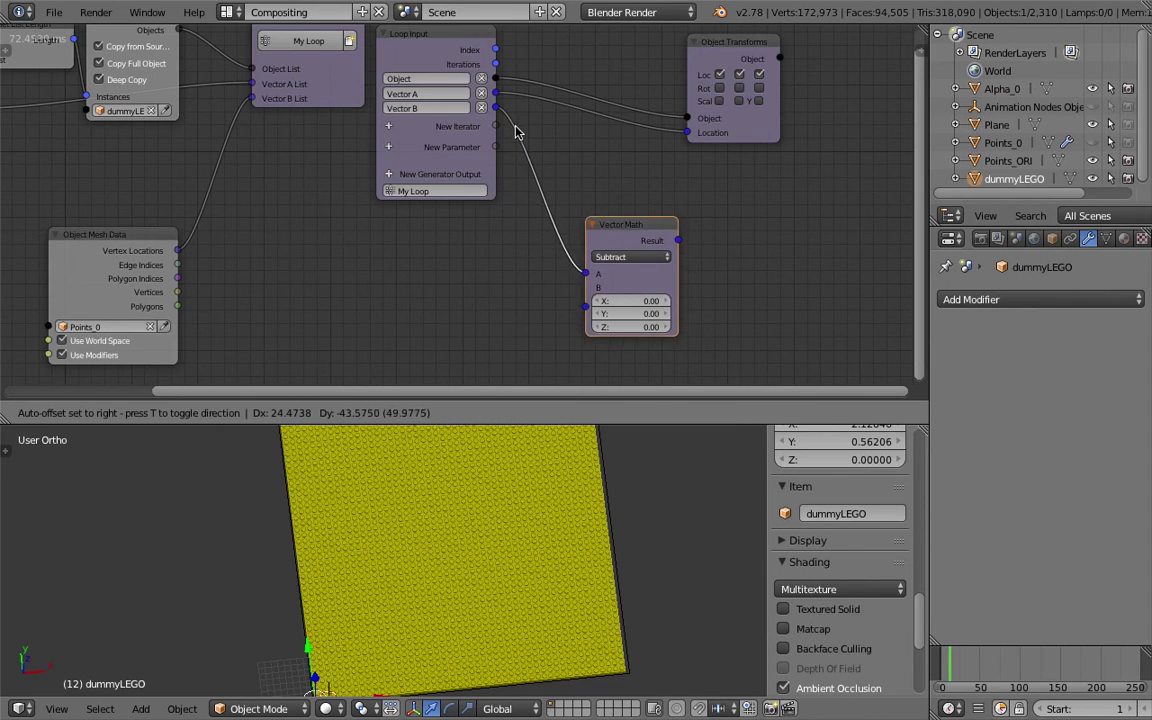
pyautogui.click(505, 98)
pyautogui.moveTo(495, 93); pyautogui.dragTo(575, 262)
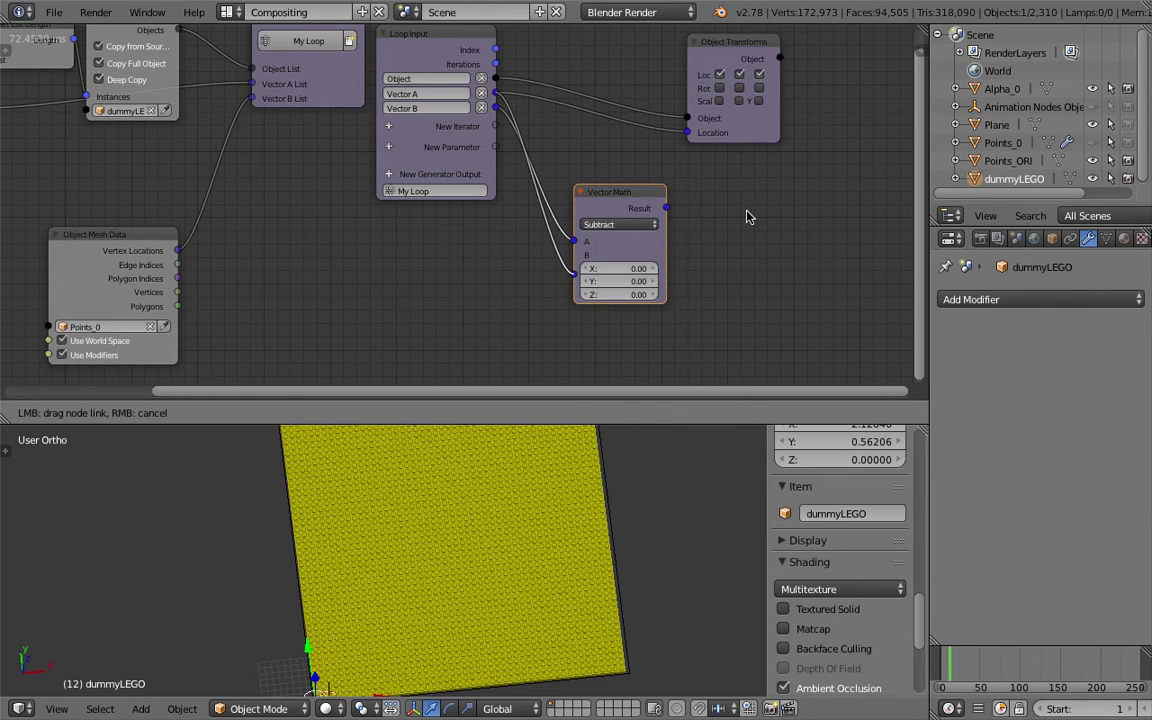
pyautogui.moveTo(666, 223); pyautogui.dragTo(545, 242, button='middle')
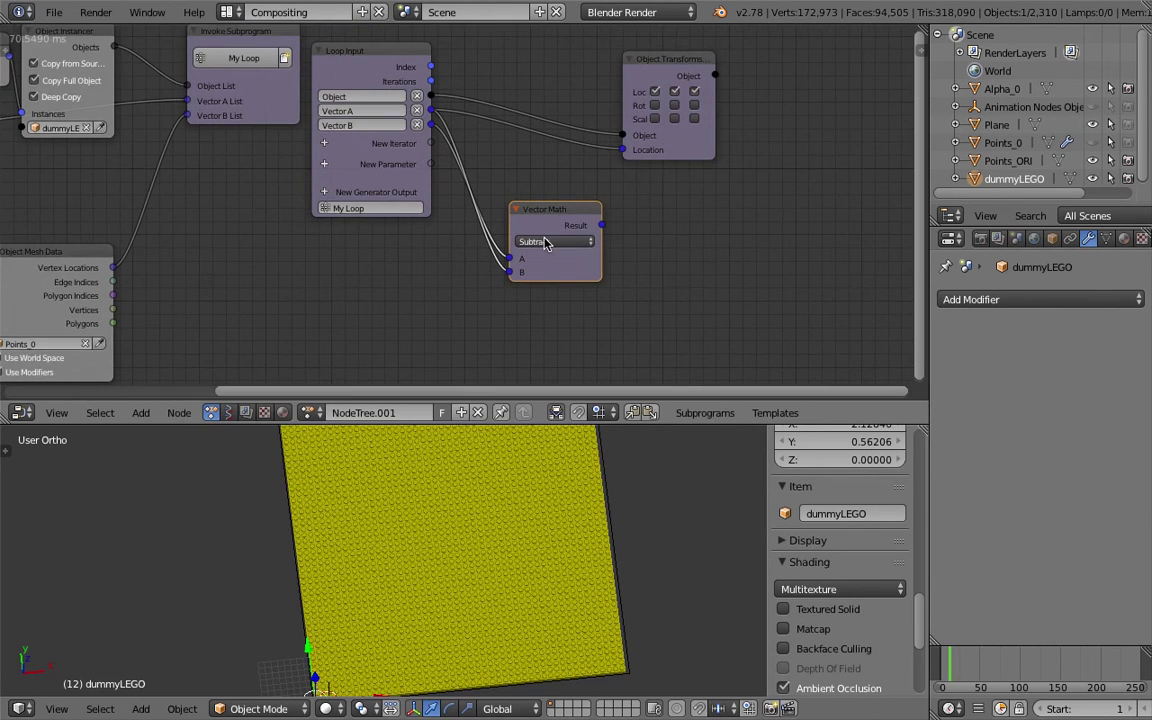
# Step: Add an Object Attribute Output node beyond the Object Transforms Output node and set its attribute to color
pyautogui.hotkey('ctrl', 'a')
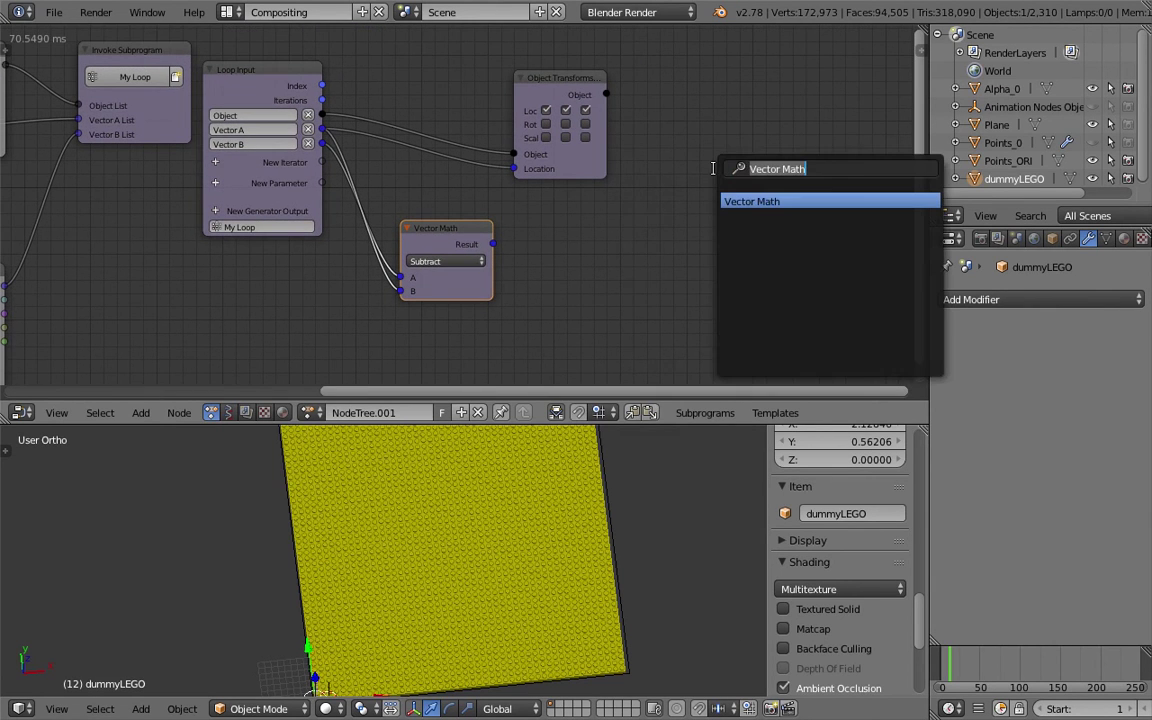
pyautogui.write('object a')
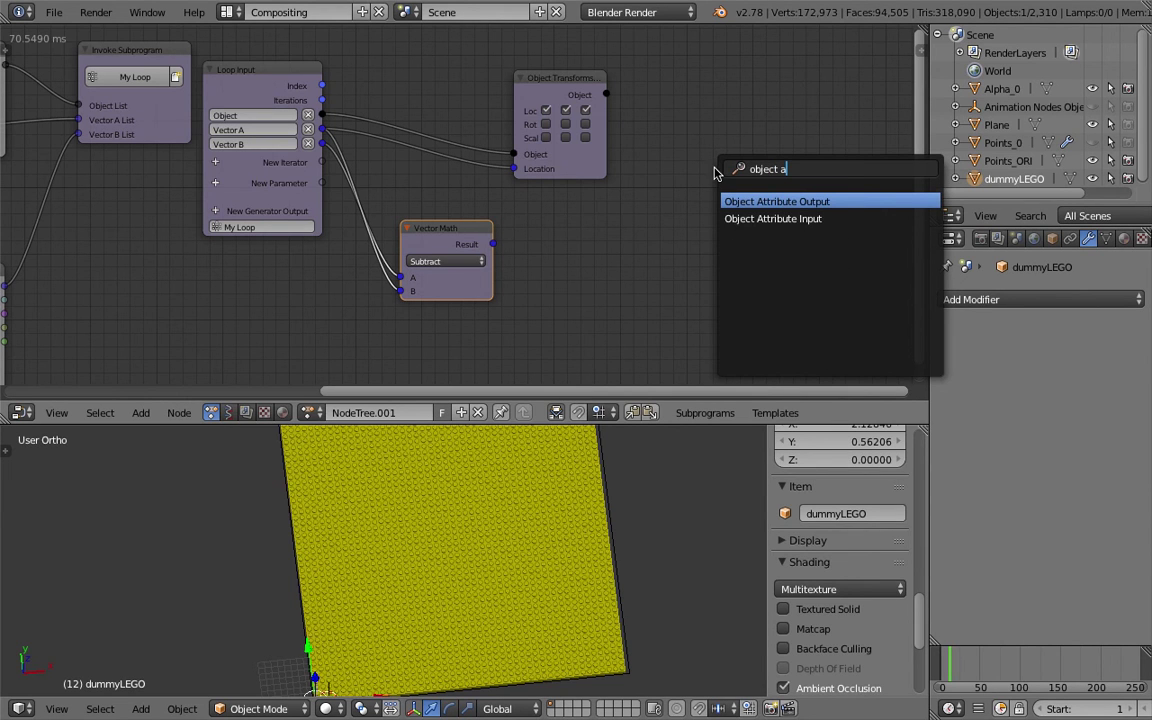
pyautogui.press('Return')
pyautogui.click(743, 200)
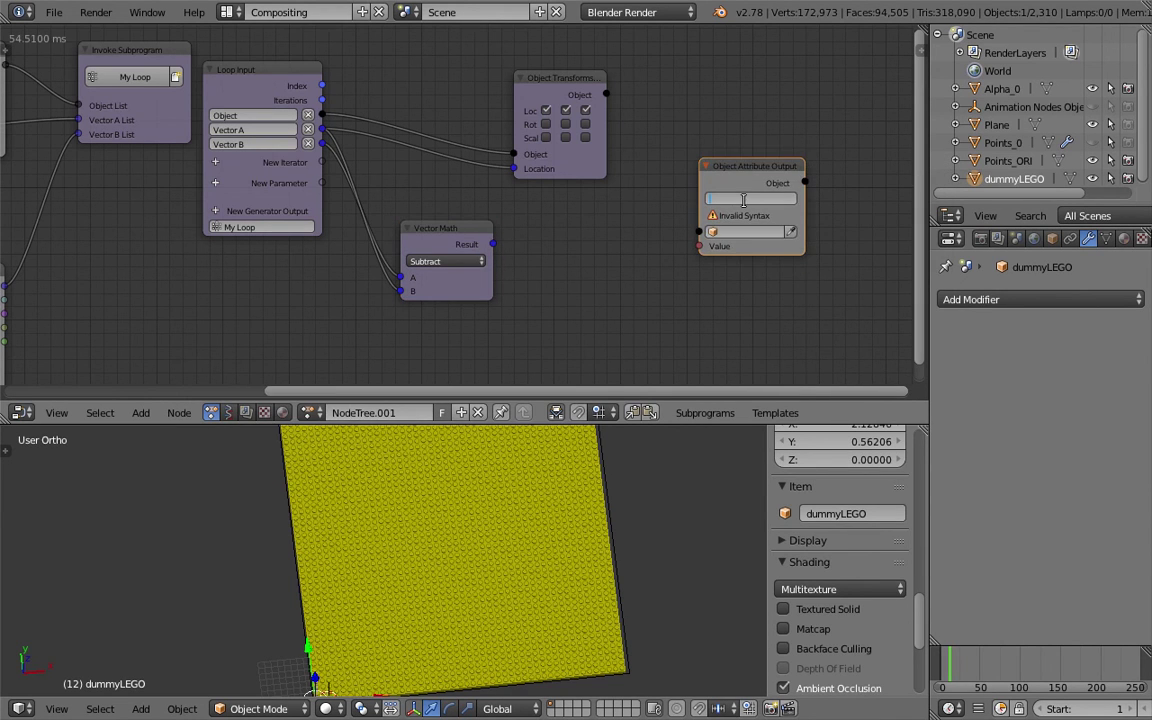
pyautogui.write('color')
pyautogui.press('Return')
# Step: Link the Object output of Object Transforms Output to the Object input of the Object Attribute Output node
pyautogui.moveTo(628, 143); pyautogui.dragTo(621, 143, button='middle')
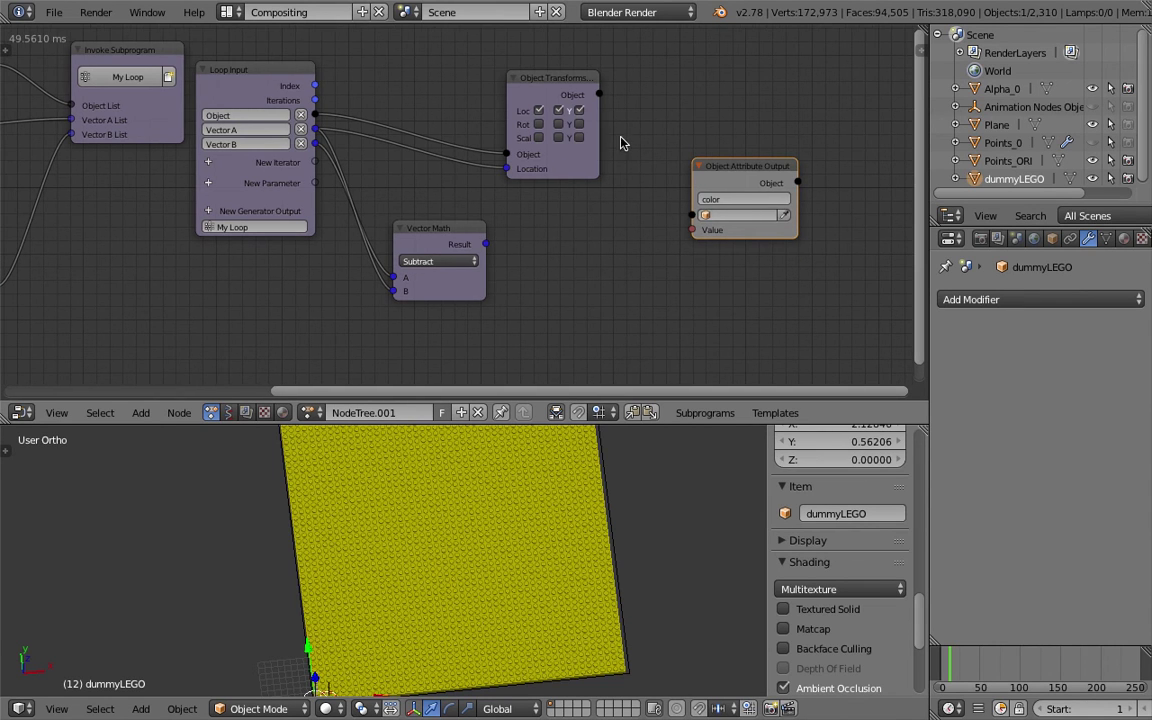
pyautogui.moveTo(599, 95); pyautogui.dragTo(693, 215)
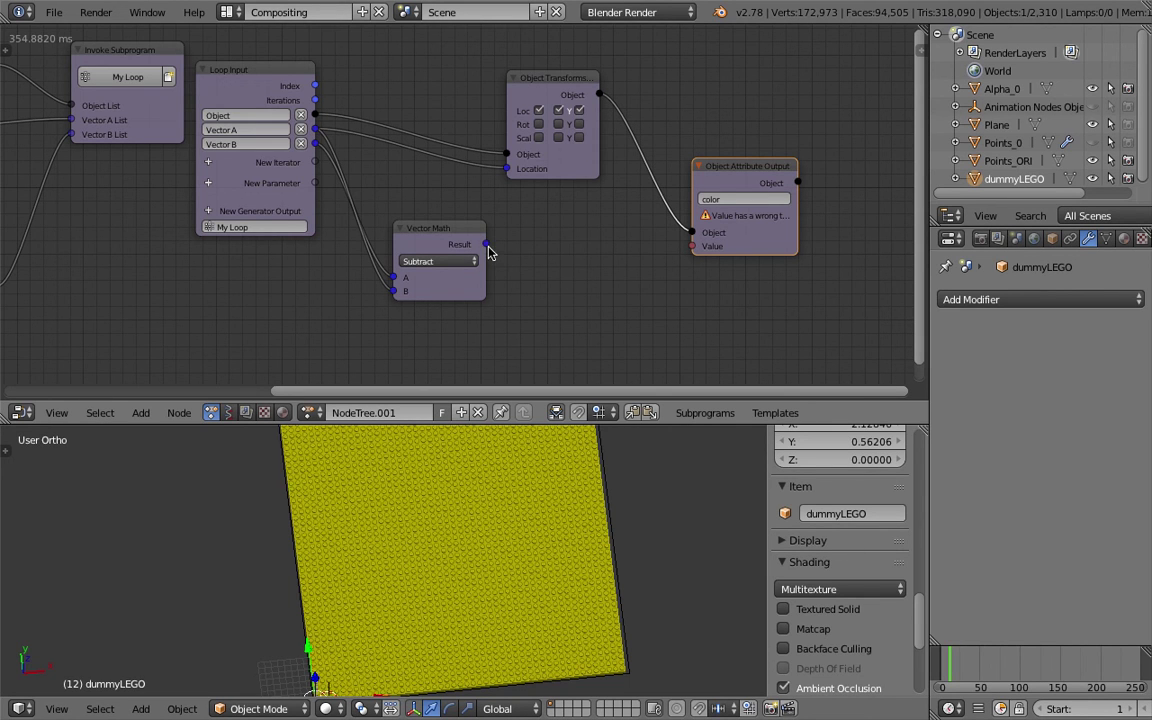
pyautogui.moveTo(797, 208); pyautogui.dragTo(846, 206)
# Step: Add a Combine Color node and place it below, between the Vector Math and Object Attribute Output nodes
pyautogui.moveTo(530, 259); pyautogui.dragTo(501, 205, button='middle')
pyautogui.scroll(1, 502, 211)
pyautogui.press('space')
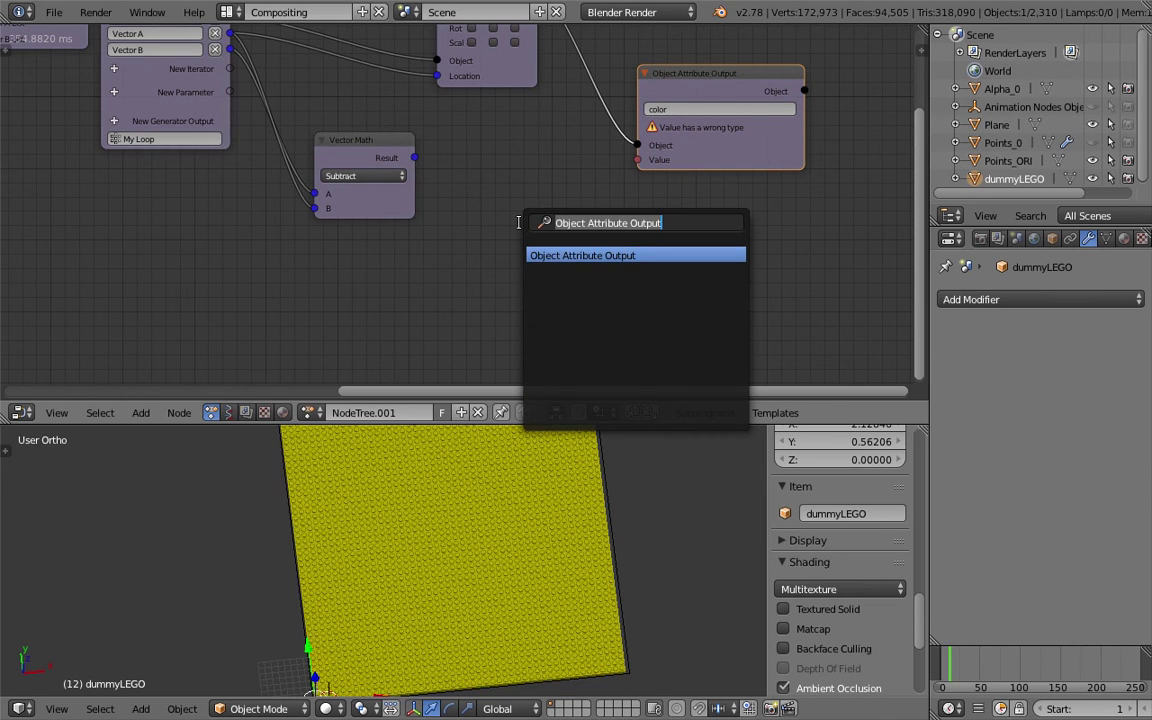
pyautogui.write('combine co')
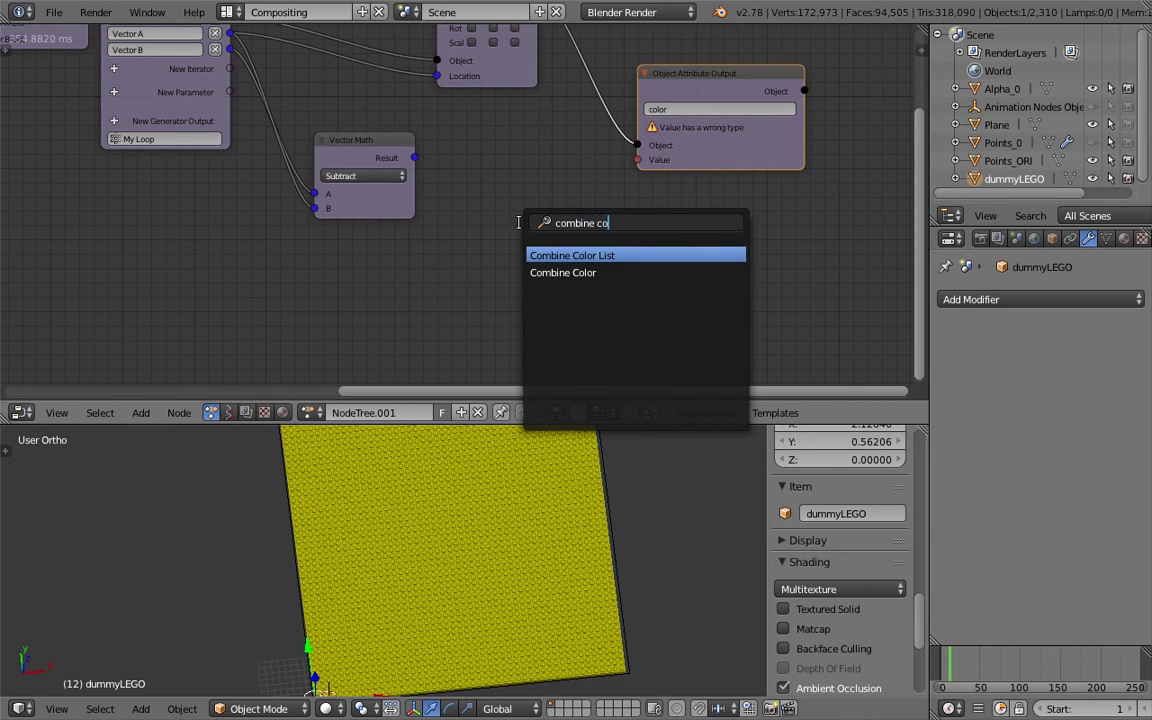
pyautogui.press('Down')
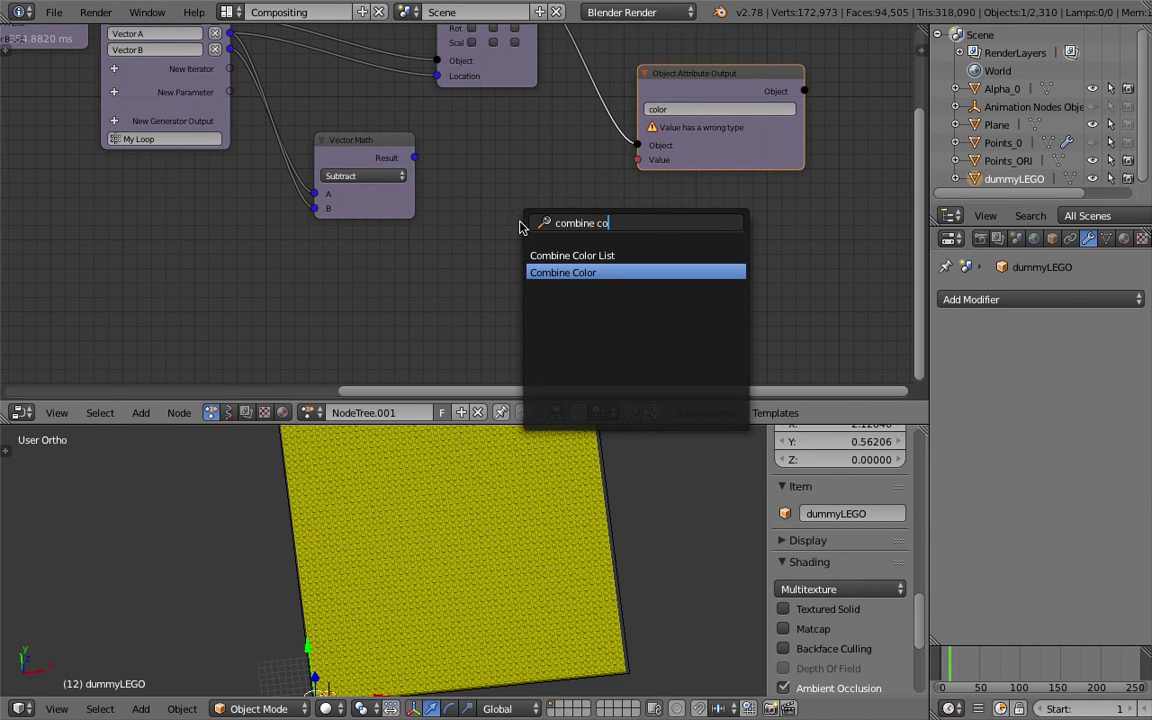
pyautogui.press('Return')
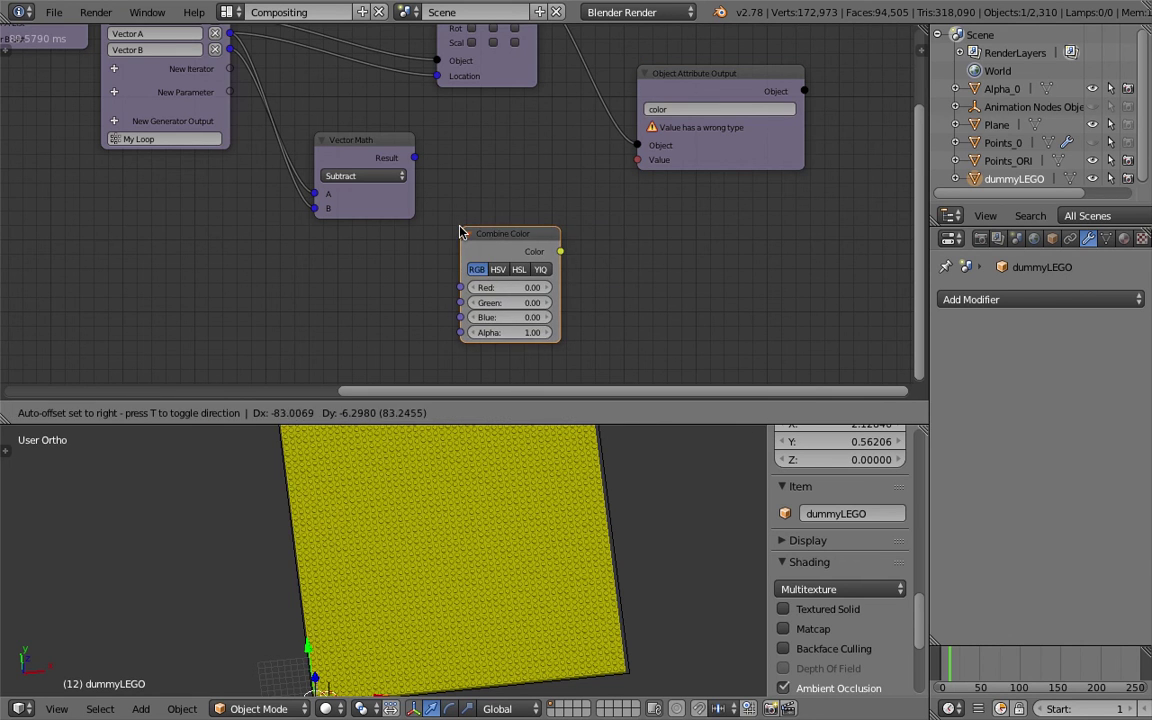
pyautogui.click(462, 229)
pyautogui.moveTo(514, 239); pyautogui.dragTo(590, 244)
# Step: Add a Separate Vector node beside Vector Math and link the subtraction Result to its Vector input
pyautogui.press('space')
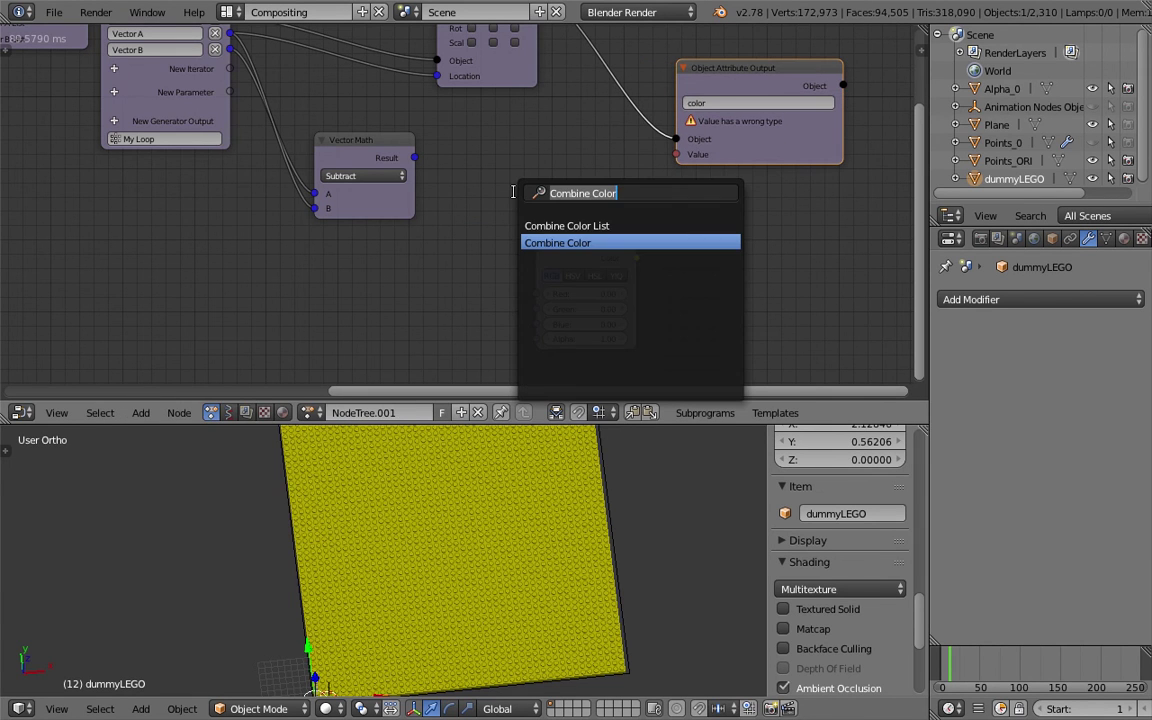
pyautogui.write('r')
pyautogui.press('Down')
pyautogui.press('Down')
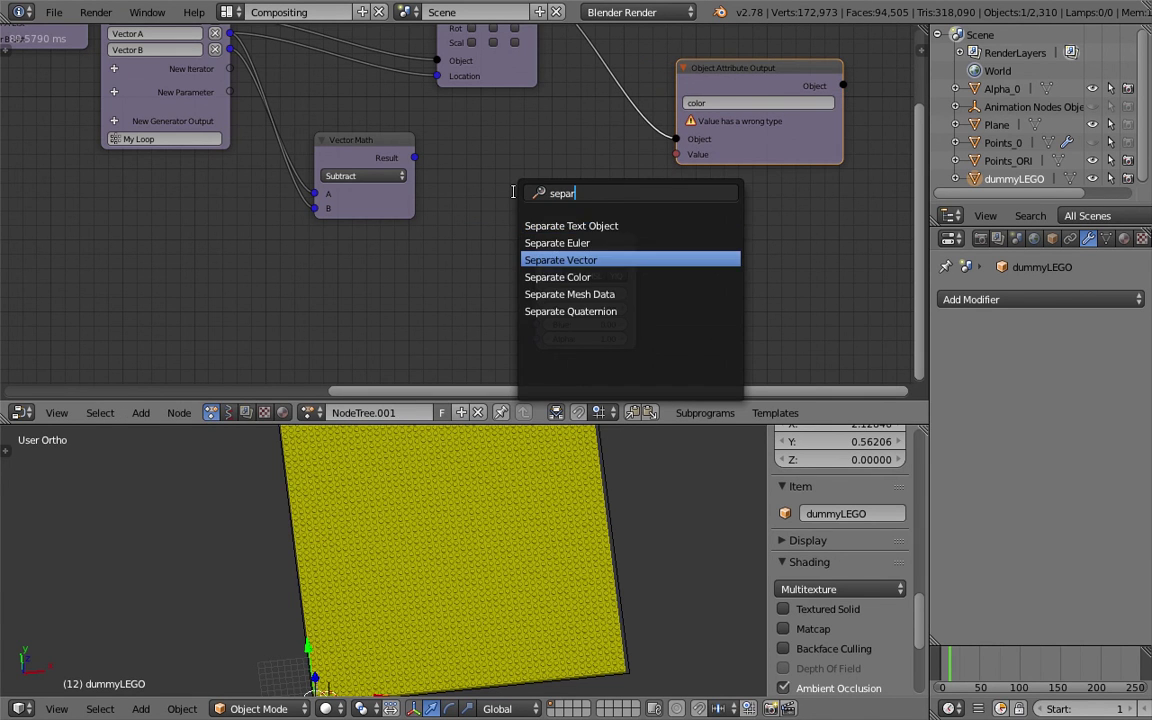
pyautogui.press('Return')
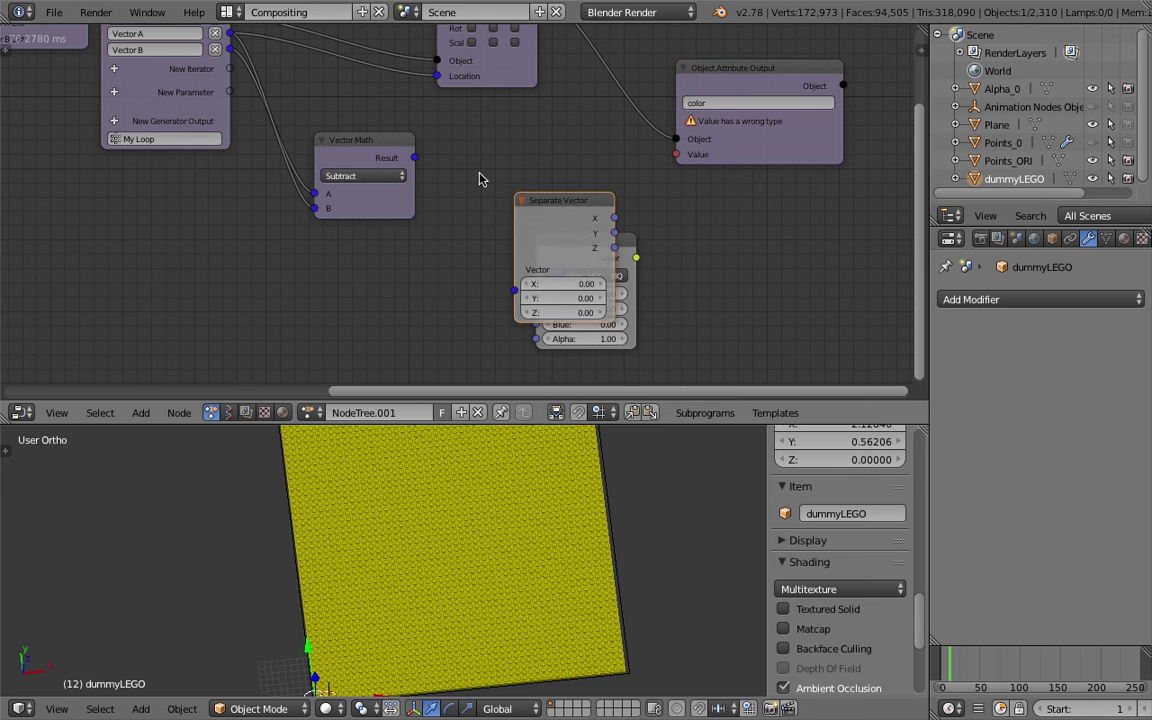
pyautogui.click(408, 142)
pyautogui.moveTo(414, 157); pyautogui.dragTo(456, 250)
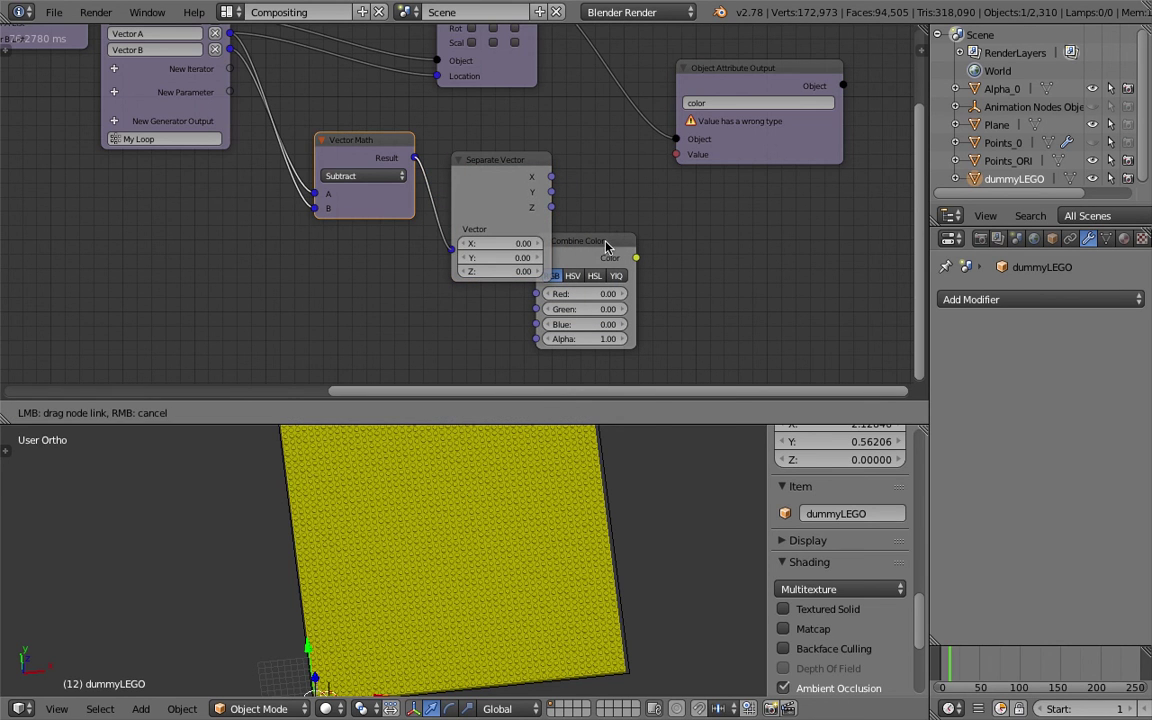
# Step: Move Combine Color clear of Separate Vector and link X, Y and Z to Red, Green and Blue
pyautogui.moveTo(608, 245); pyautogui.dragTo(668, 219)
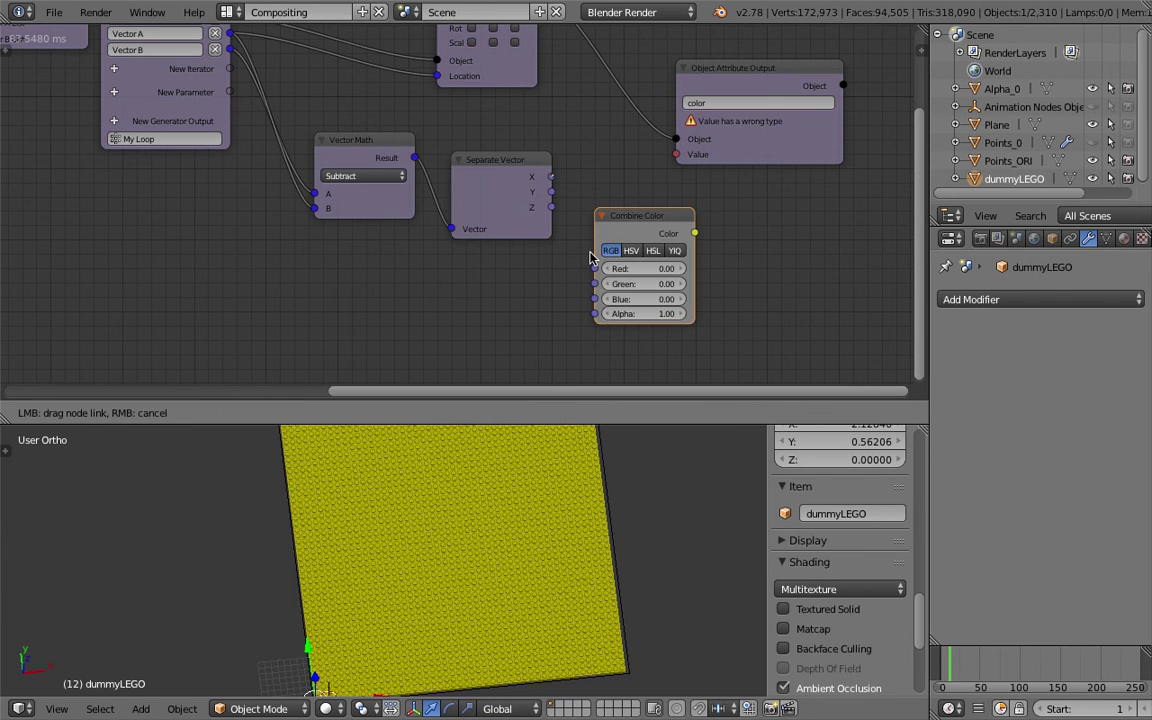
pyautogui.moveTo(590, 258); pyautogui.dragTo(595, 268)
pyautogui.moveTo(551, 192); pyautogui.dragTo(590, 252)
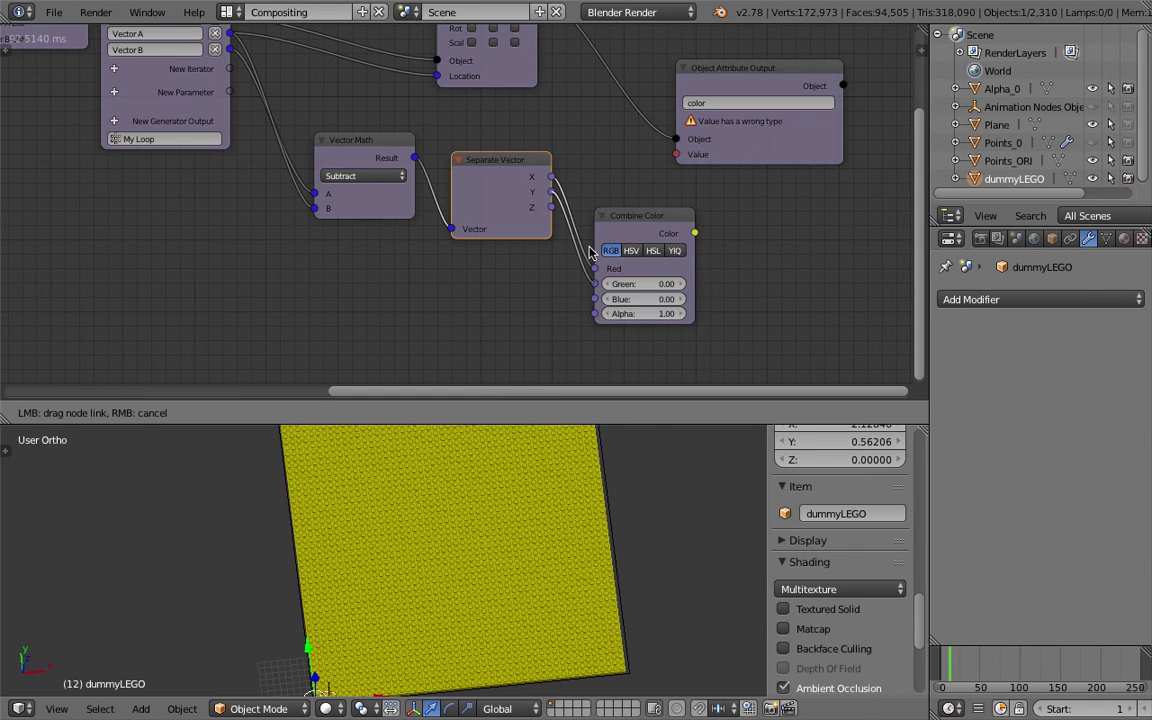
pyautogui.moveTo(552, 207); pyautogui.dragTo(598, 299)
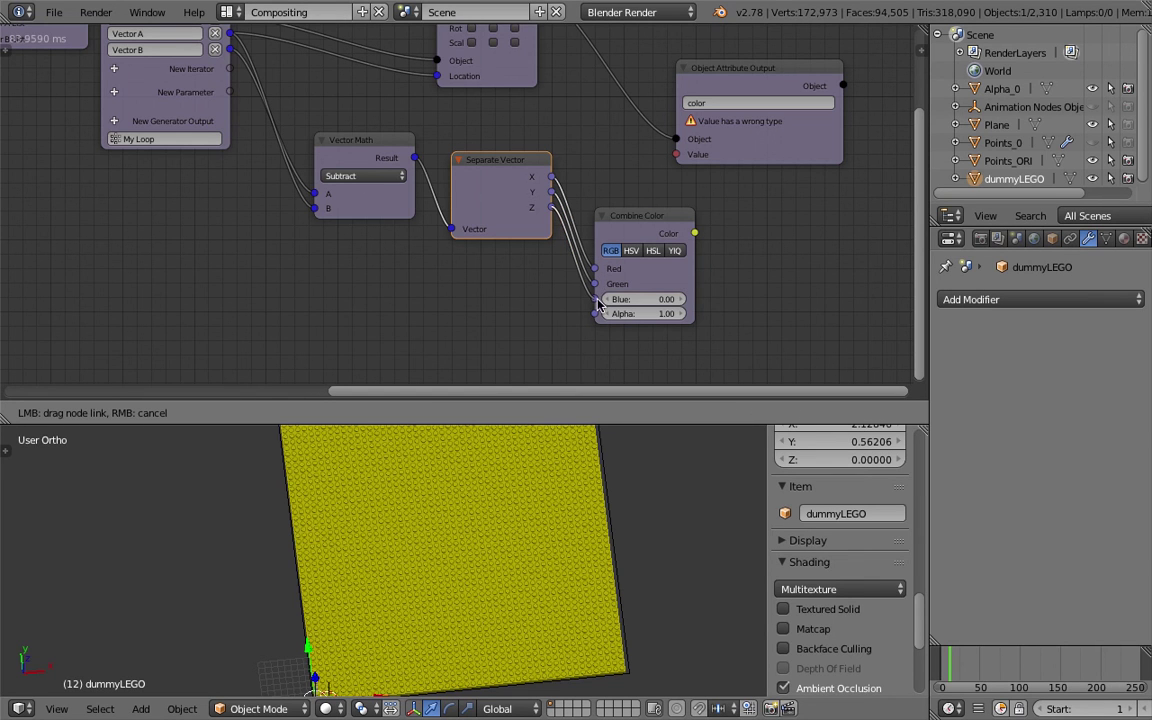
# Step: Link the Combine Color output to the Object Attribute Output's Value input and shift the Separate Vector node slightly
pyautogui.moveTo(700, 233); pyautogui.dragTo(676, 154)
pyautogui.press('g')
pyautogui.click(689, 231)
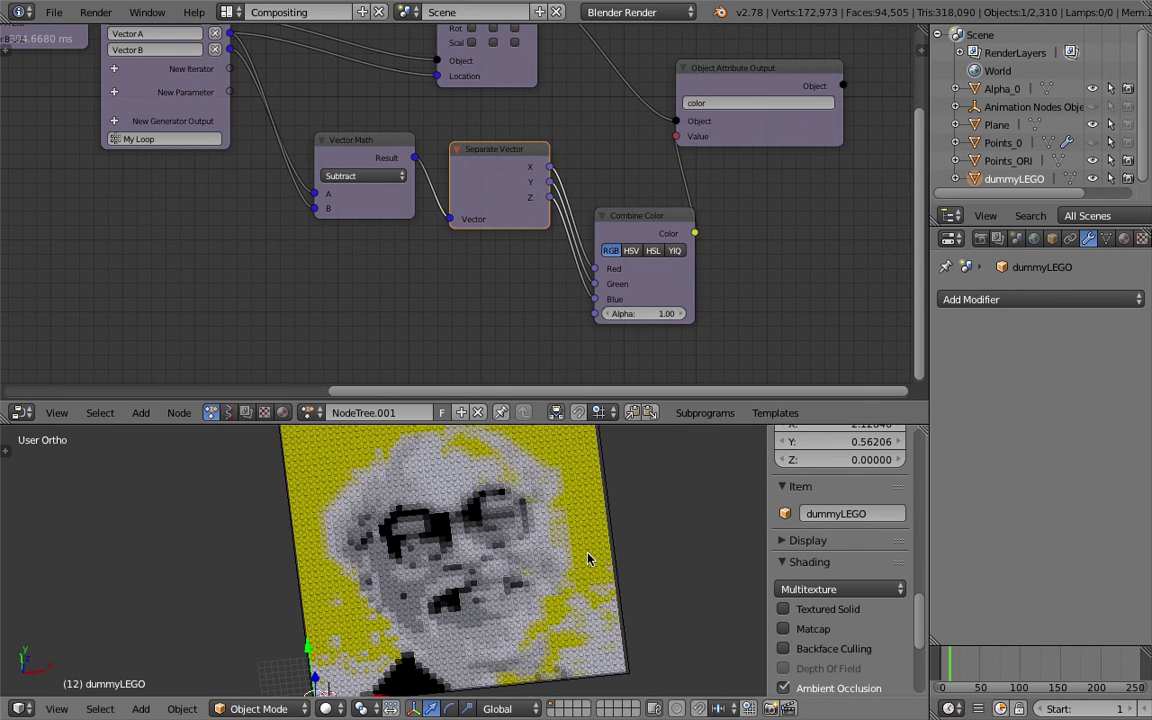
# Step: Maximize the 3D view, deselect everything and examine the colored brick mosaic up close
pyautogui.hotkey('ctrl', 'space')
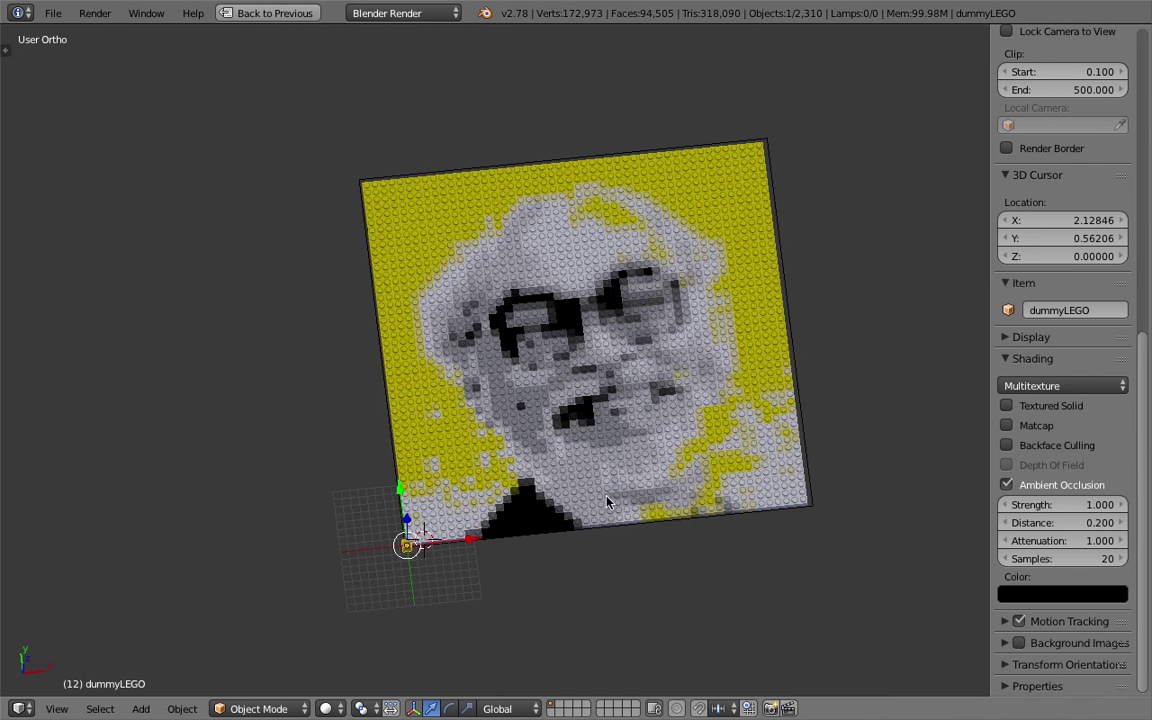
pyautogui.scroll(1, 626, 445)
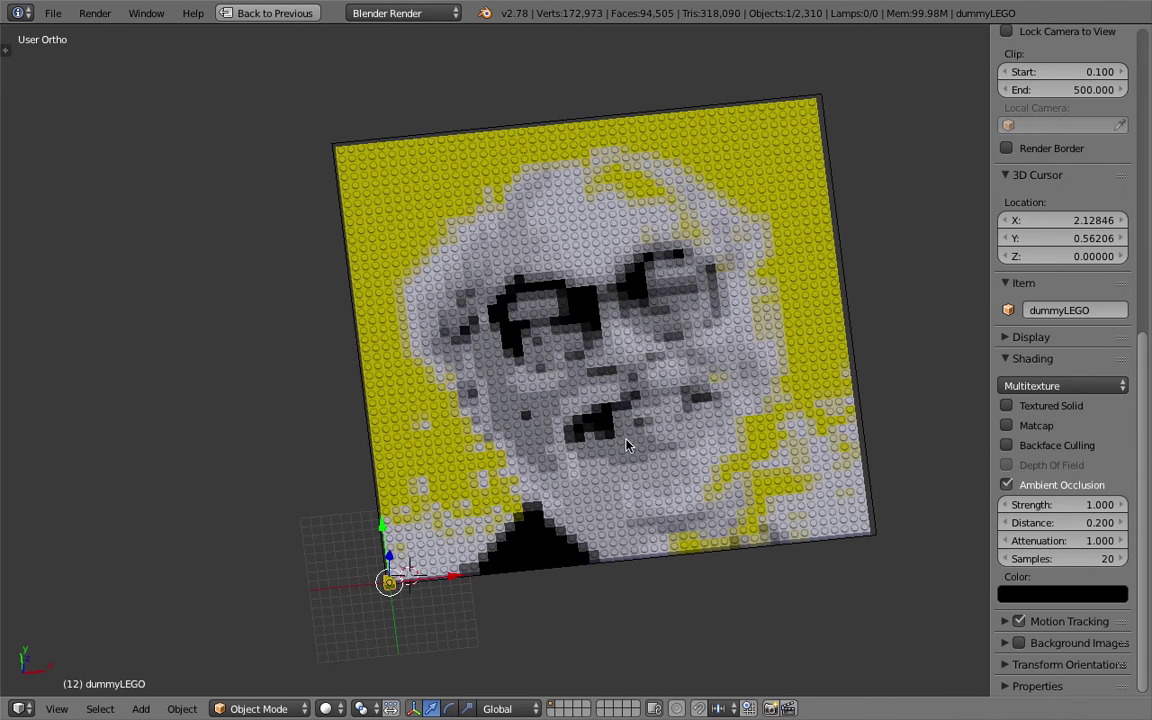
pyautogui.press('a')
pyautogui.keyDown('shift'); pyautogui.moveTo(648, 408); pyautogui.dragTo(520, 420, button='middle'); pyautogui.keyUp('shift')
pyautogui.scroll(2, 530, 422)
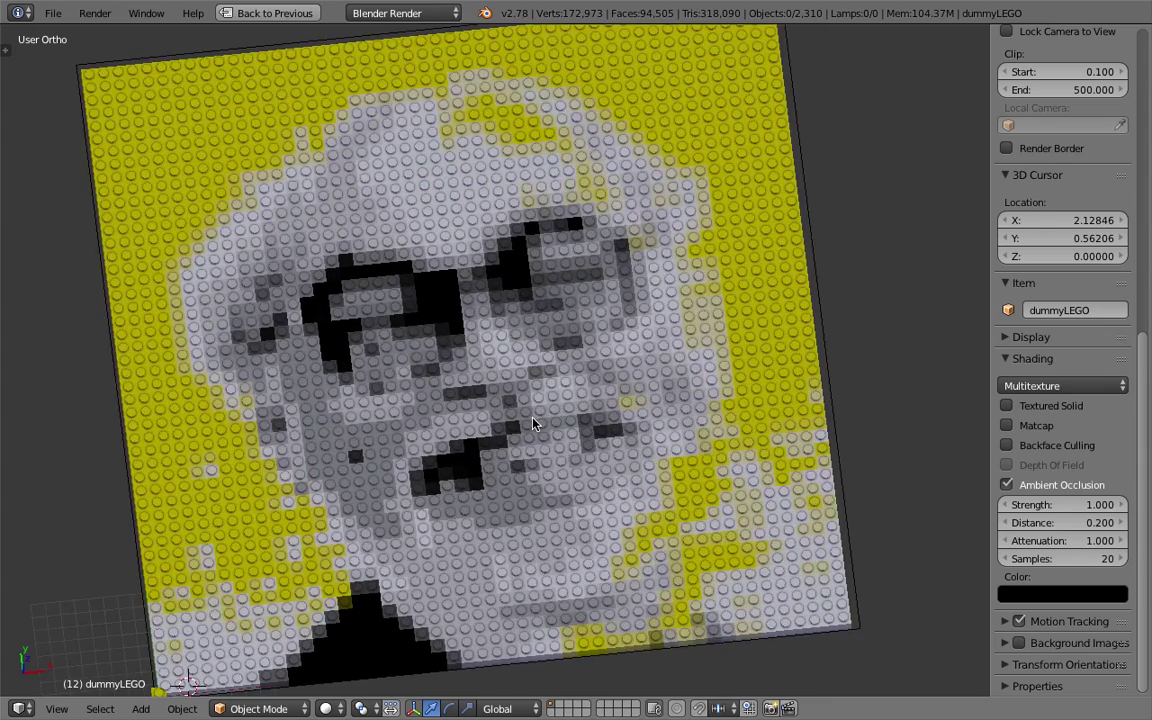
pyautogui.scroll(1, 615, 462)
pyautogui.scroll(1, 612, 460)
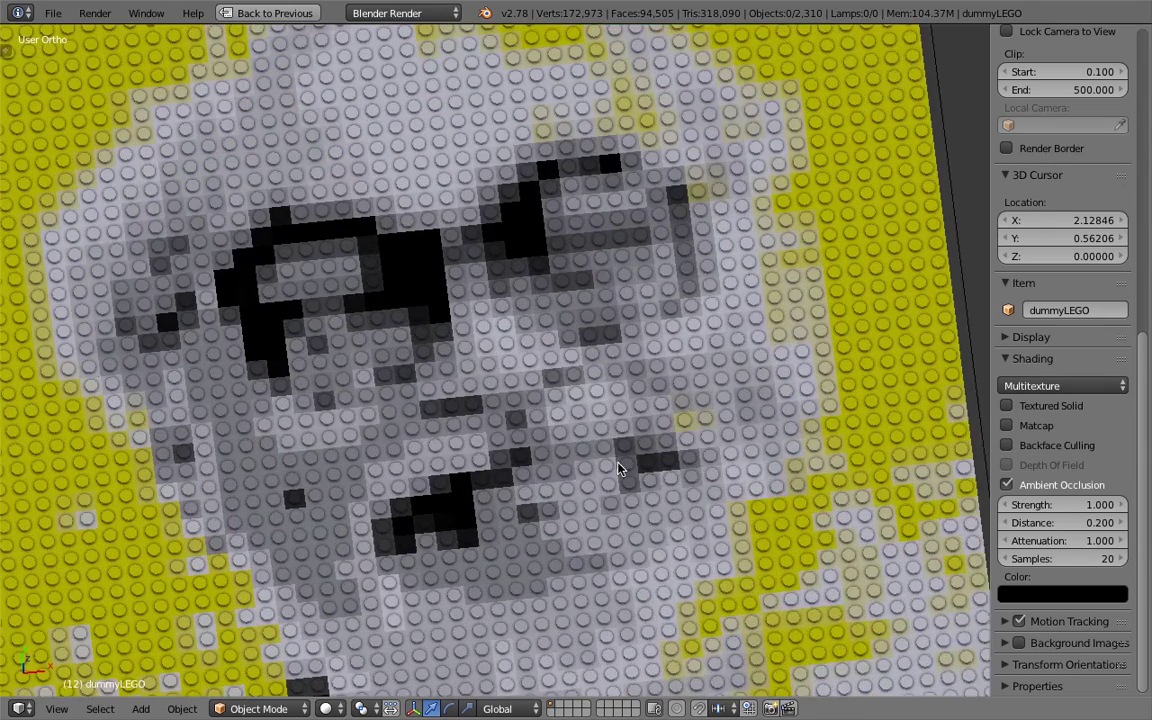
# Step: Select the dummyLEGO source brick at the mosaic's near corner and open its mesh for editing
pyautogui.scroll(-3, 605, 448)
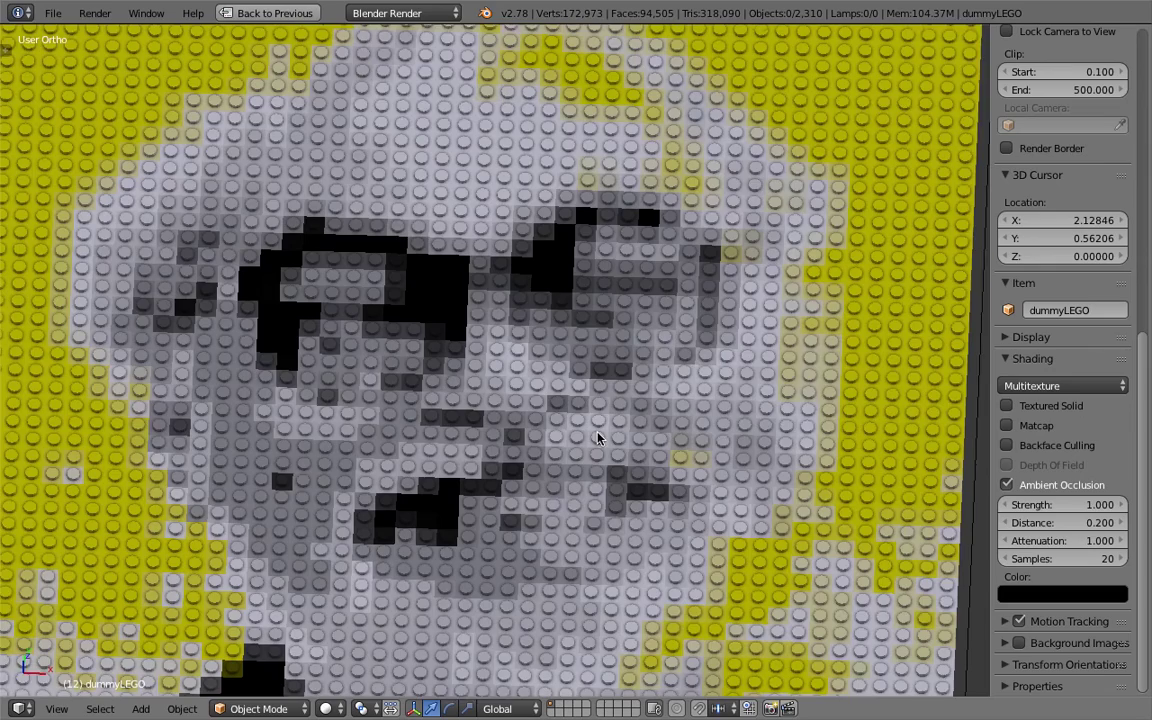
pyautogui.scroll(-4, 589, 420)
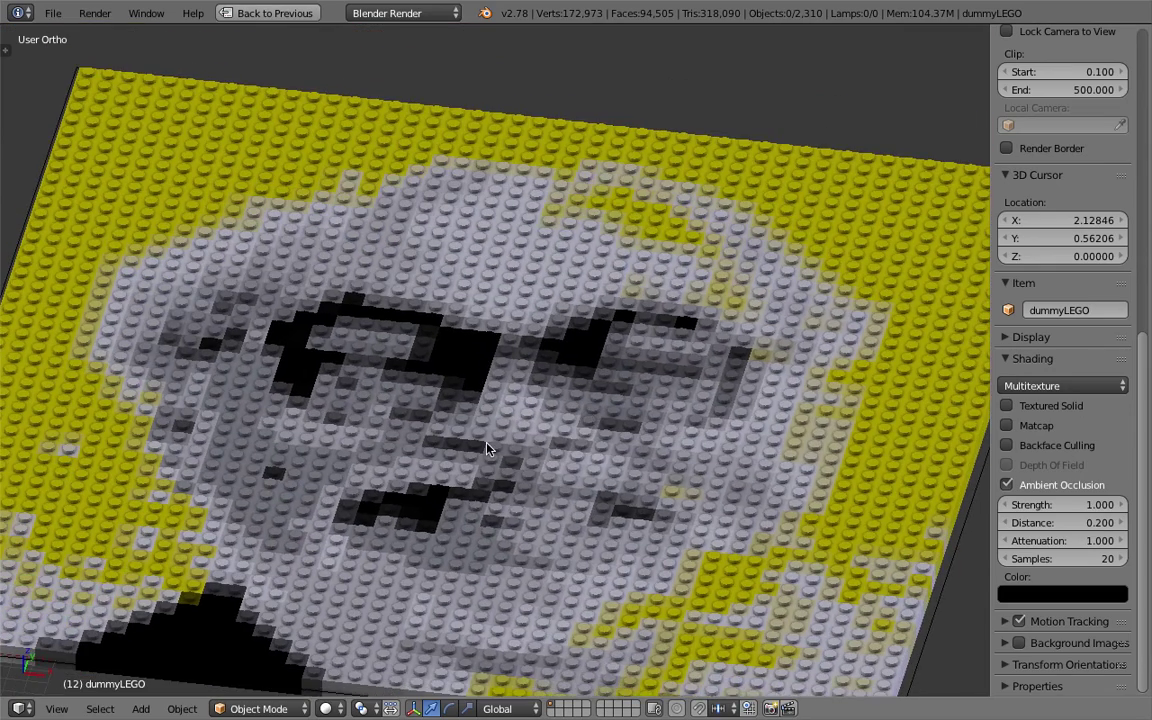
pyautogui.moveTo(486, 448); pyautogui.dragTo(478, 408, button='middle')
pyautogui.scroll(5, 478, 408)
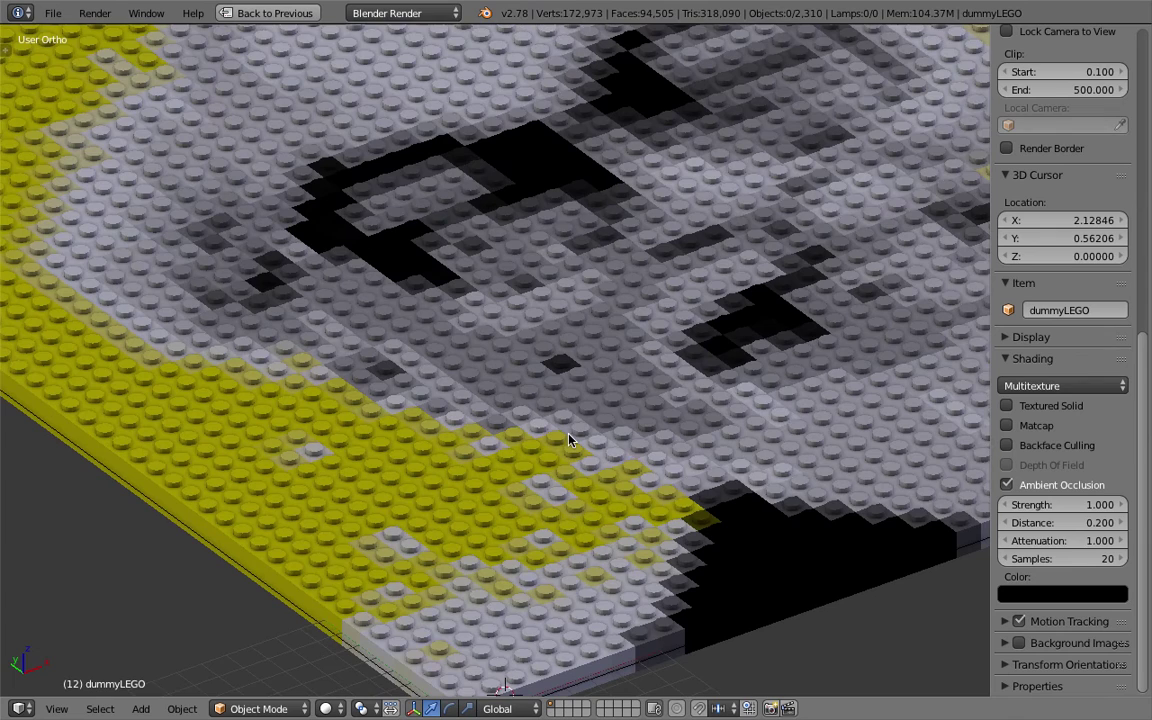
pyautogui.scroll(6, 557, 404)
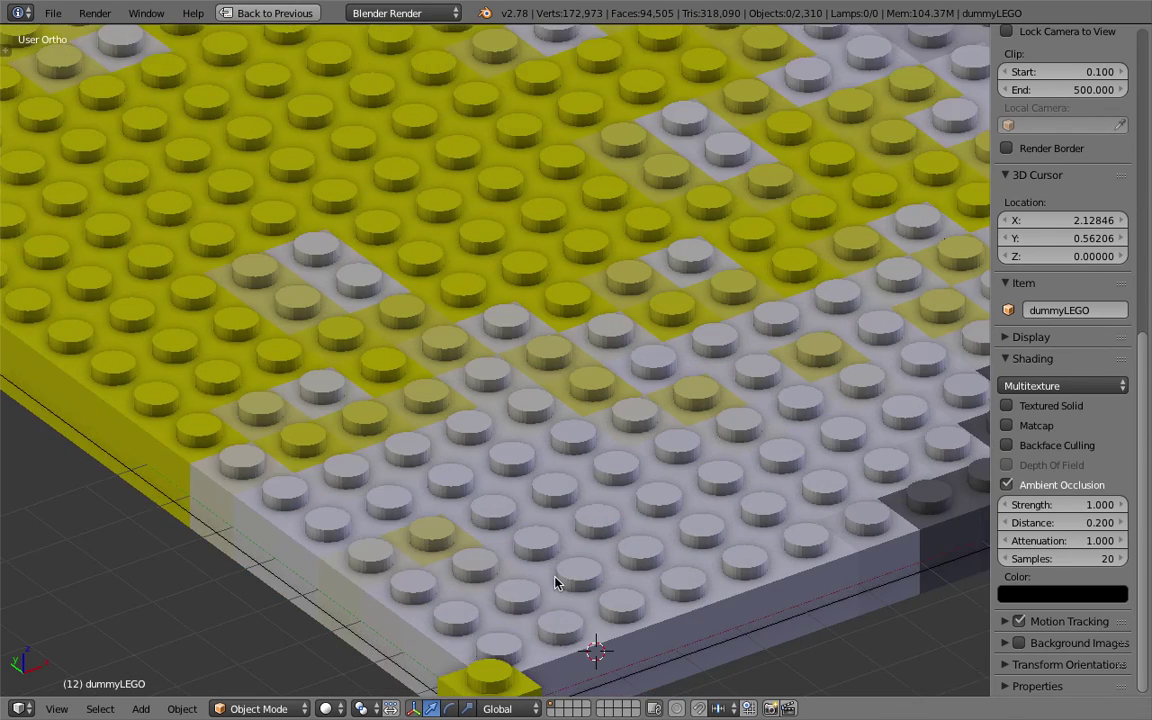
pyautogui.keyDown('shift'); pyautogui.moveTo(550, 609); pyautogui.dragTo(561, 423, button='middle'); pyautogui.keyUp('shift')
pyautogui.rightClick(532, 513)
pyautogui.scroll(3, 540, 520)
pyautogui.press('Tab')
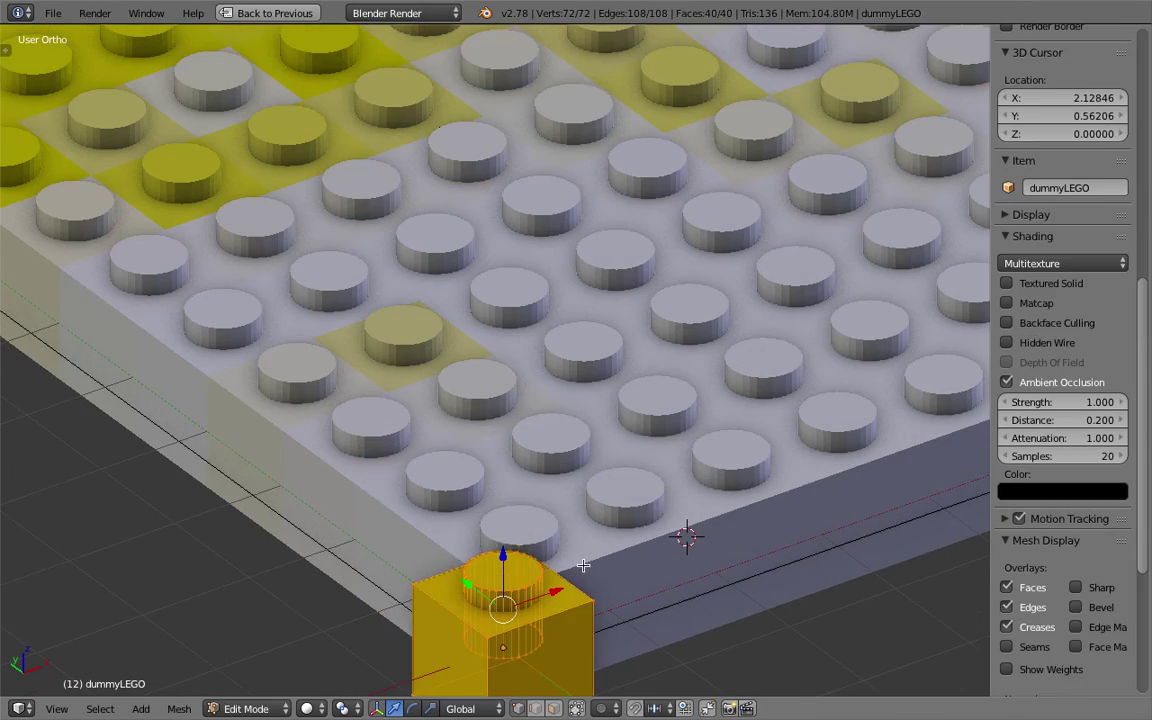
# Step: Raise the source brick's whole stud cylinder by about 0.1 units along Z and leave mesh editing
pyautogui.rightClick(558, 494)
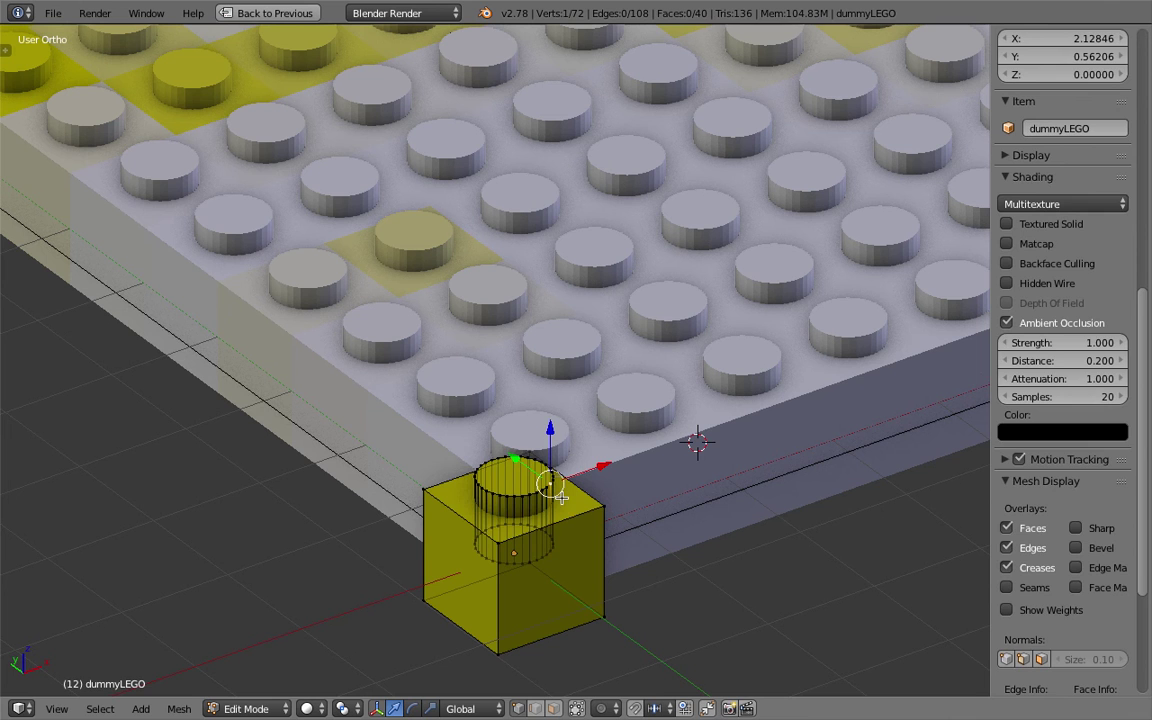
pyautogui.press('l')
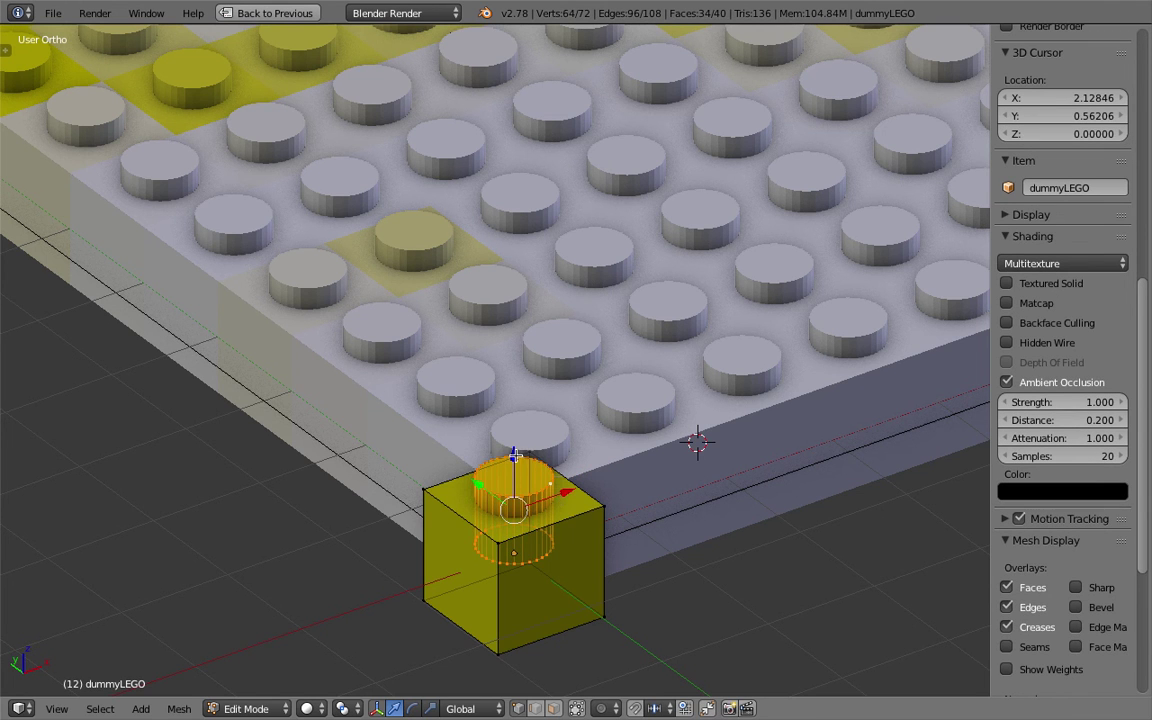
pyautogui.press('g')
pyautogui.press('z')
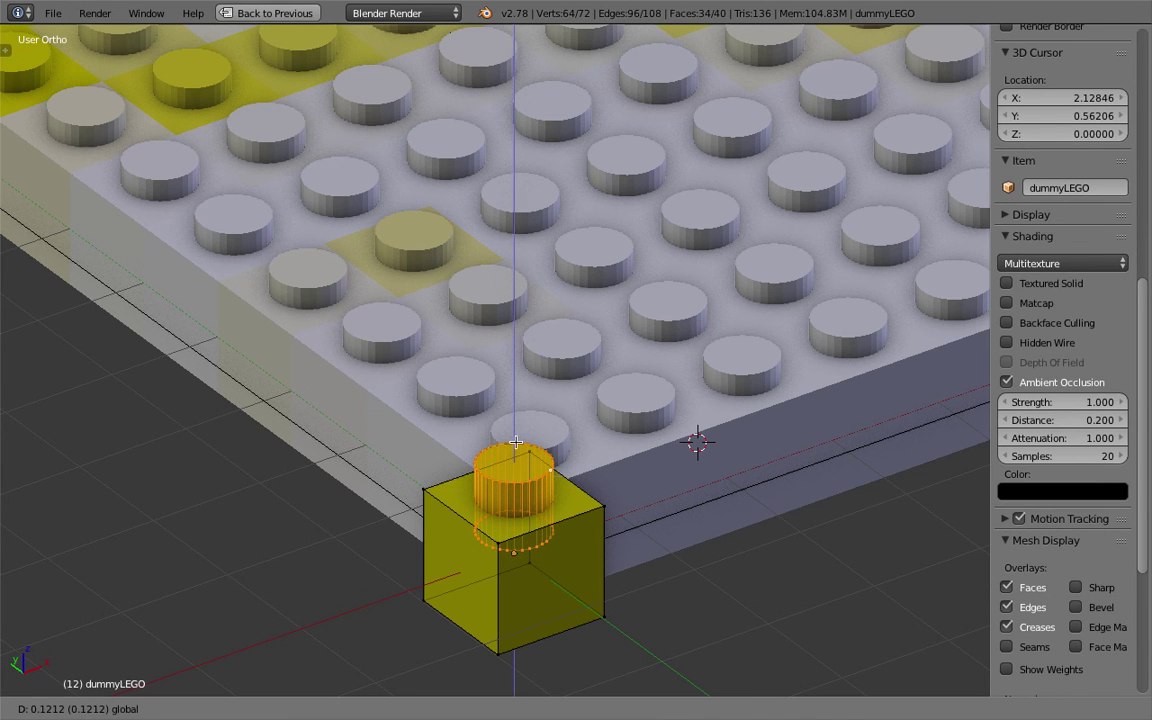
pyautogui.click(515, 442)
pyautogui.press('g')
pyautogui.press('z')
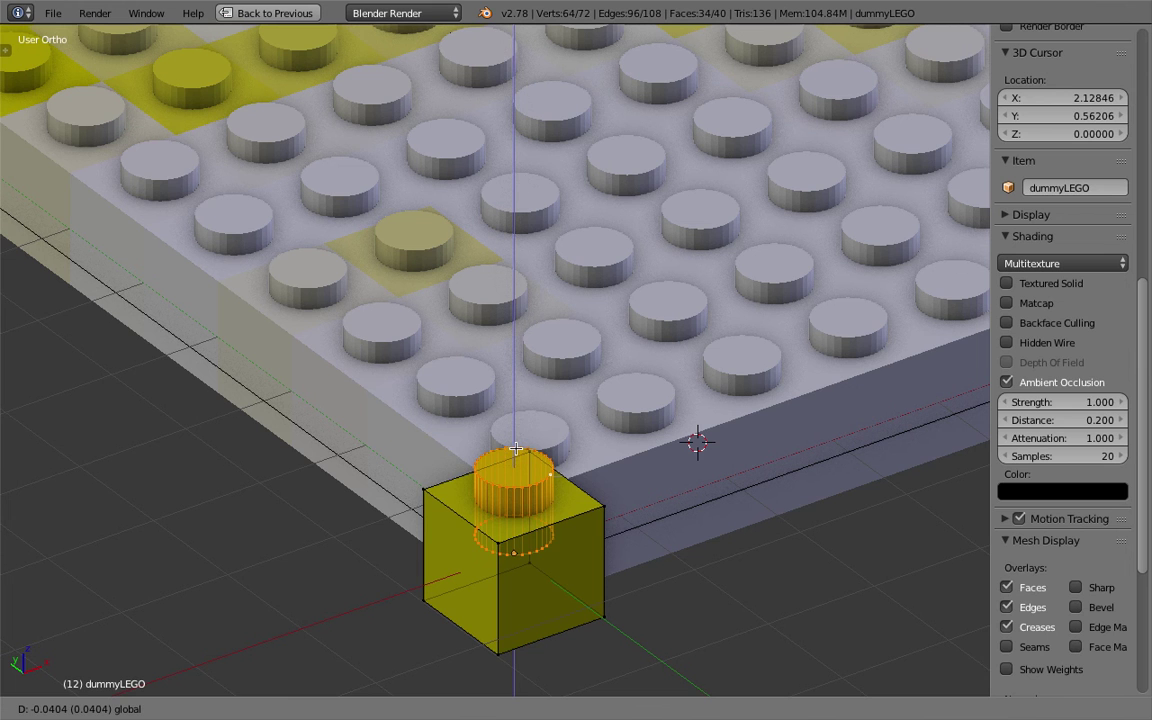
pyautogui.click(515, 445)
pyautogui.press('Tab')
pyautogui.click(395, 467)
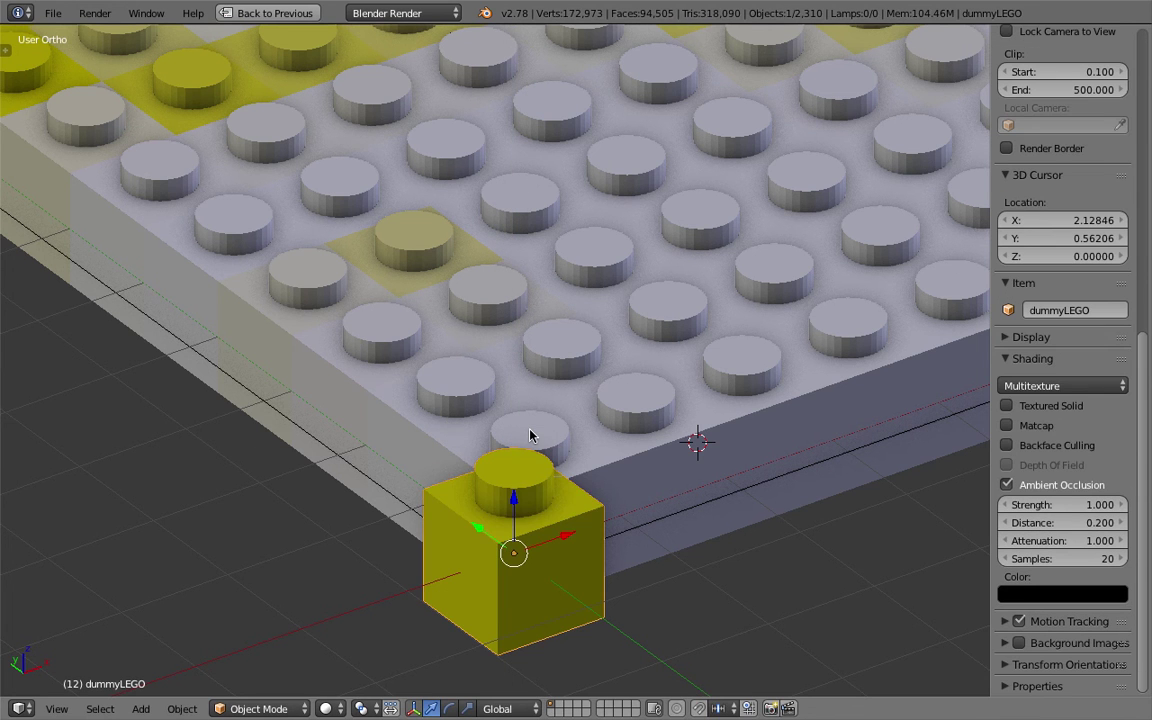
# Step: Restore the split layout, widen the Object Instancer node and reset its source data through the advanced node settings
pyautogui.scroll(-3, 530, 430)
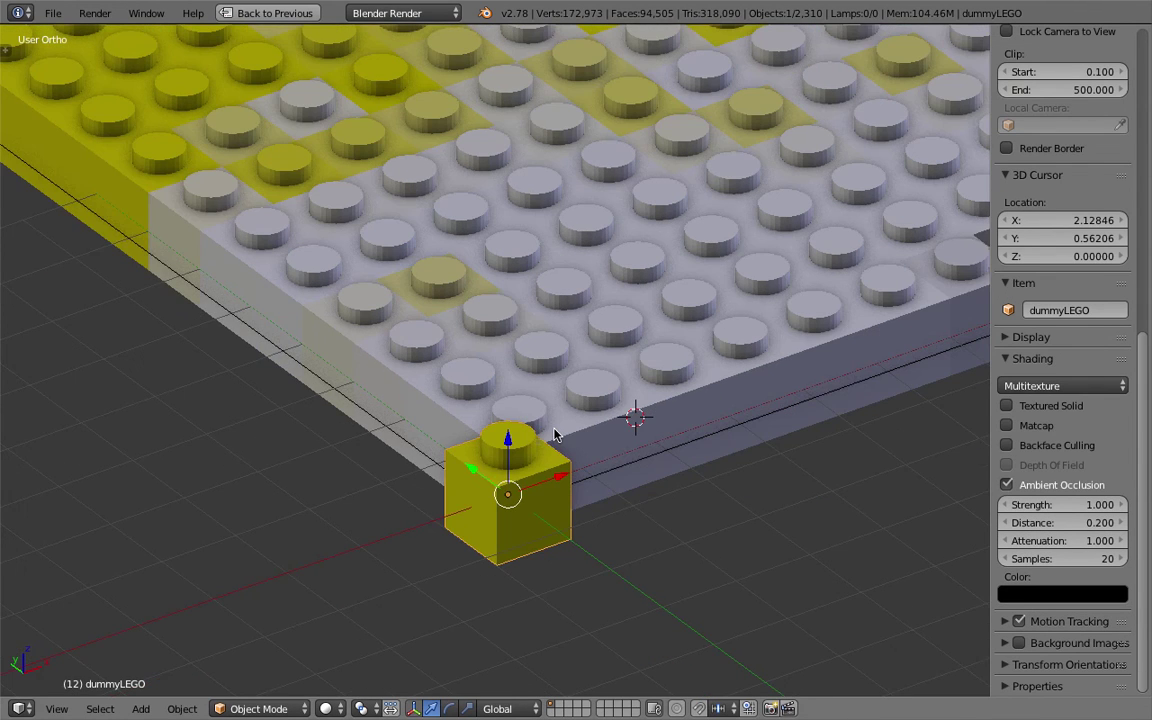
pyautogui.scroll(4, 490, 398)
pyautogui.scroll(-5, 530, 470)
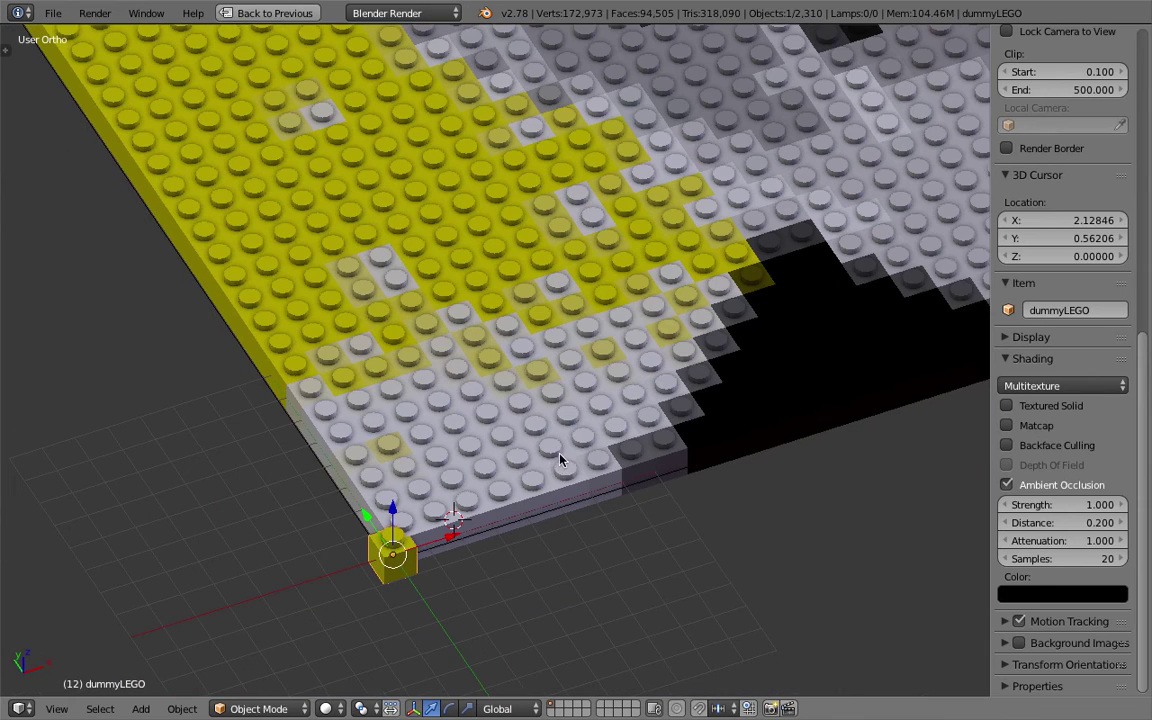
pyautogui.click(275, 13)
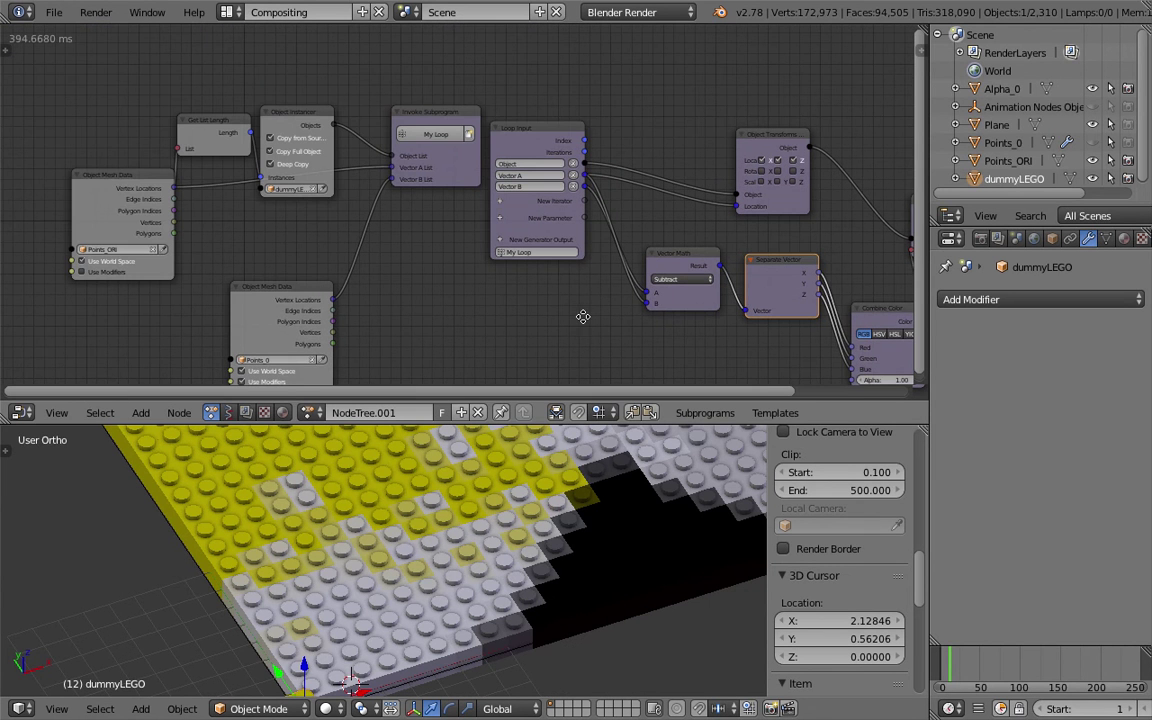
pyautogui.moveTo(335, 153); pyautogui.dragTo(350, 150)
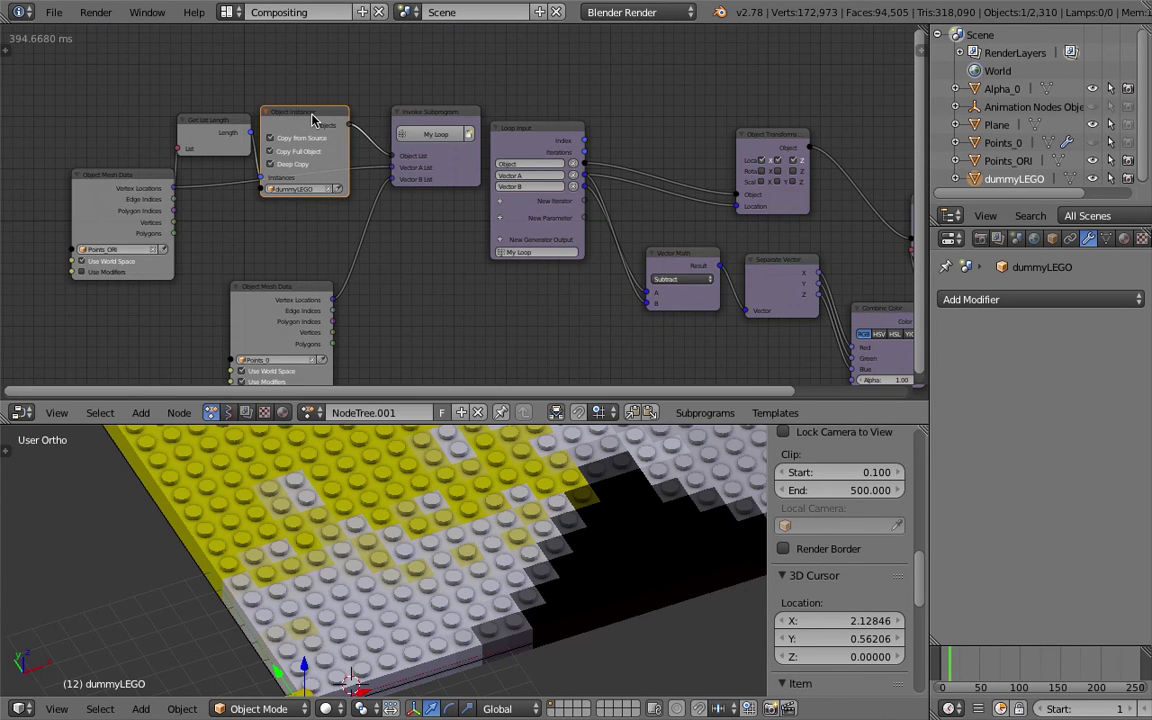
pyautogui.press('u')
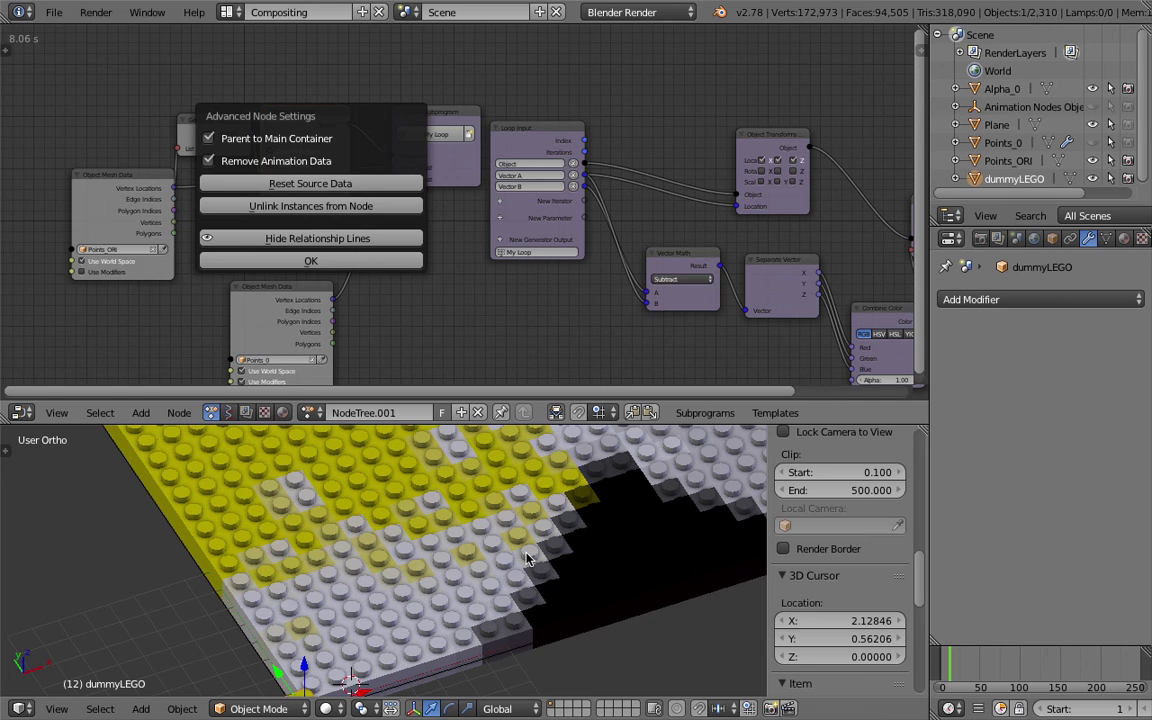
# Step: Enable Only Render in the 3D view's display settings and maximize the view
pyautogui.scroll(-5, 586, 571)
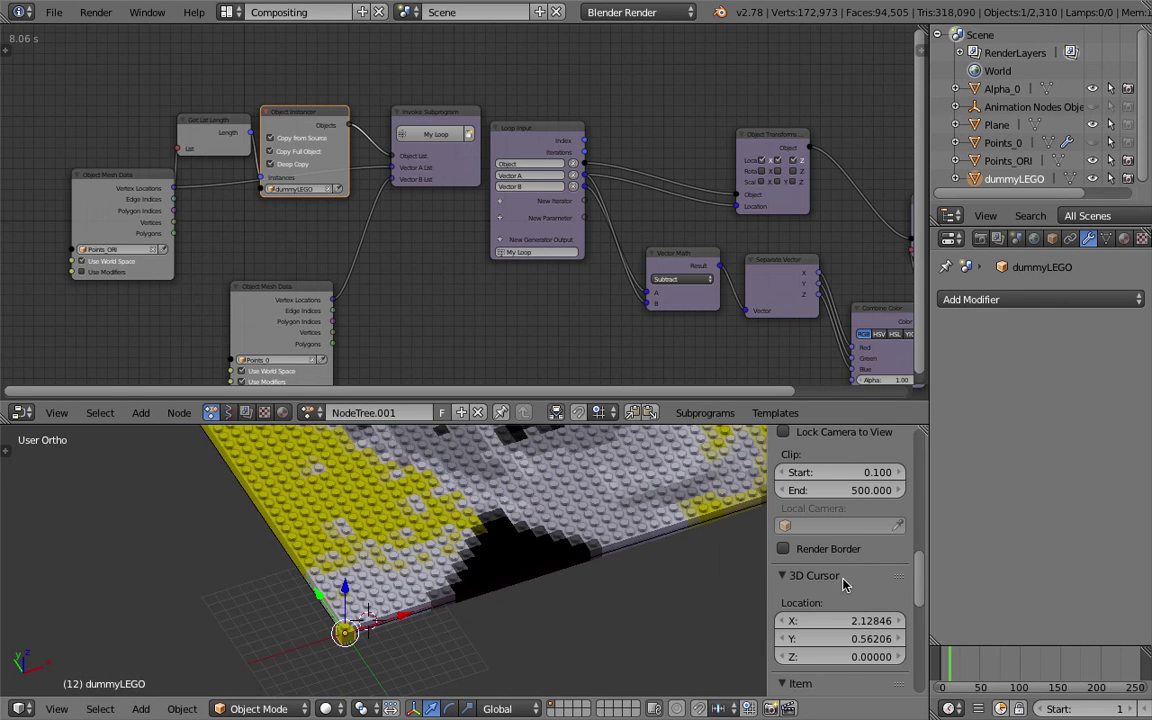
pyautogui.scroll(-6, 843, 585)
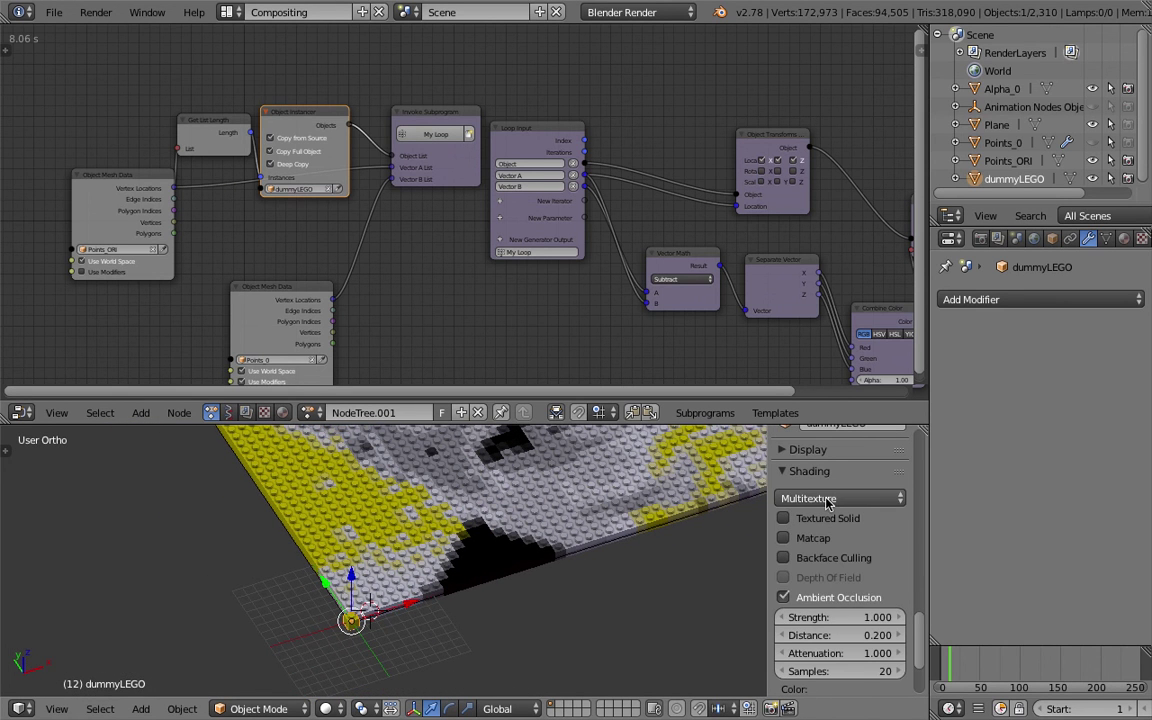
pyautogui.scroll(3, 832, 506)
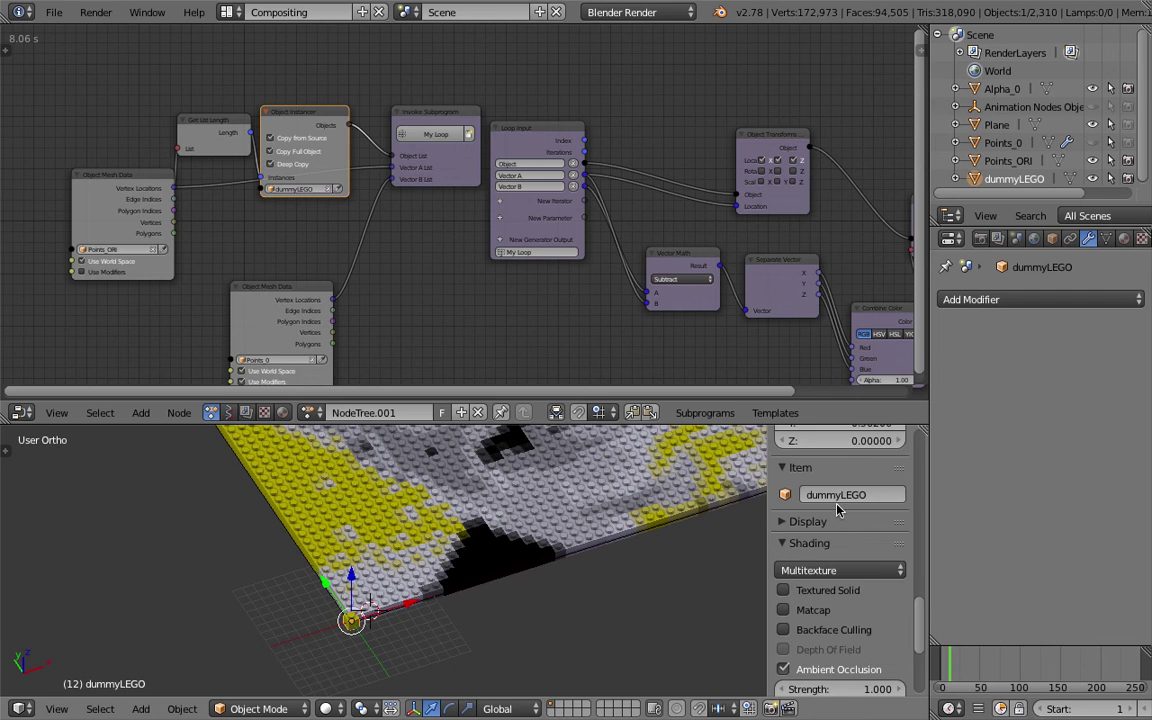
pyautogui.click(835, 520)
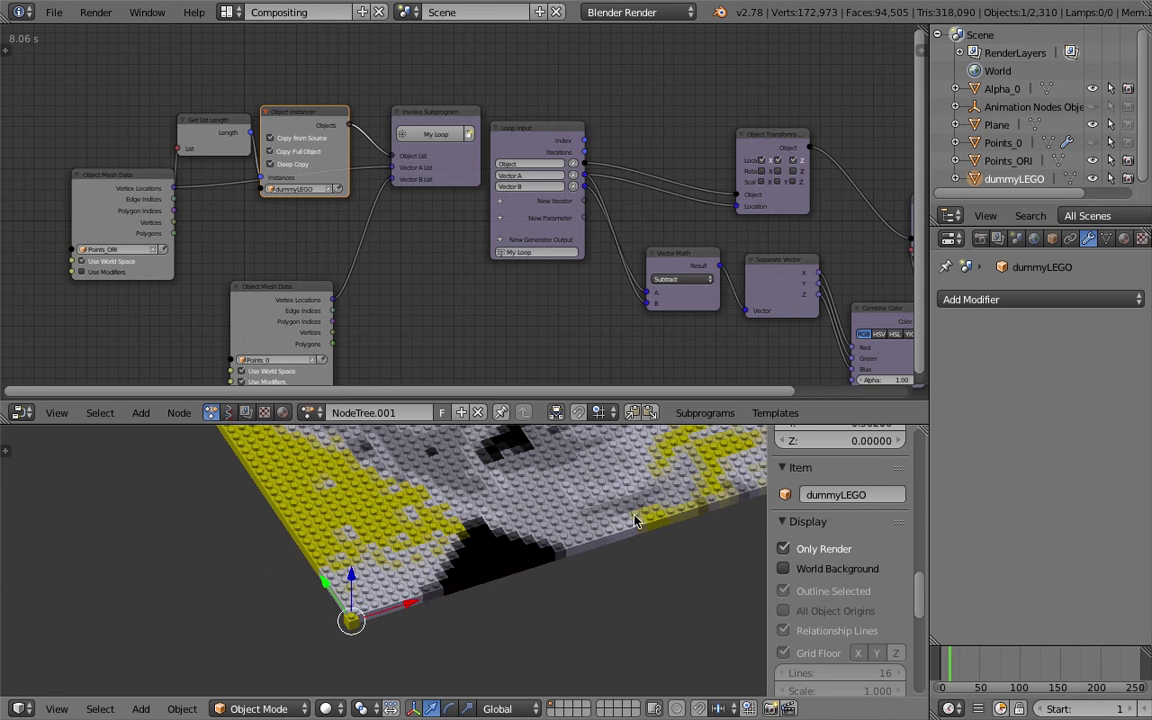
pyautogui.scroll(-3, 633, 519)
pyautogui.hotkey('ctrl', 'Up')
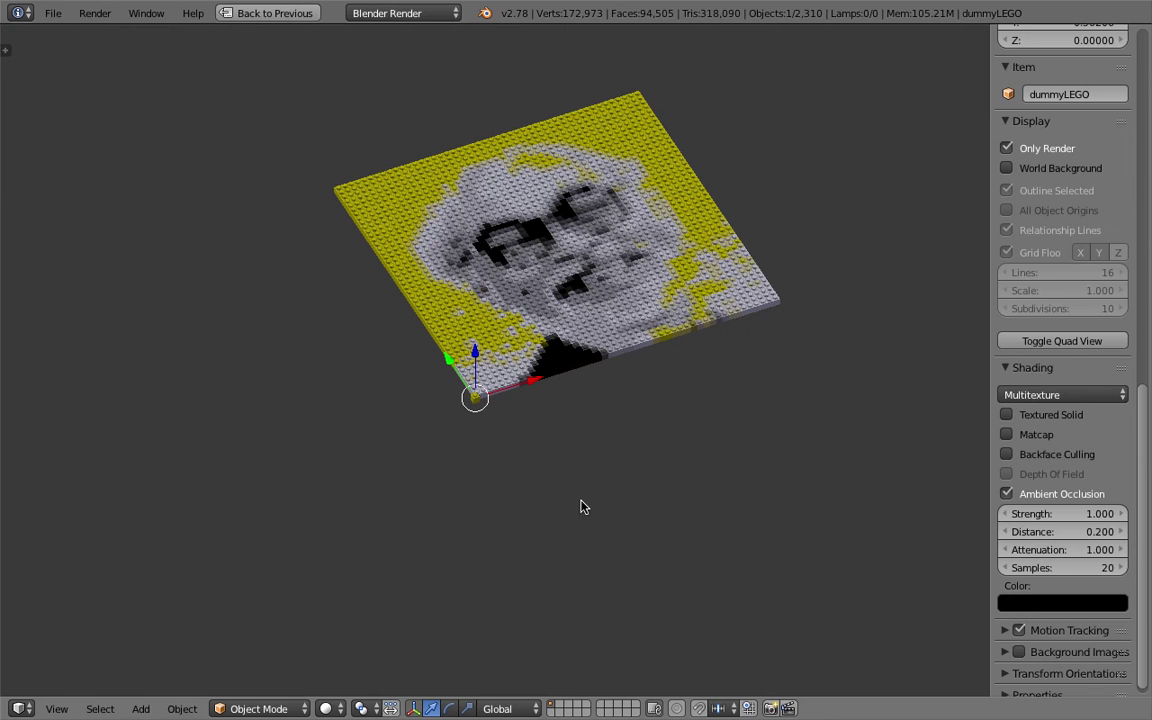
# Step: Frame the mosaic from above and save the file over LEGO_mosaic_maker_007.blend
pyautogui.scroll(4, 615, 427)
pyautogui.moveTo(622, 435); pyautogui.dragTo(615, 490, button='middle')
pyautogui.scroll(-4, 615, 490)
pyautogui.scroll(4, 622, 490)
pyautogui.scroll(3, 630, 494)
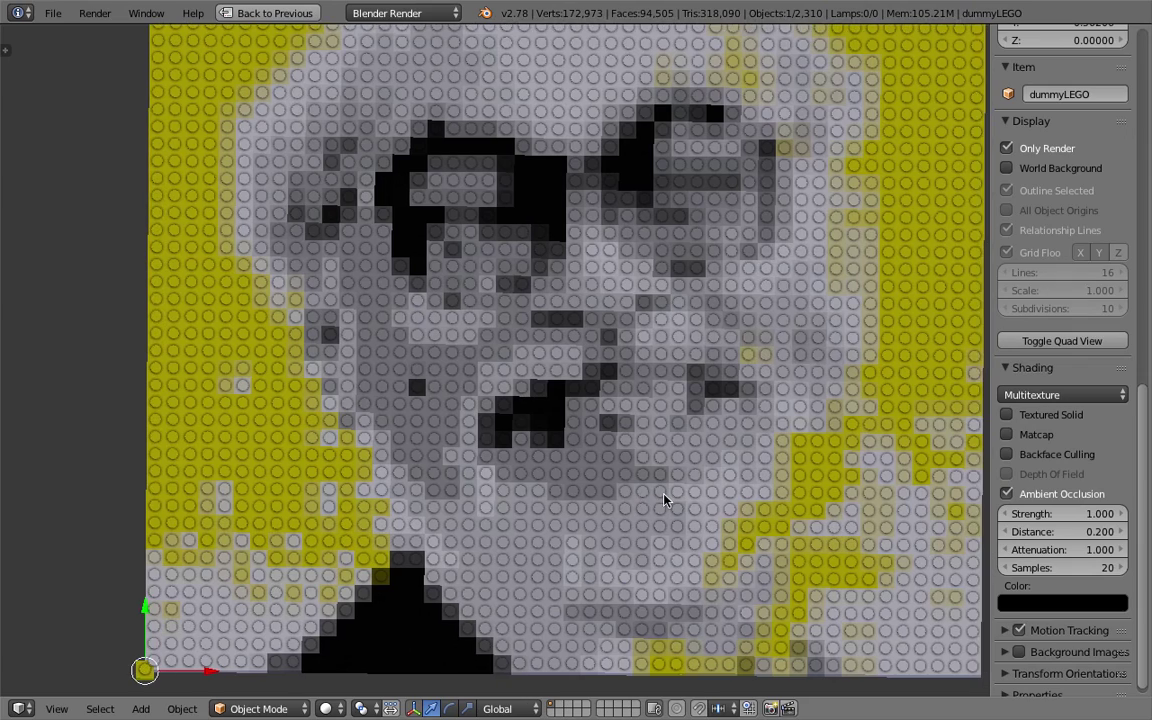
pyautogui.moveTo(684, 474); pyautogui.dragTo(383, 124, button='middle')
pyautogui.hotkey('ctrl', 's')
pyautogui.click(709, 466)
pyautogui.hotkey('ctrl', 's')
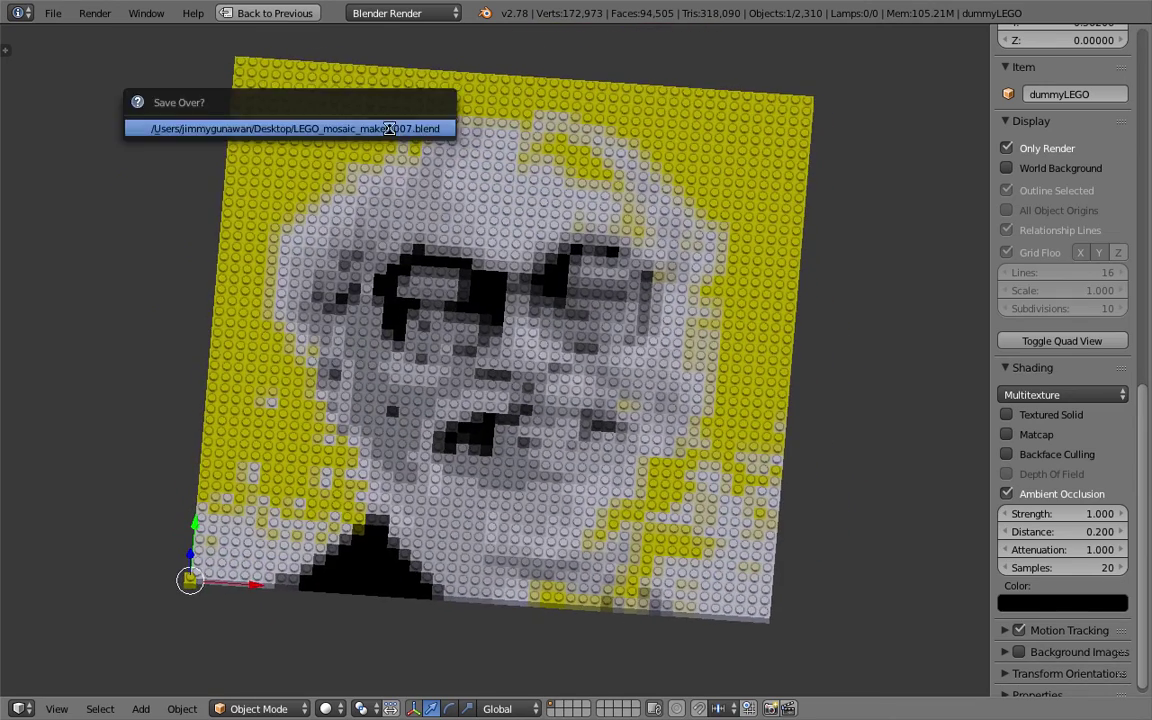
pyautogui.click(383, 121)
# Step: Compare the mosaic with the LEGO mosaic reference video on the macOS desktop, closing the Maps window there
pyautogui.moveTo(408, 210); pyautogui.dragTo(598, 259, button='middle')
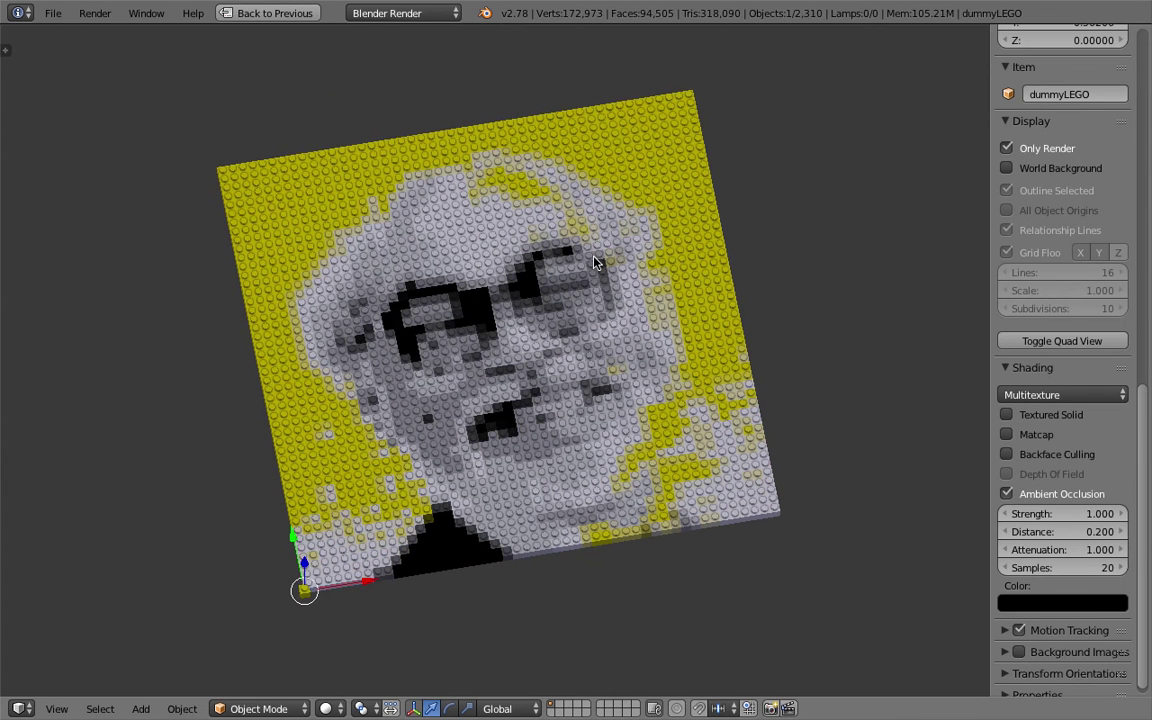
pyautogui.moveTo(575, 332); pyautogui.dragTo(574, 336, button='middle')
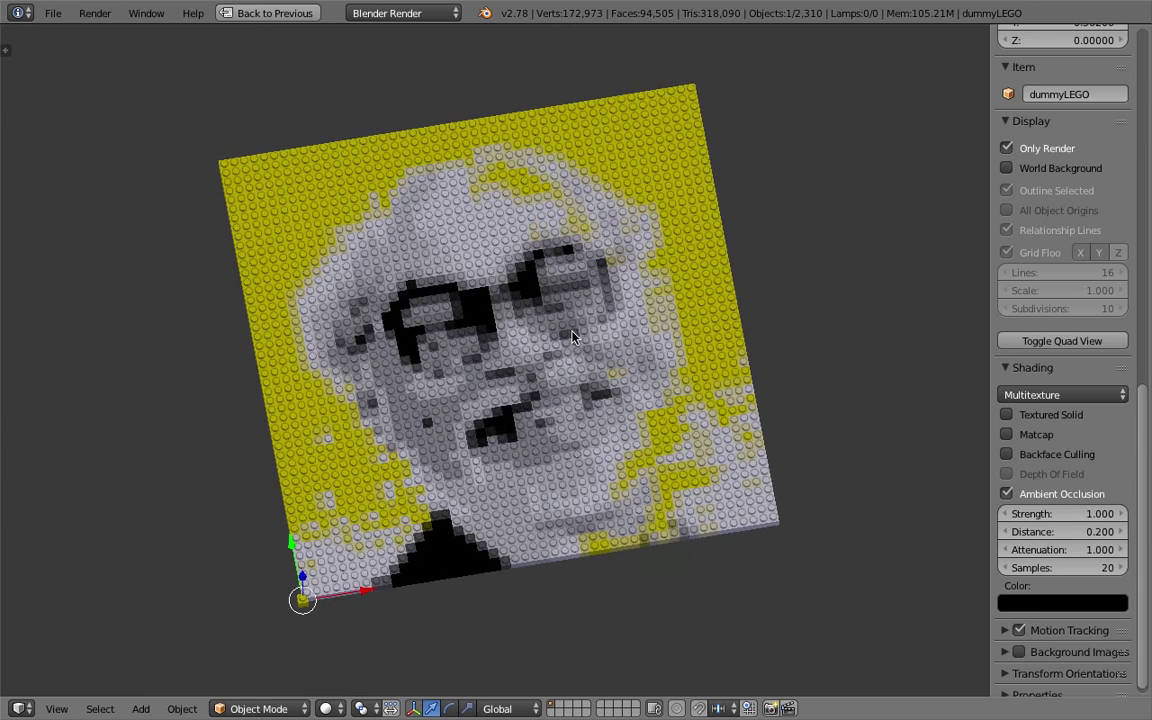
pyautogui.hotkey('ctrl', 'Right')
pyautogui.hotkey('ctrl', 'Left')
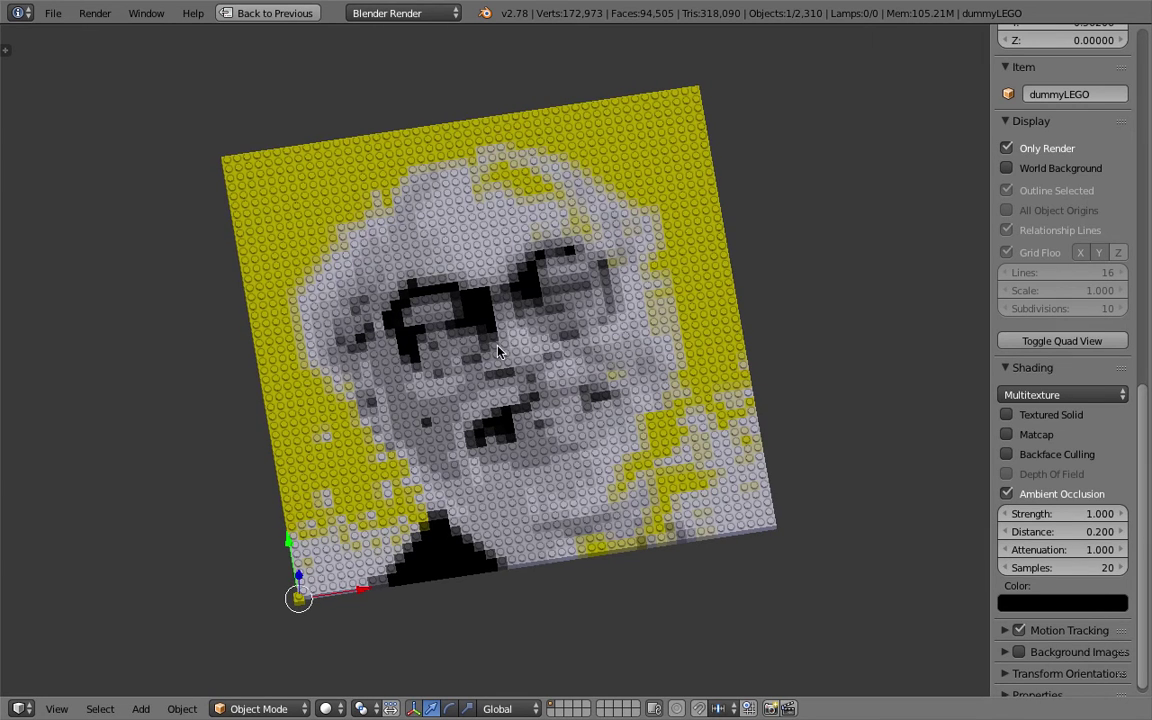
pyautogui.moveTo(498, 350); pyautogui.dragTo(384, 270, button='middle')
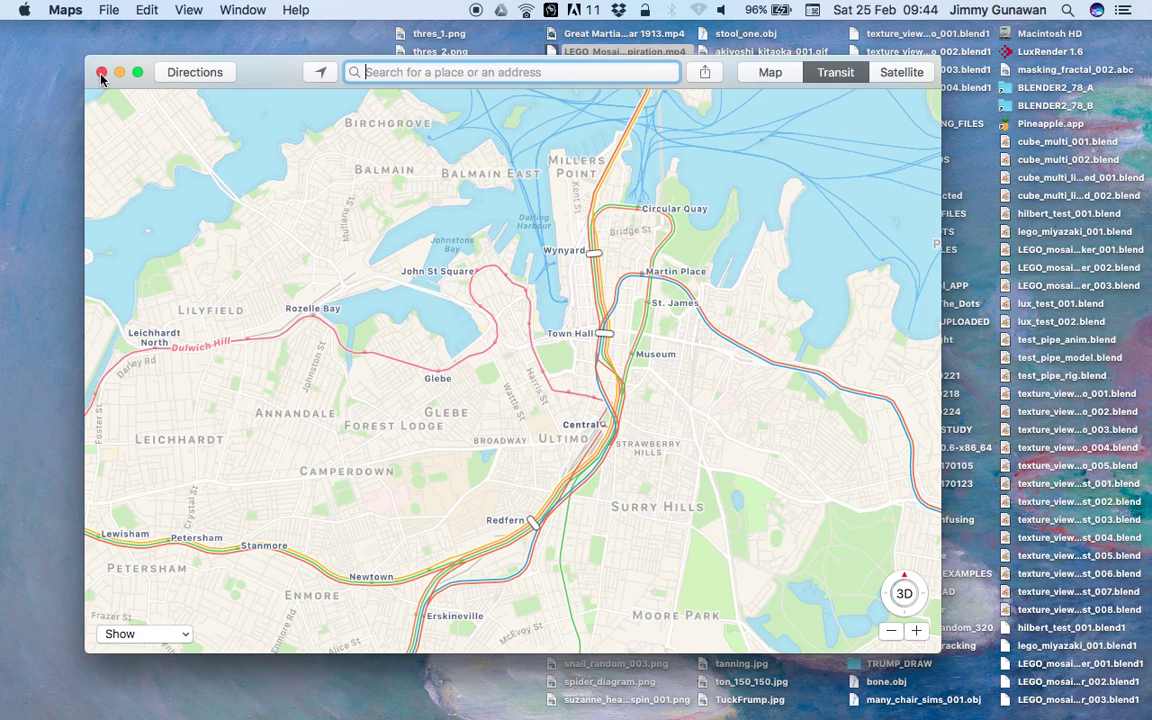
pyautogui.click(101, 78)
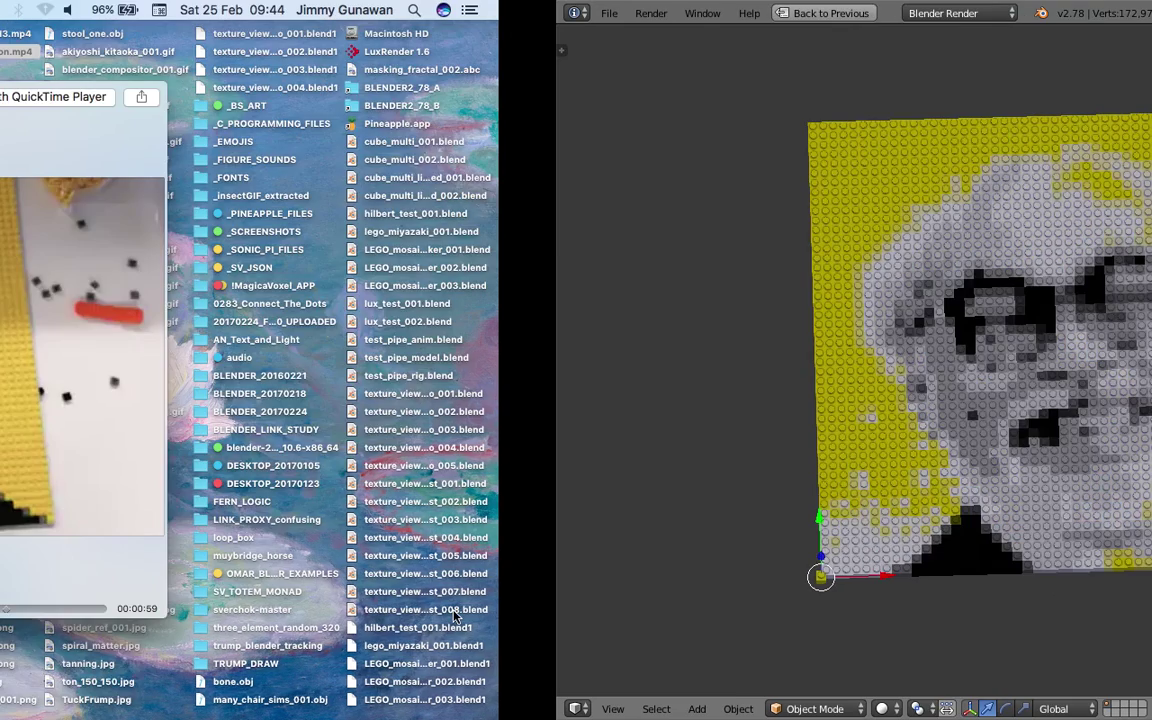
# Step: Try Material viewport shading, switch to Texture shading instead and view the mosaic from slightly different angles
pyautogui.click(331, 709)
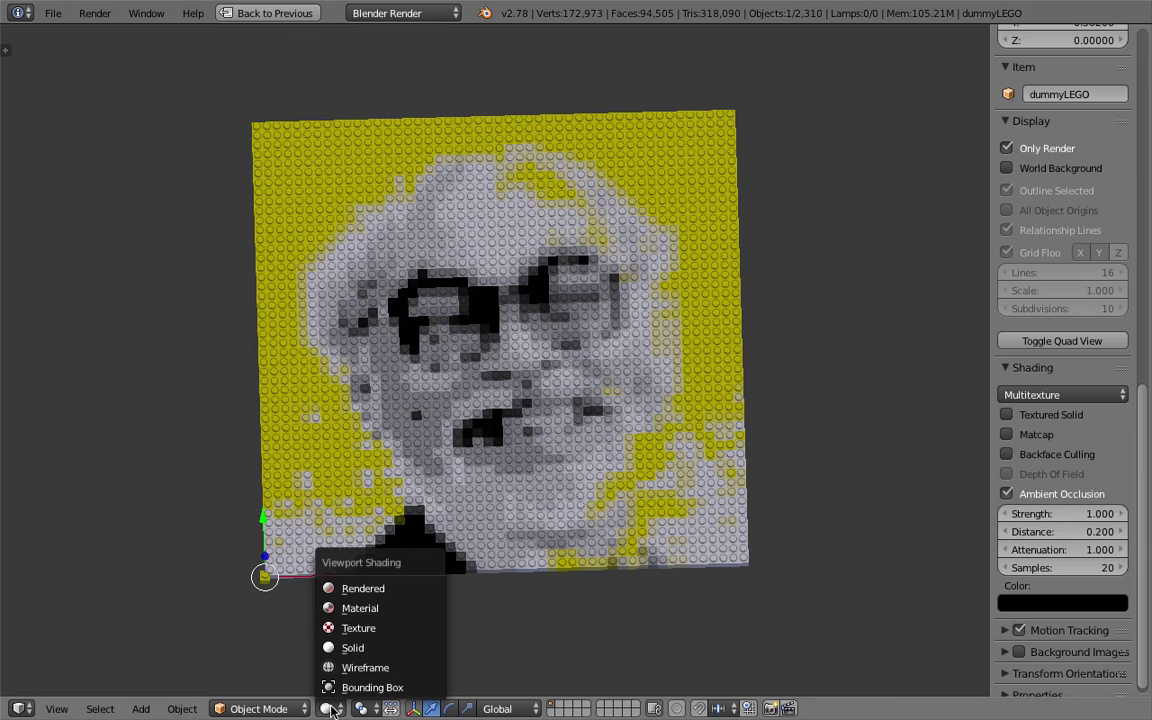
pyautogui.click(360, 608)
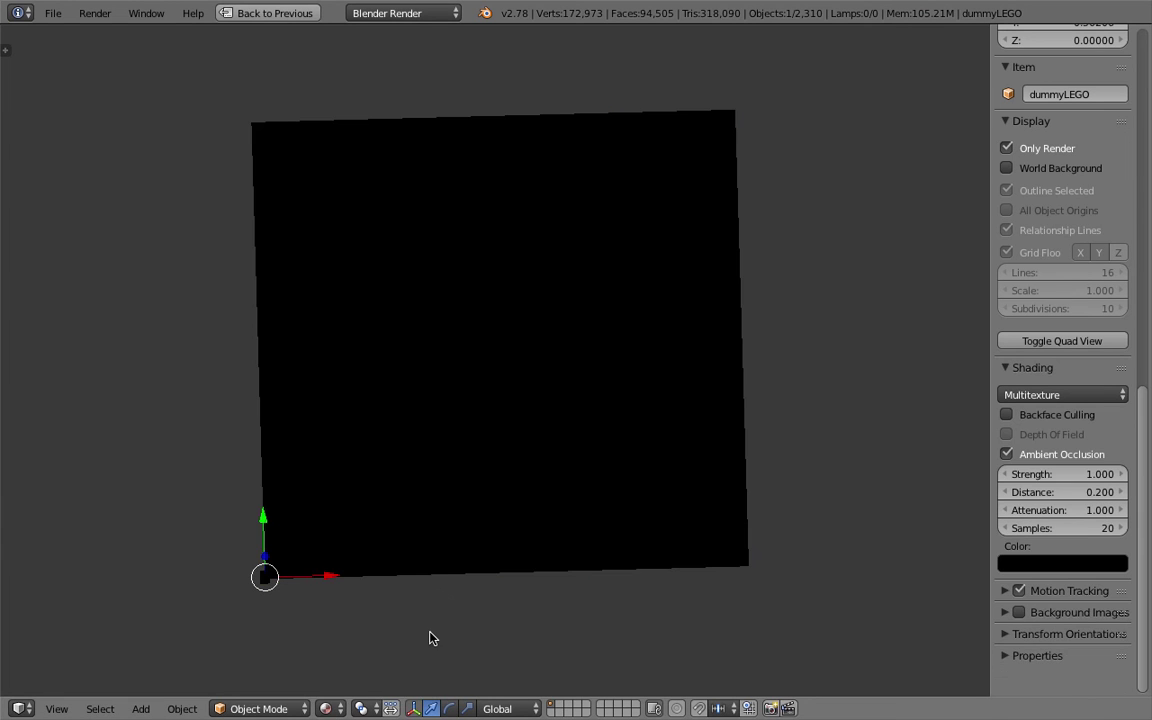
pyautogui.click(325, 708)
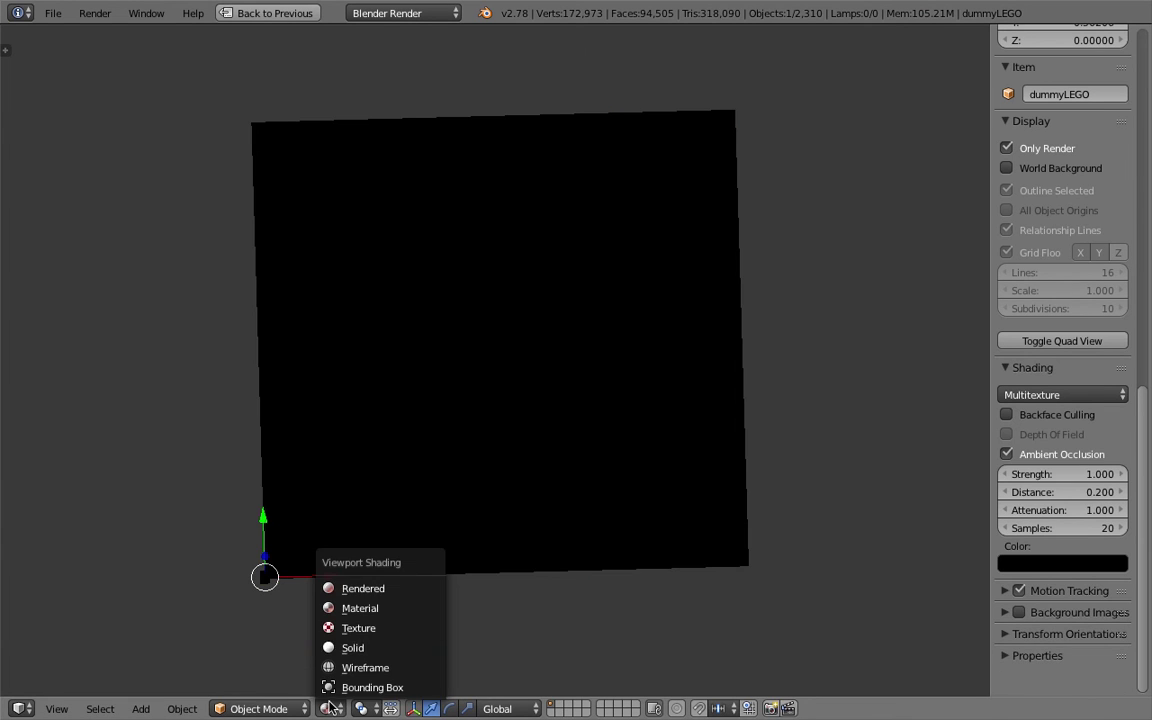
pyautogui.click(336, 636)
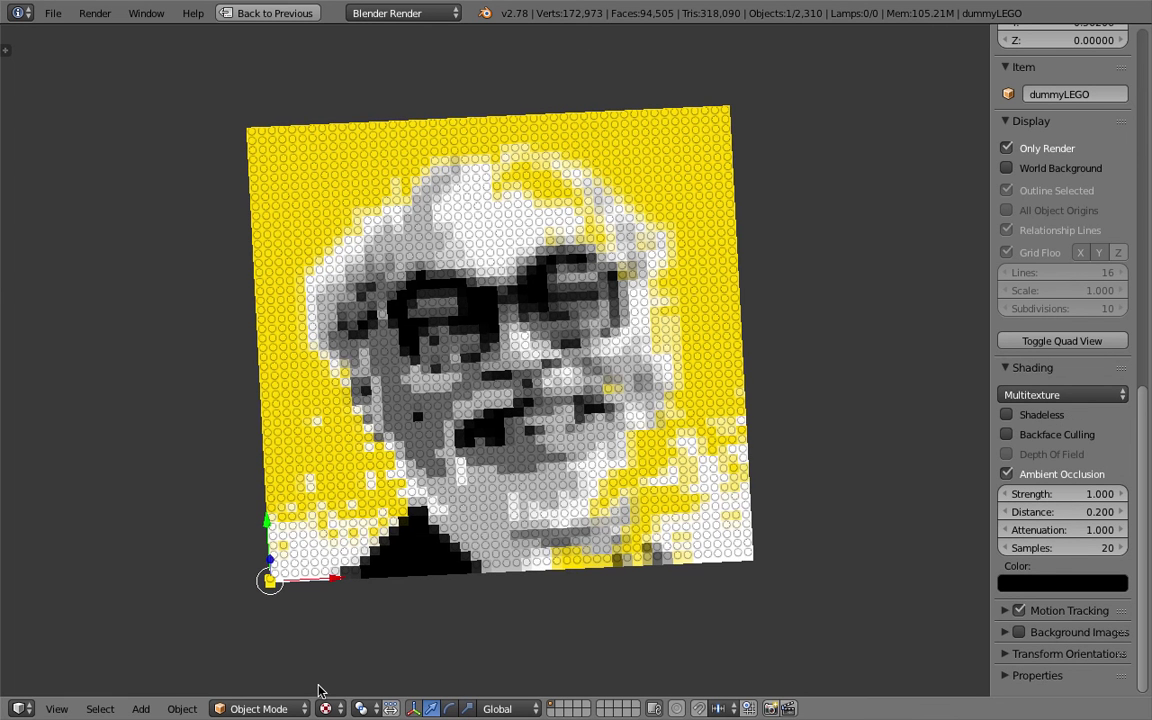
pyautogui.moveTo(712, 314); pyautogui.dragTo(729, 300, button='middle')
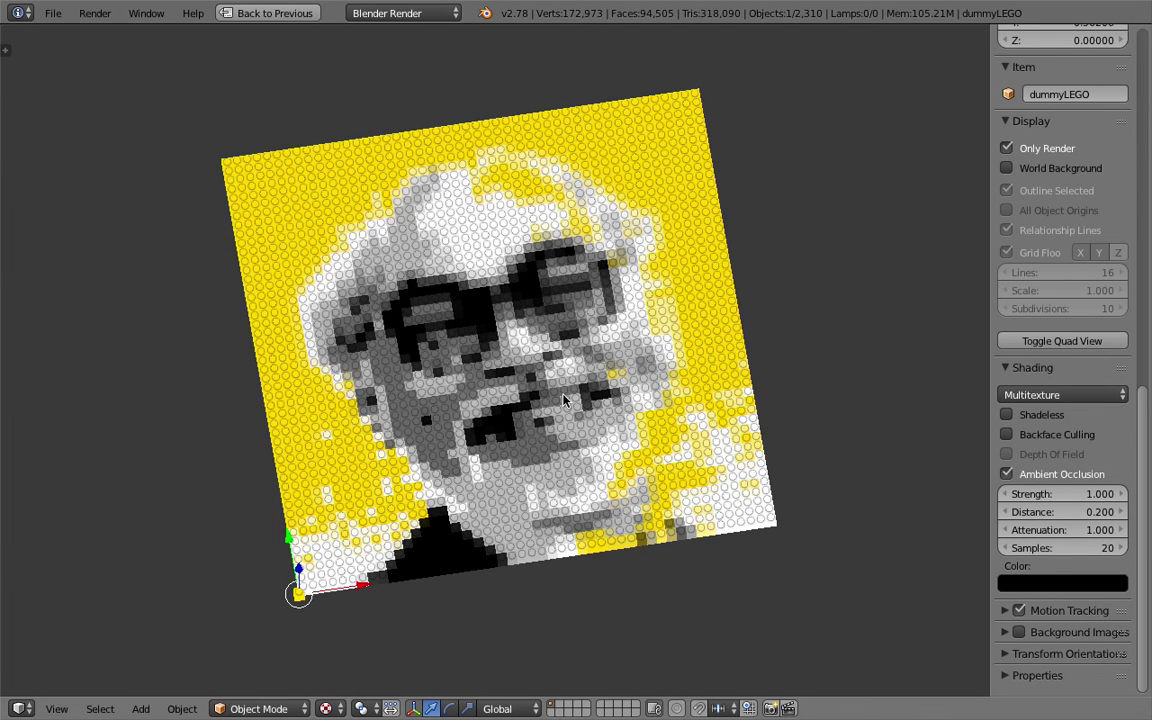
pyautogui.moveTo(563, 399)
pyautogui.mouseDown(button='middle')
pyautogui.moveTo(490, 359)
pyautogui.moveTo(546, 406)
pyautogui.mouseUp(button='middle')
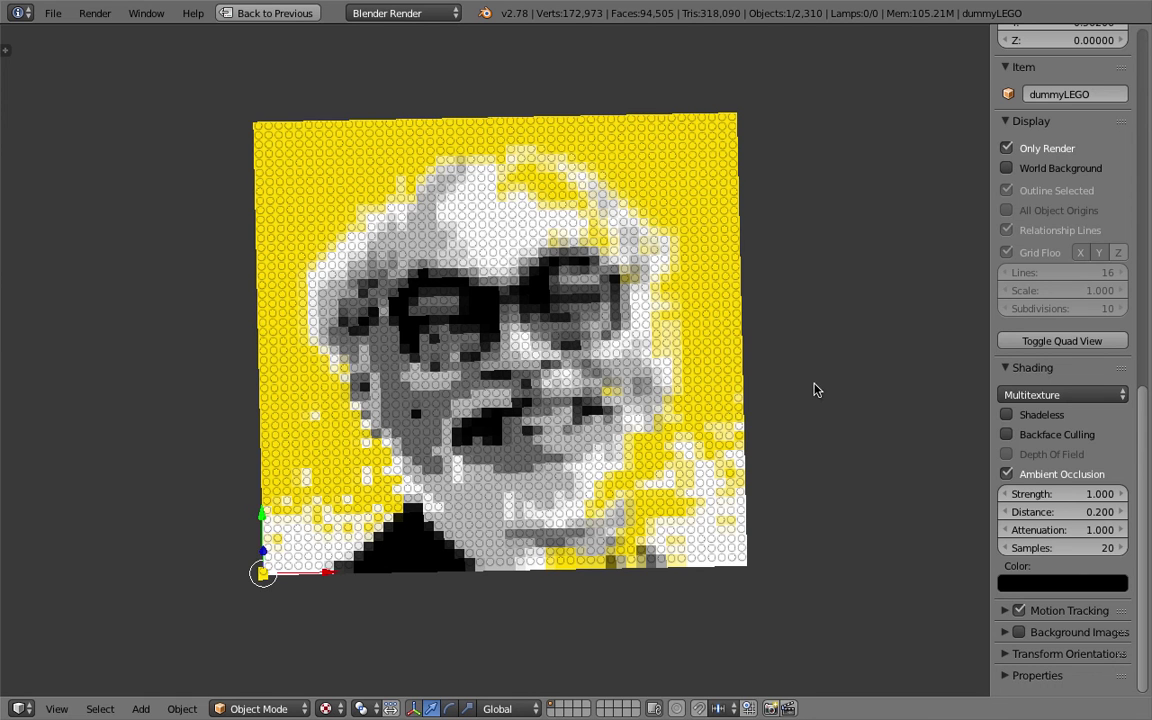
pyautogui.moveTo(814, 383); pyautogui.dragTo(814, 386, button='middle')
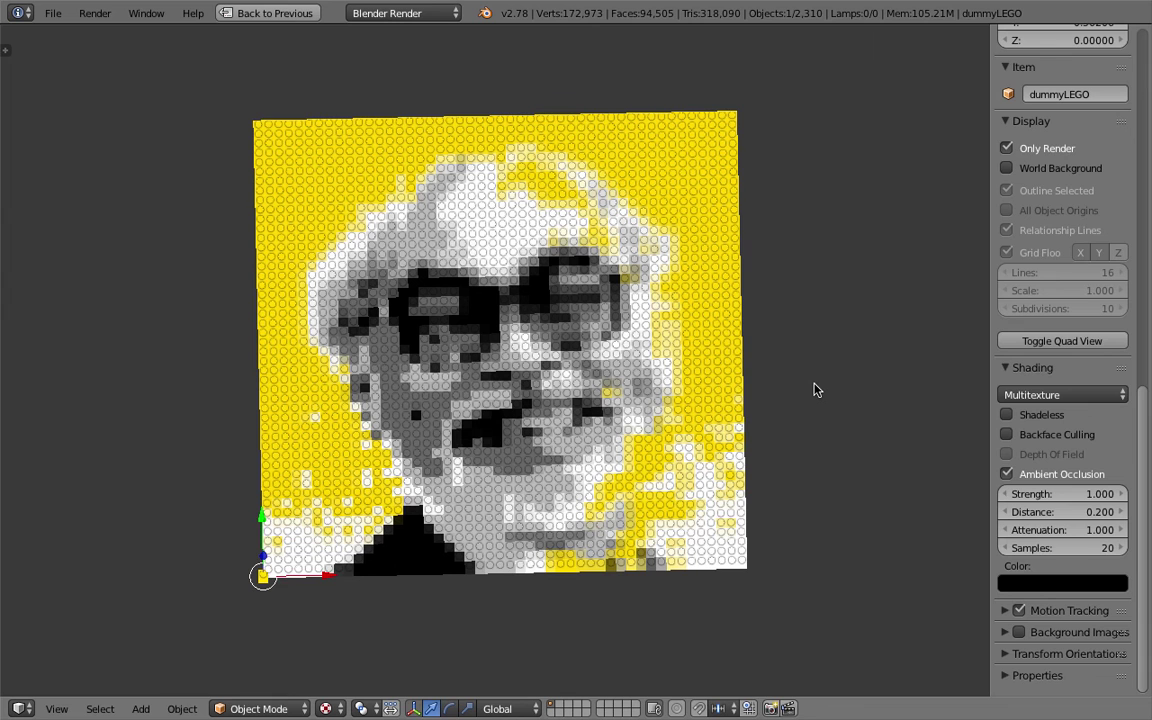